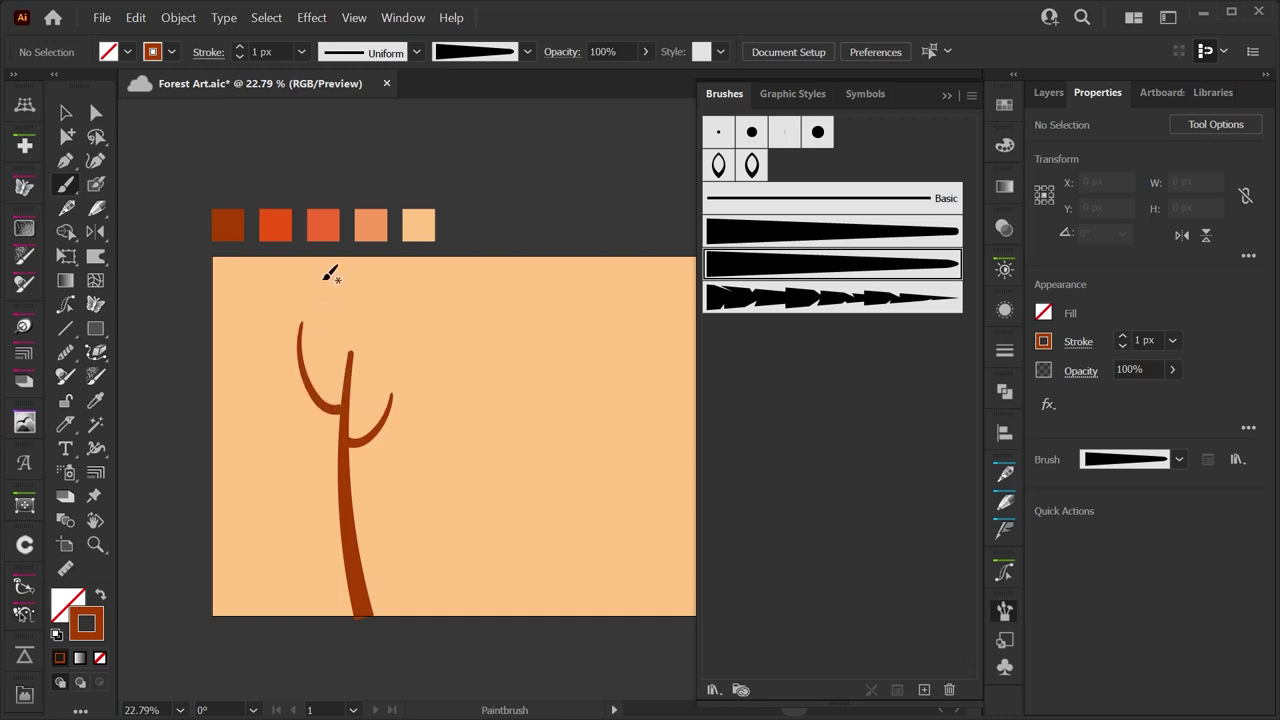
Paint two more curved branches growing out of the brown trunk with the tapered brush
drag(340, 400, 294, 343)
drag(340, 440, 306, 377)
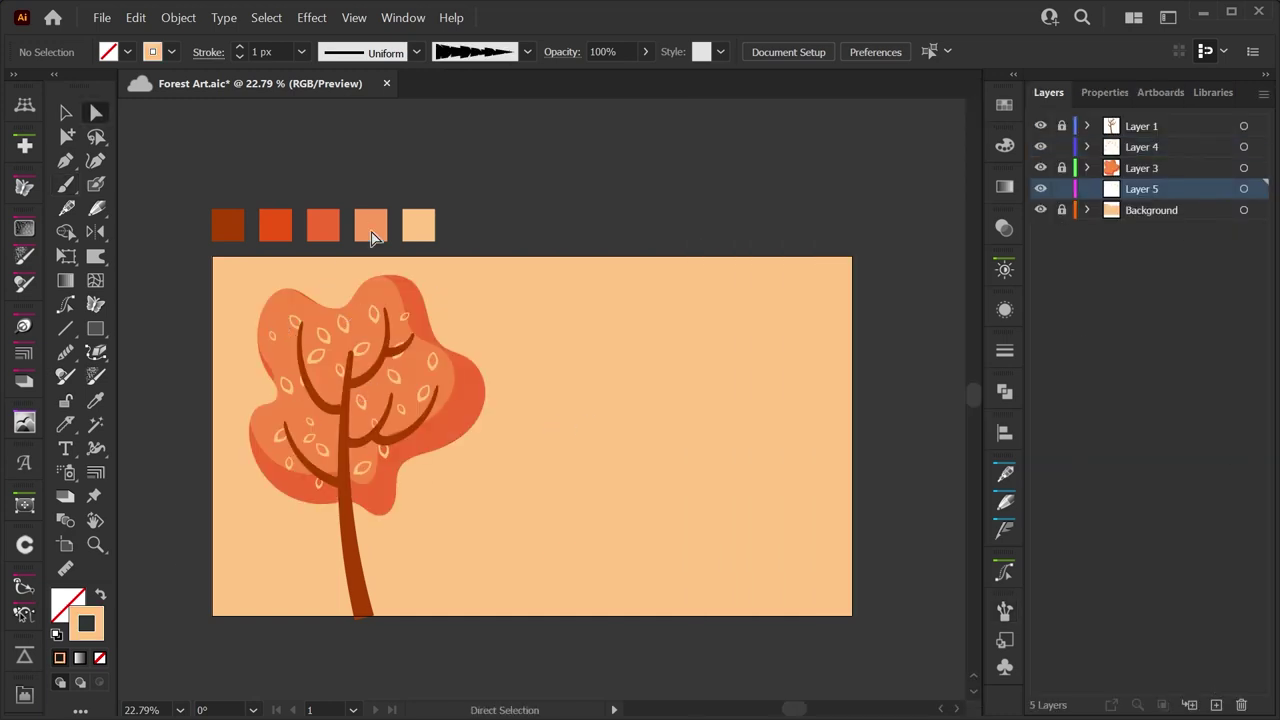
Sample the light orange swatch and paint three pine trees of increasing height beside the leafy tree with the jagged brush
click(371, 237)
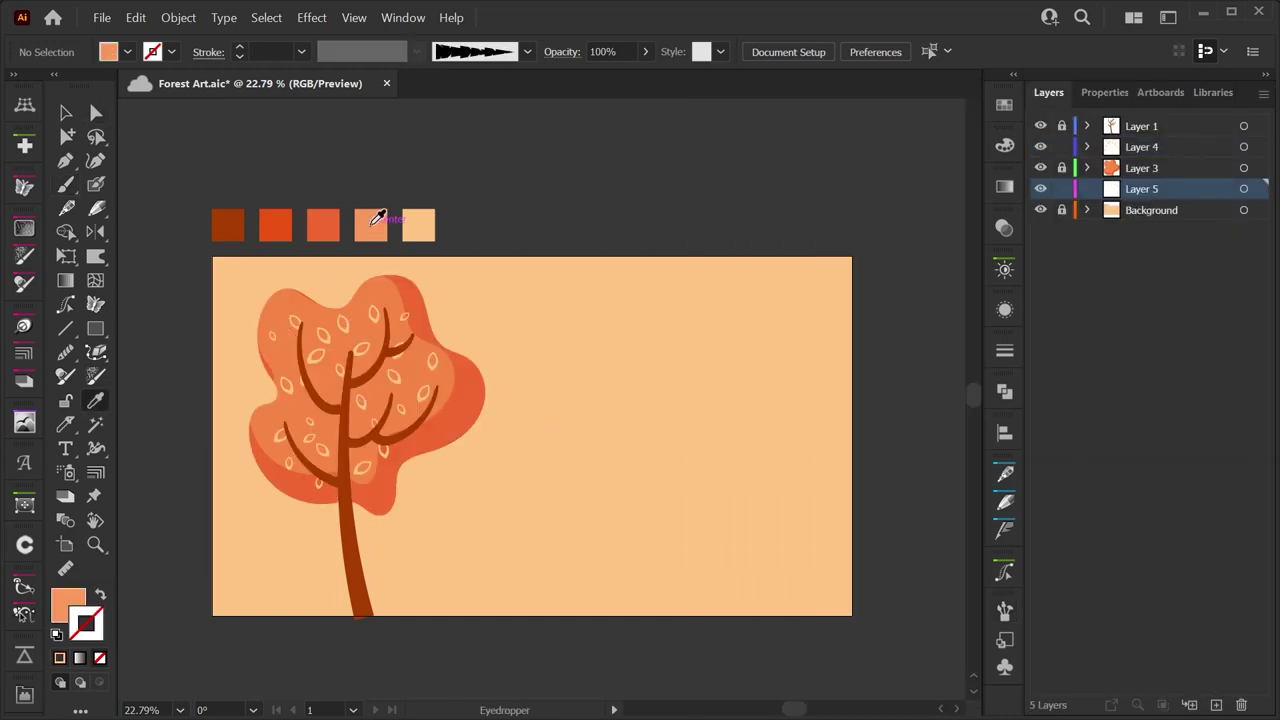
key(b)
drag(430, 612, 430, 488)
drag(508, 626, 514, 390)
drag(575, 630, 577, 298)
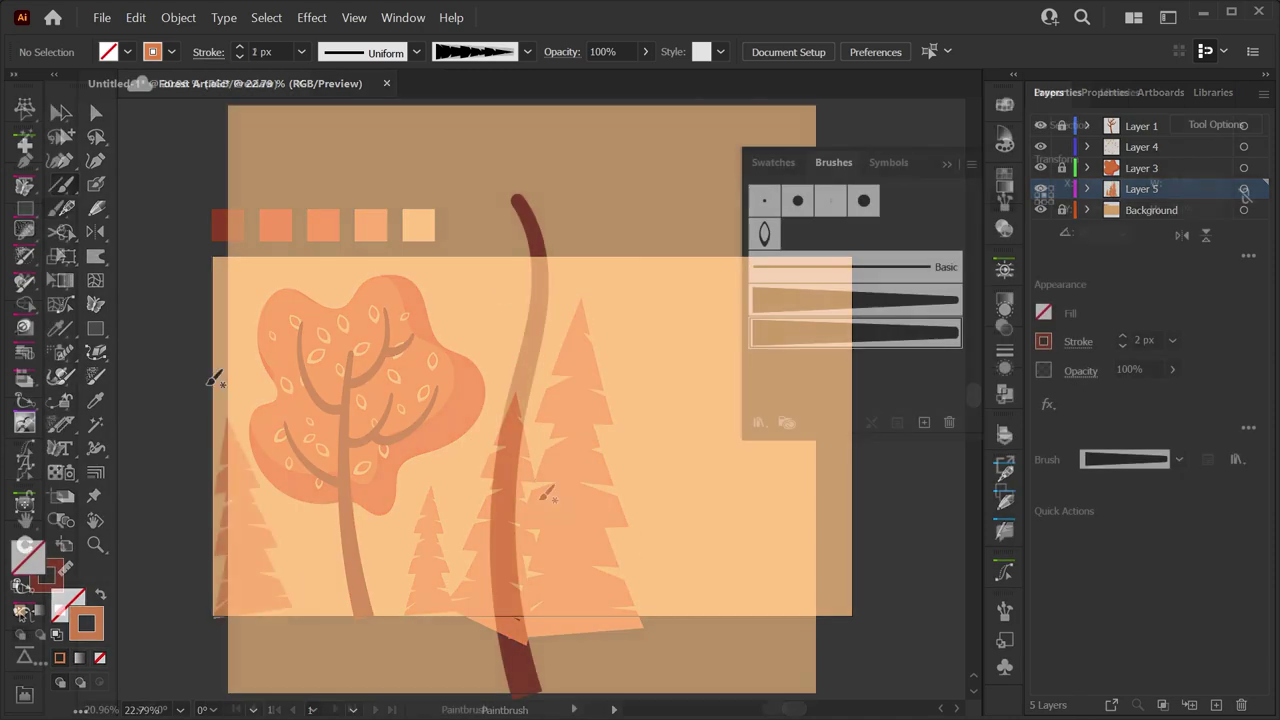
Paint curved branches on both sides of the brown trunk with the tapered brush, including offshoots near the crown
mouse_move(516, 470)
mouse_down()
mouse_move(631, 403)
mouse_move(637, 305)
mouse_up()
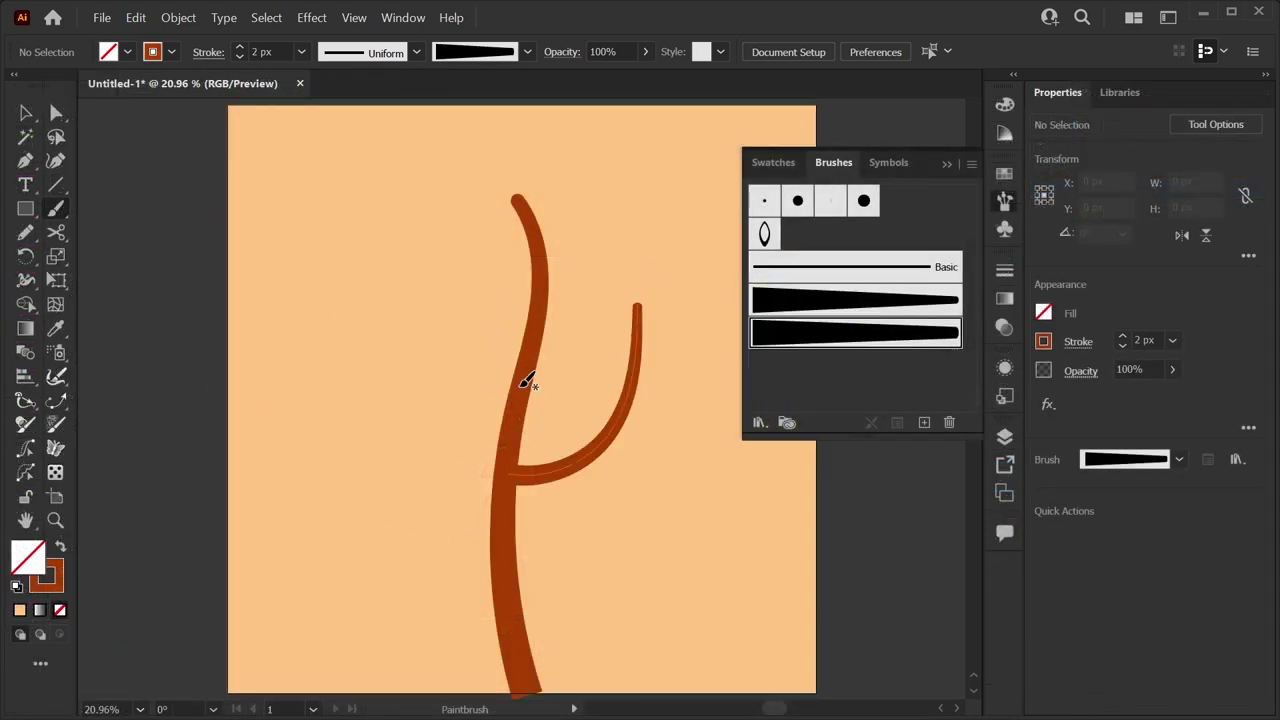
drag(433, 345, 402, 238)
drag(548, 295, 595, 190)
mouse_move(634, 395)
mouse_down()
mouse_move(702, 310)
mouse_move(660, 275)
mouse_up()
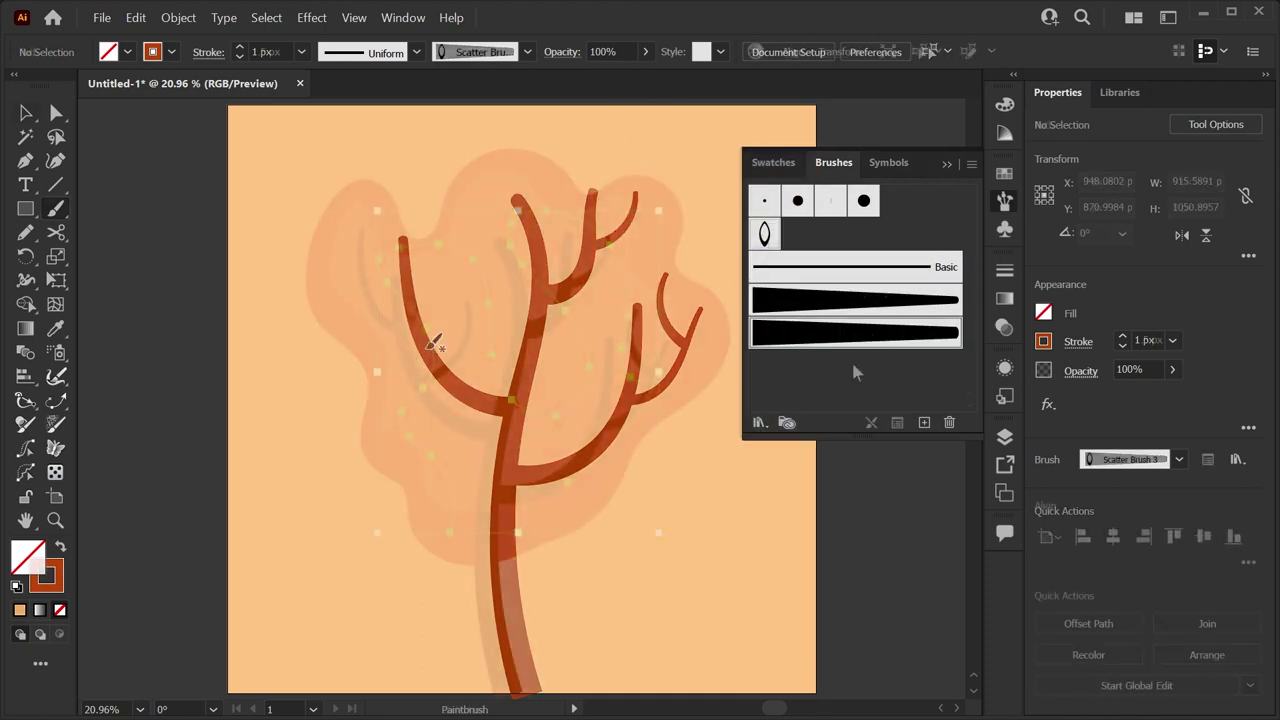
key(ctrl+shift+a)
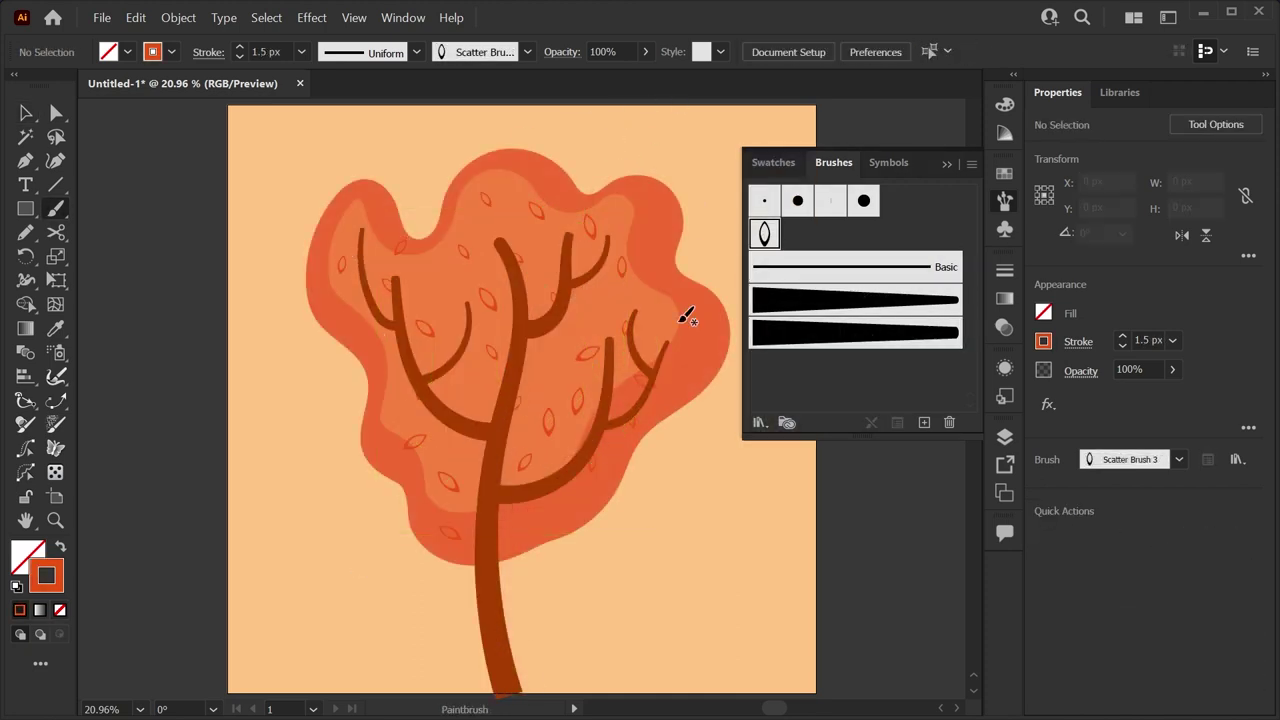
Set the stroke to the light peach swatch and stamp scattered leaves across the foliage with the leaf scatter brush
click(1005, 172)
click(838, 251)
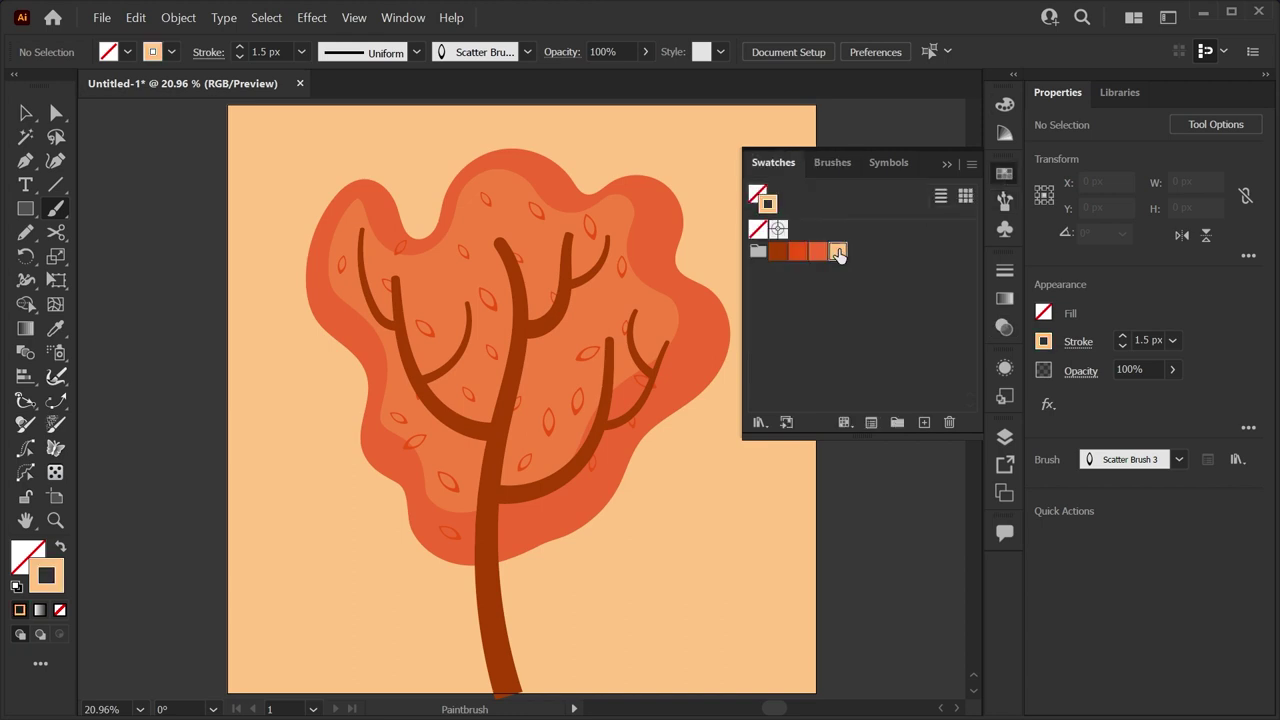
click(510, 216)
click(471, 292)
click(663, 320)
click(555, 452)
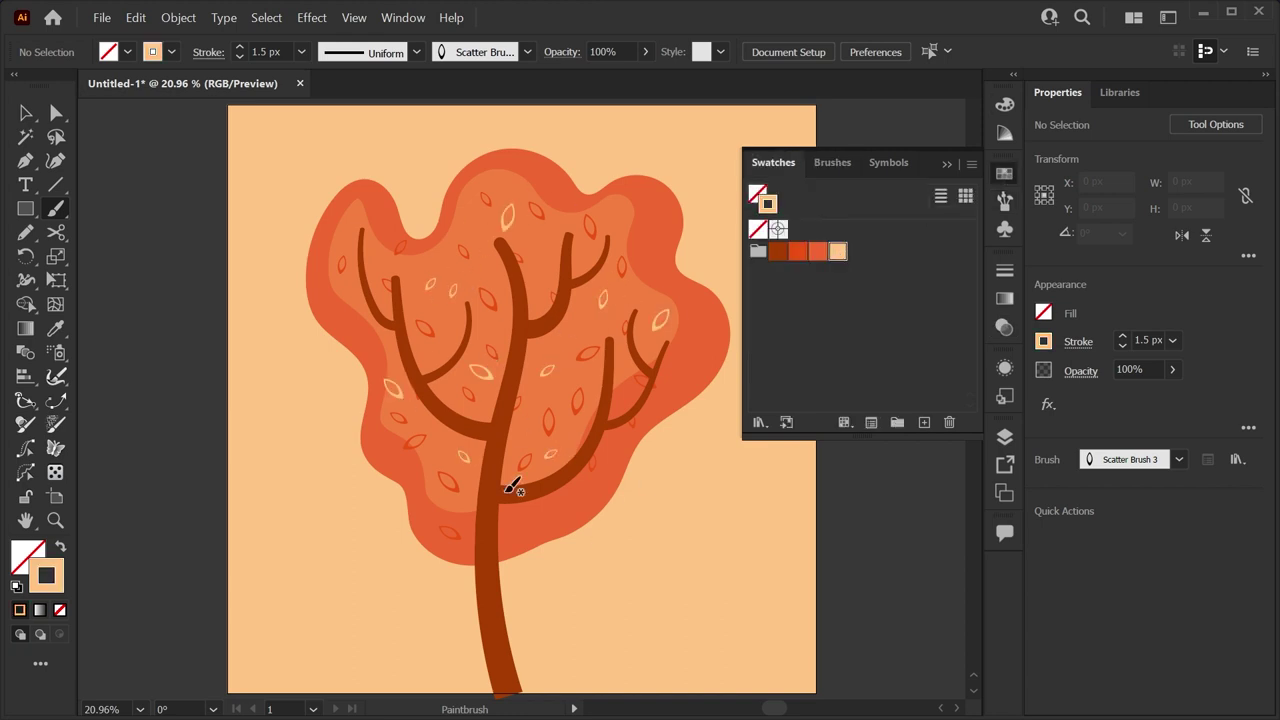
click(426, 490)
click(350, 230)
click(1005, 172)
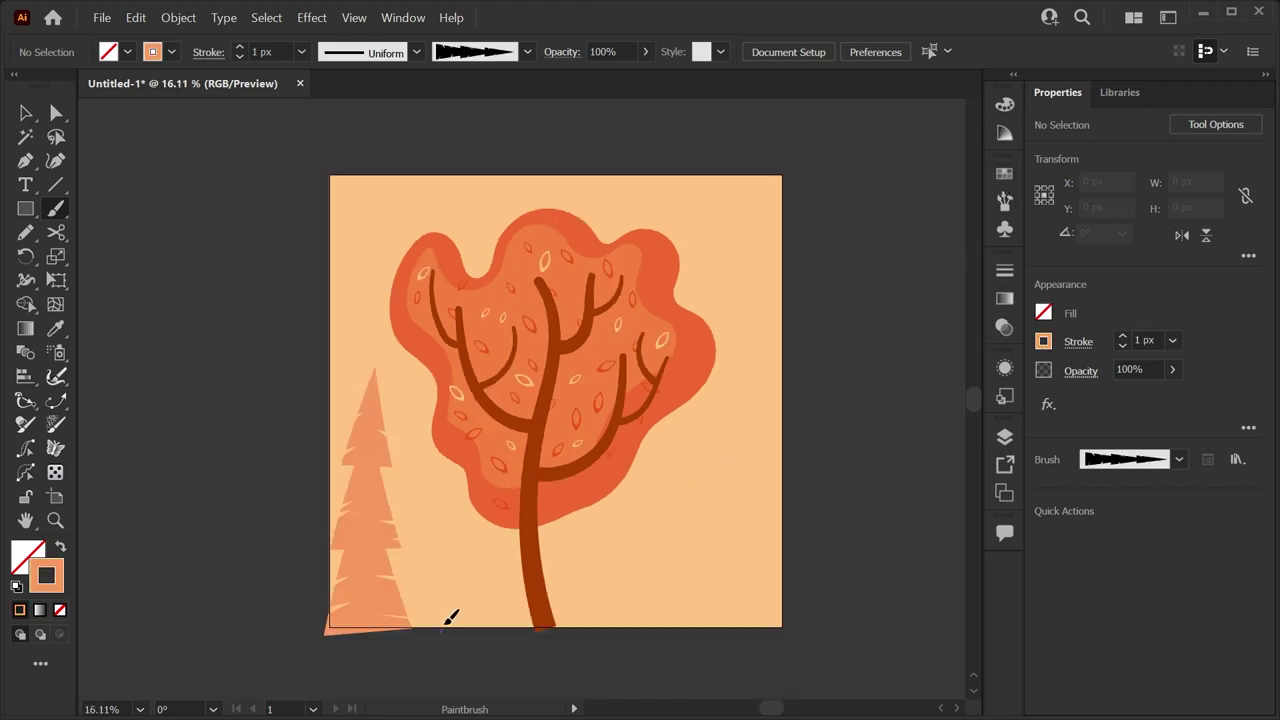
Paint two light orange pines and two darker orange pines along the artboard's lower edge with the jagged brush at 1 px
drag(443, 630, 440, 492)
drag(743, 616, 752, 335)
key(ctrl+z)
key(ctrl+shift+z)
drag(405, 627, 406, 472)
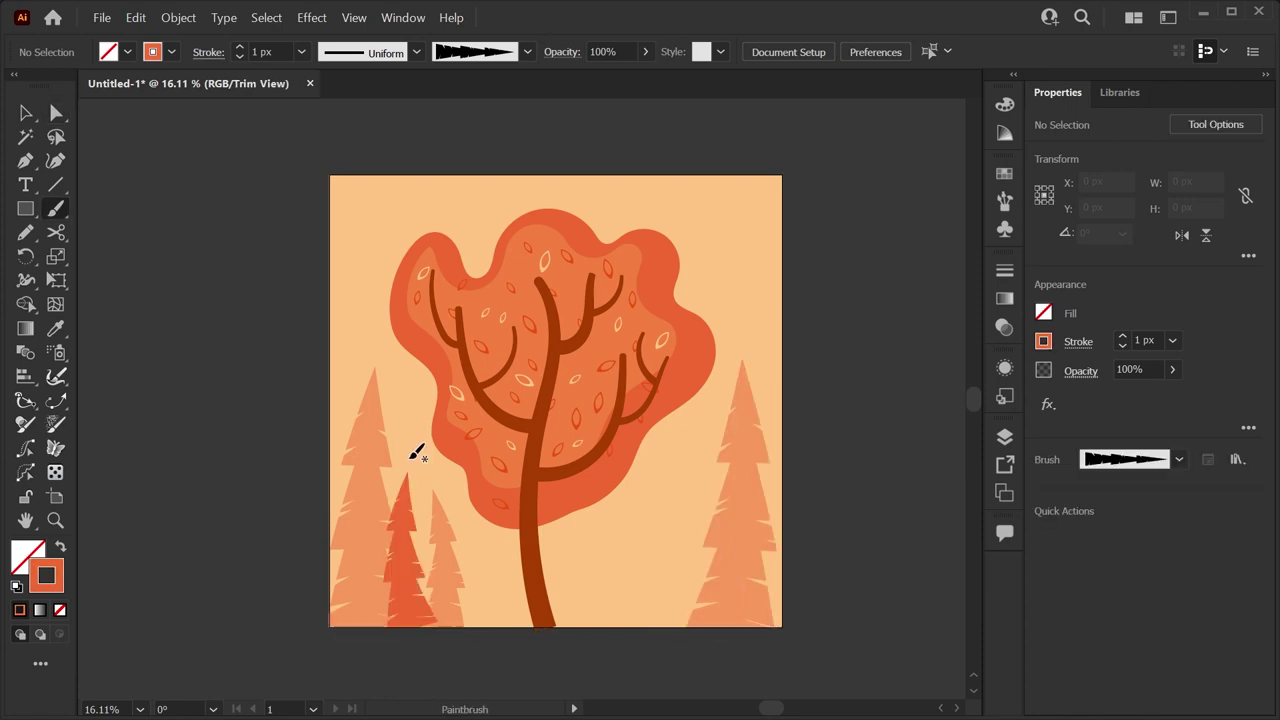
drag(690, 627, 690, 502)
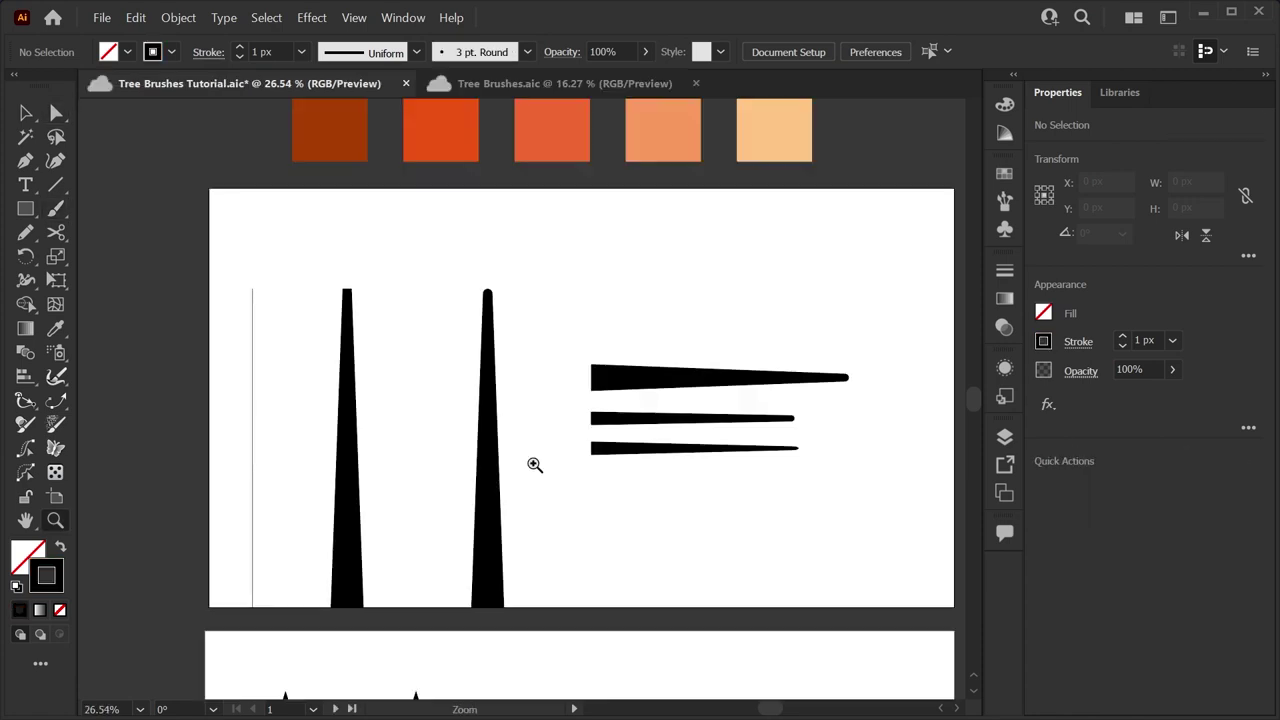
Give the thin vertical line the triangular width profile and set its stroke weight to 40 px
click(27, 114)
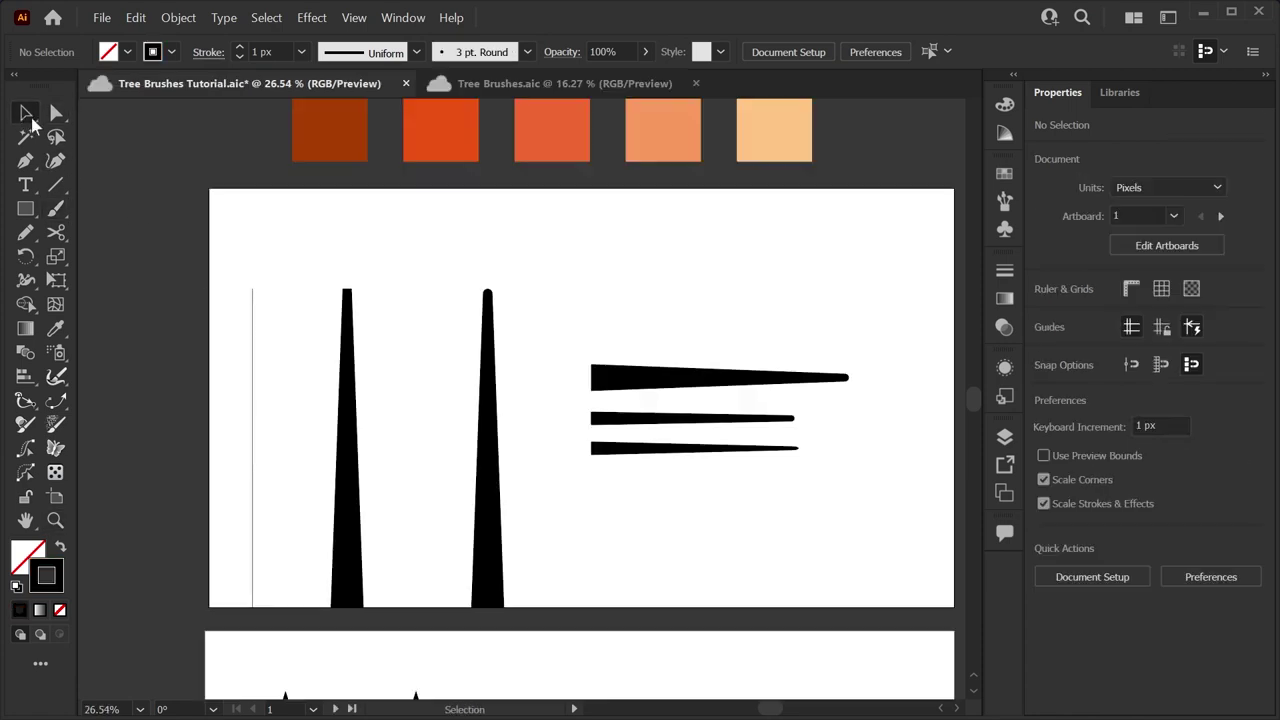
drag(281, 397, 291, 407)
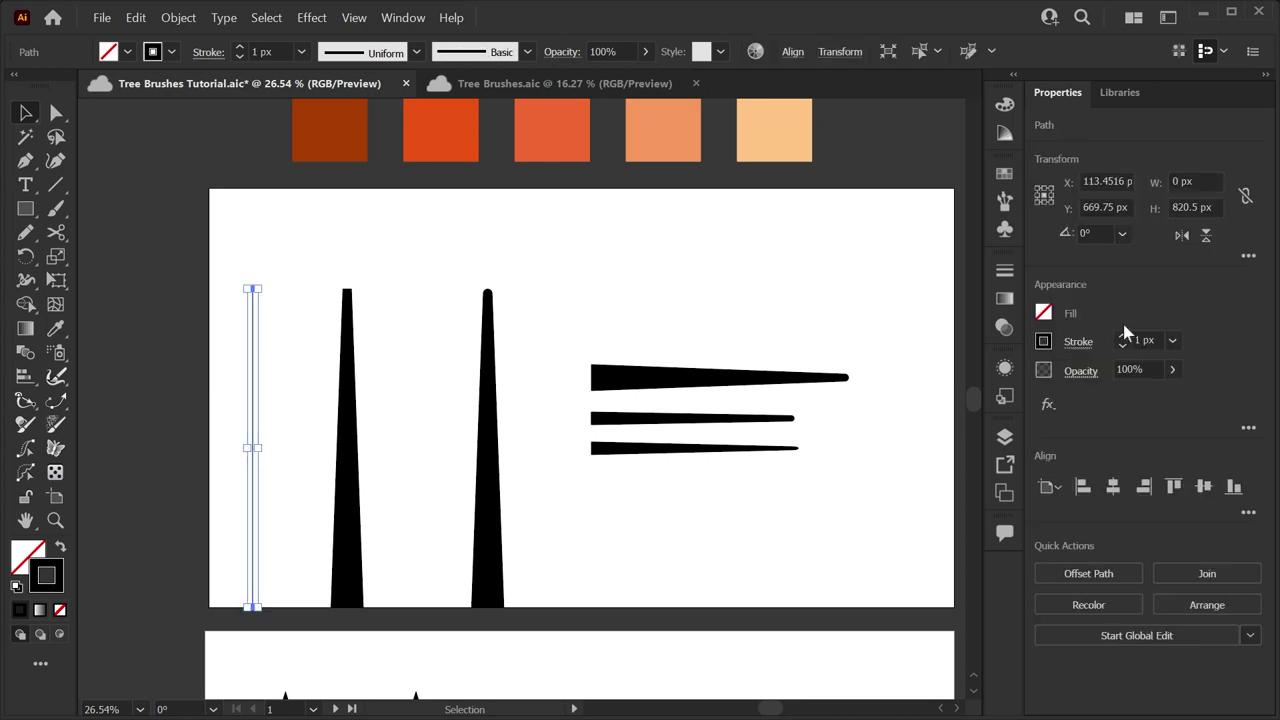
click(1078, 342)
click(1036, 655)
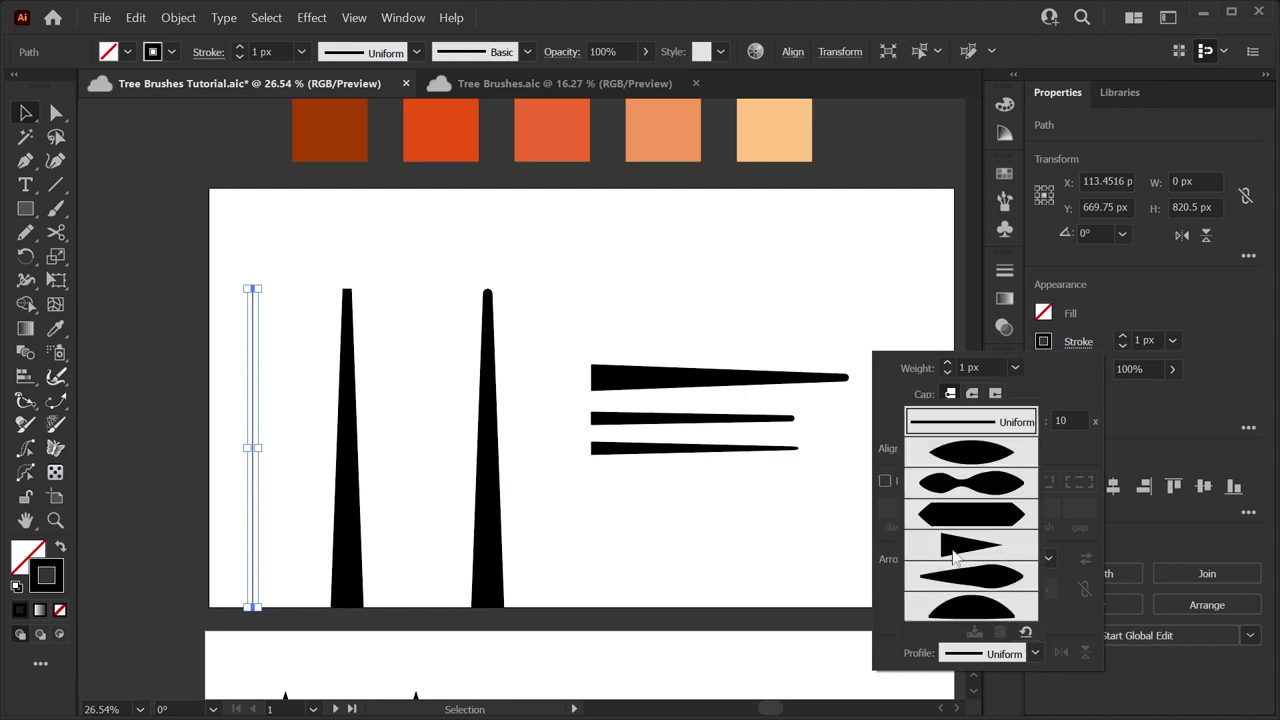
click(952, 550)
click(1014, 368)
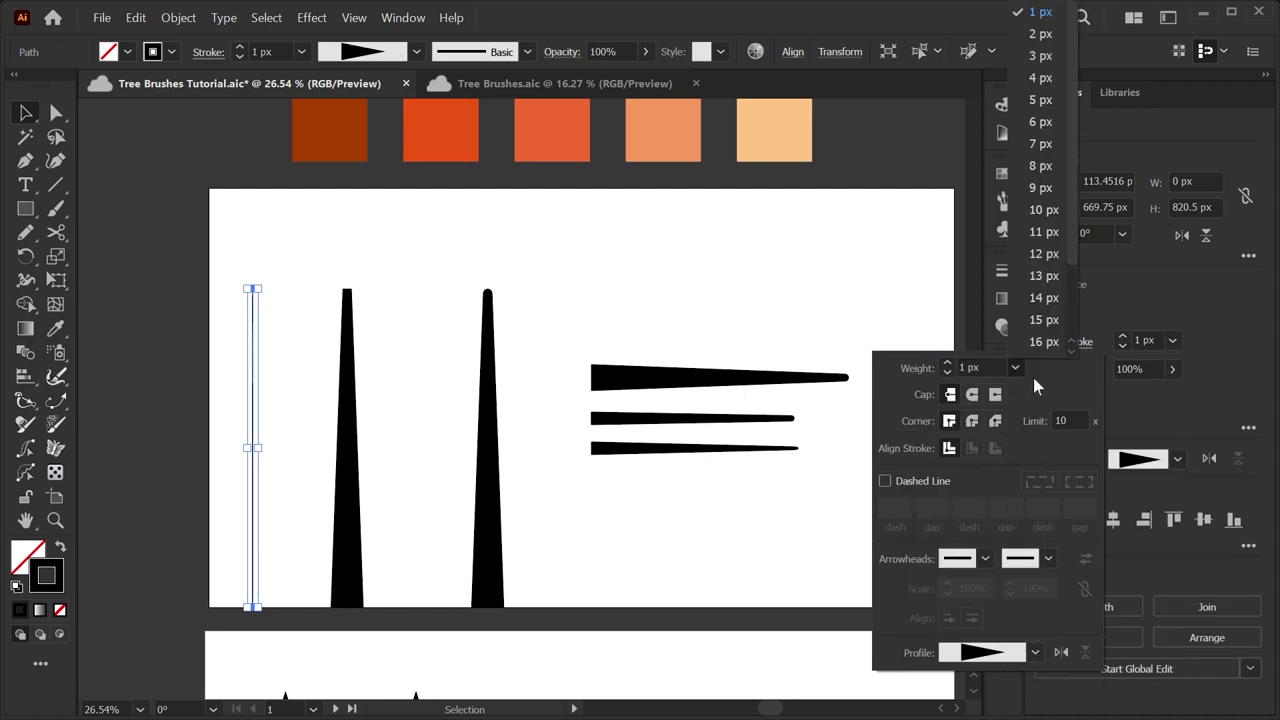
click(1045, 341)
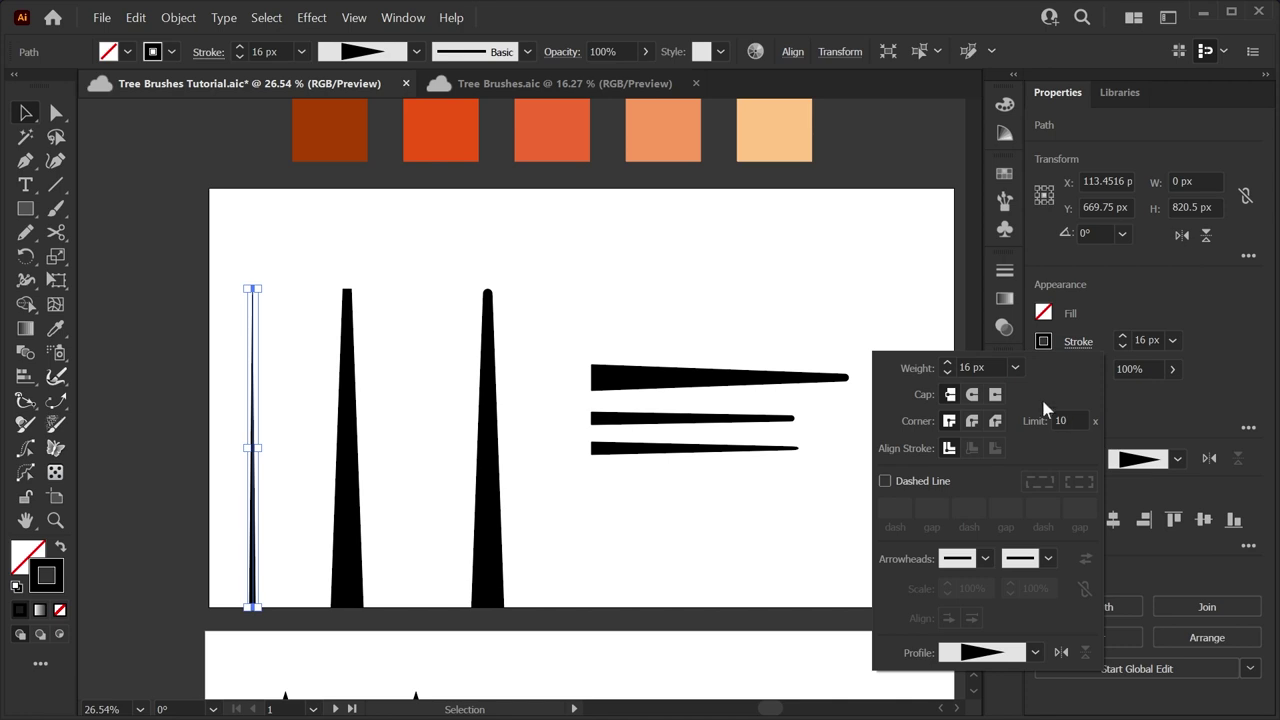
click(582, 562)
click(297, 502)
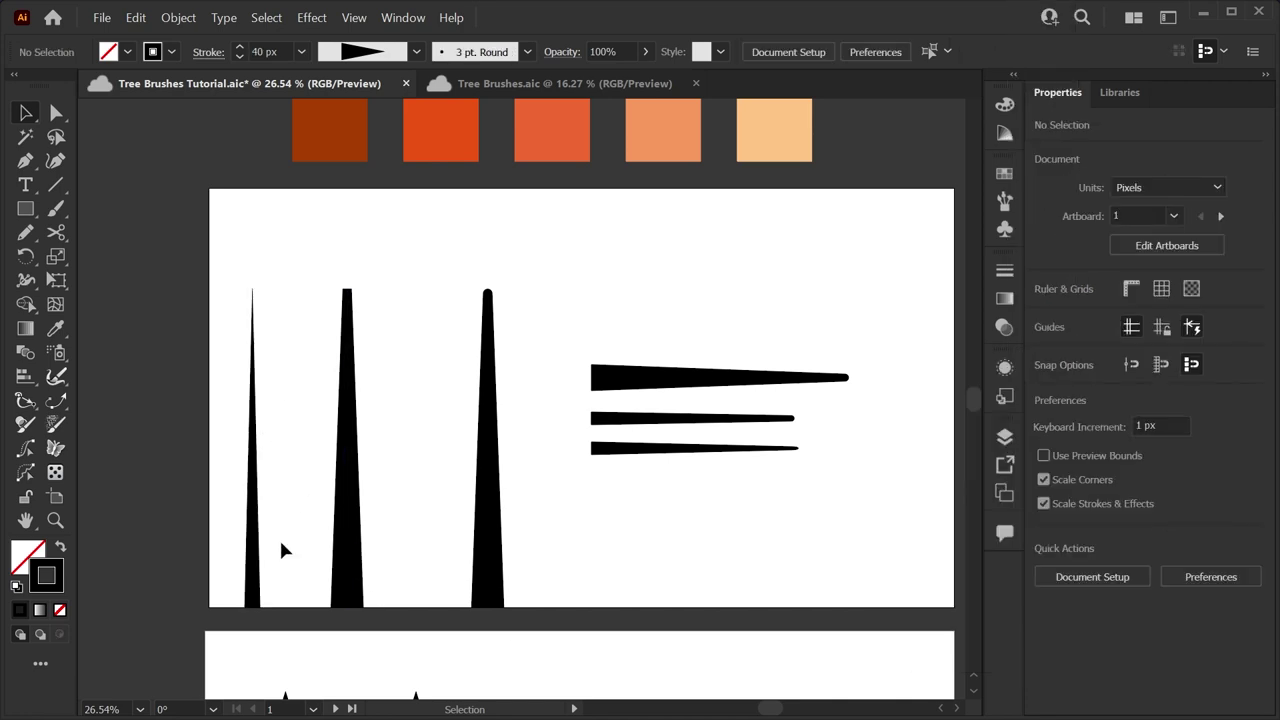
Use the Width tool to widen the leftmost stroke's pointed tip into a blunt end and its base to about 79 px
key(a)
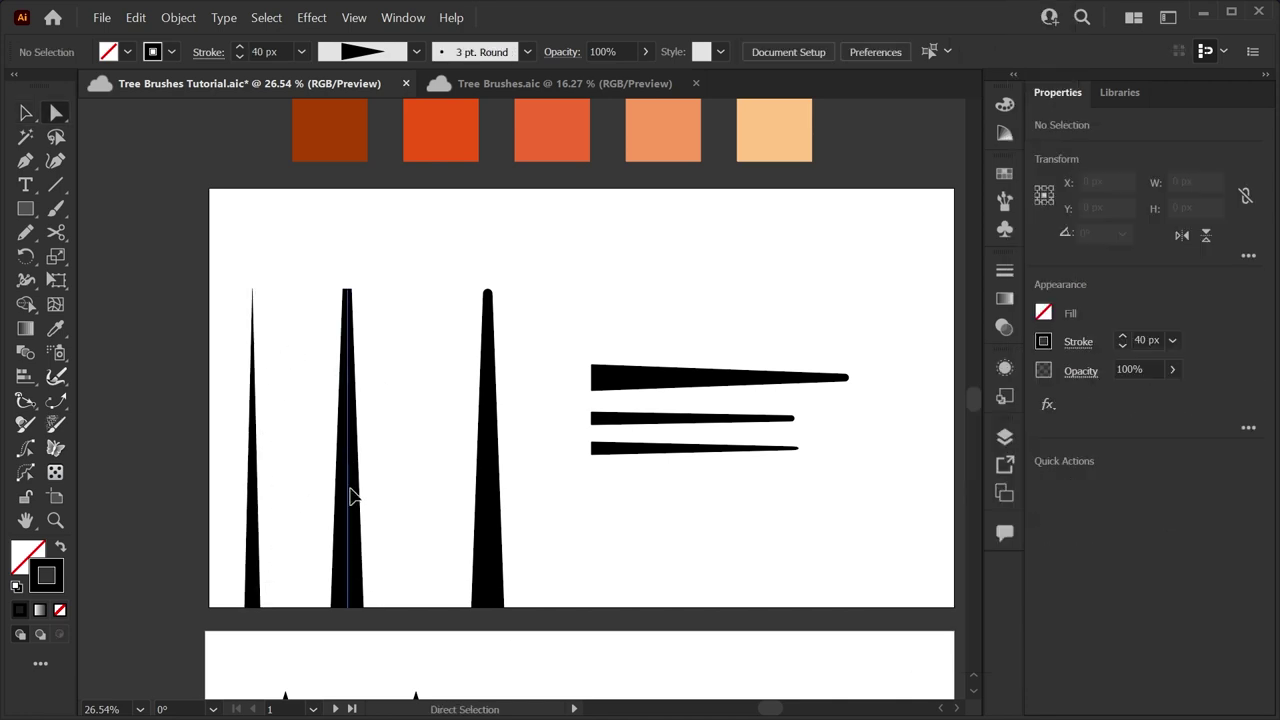
click(352, 494)
click(363, 275)
key(z)
drag(250, 398, 437, 397)
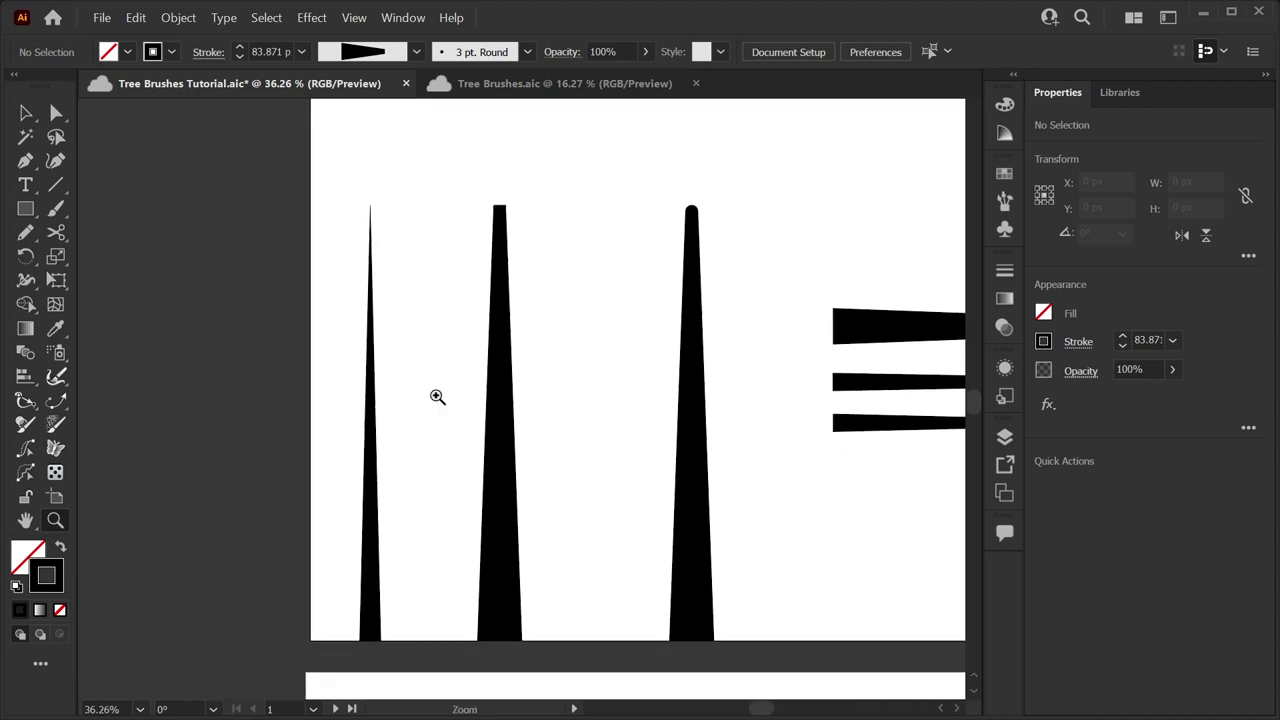
key(v)
click(369, 440)
key(shift+w)
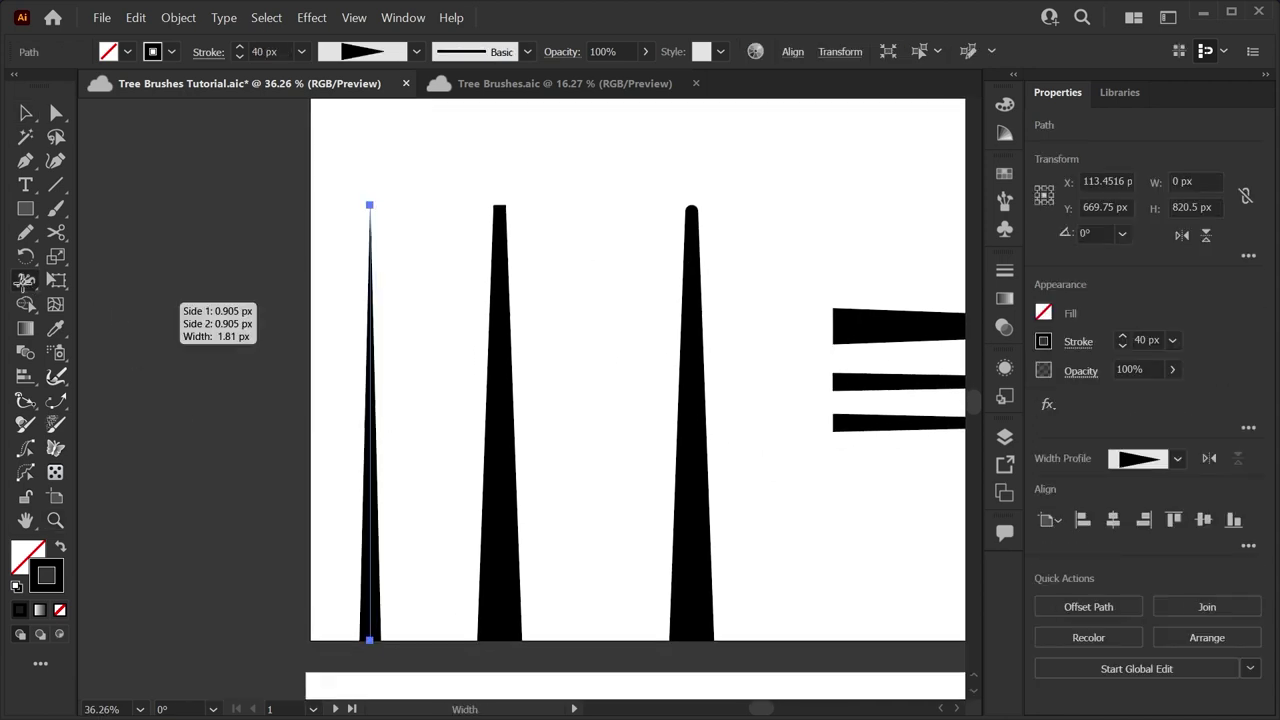
mouse_move(372, 207)
mouse_down()
mouse_move(443, 220)
mouse_move(370, 229)
mouse_move(446, 226)
mouse_move(380, 234)
mouse_move(379, 208)
mouse_up()
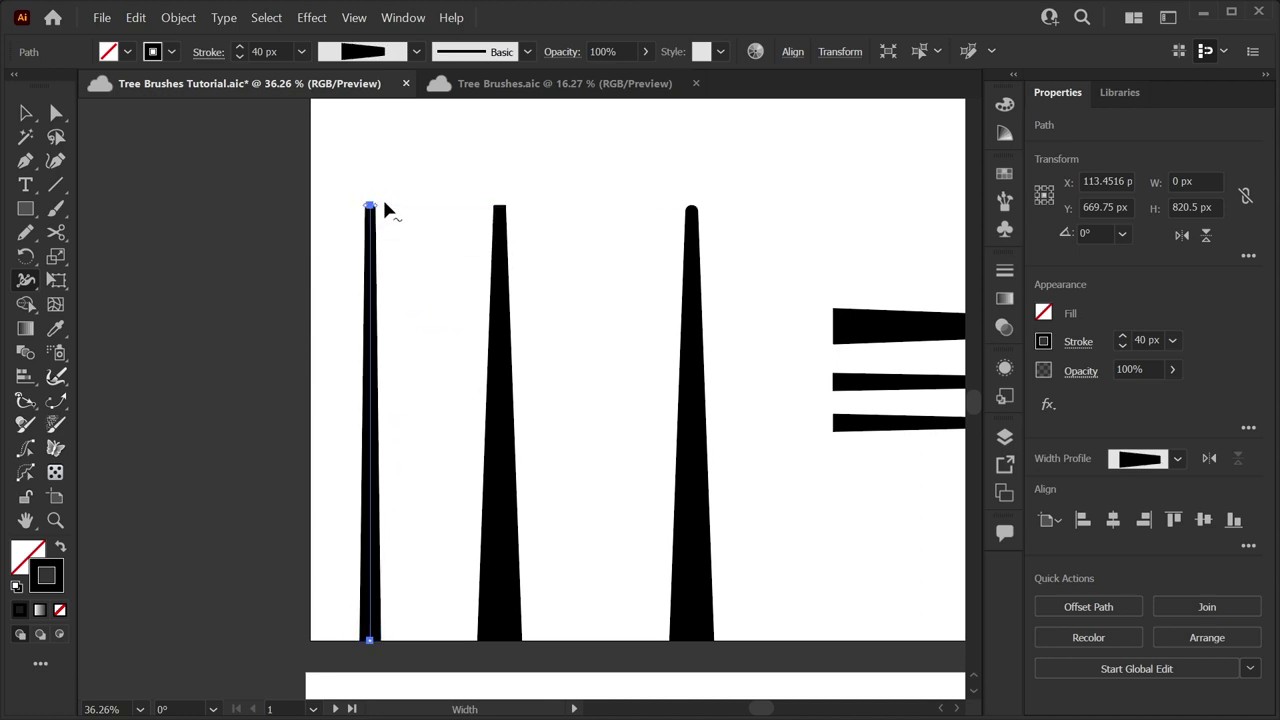
drag(376, 649, 395, 650)
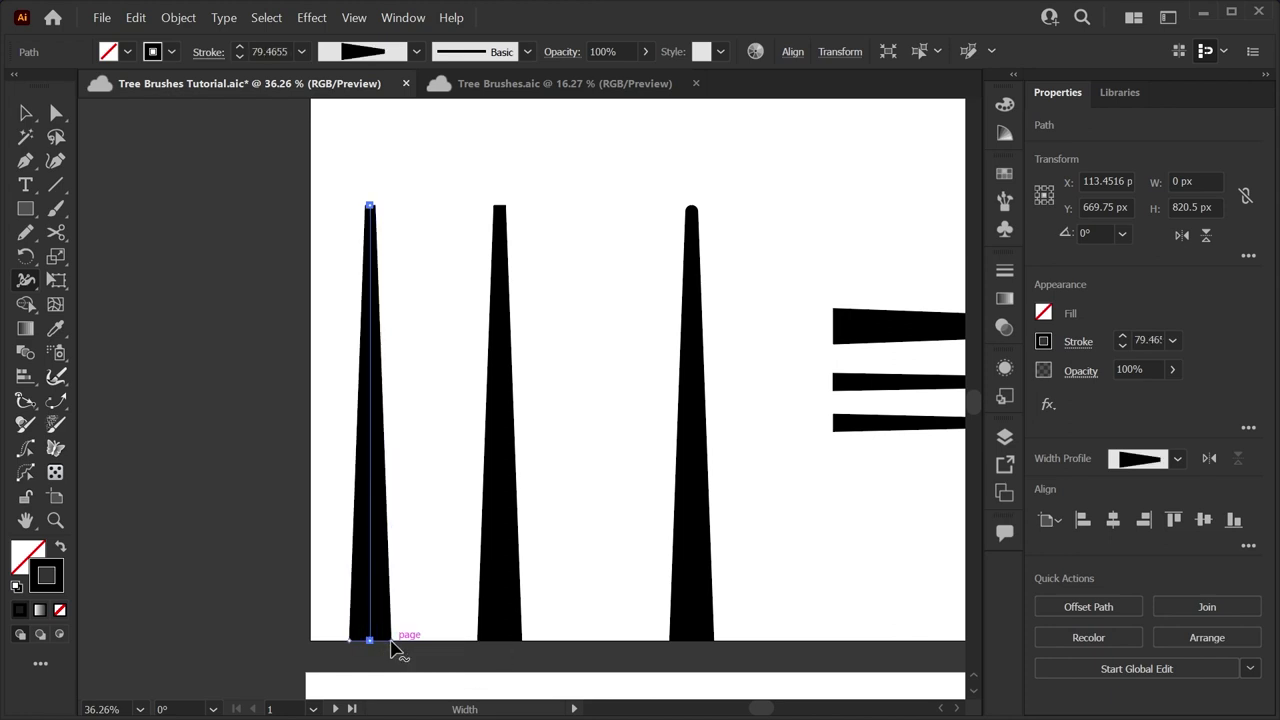
key(a)
click(437, 449)
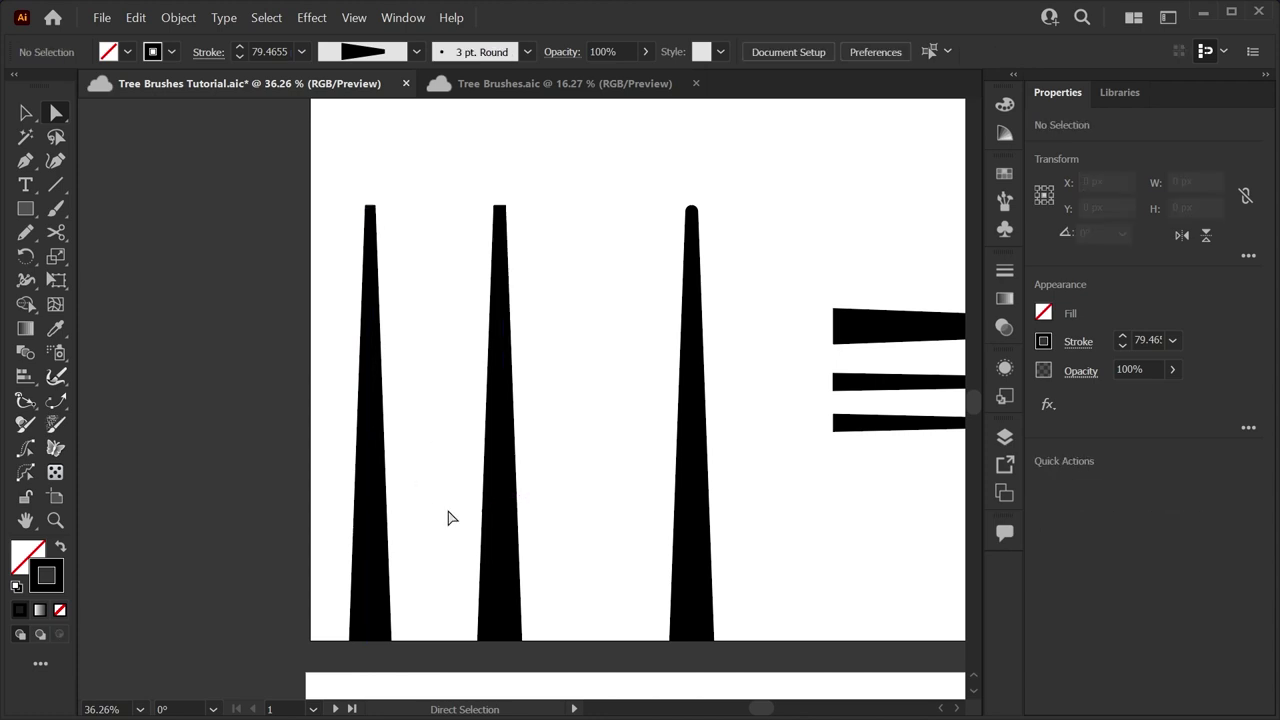
Delete the leftmost tapered stroke
drag(317, 424, 400, 506)
key(Delete)
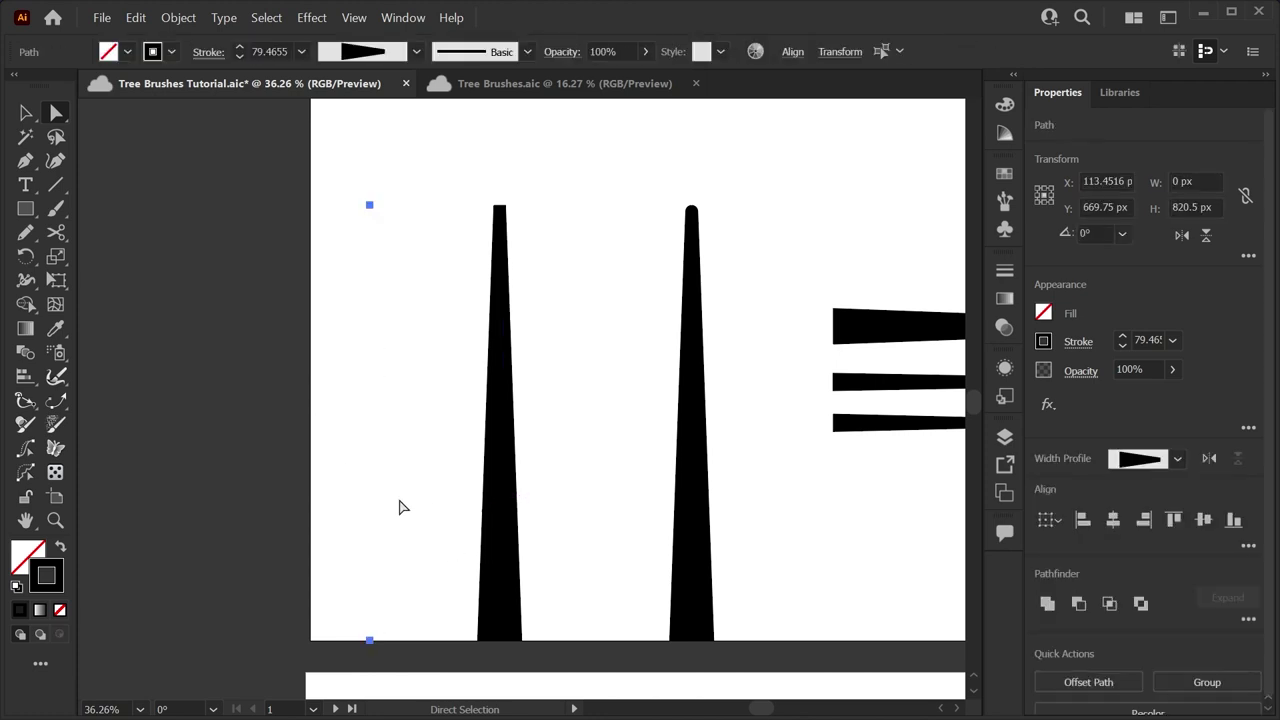
key(Delete)
Duplicate the blunt tapered stroke, place the copy midway to the round-tipped shape, and save the file
scroll(443, 483, right, 5)
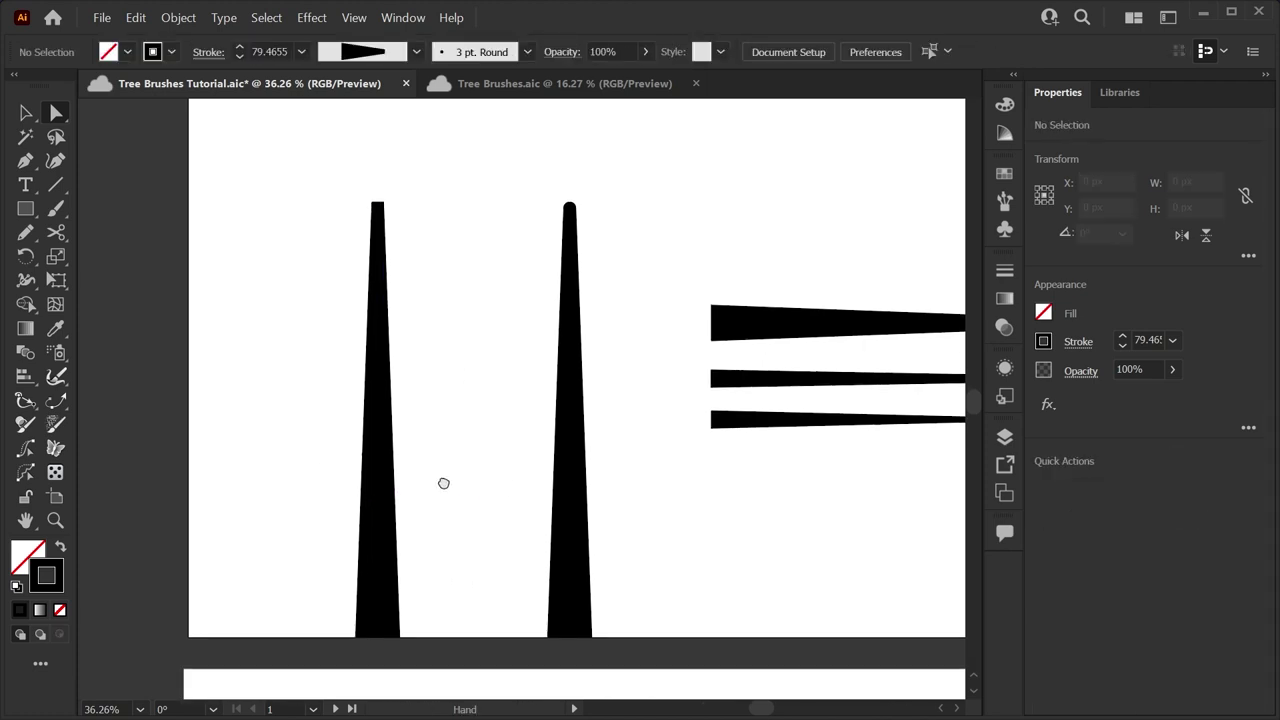
key(v)
click(305, 546)
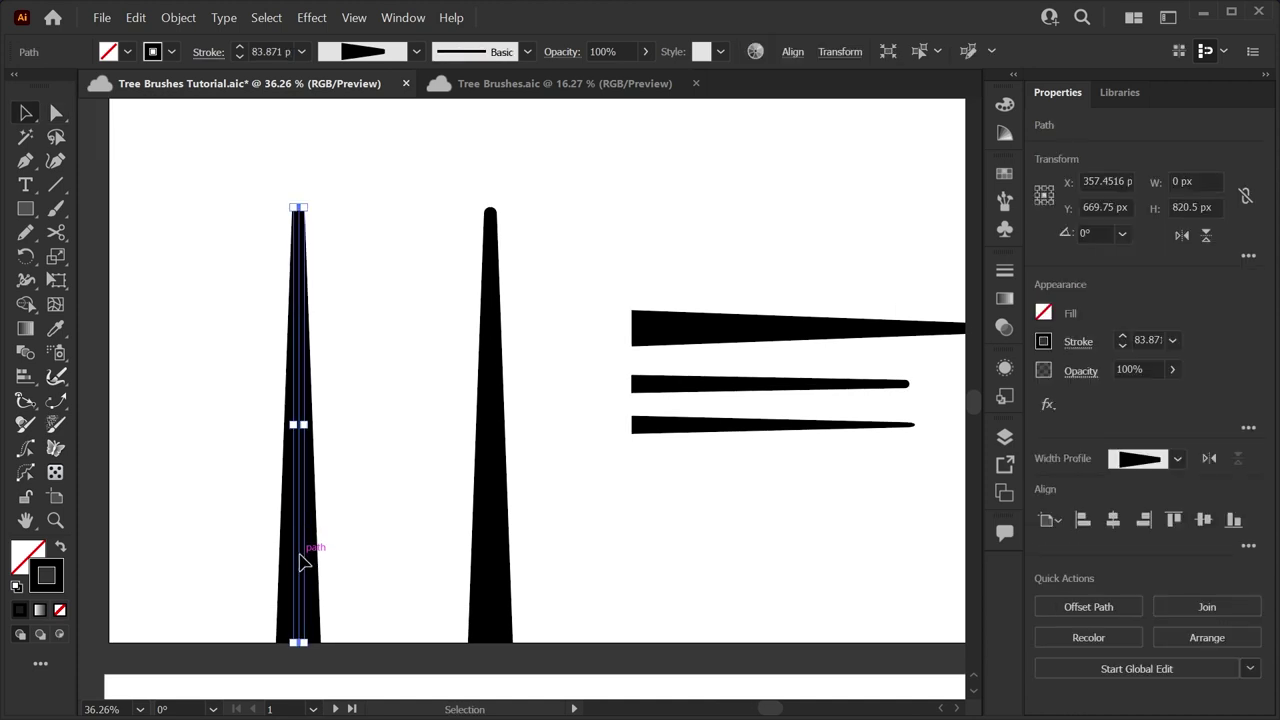
drag(304, 548, 392, 572)
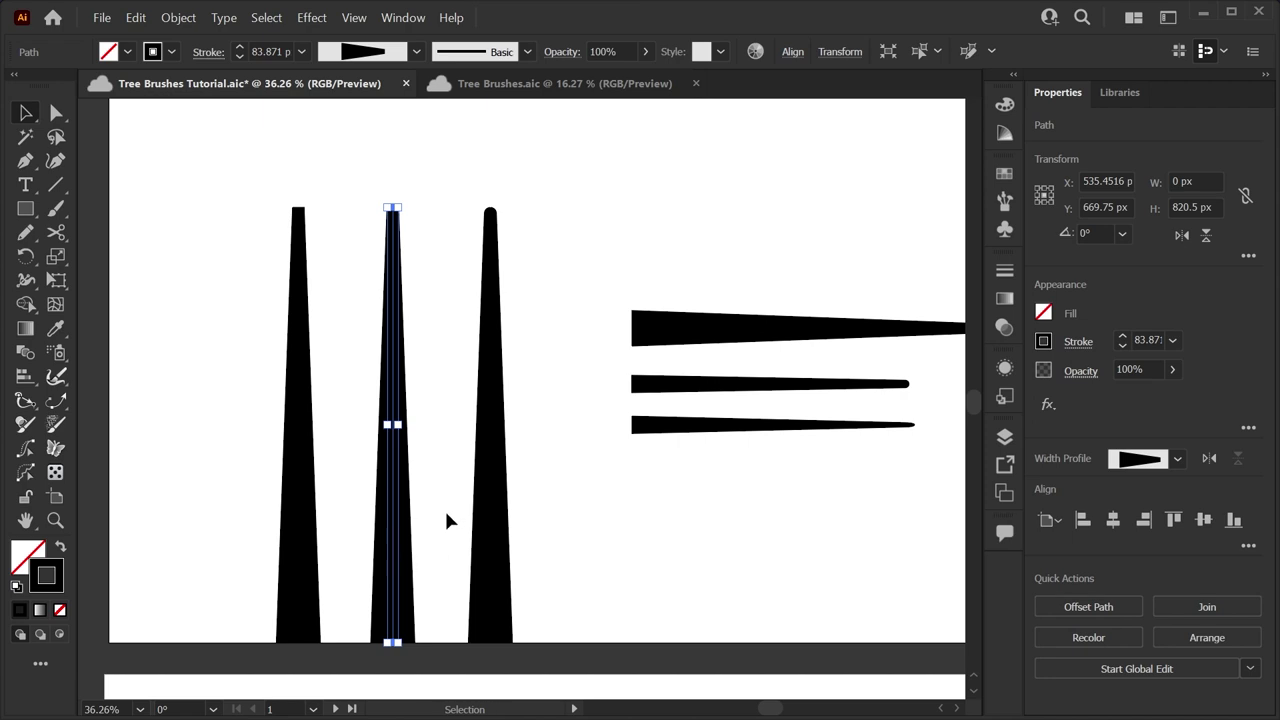
click(366, 343)
click(395, 360)
key(ctrl+s)
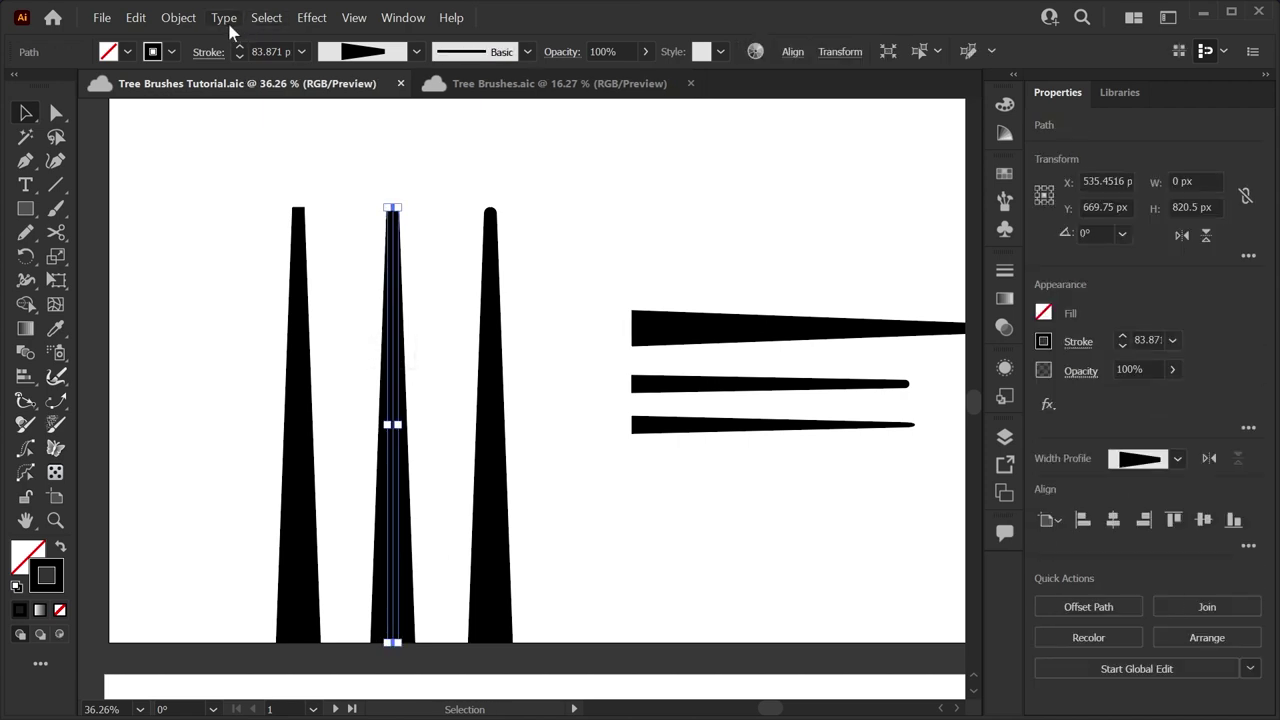
Expand the appearance of the copied stroke and check the resulting shape in outline view
click(180, 17)
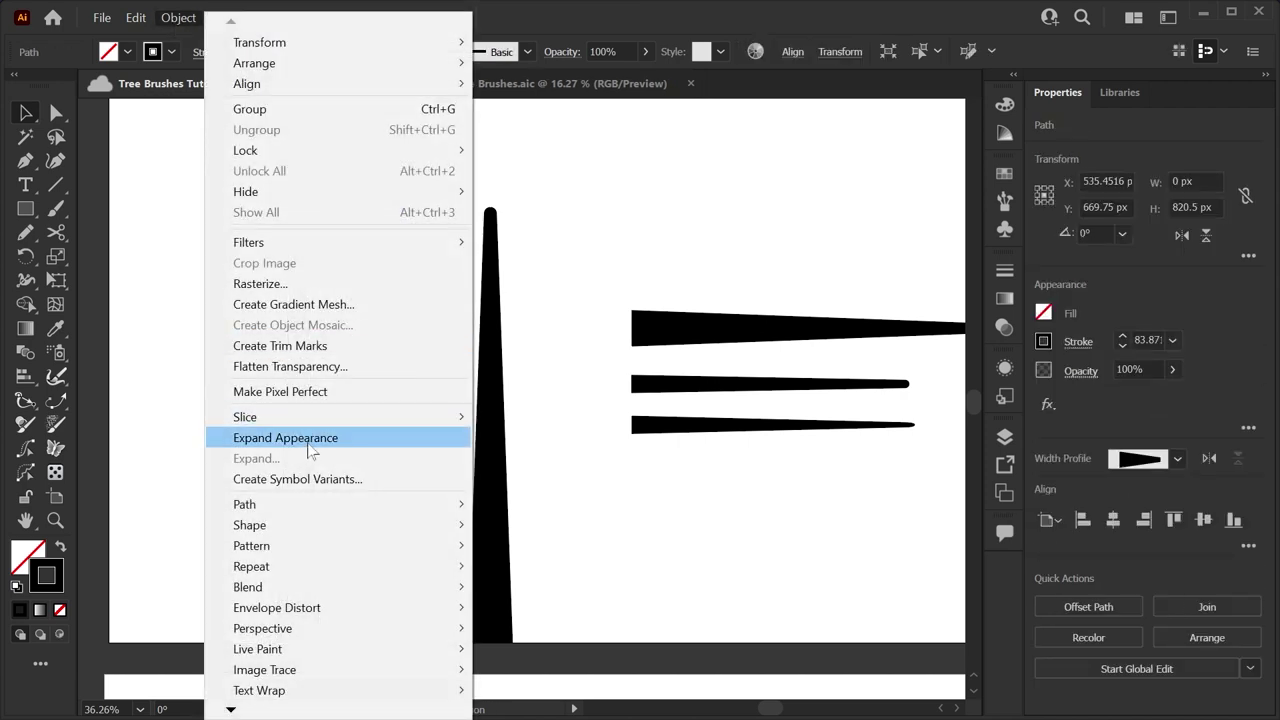
click(308, 444)
click(441, 451)
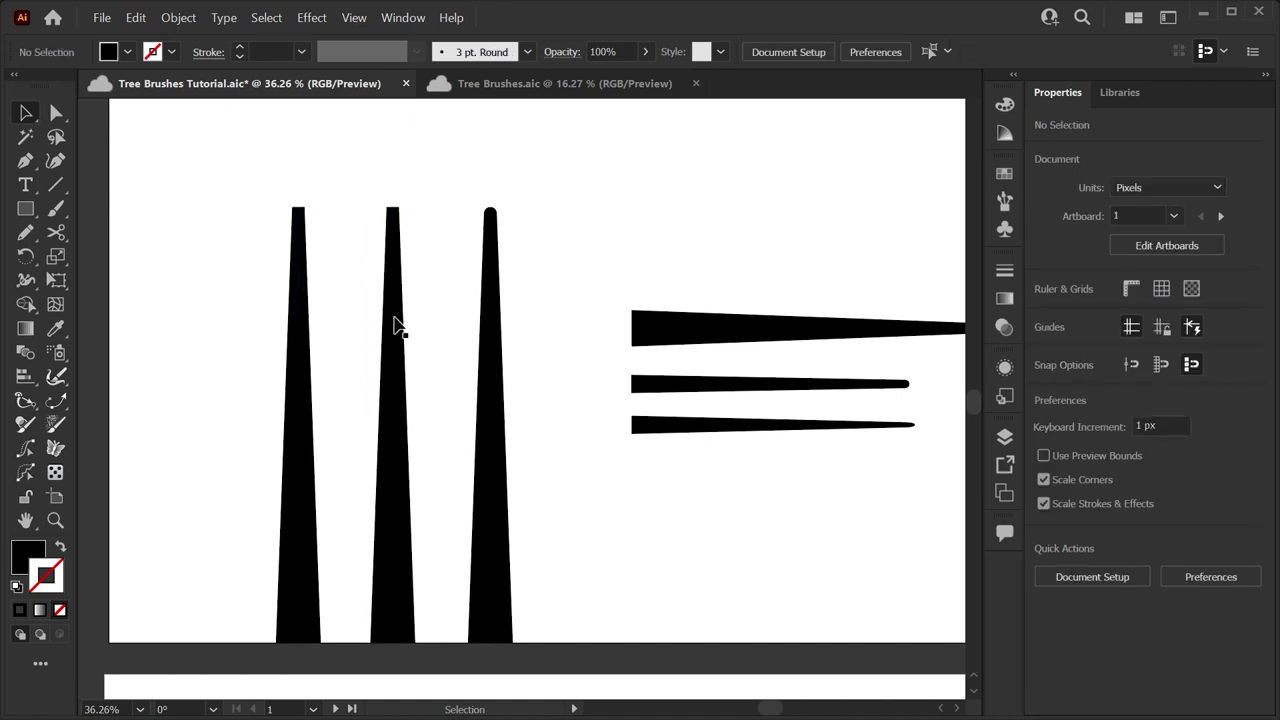
key(a)
key(ctrl+y)
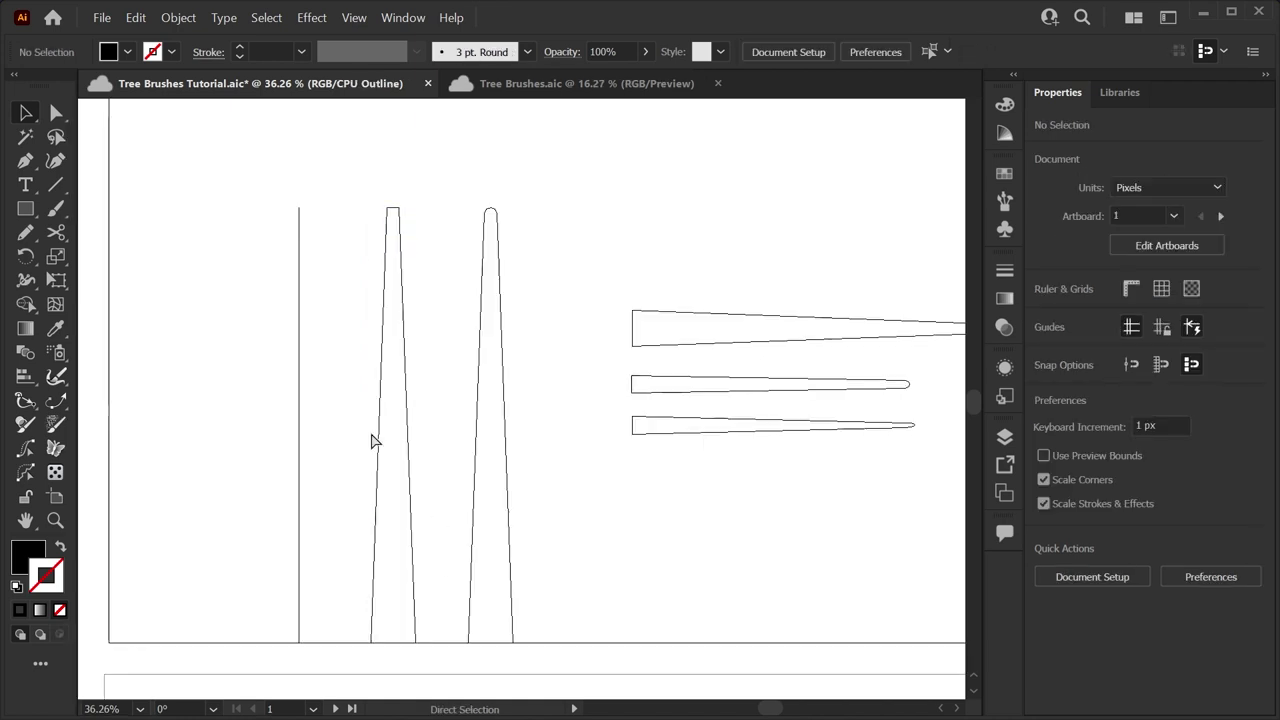
key(ctrl+y)
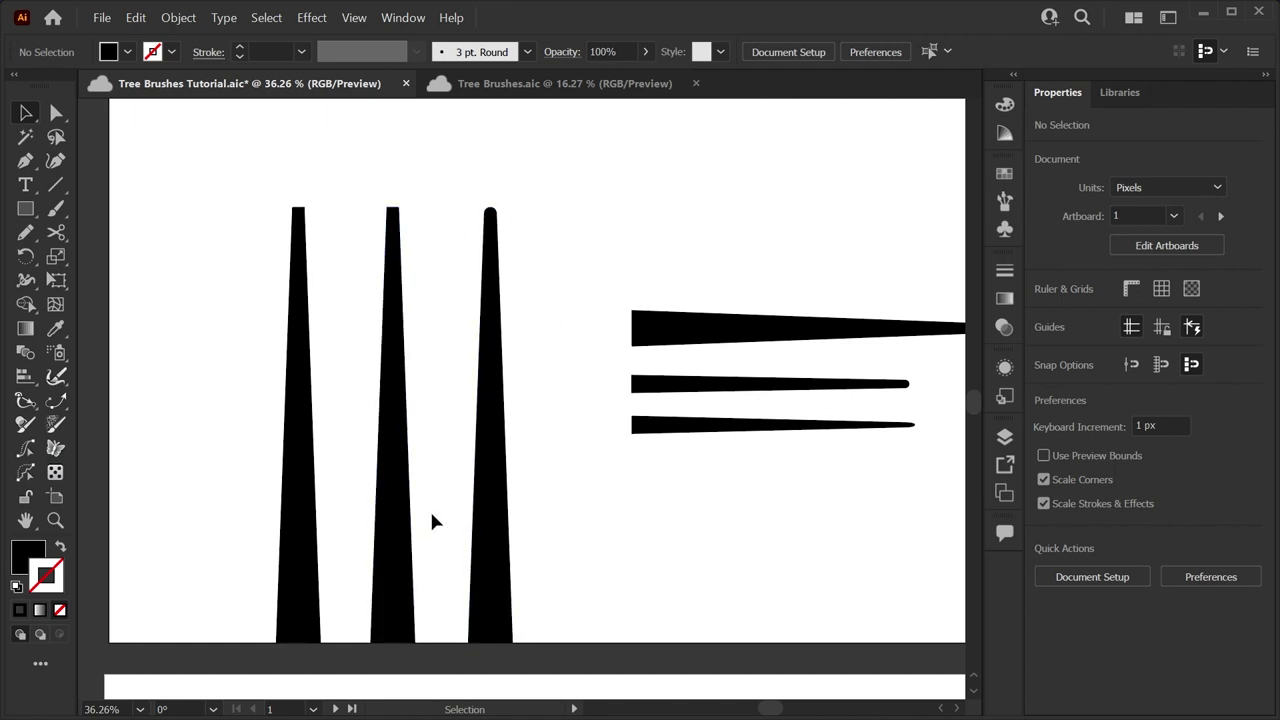
Round both top corners of the expanded tapered shape fully, with a corner radius of about 11.7 px
key(z)
drag(432, 248, 600, 417)
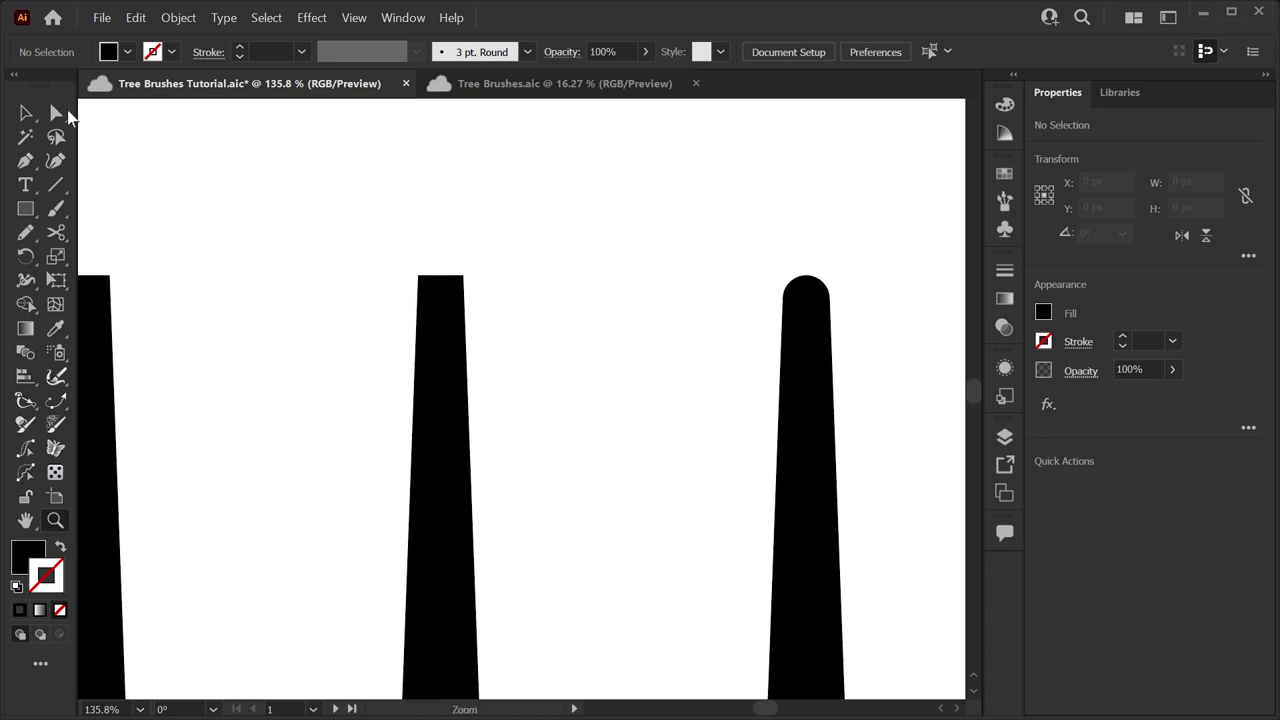
click(55, 115)
drag(380, 226, 447, 315)
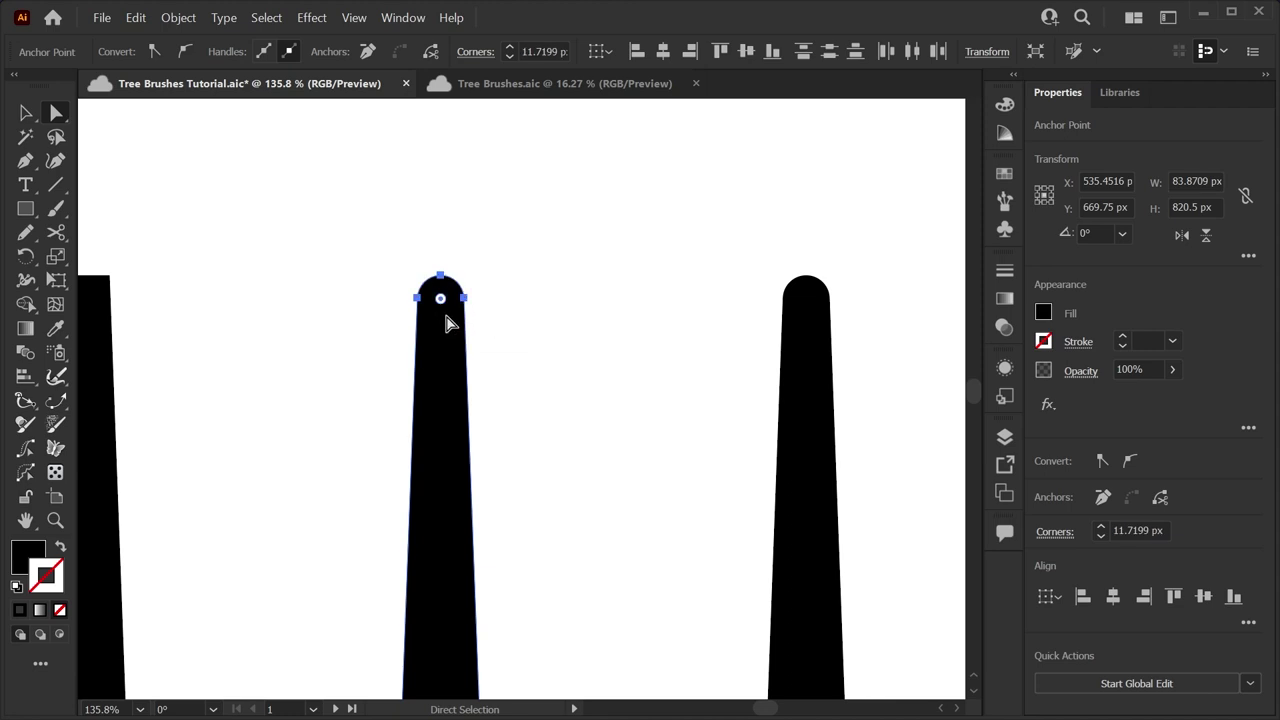
click(537, 472)
key(z)
drag(600, 509, 549, 486)
drag(469, 406, 426, 337)
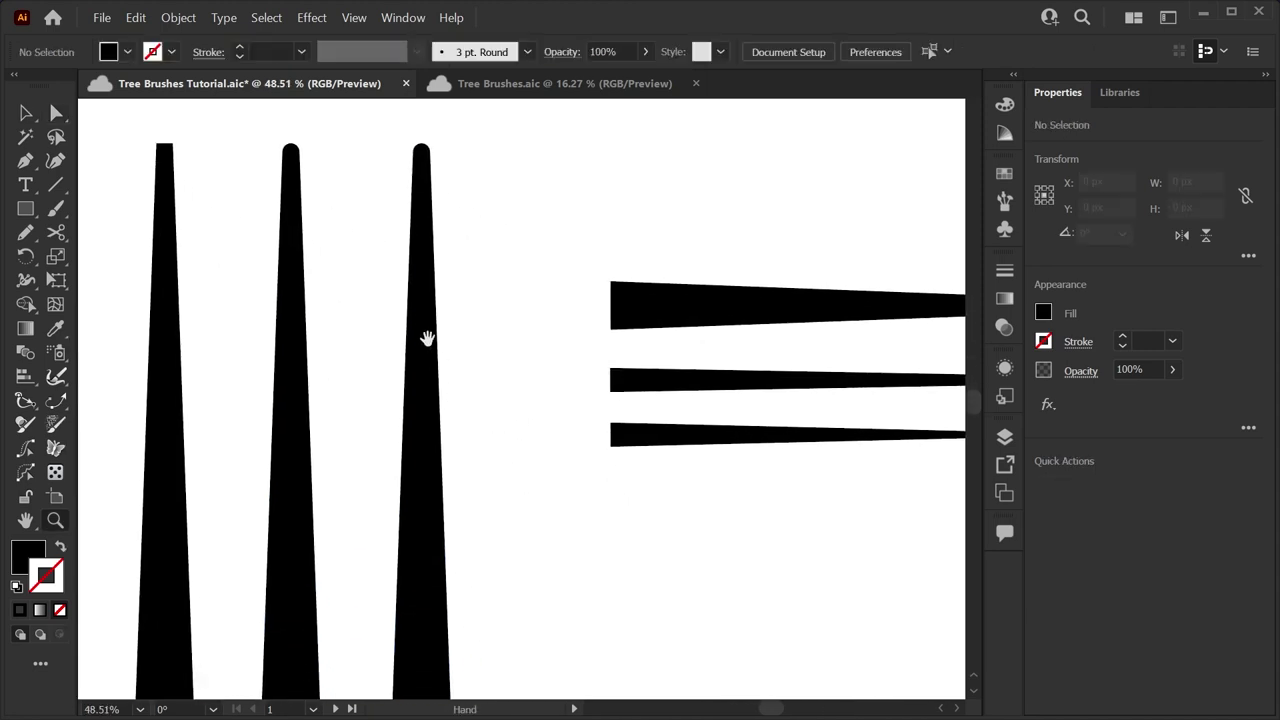
Delete the two leftmost tapered shapes and move the remaining round-tipped one to the artboard's left side
alt+click(483, 449)
key(v)
drag(186, 349, 323, 390)
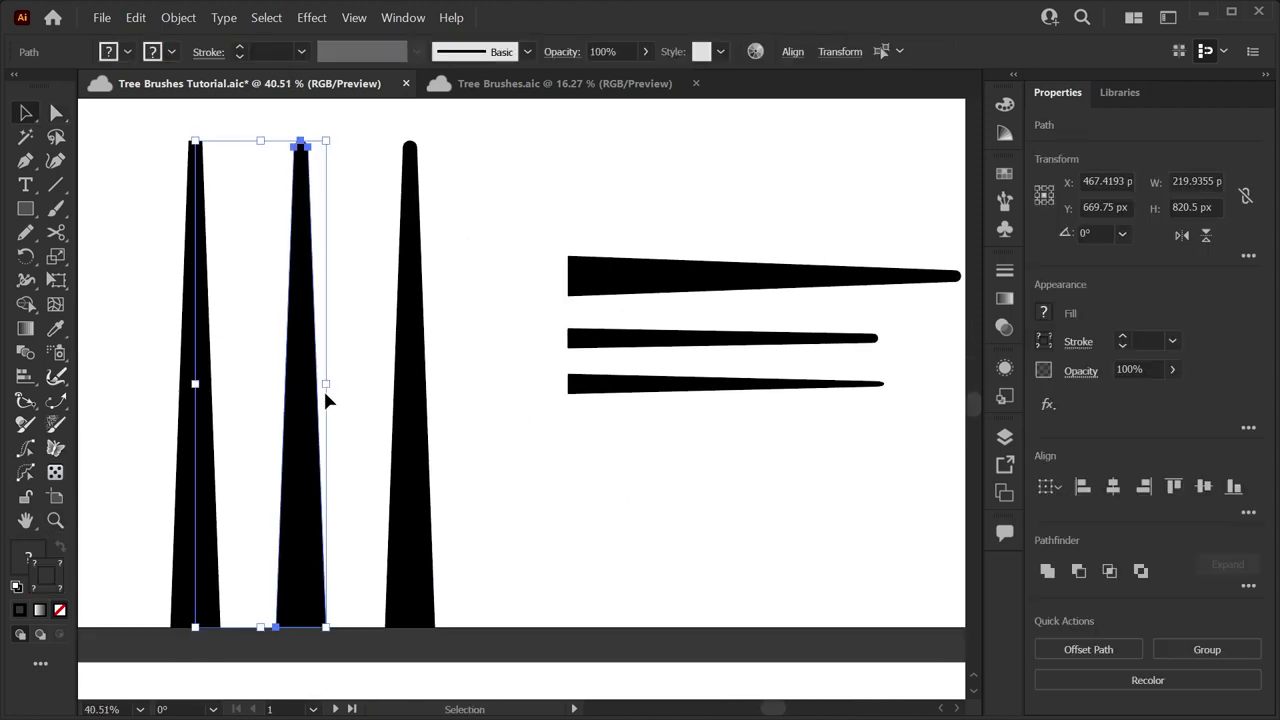
key(Delete)
drag(413, 537, 166, 540)
click(274, 509)
Duplicate the round-tipped trunk, rotate the copy 90° so its tip points right, and place it above the three sample shapes
key(z)
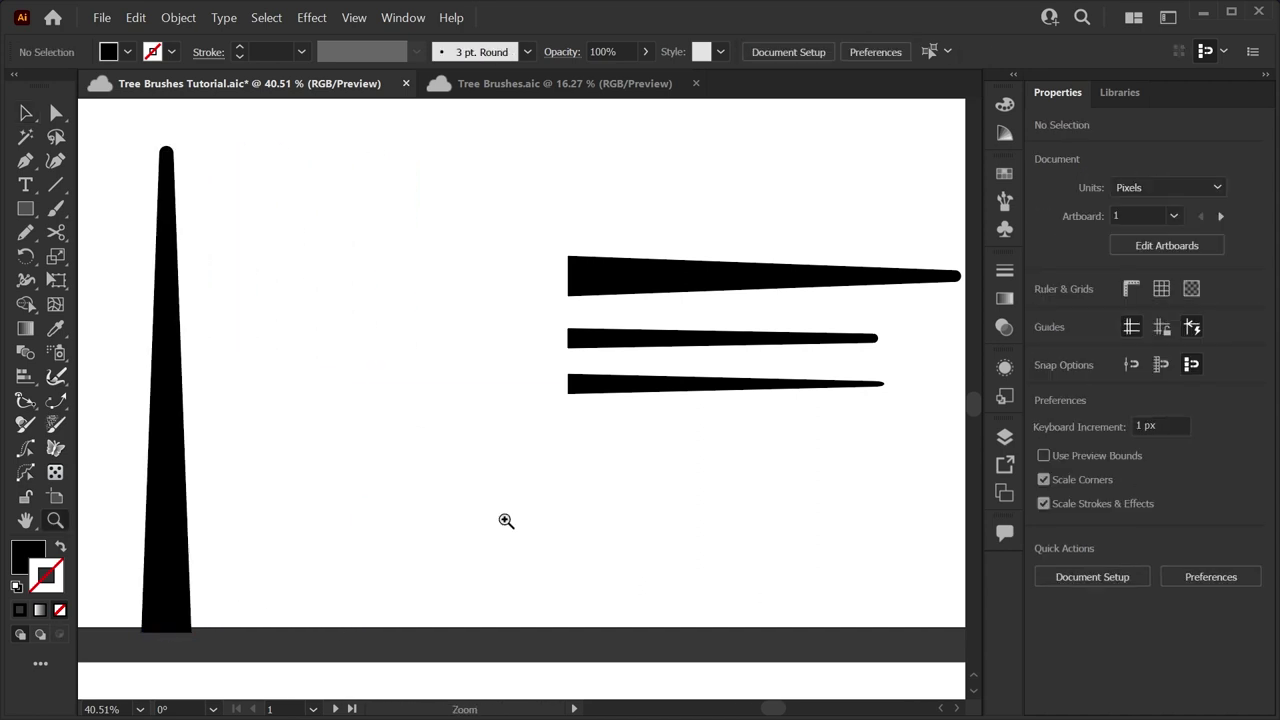
alt+click(476, 560)
drag(476, 560, 472, 574)
key(v)
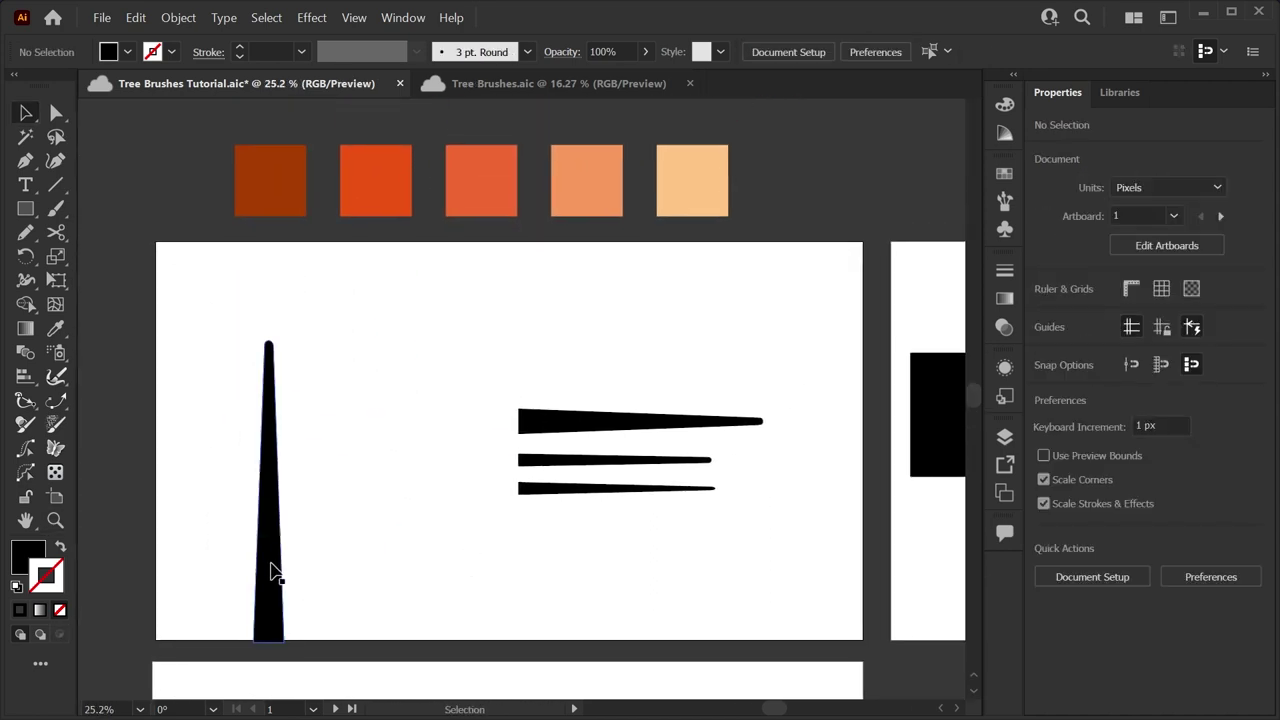
click(272, 575)
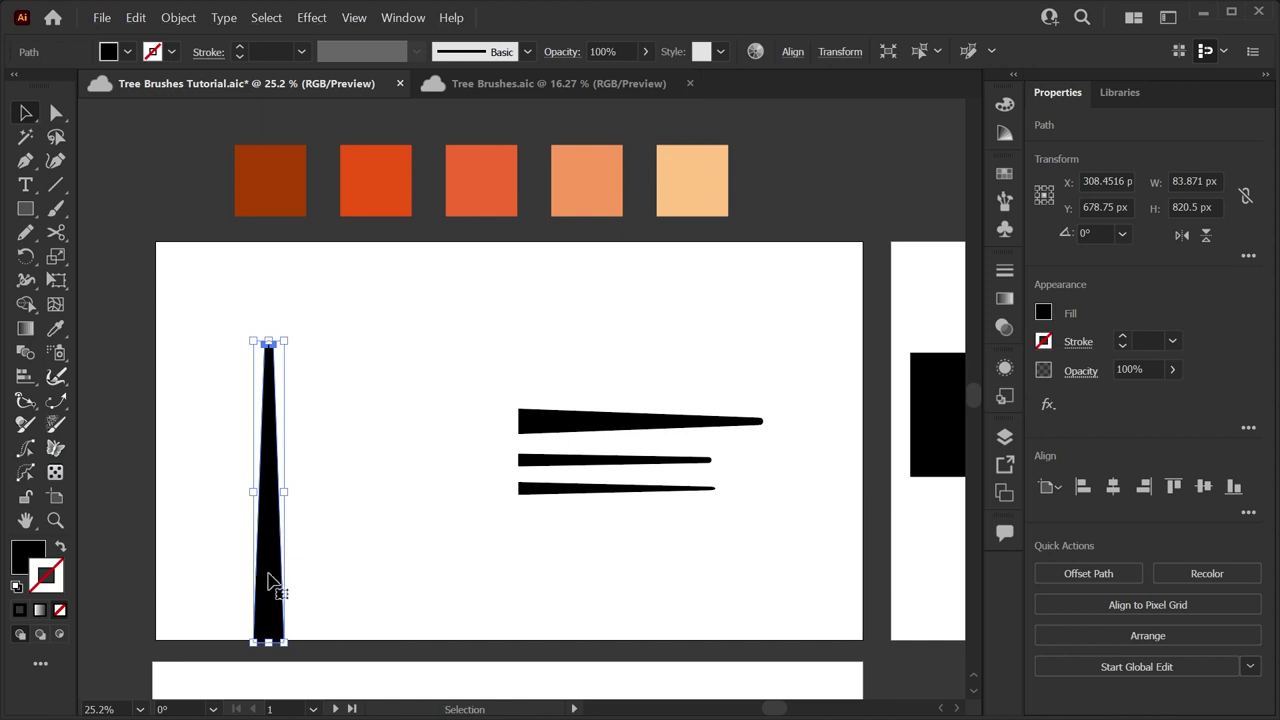
drag(268, 583, 355, 583)
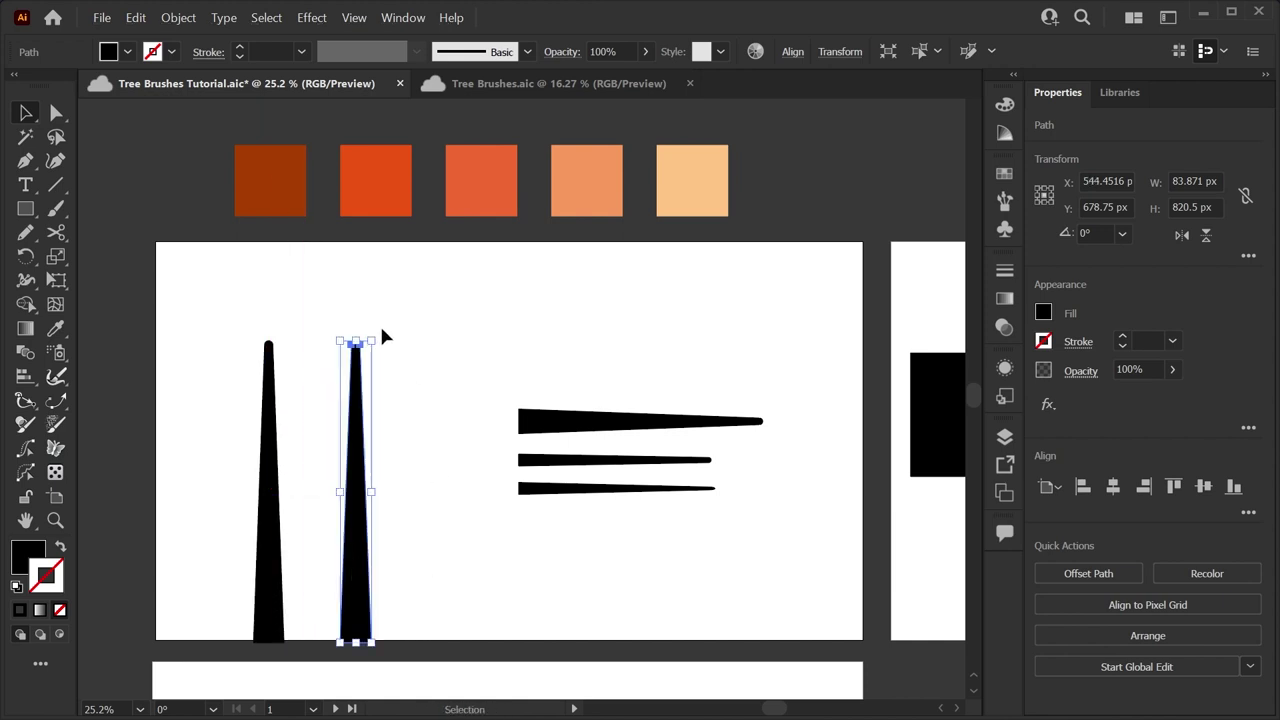
drag(373, 337, 484, 507)
drag(353, 501, 503, 330)
click(687, 322)
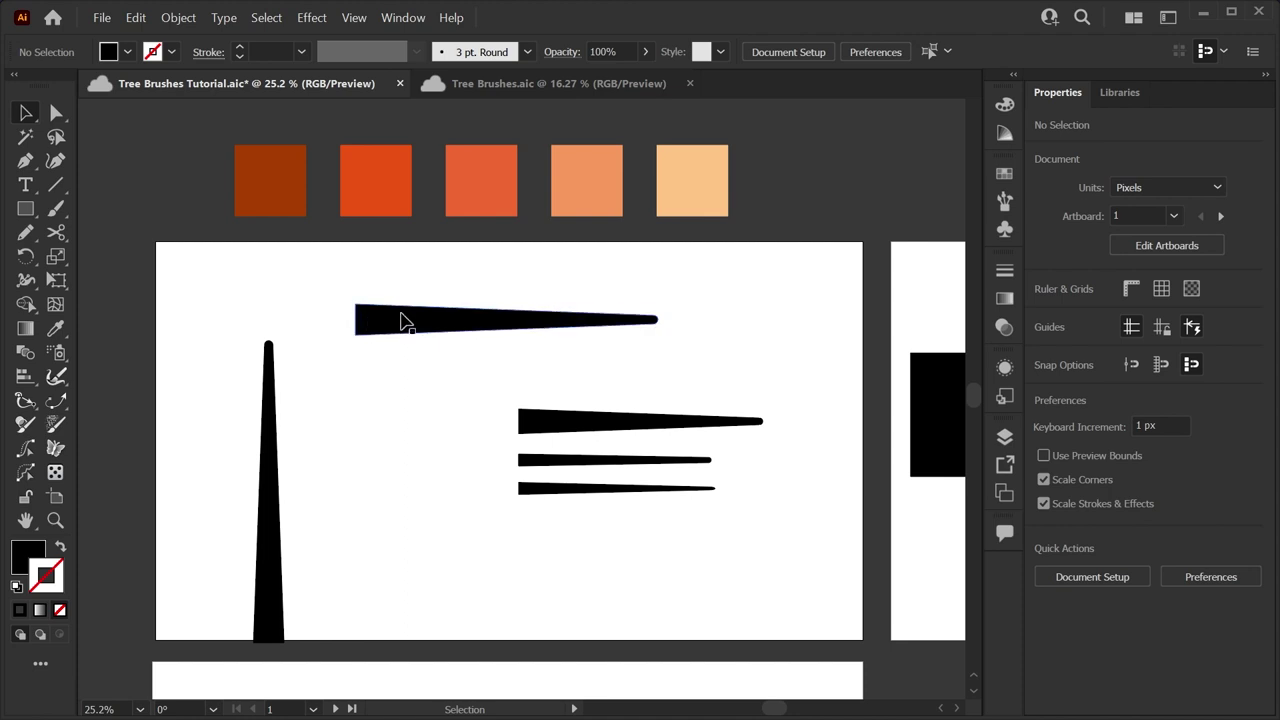
Scale the horizontal trunk copy down to about 574 by 59 px and move it clear of the artboard's upper edge
click(627, 323)
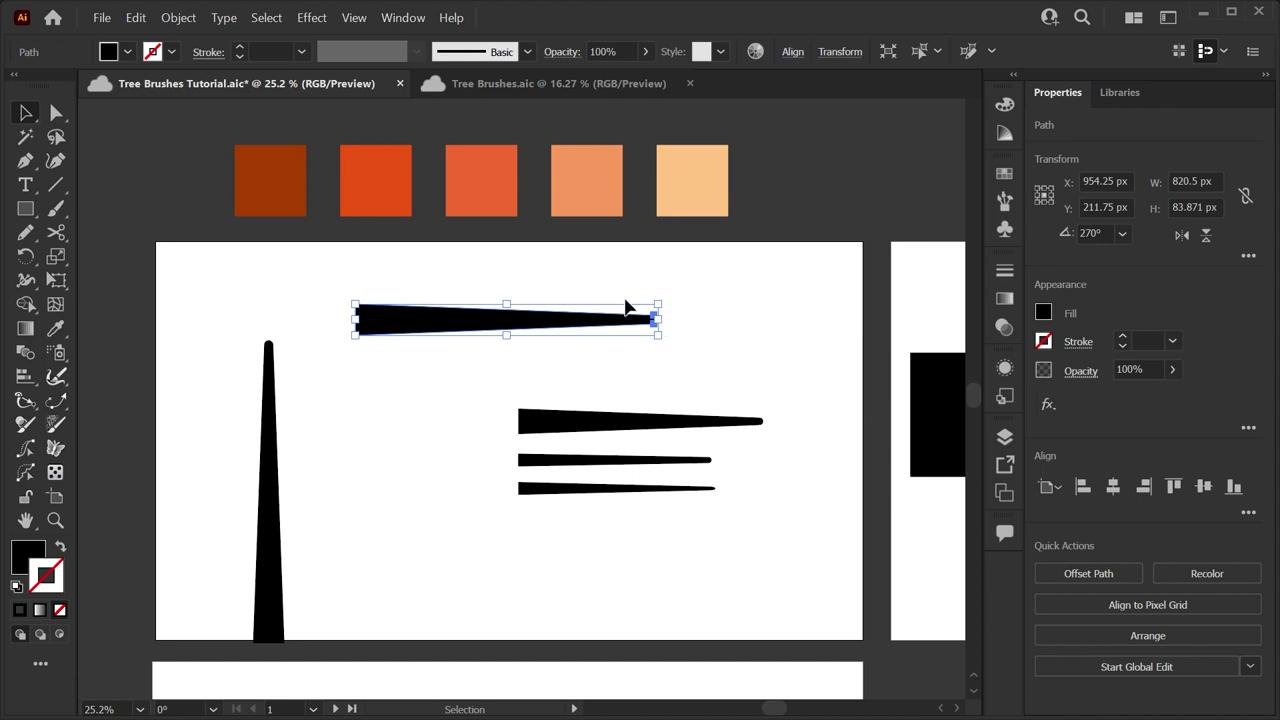
drag(661, 300, 606, 320)
click(578, 370)
drag(418, 334, 585, 394)
Move the three sample shapes to the artboard's upper left corner and place the horizontal trunk beside the vertical one
drag(604, 578, 624, 415)
drag(626, 424, 312, 266)
click(627, 470)
drag(610, 390, 418, 397)
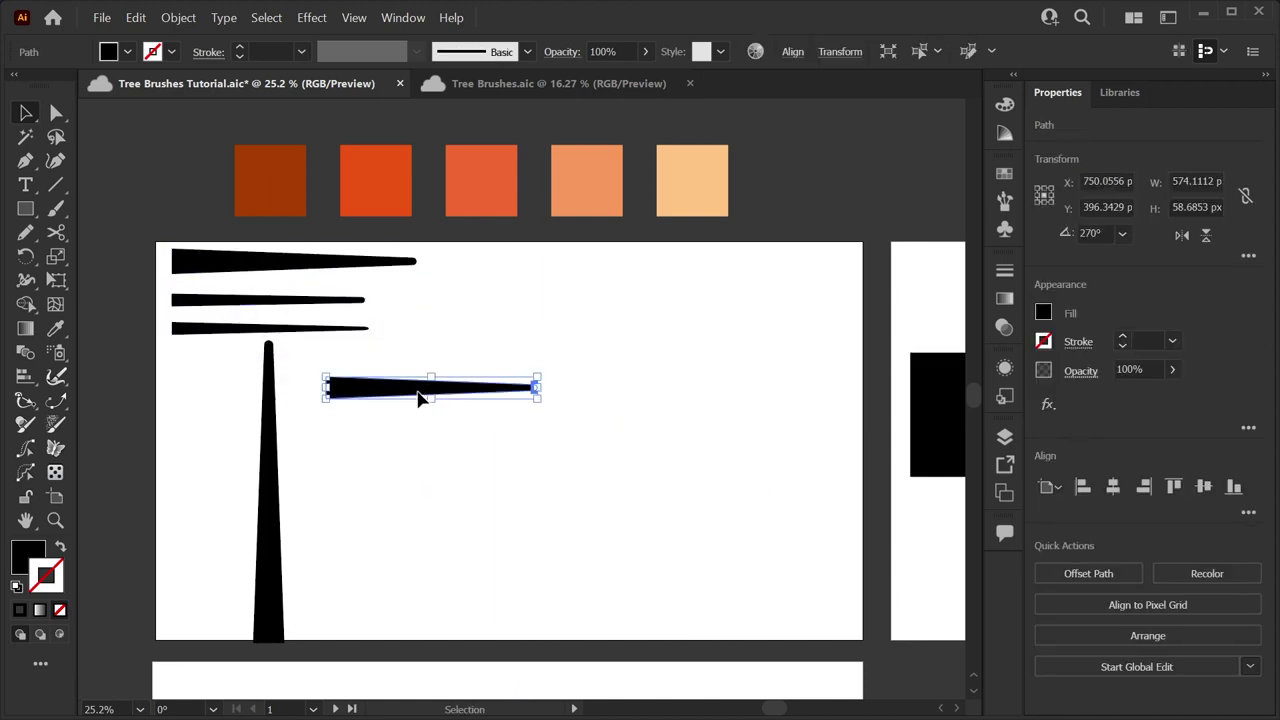
Create an art brush from the horizontal trunk shape, with the Hue Shift colorization method
click(1004, 200)
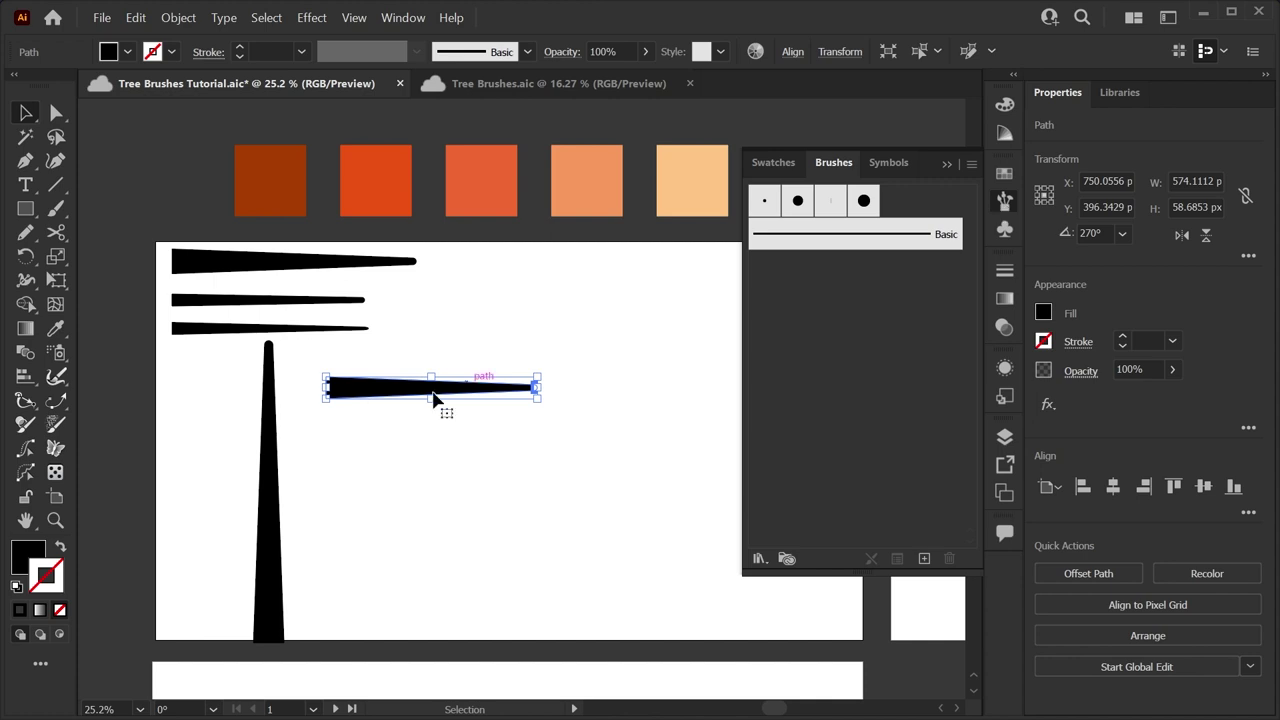
mouse_move(370, 392)
mouse_down()
mouse_move(771, 380)
mouse_move(810, 348)
mouse_up()
drag(361, 446, 547, 305)
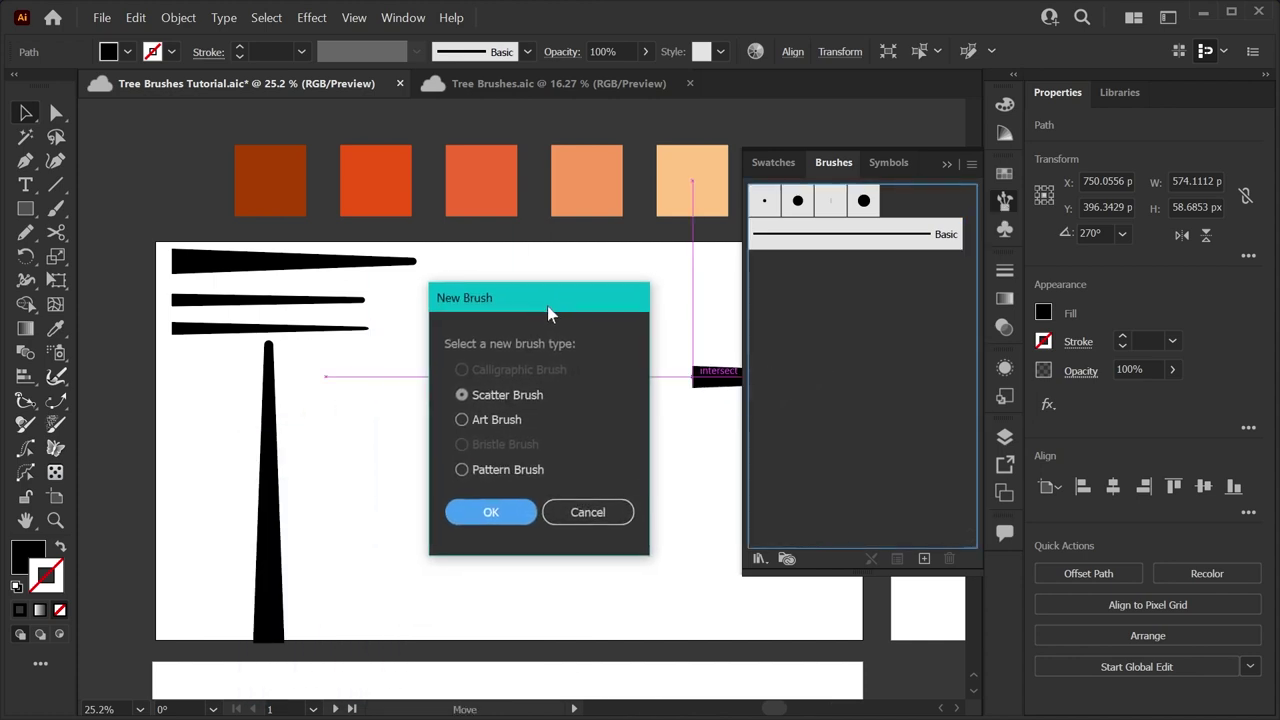
click(476, 424)
click(490, 514)
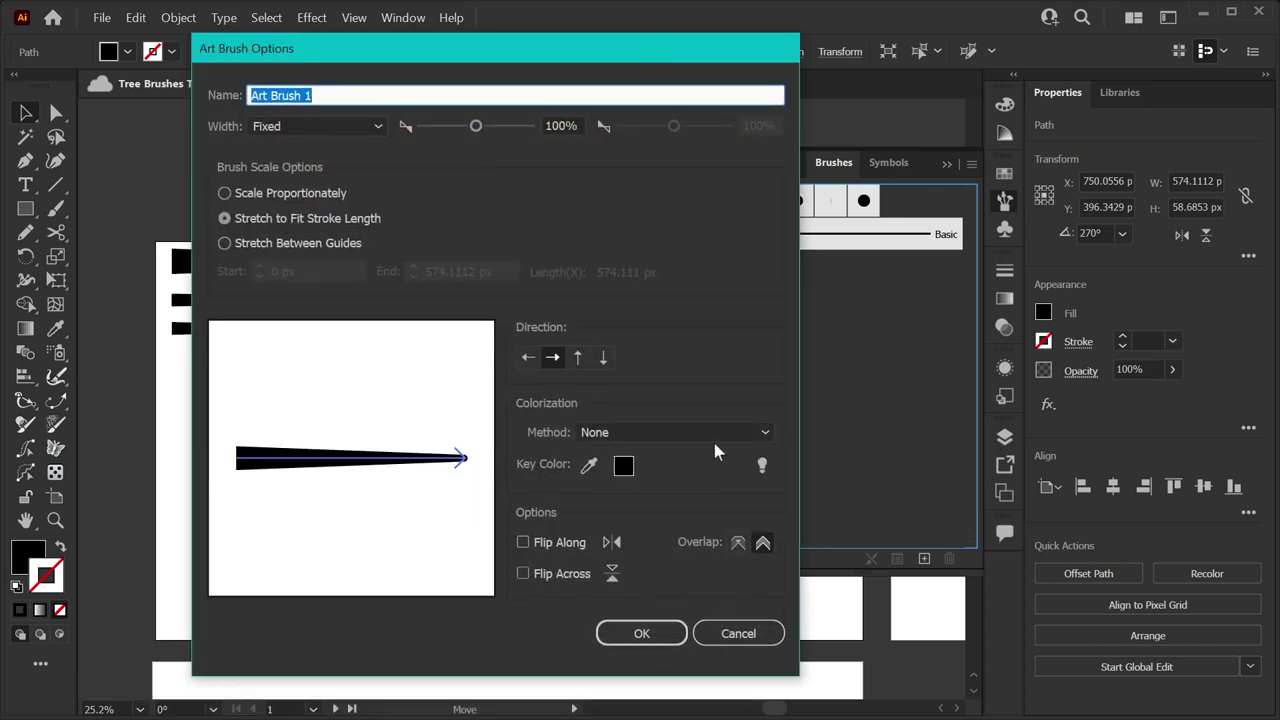
click(716, 433)
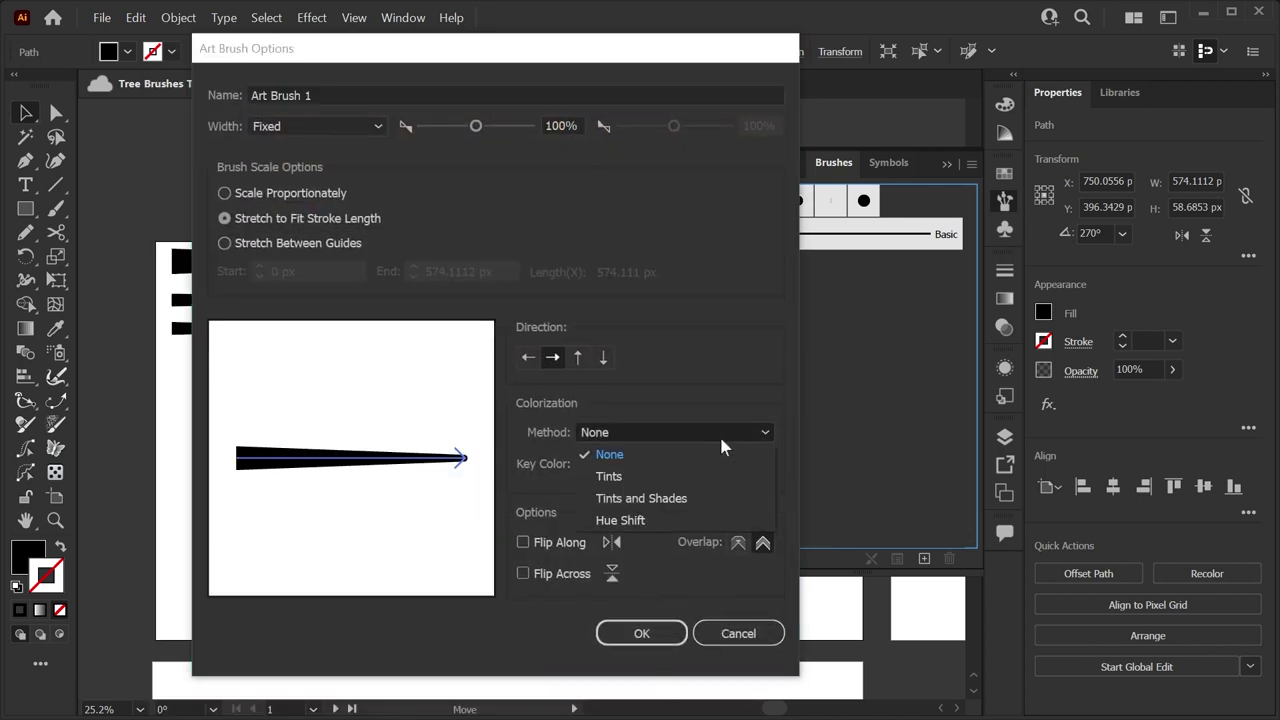
click(672, 522)
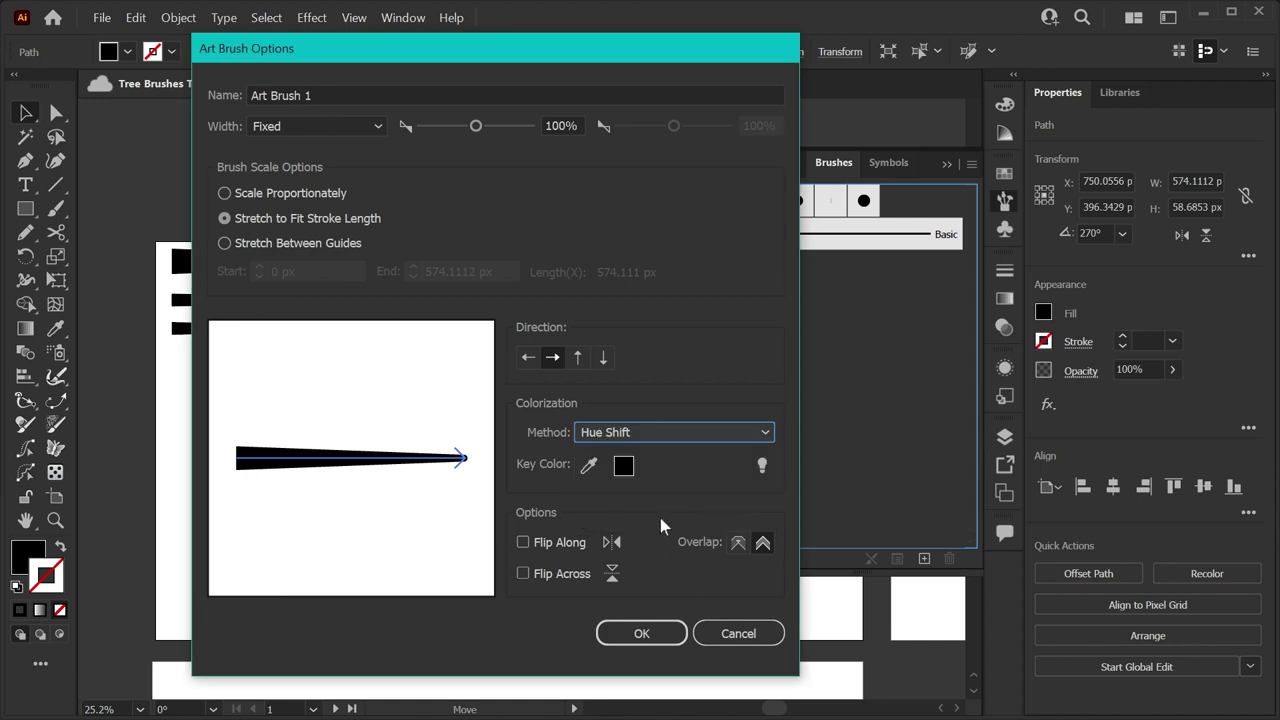
click(642, 634)
click(567, 519)
Paint a curved tree trunk with three upward-curling branches using the new art brush, redoing the left branch
key(b)
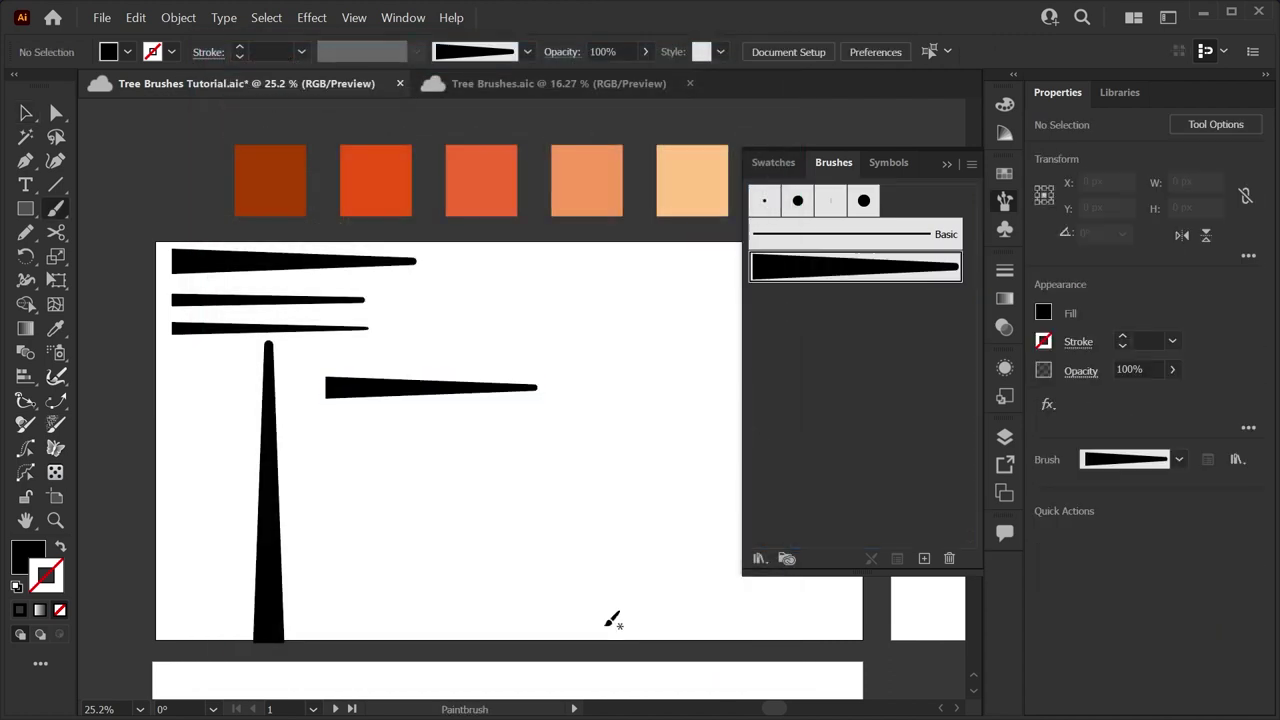
mouse_move(616, 648)
mouse_down()
mouse_move(654, 409)
mouse_move(638, 345)
mouse_up()
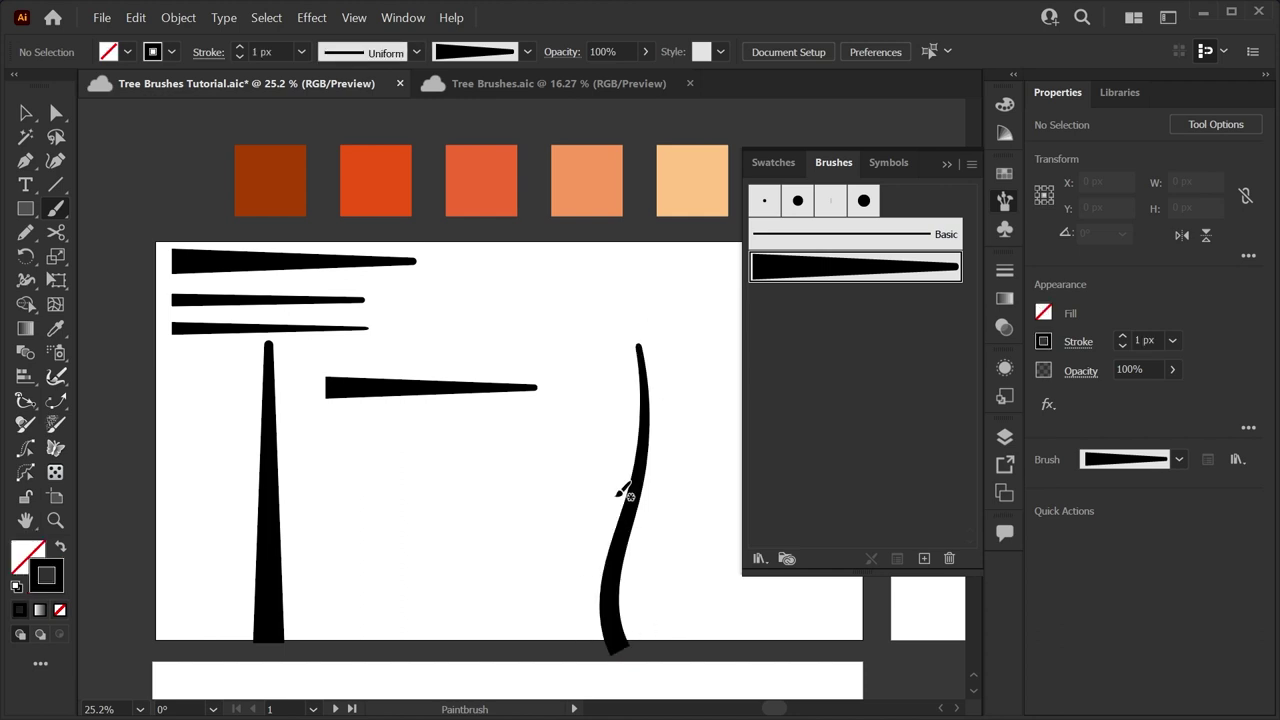
mouse_move(621, 493)
mouse_down()
mouse_move(686, 449)
mouse_move(578, 357)
mouse_up()
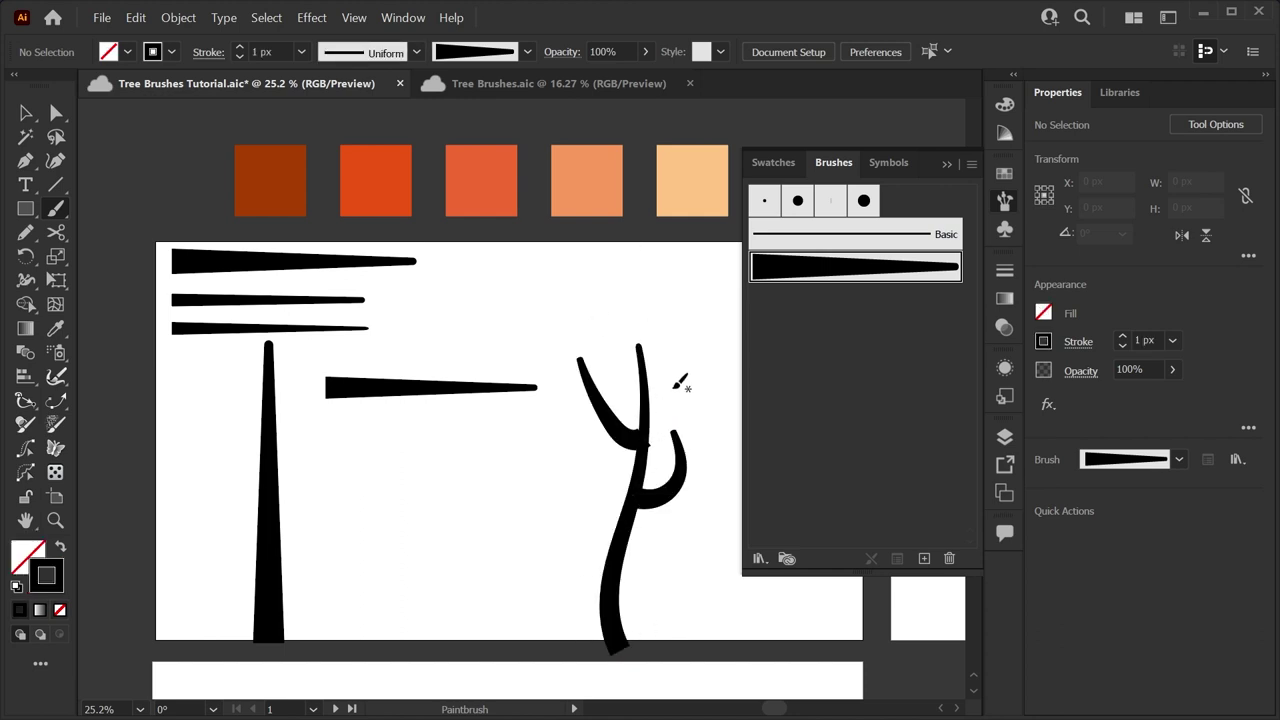
key(ctrl+z)
mouse_move(644, 443)
mouse_down()
mouse_move(611, 367)
mouse_move(663, 336)
mouse_up()
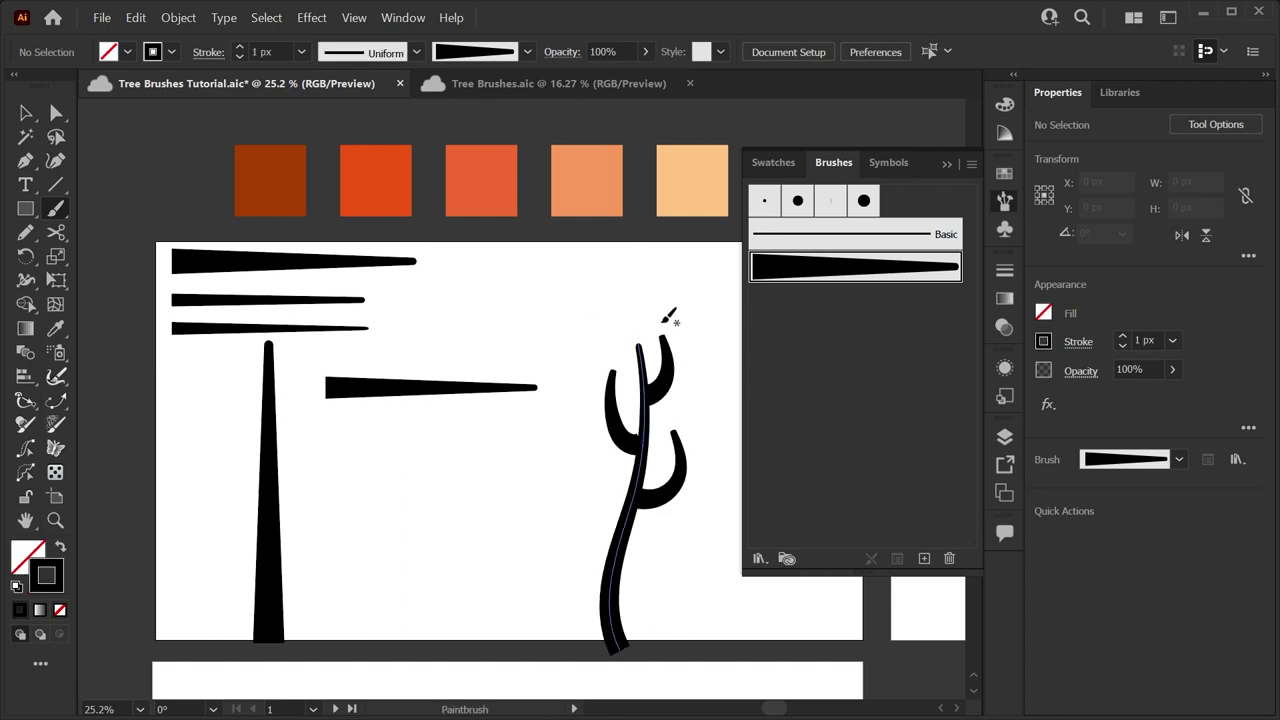
Set the stroke weight of the three painted branches to 0.5 px
key(v)
click(697, 352)
click(687, 465)
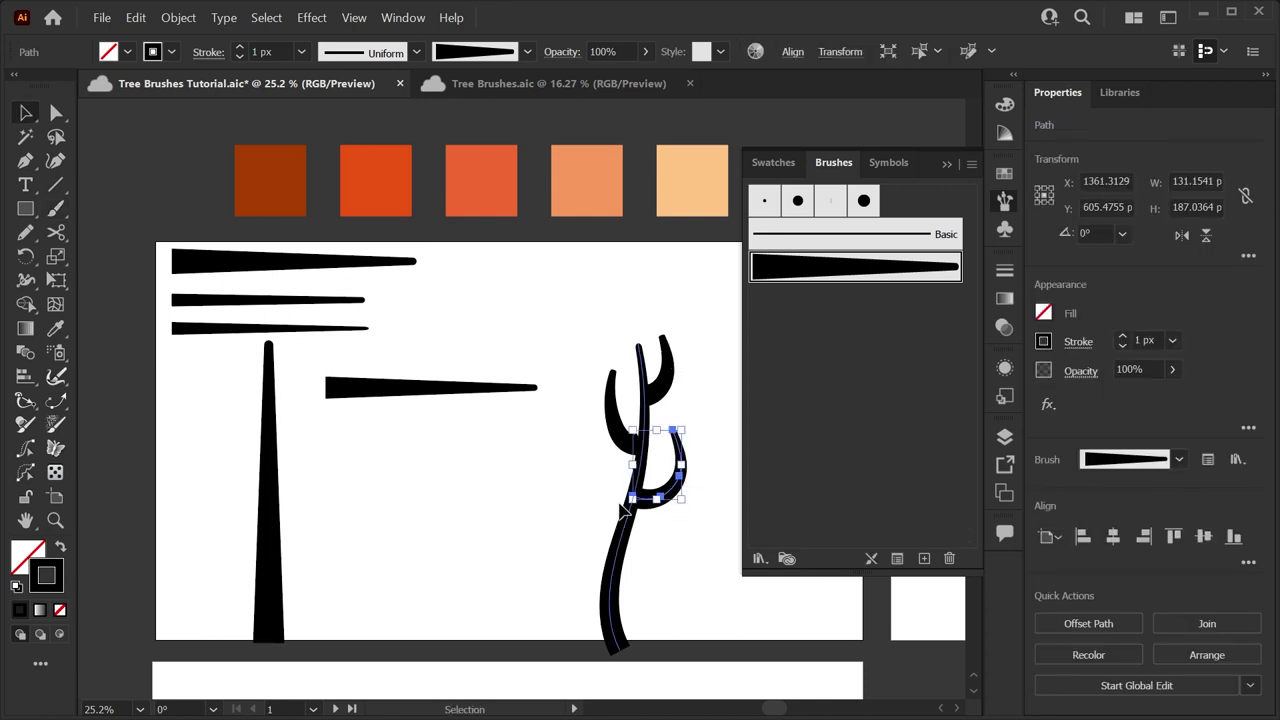
shift+click(622, 412)
shift+click(666, 350)
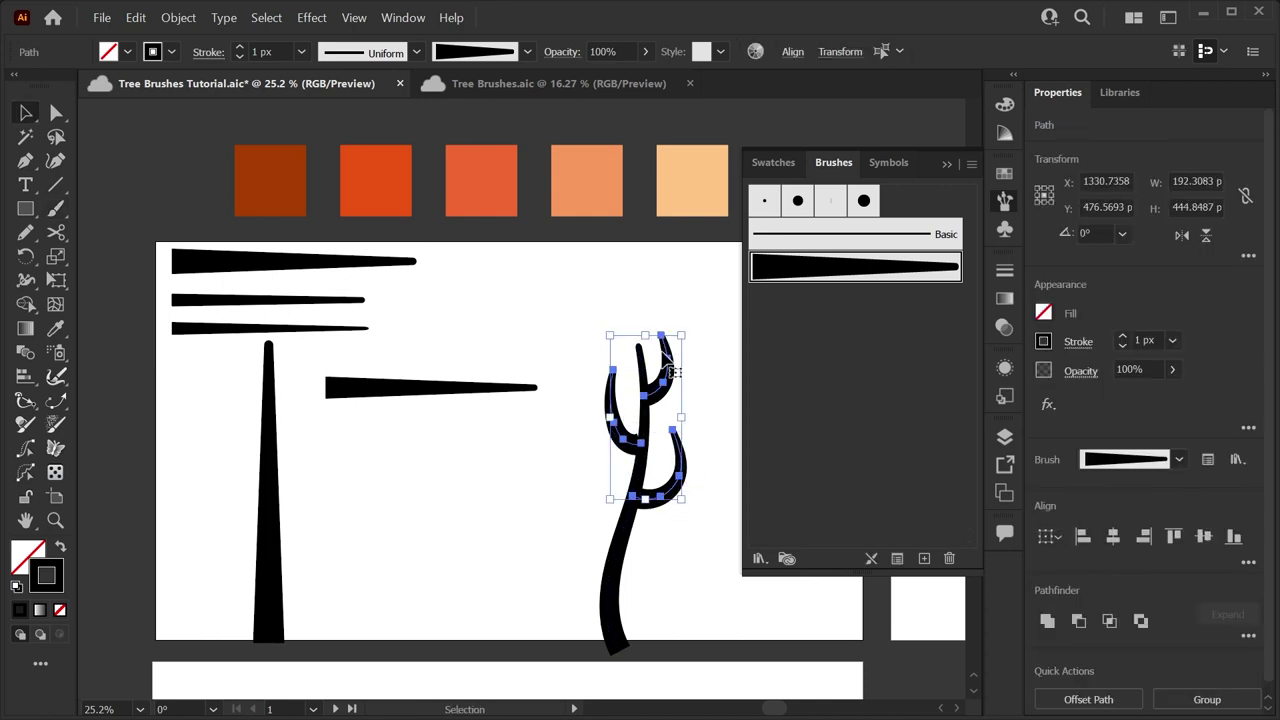
click(1156, 340)
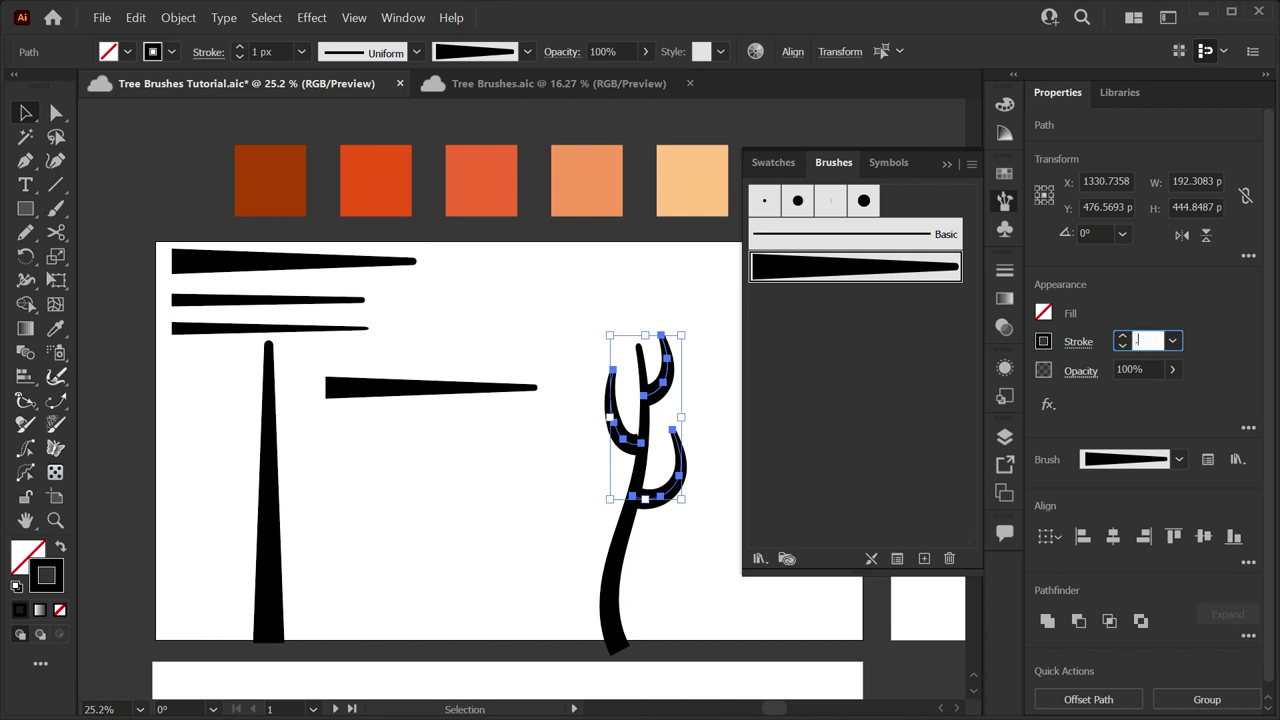
text(.5)
key(Return)
click(675, 572)
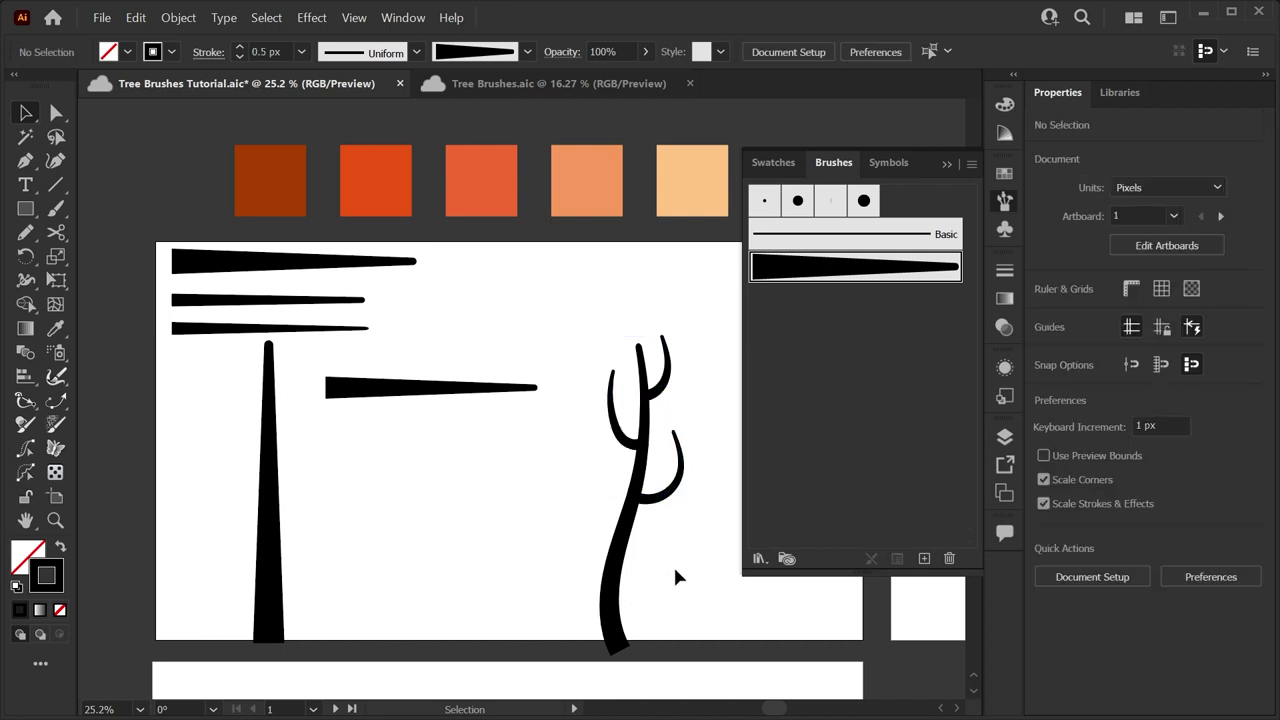
Recolor the strokes of the whole painted tree with the dark brown swatch R=166 G=61 B=0
click(672, 462)
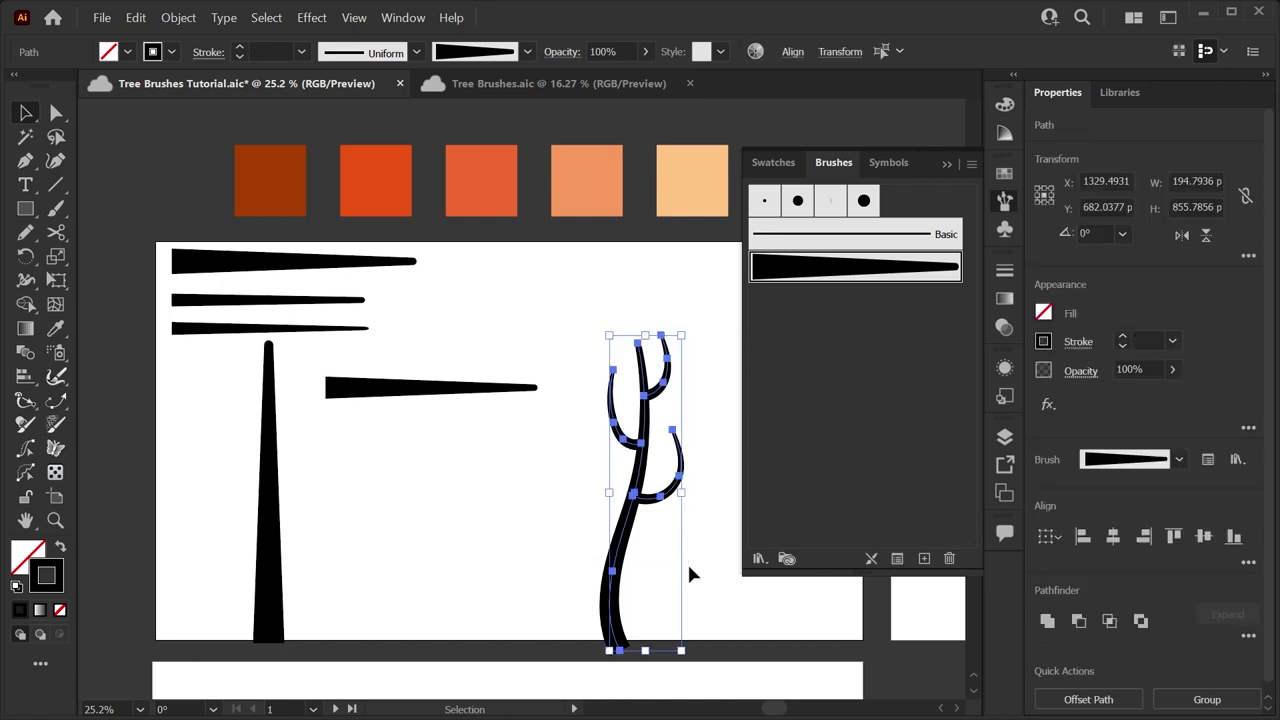
double_click(60, 582)
click(540, 411)
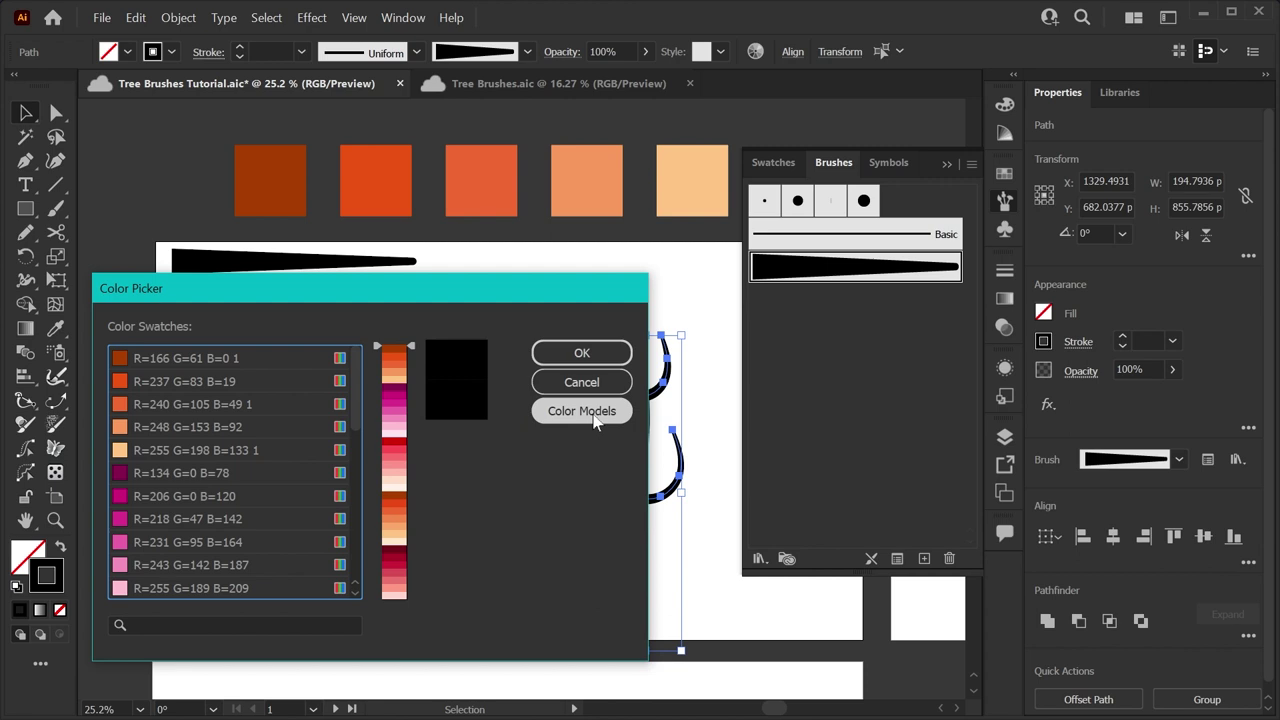
click(182, 360)
click(615, 356)
click(528, 563)
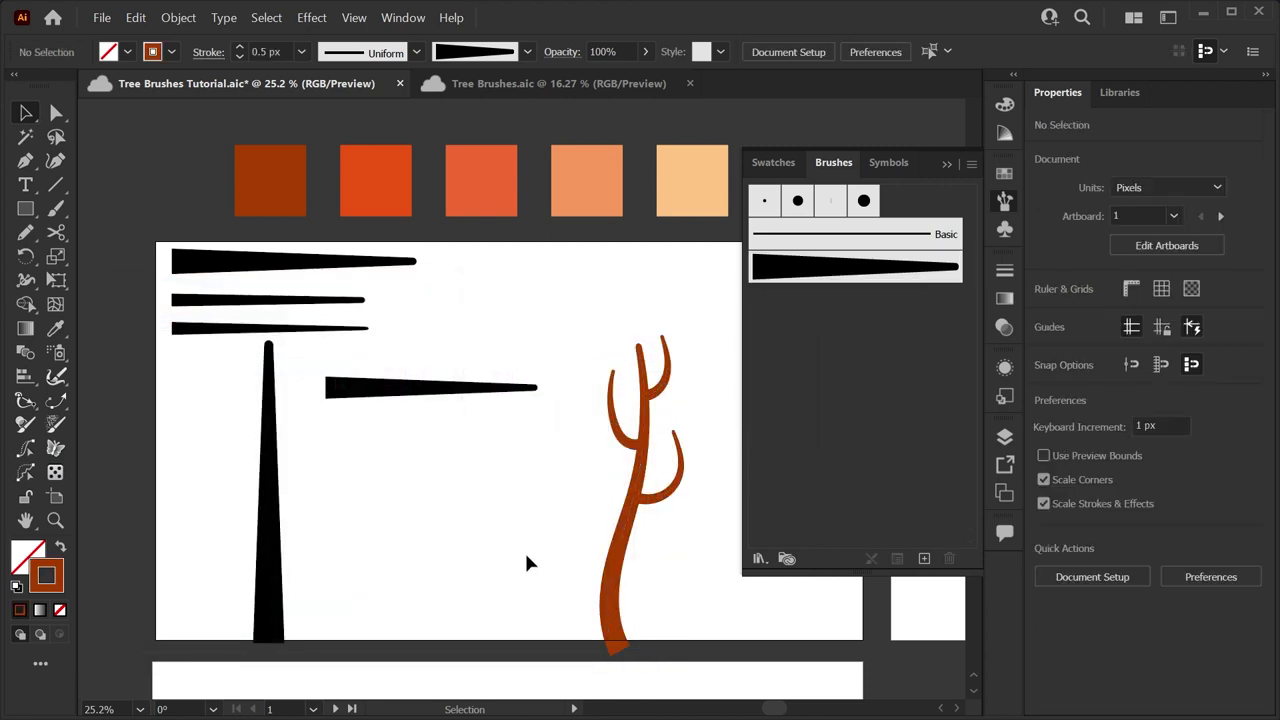
Duplicate the horizontal trunk shape, placing the copy about 155 px directly below the original
click(1005, 229)
scroll(740, 551, right, 2)
scroll(740, 551, down, 1)
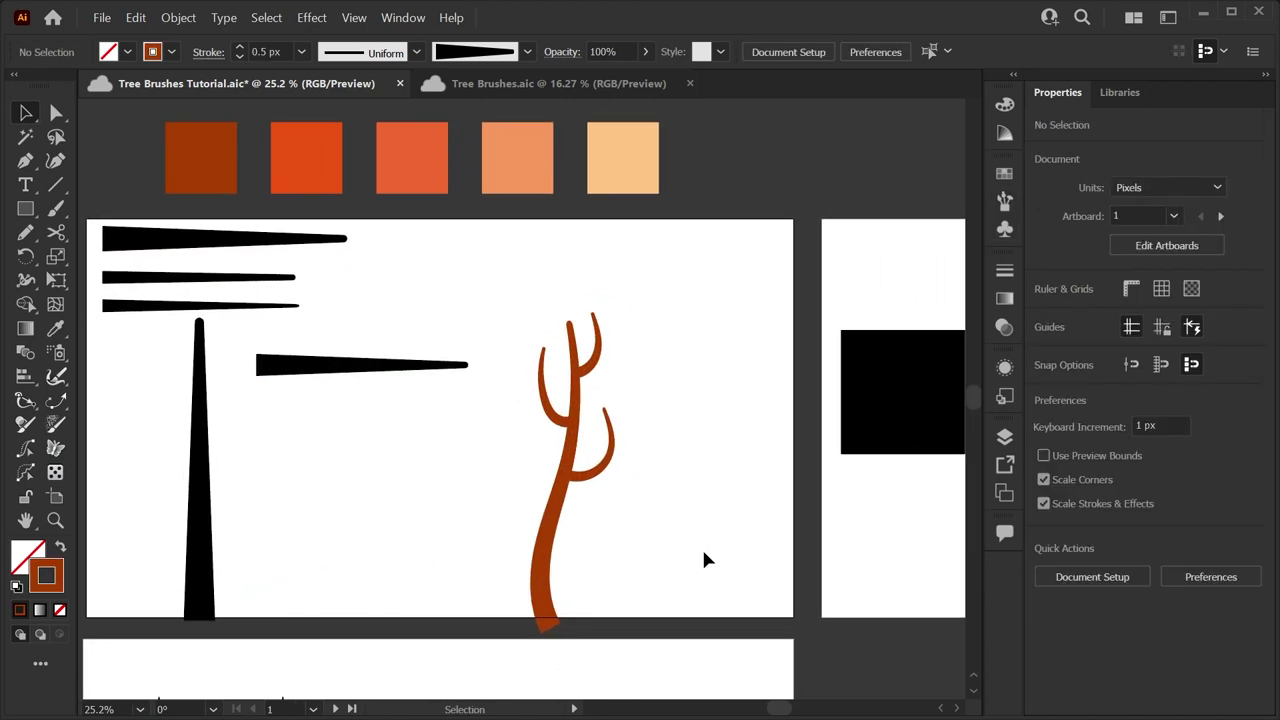
click(330, 368)
drag(320, 378, 316, 434)
click(343, 503)
key(z)
drag(527, 468, 559, 482)
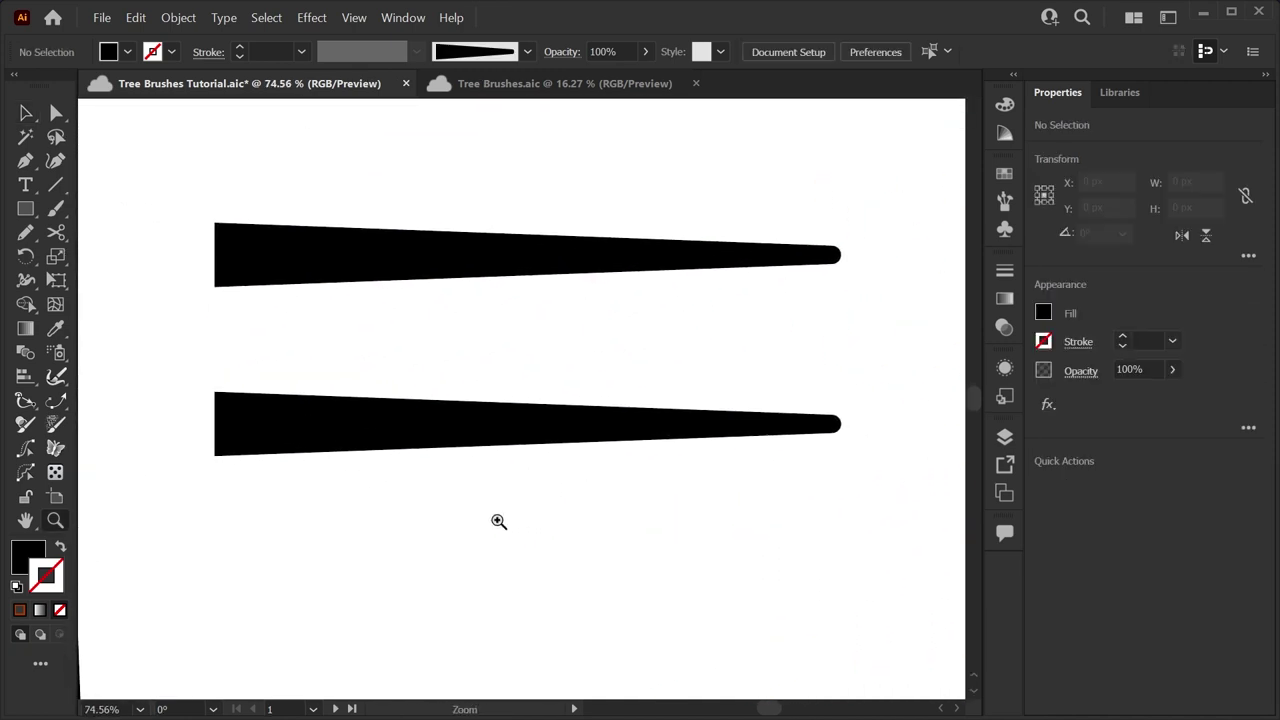
Pull the lower copy's rounded tip outward by about 20 px to form a more pointed end
key(a)
click(838, 425)
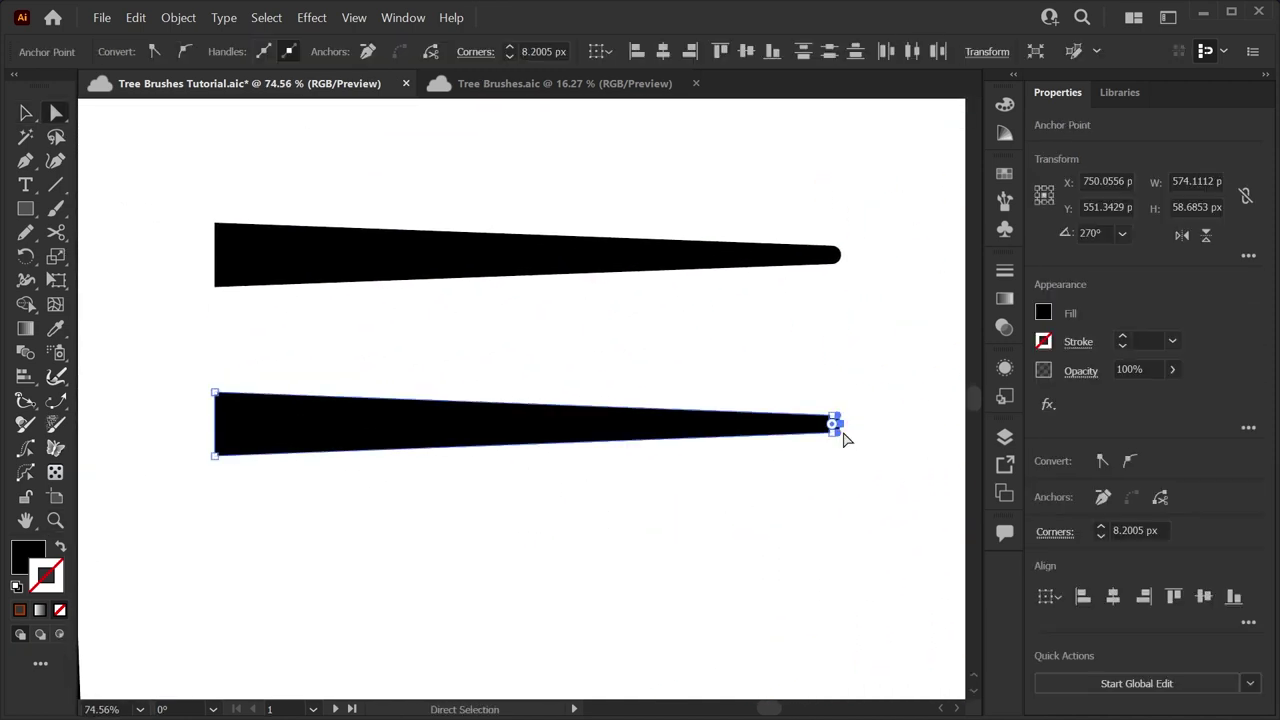
drag(842, 430, 863, 427)
click(740, 530)
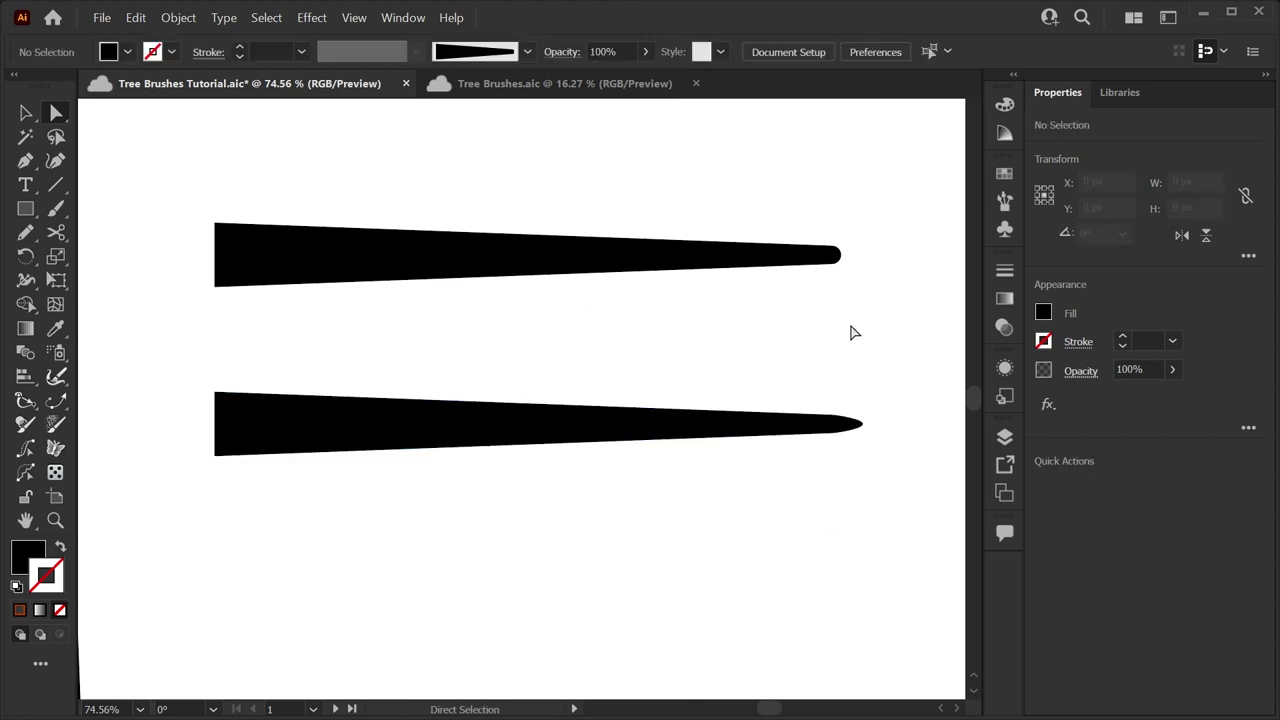
Narrow the pointed copy's base to about 52 px by moving its two base corners inward
drag(203, 380, 245, 408)
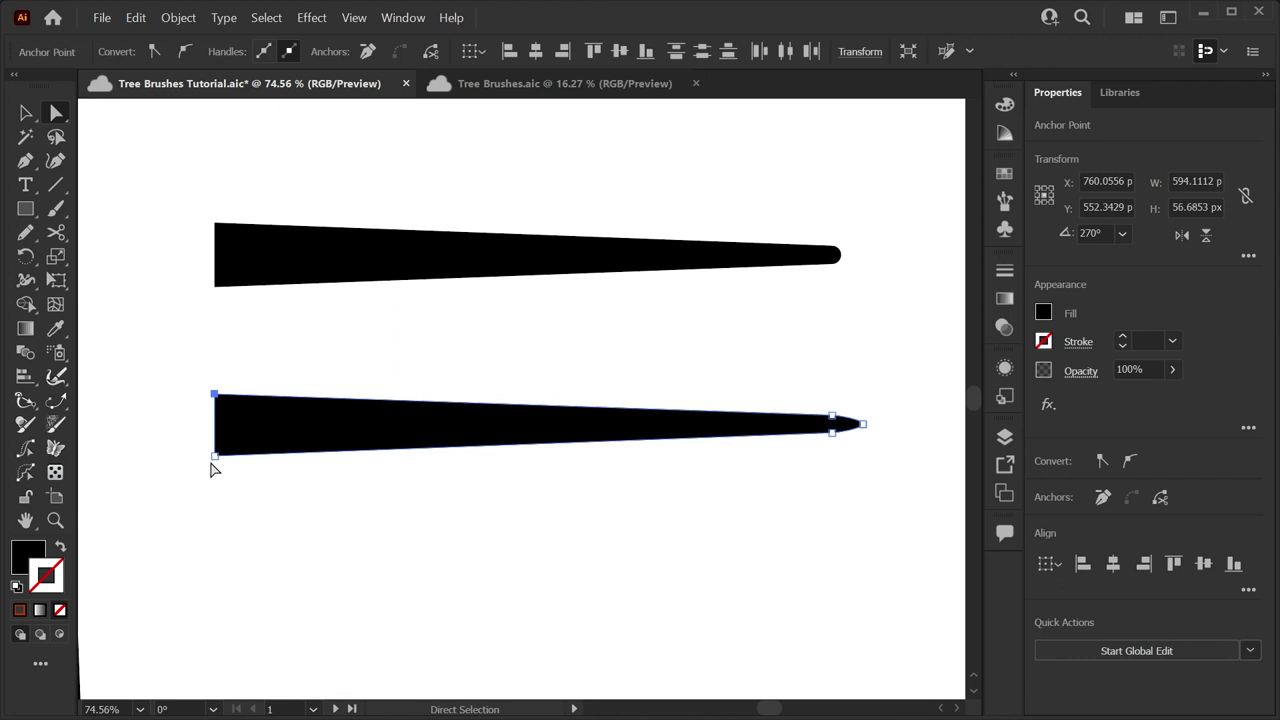
drag(189, 495, 240, 448)
key(Up)
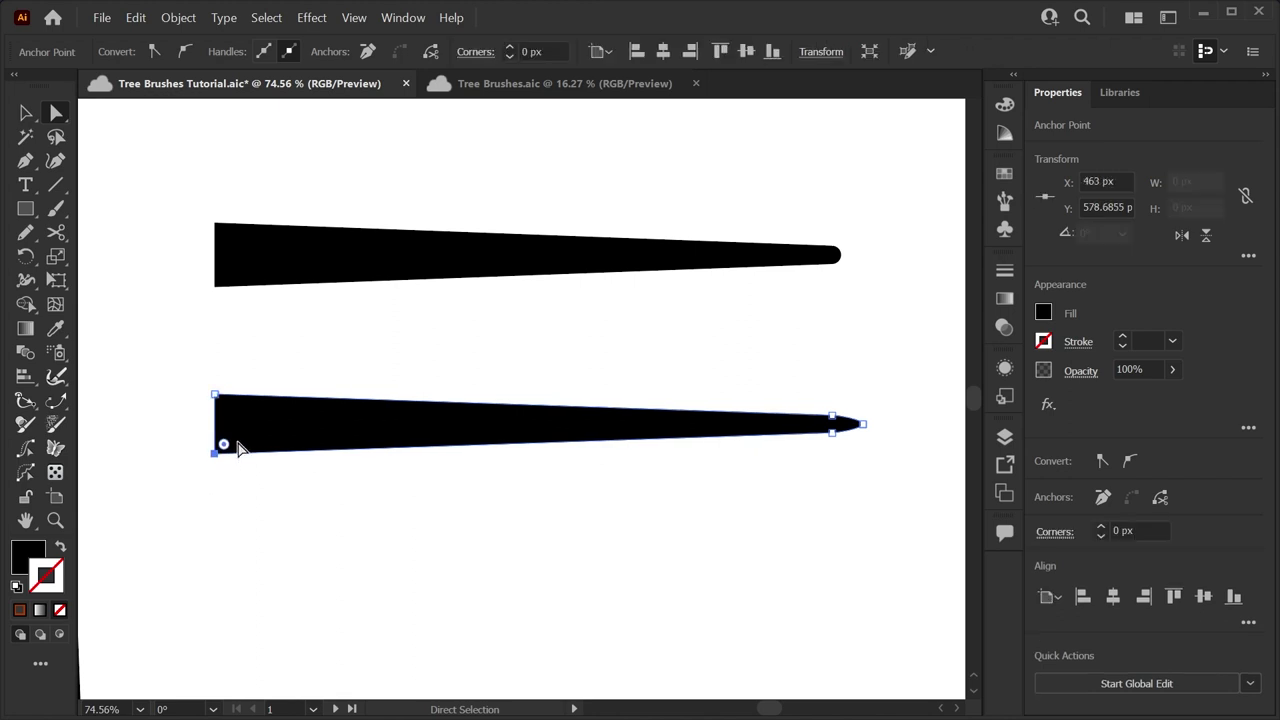
key(Up)
drag(178, 356, 286, 408)
key(Down)
key(Down)
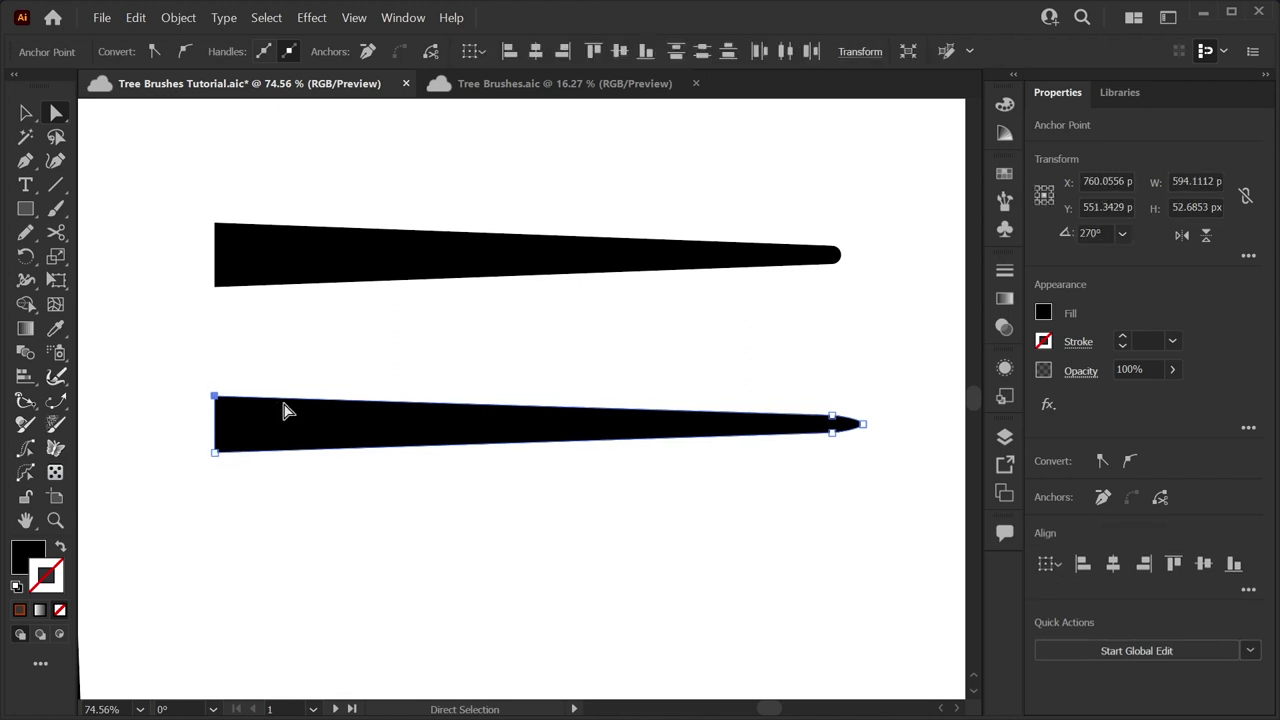
click(617, 554)
Scale the pointed shape down to about 340 by 30 px and line up its base with the larger shape's base
key(v)
click(650, 440)
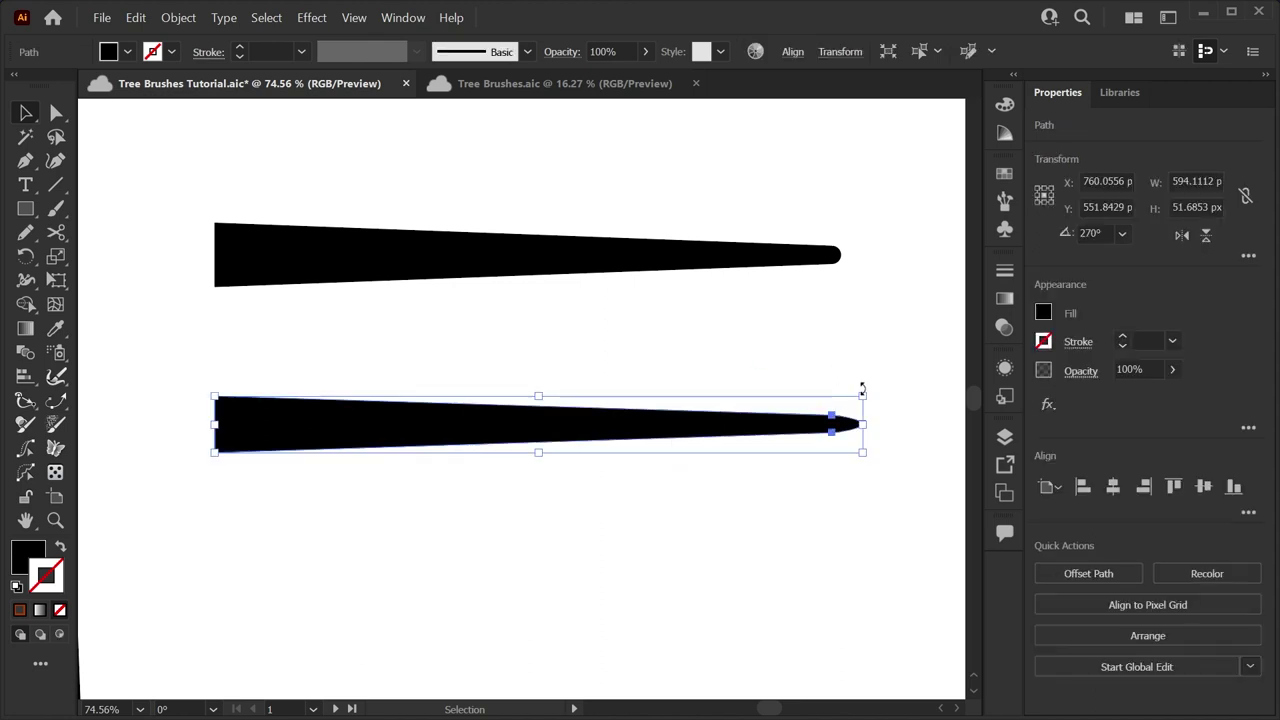
drag(862, 389, 790, 415)
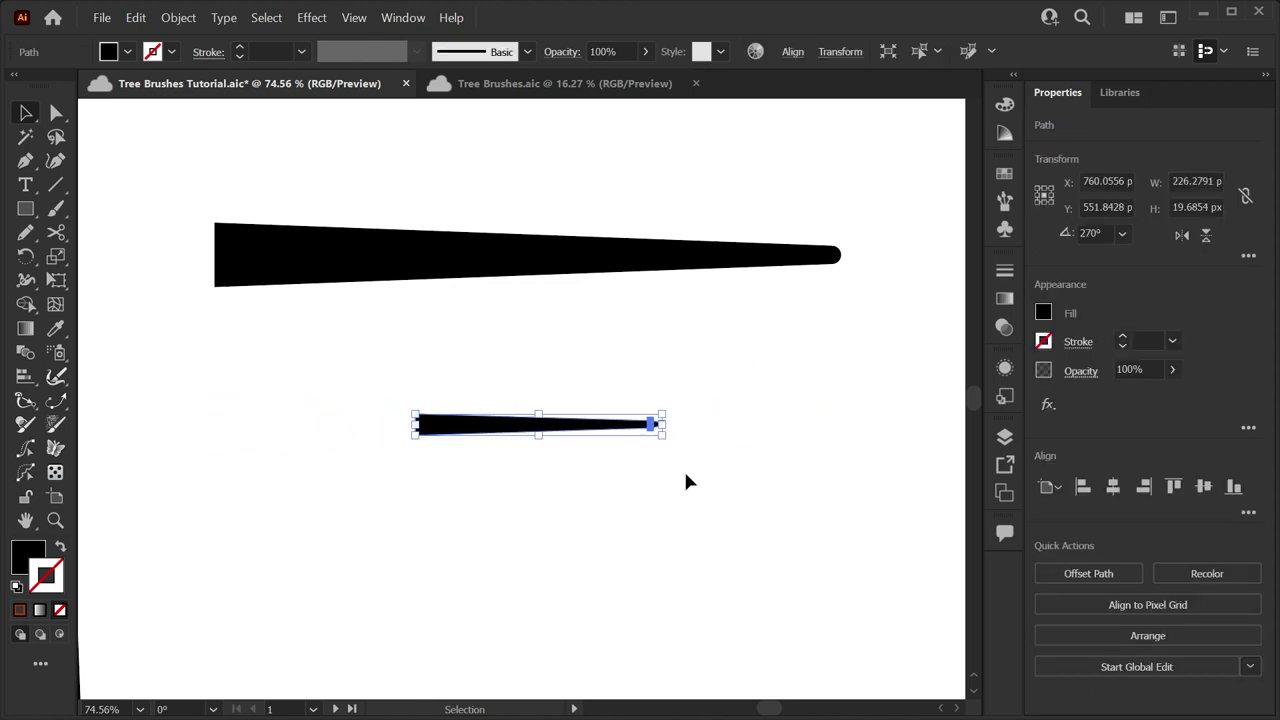
drag(537, 437, 337, 449)
drag(461, 435, 614, 497)
click(624, 510)
scroll(755, 519, down, 5)
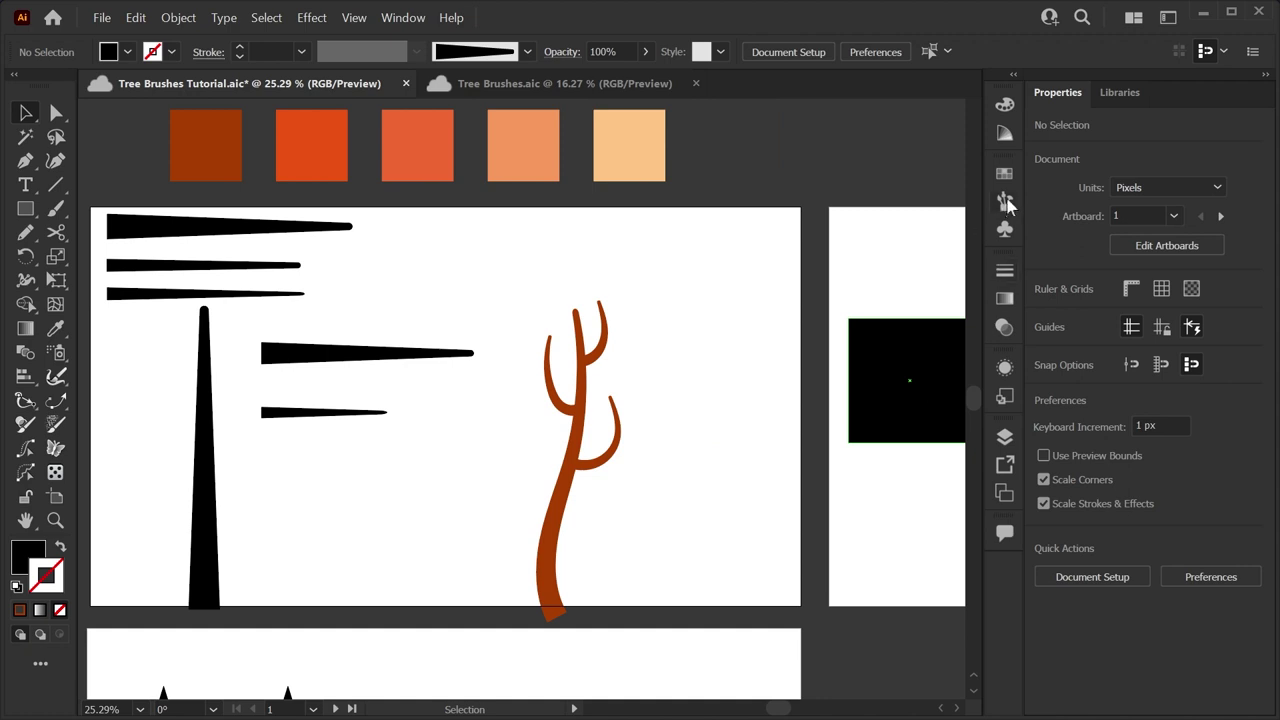
Start a new art brush from the smaller pointed shape
click(1005, 201)
click(330, 412)
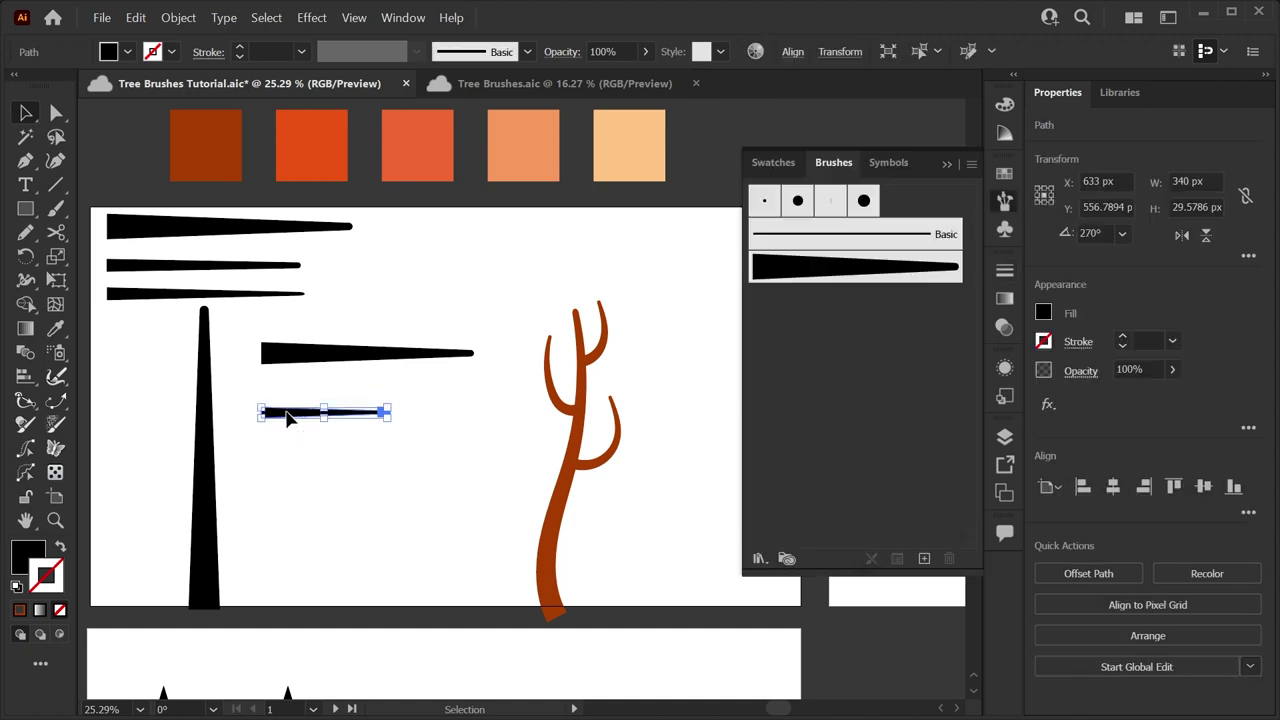
mouse_move(292, 414)
mouse_down()
mouse_move(846, 414)
mouse_move(830, 362)
mouse_up()
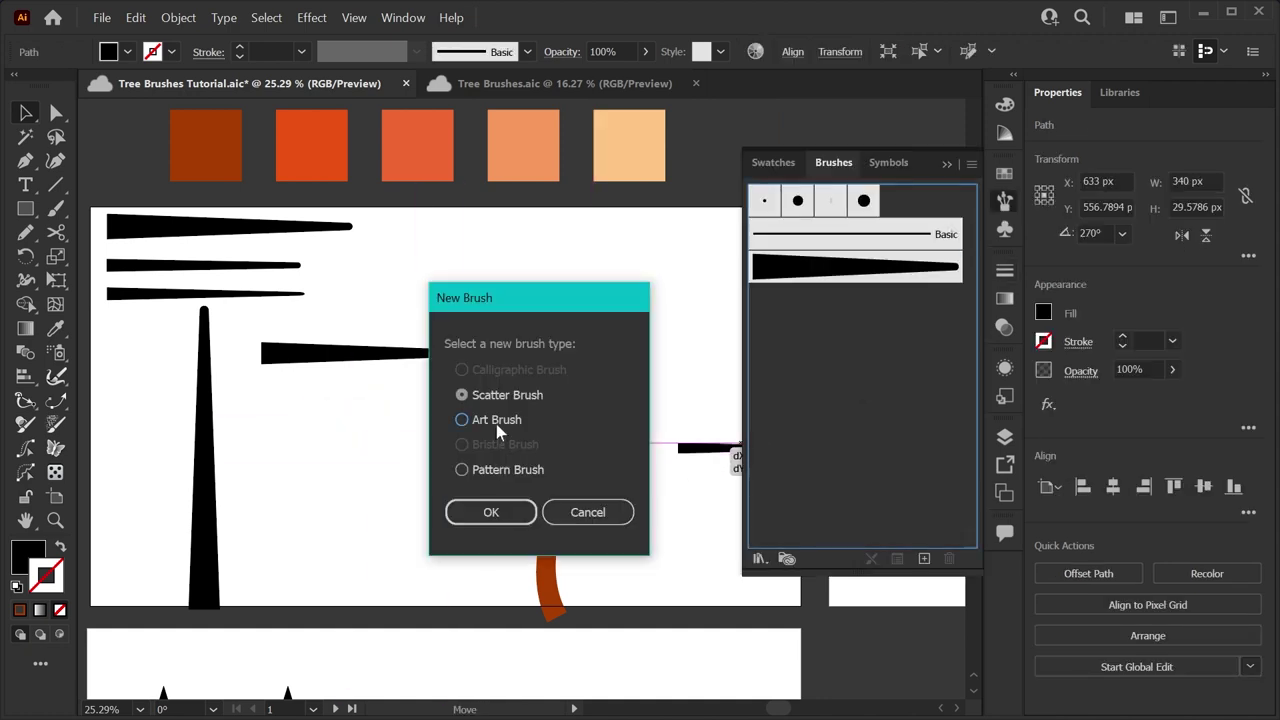
click(465, 420)
click(491, 511)
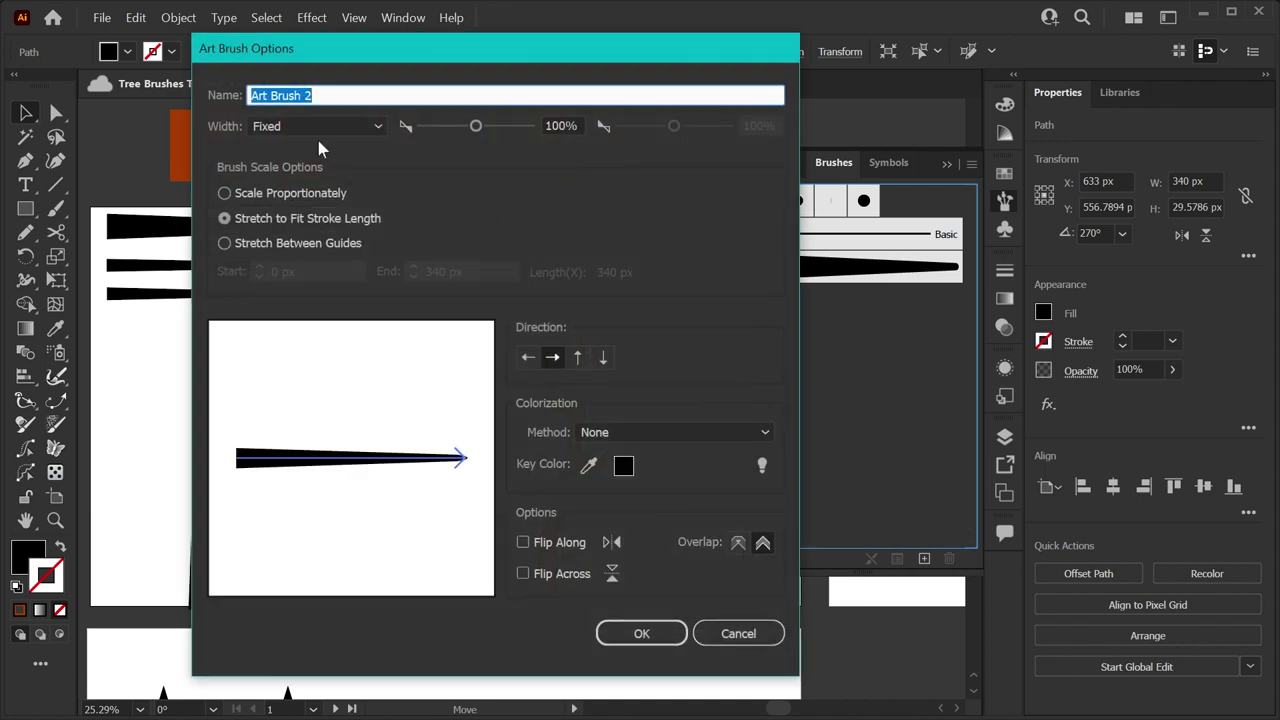
Name the art brush Smaller Branch, set its colorization method to Hue Shift and save it
text(Smaller B)
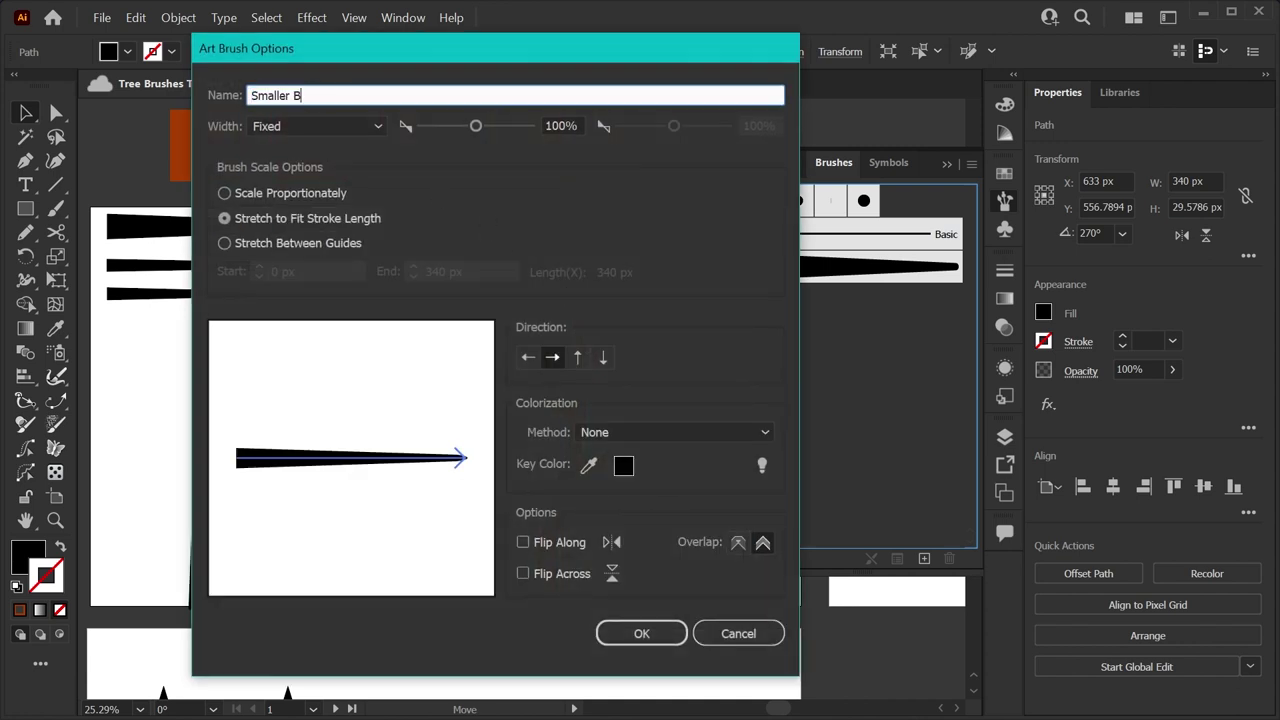
text(ranch)
click(648, 433)
click(652, 521)
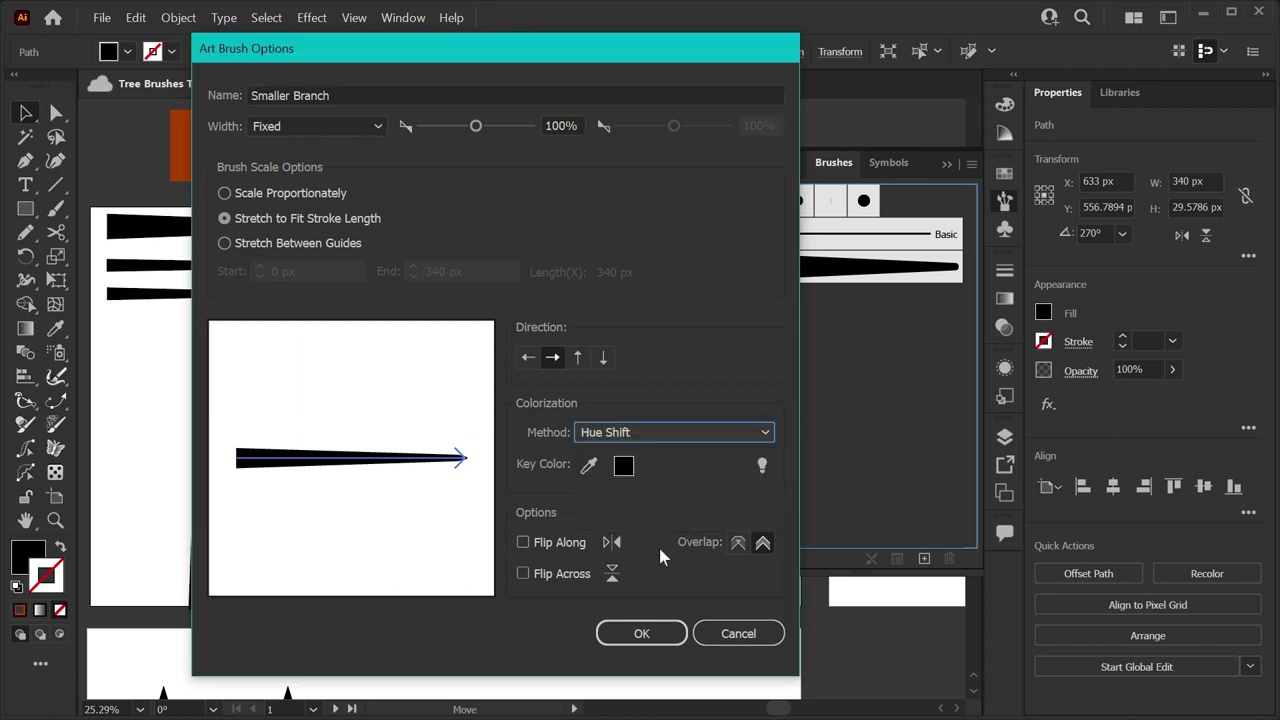
click(645, 635)
click(414, 531)
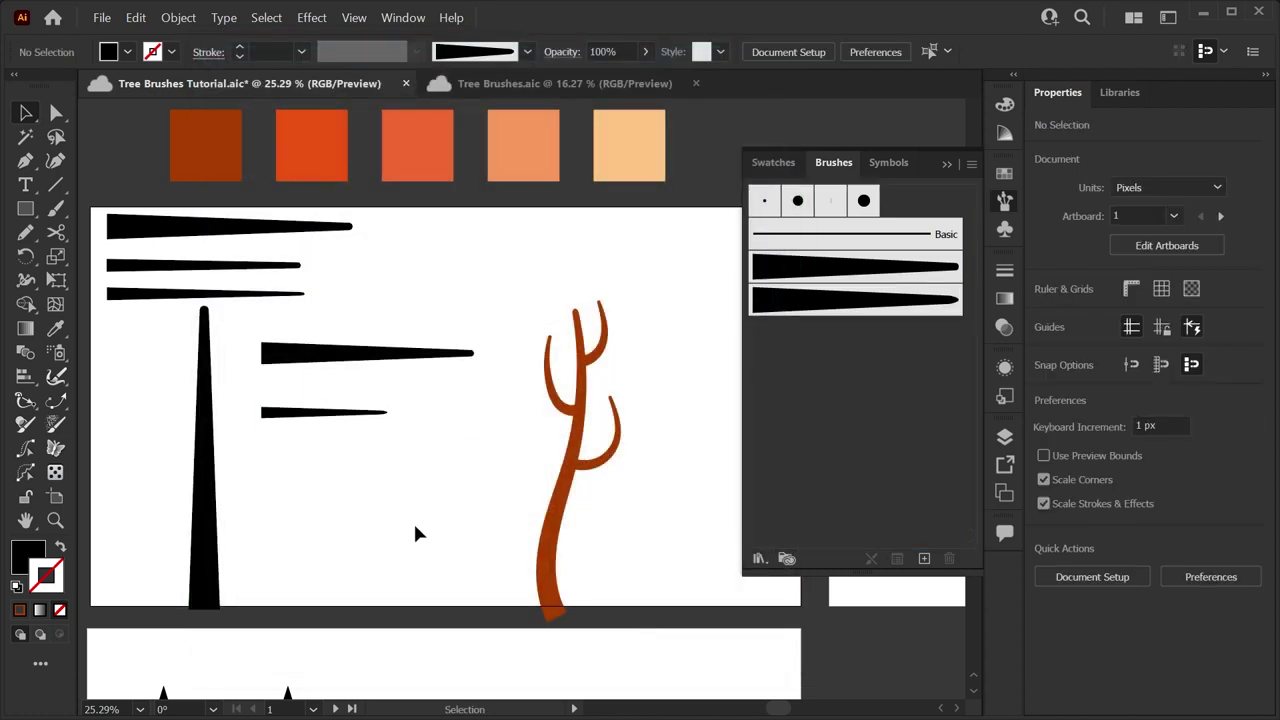
Set the drawing colours to no fill and a dark brown stroke from the colour swatches
click(61, 547)
double_click(57, 578)
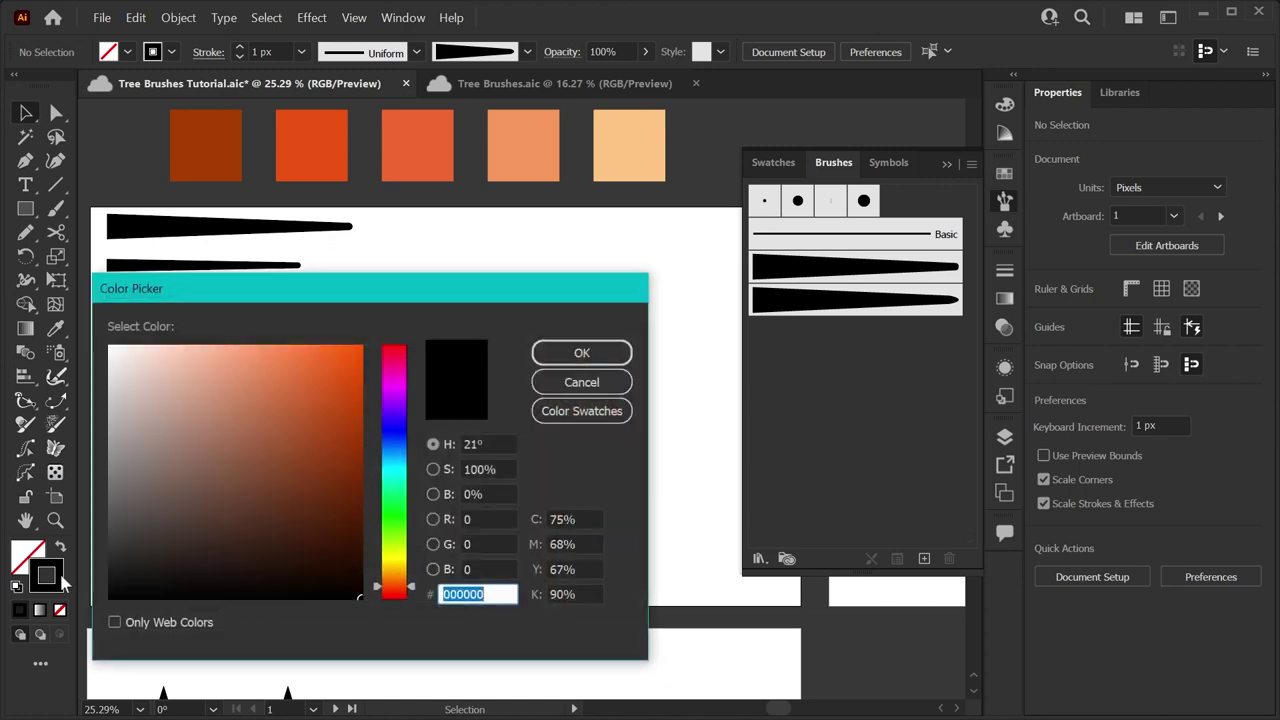
click(582, 410)
click(243, 358)
click(582, 353)
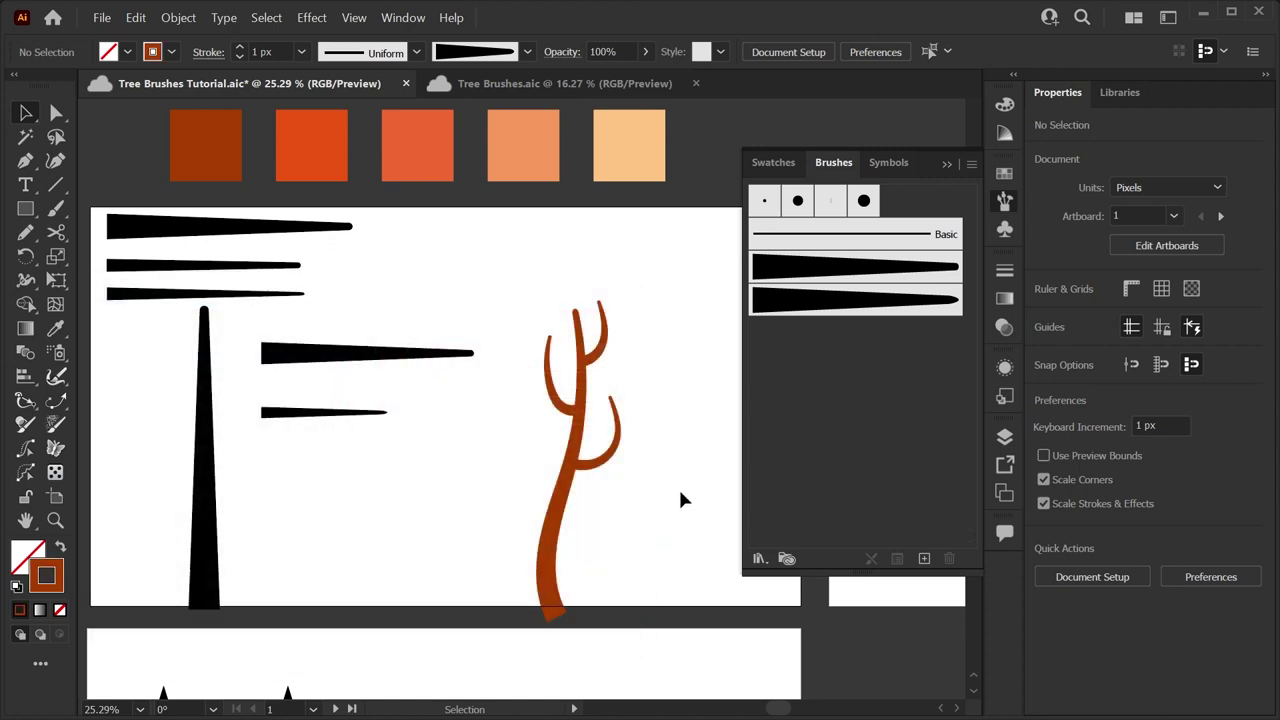
Paint branches at the treetop and off the trunk's left side with the Smaller Branch brush, undoing the treetop stroke
key(b)
drag(586, 324, 592, 281)
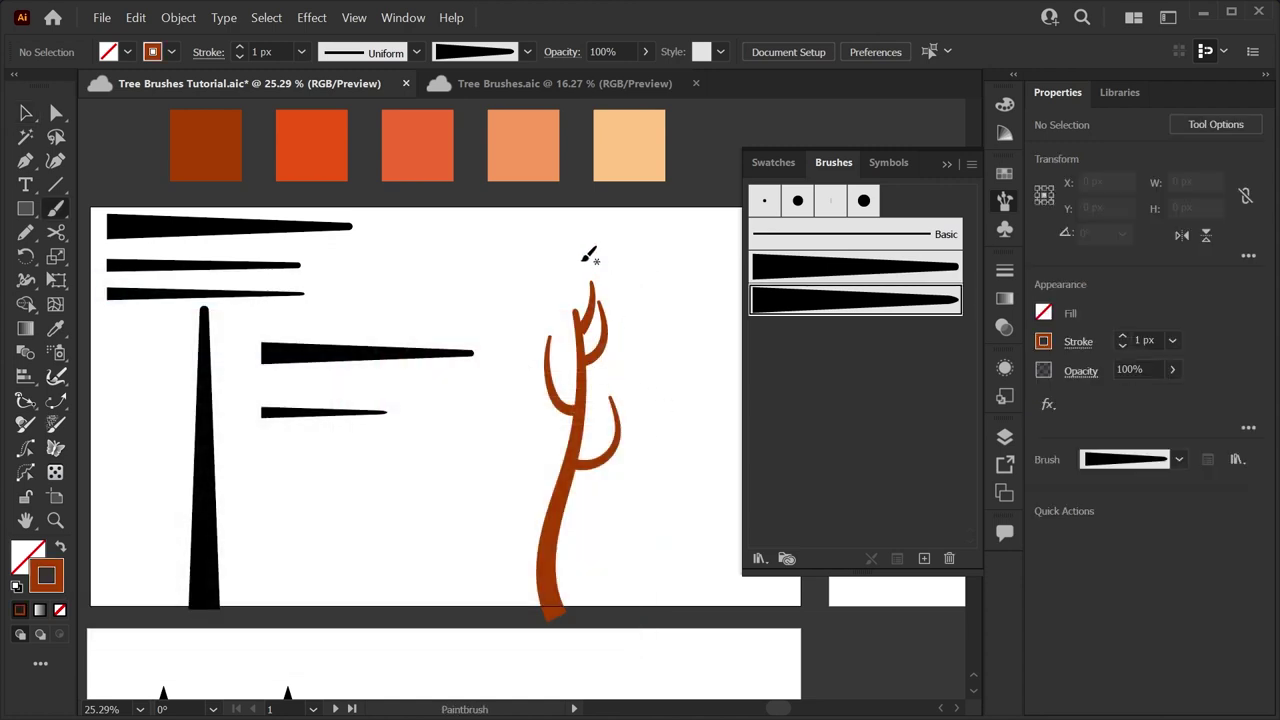
key(ctrl+z)
mouse_move(566, 493)
mouse_down()
mouse_move(622, 497)
mouse_move(532, 458)
mouse_move(505, 412)
mouse_up()
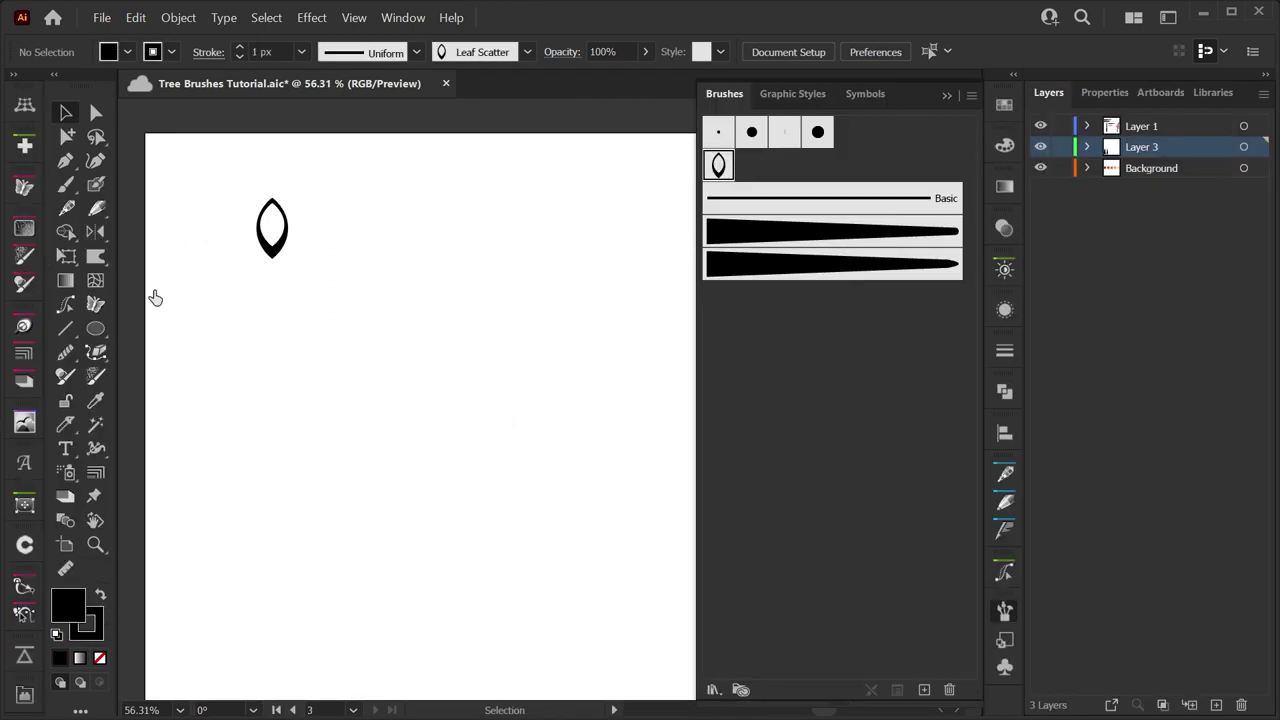
Paint a trial stroke of scattered leaves with the Leaf Scatter brush and delete it
key(b)
drag(469, 461, 510, 328)
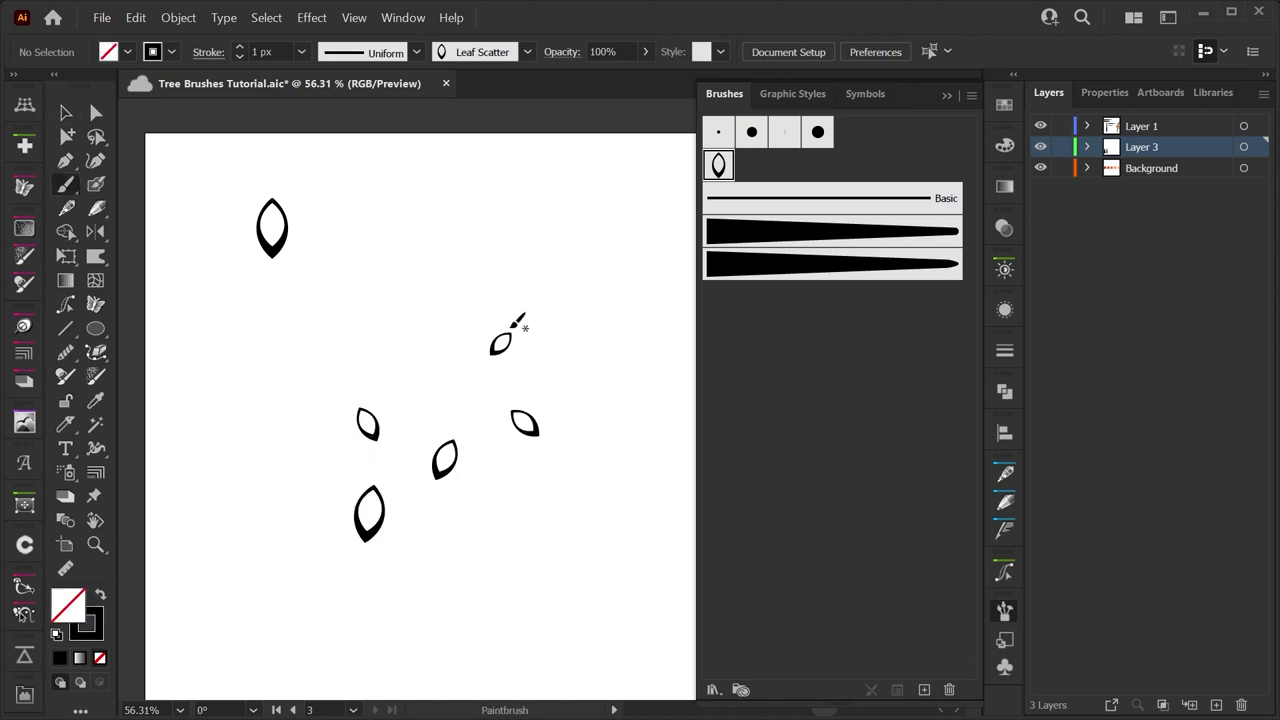
key(v)
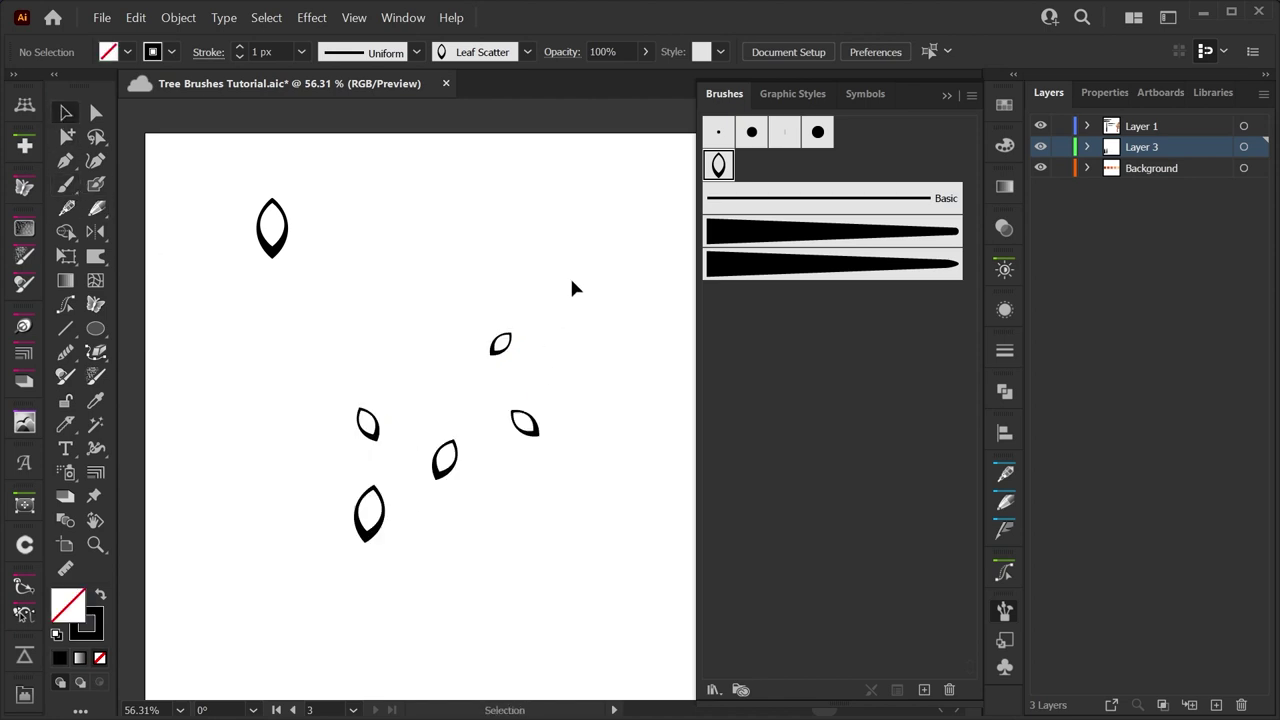
drag(571, 286, 423, 517)
key(Delete)
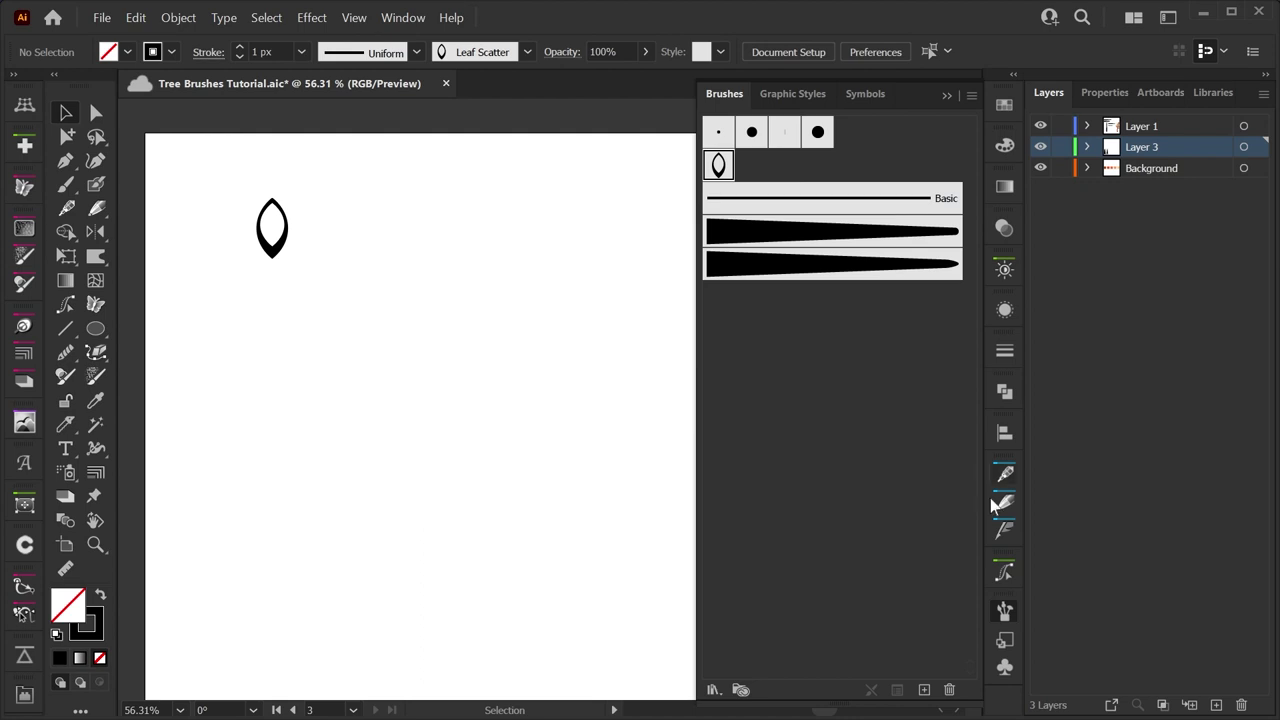
click(1004, 612)
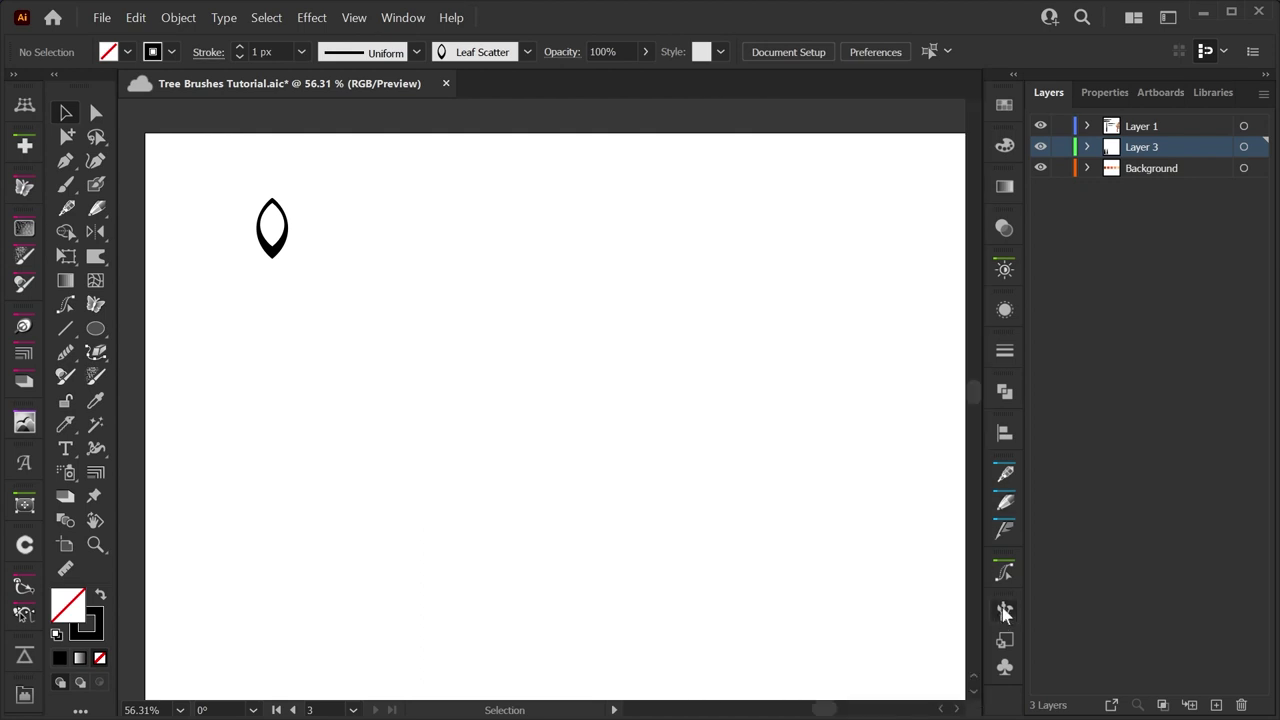
Draw a square below the small leaf shape and fill it solid black without a stroke
key(m)
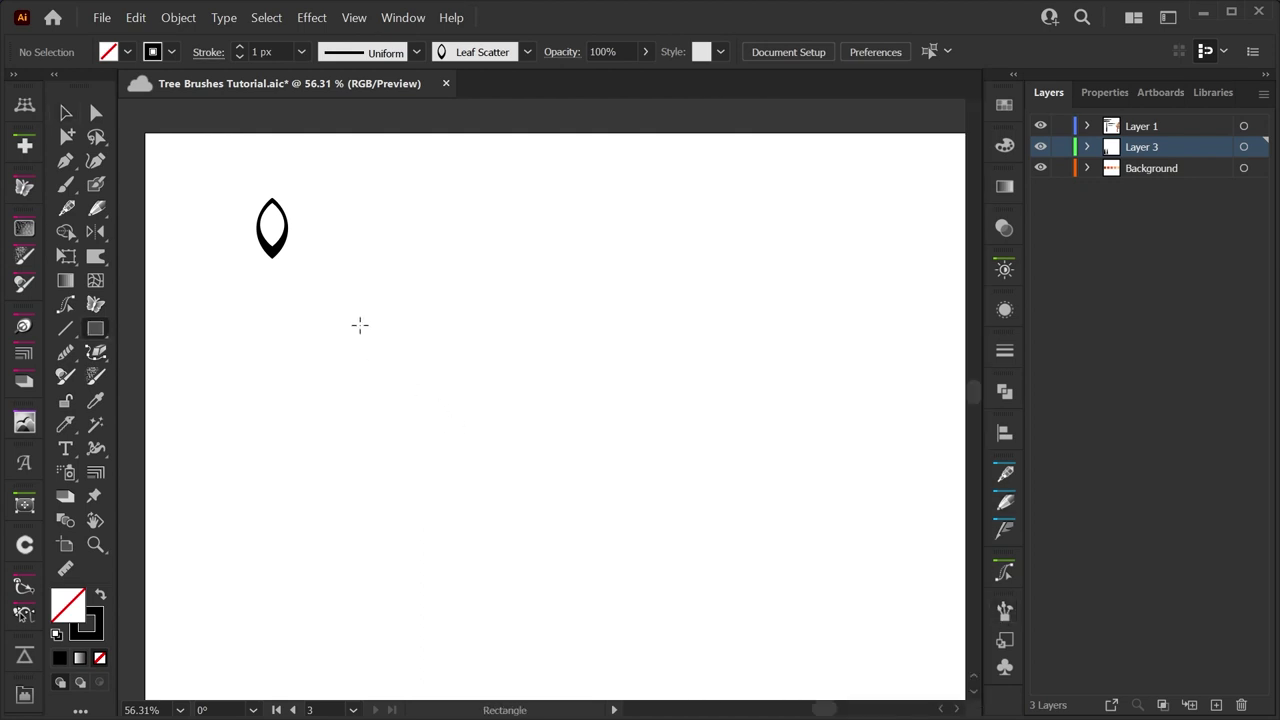
key(/)
drag(351, 320, 481, 447)
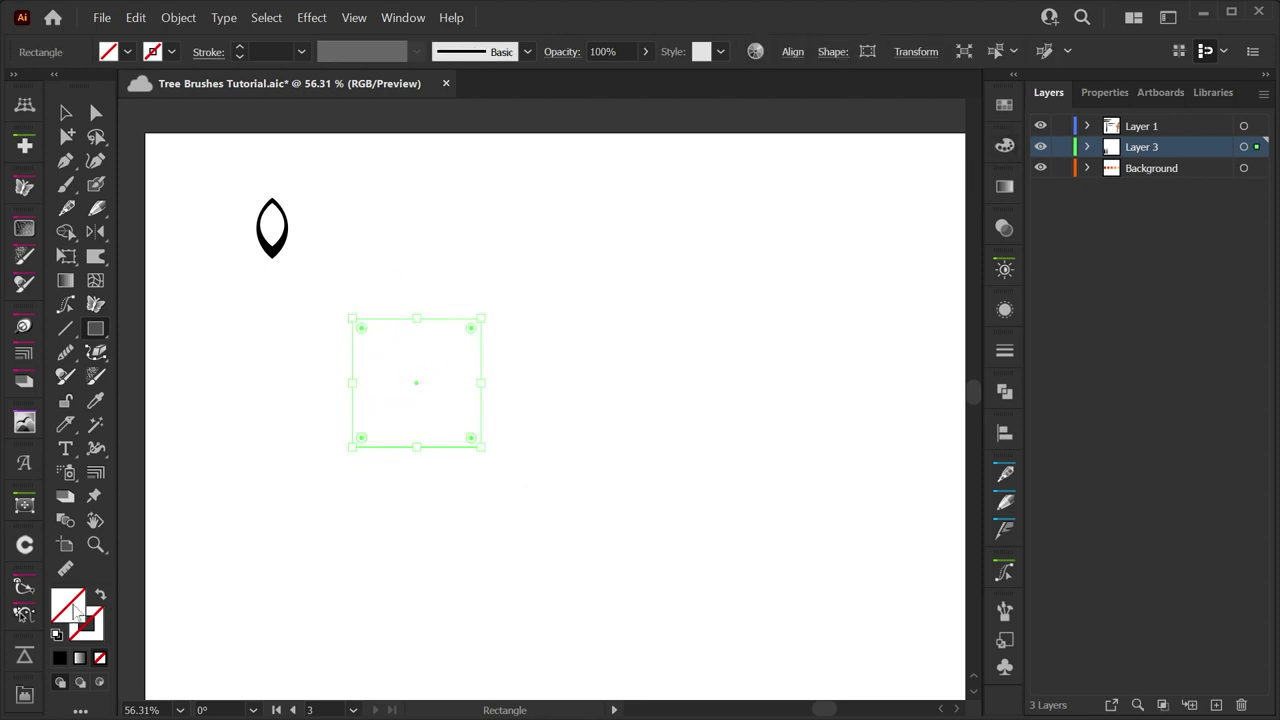
double_click(99, 617)
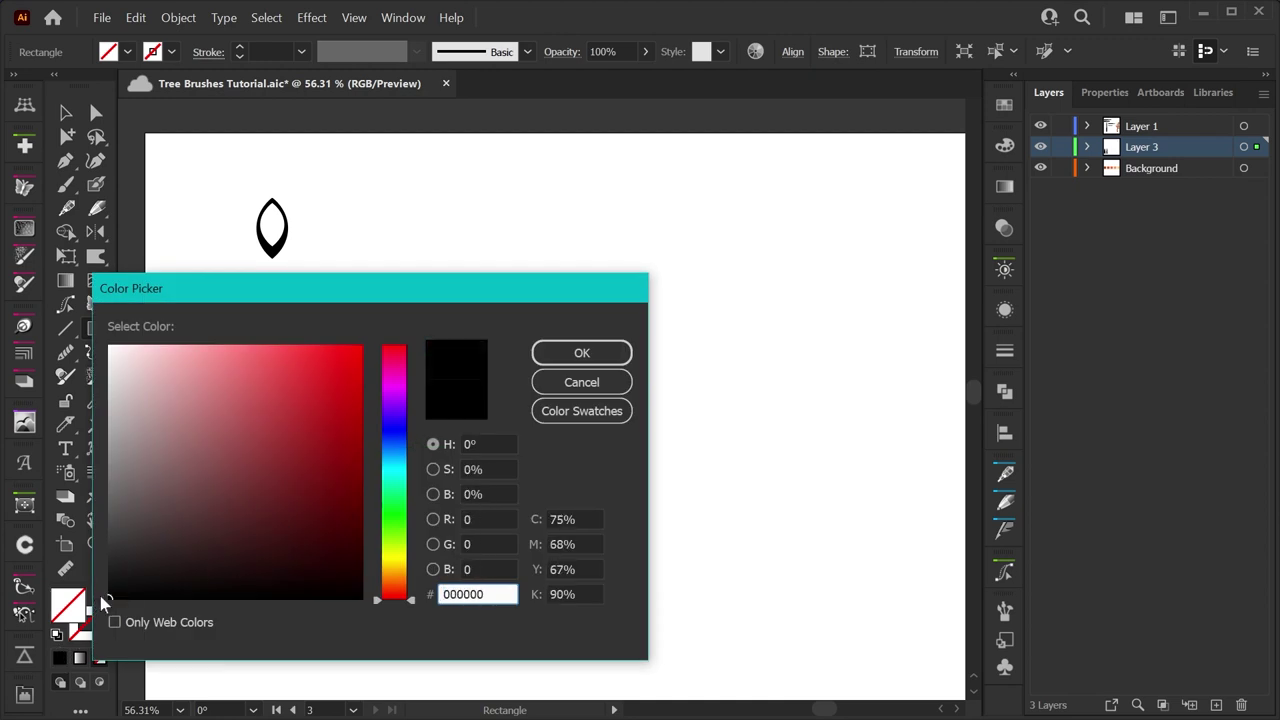
key(Return)
Rotate the black square 45° so that it stands as a diamond
click(74, 111)
drag(489, 454, 440, 485)
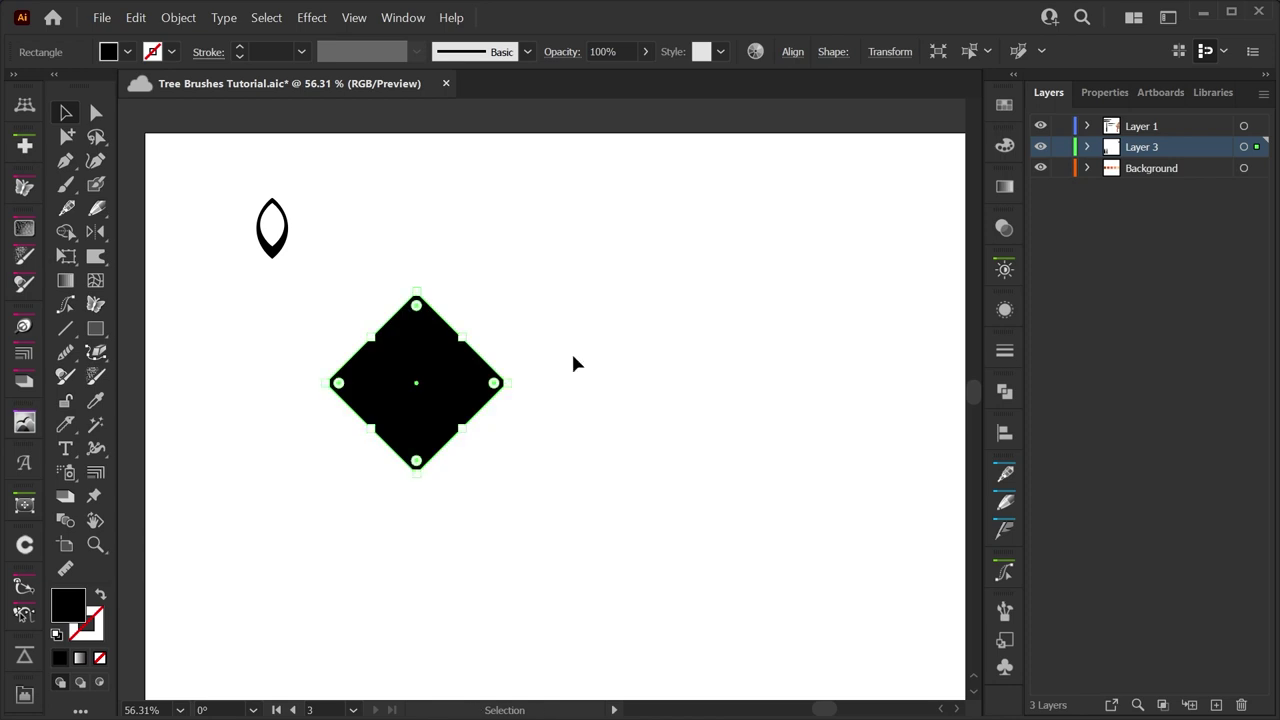
click(588, 402)
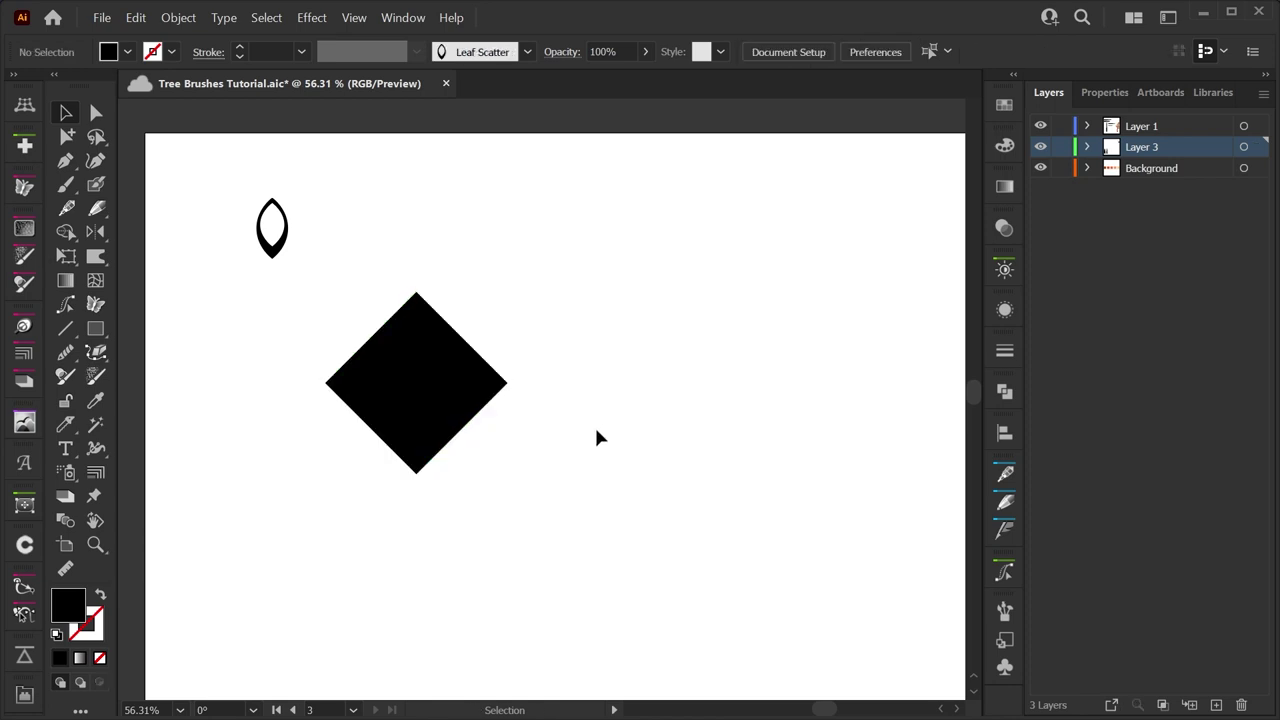
Round the diamond's left and right corners to about 156 px to form a leaf, and select the whole shape
key(a)
drag(281, 358, 575, 407)
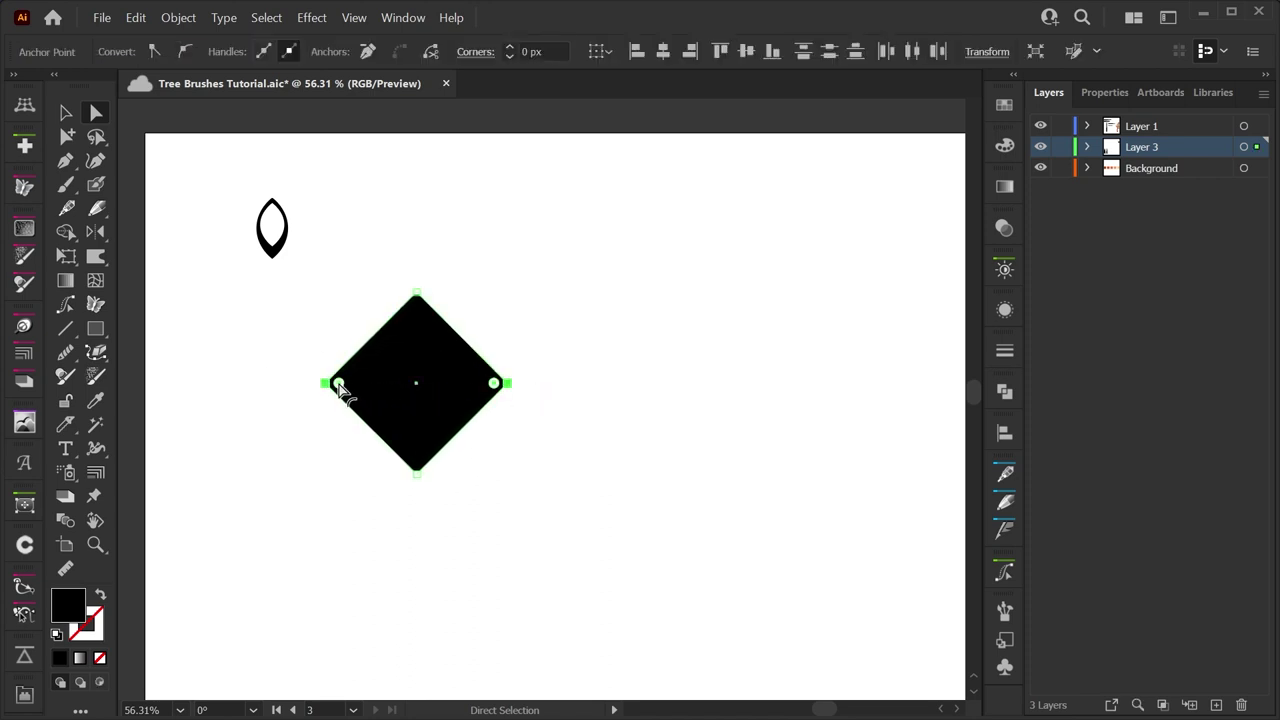
drag(343, 390, 561, 406)
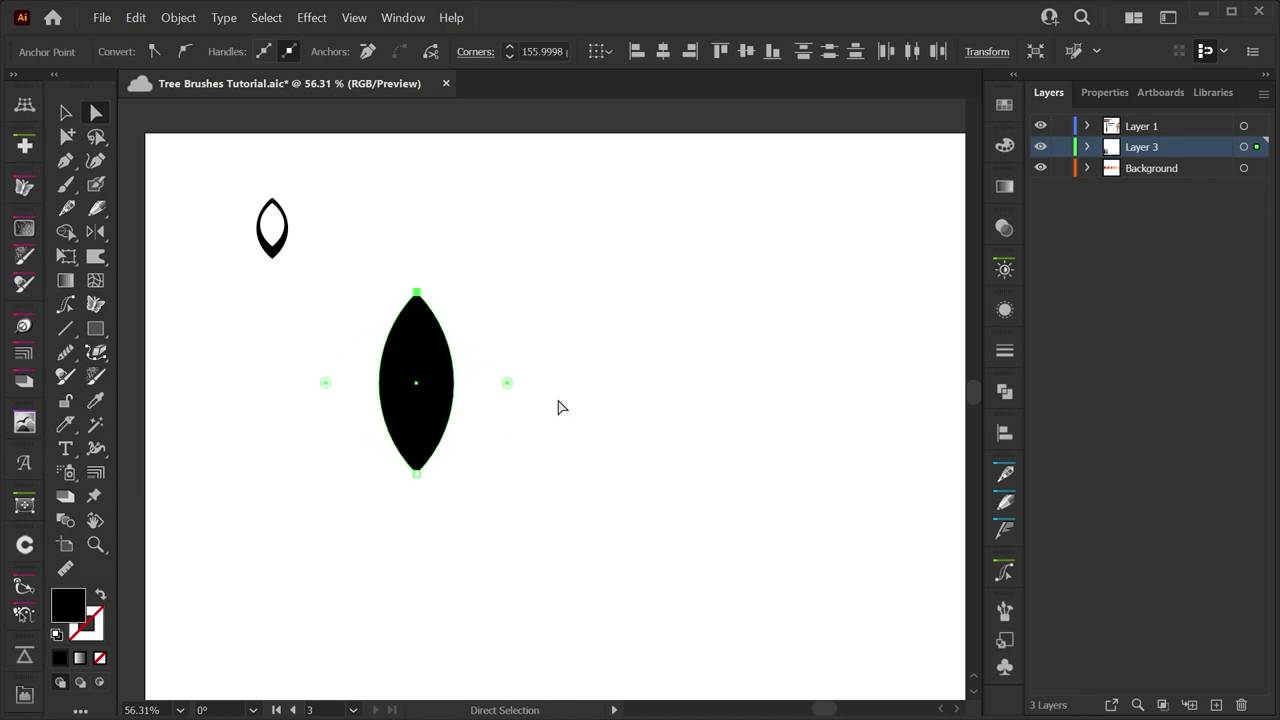
click(624, 446)
key(v)
click(437, 377)
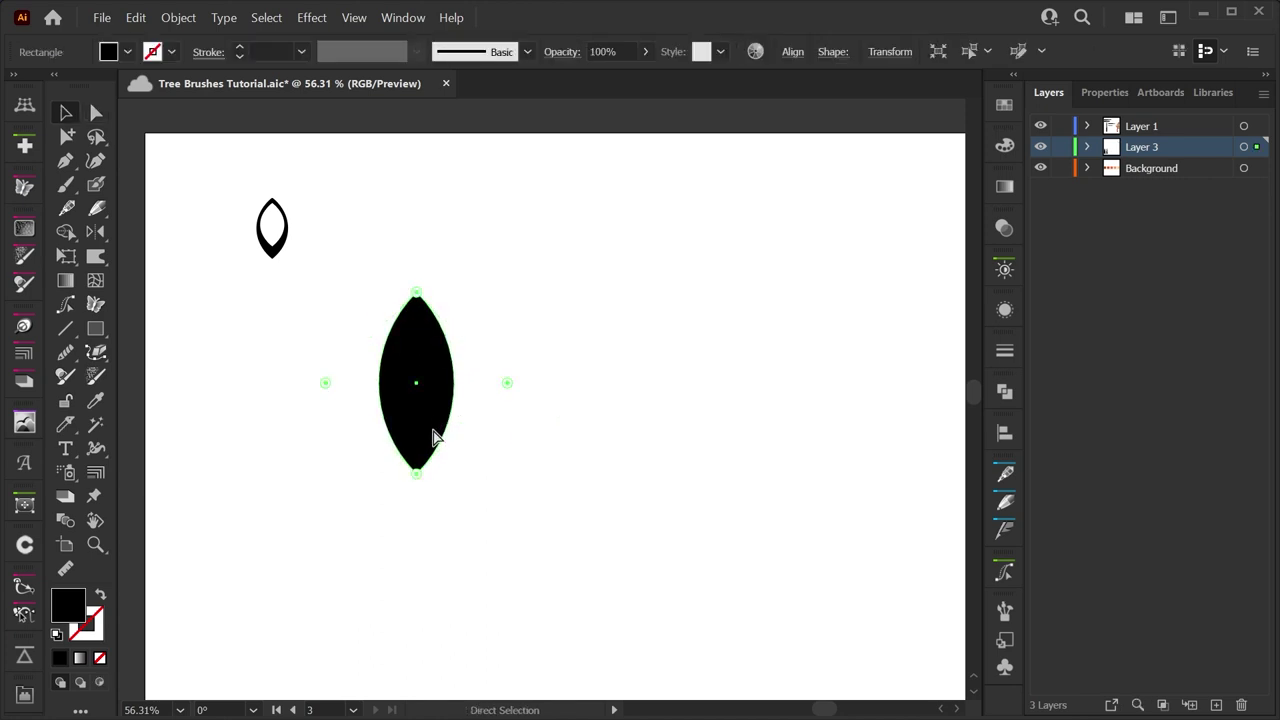
key(v)
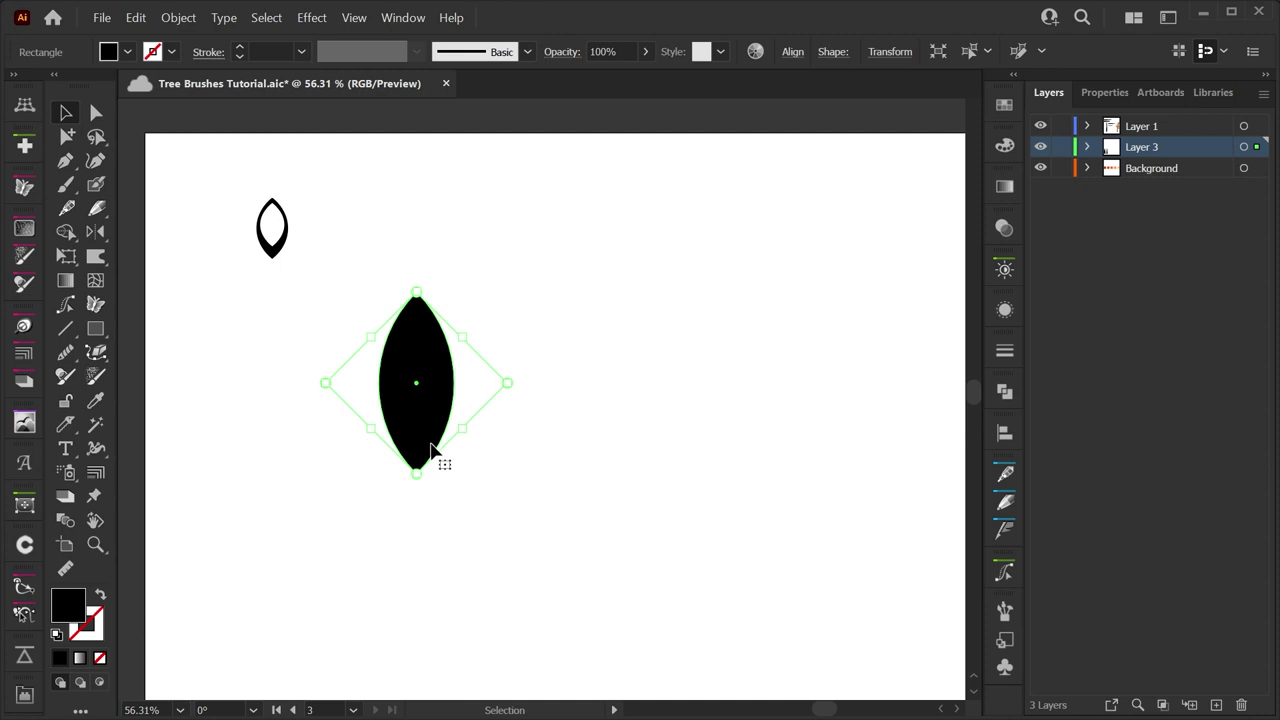
key(a)
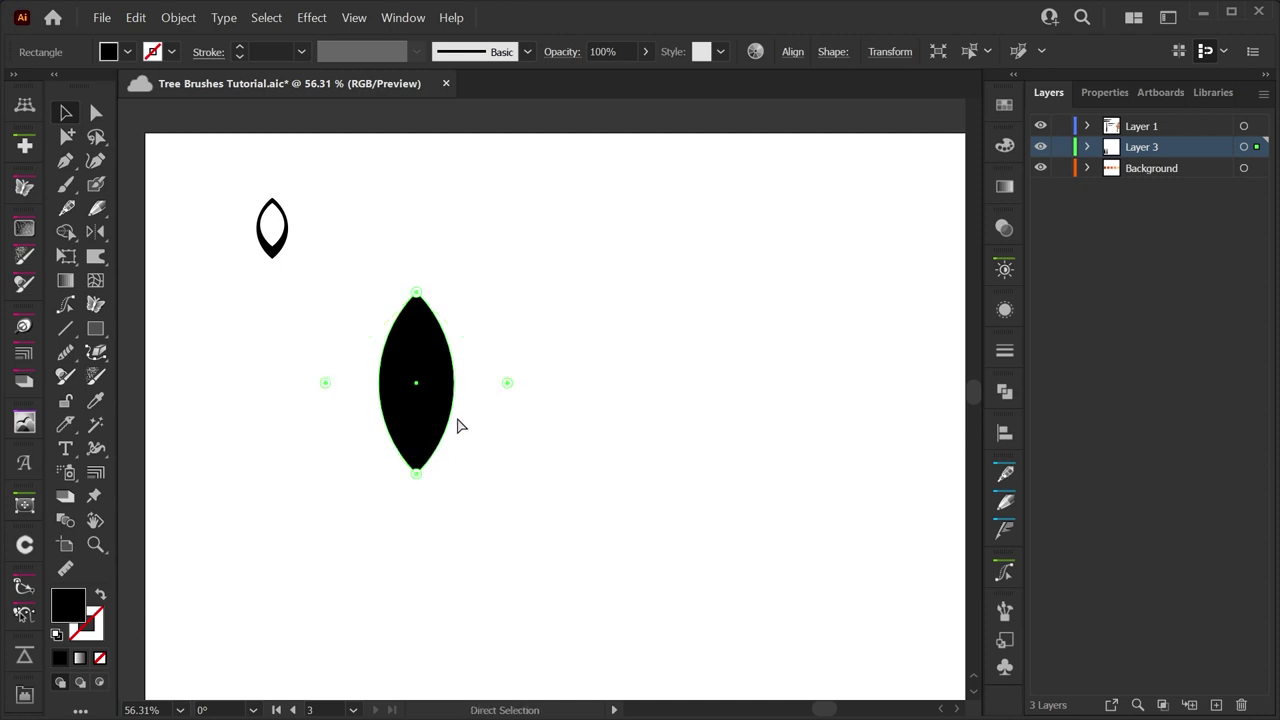
drag(450, 426, 475, 390)
key(ctrl+z)
Place a copy of the leaf scaled to about 70% inside the original and shift it slightly upward
key(v)
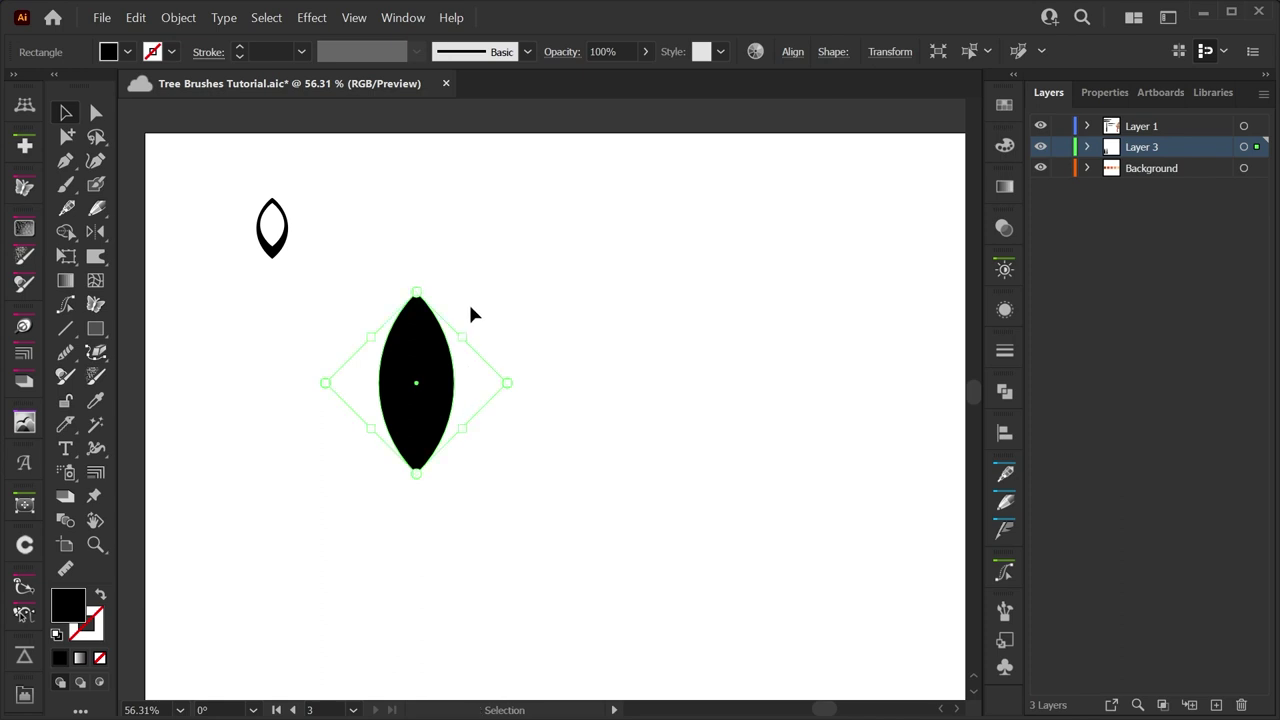
drag(417, 290, 416, 319)
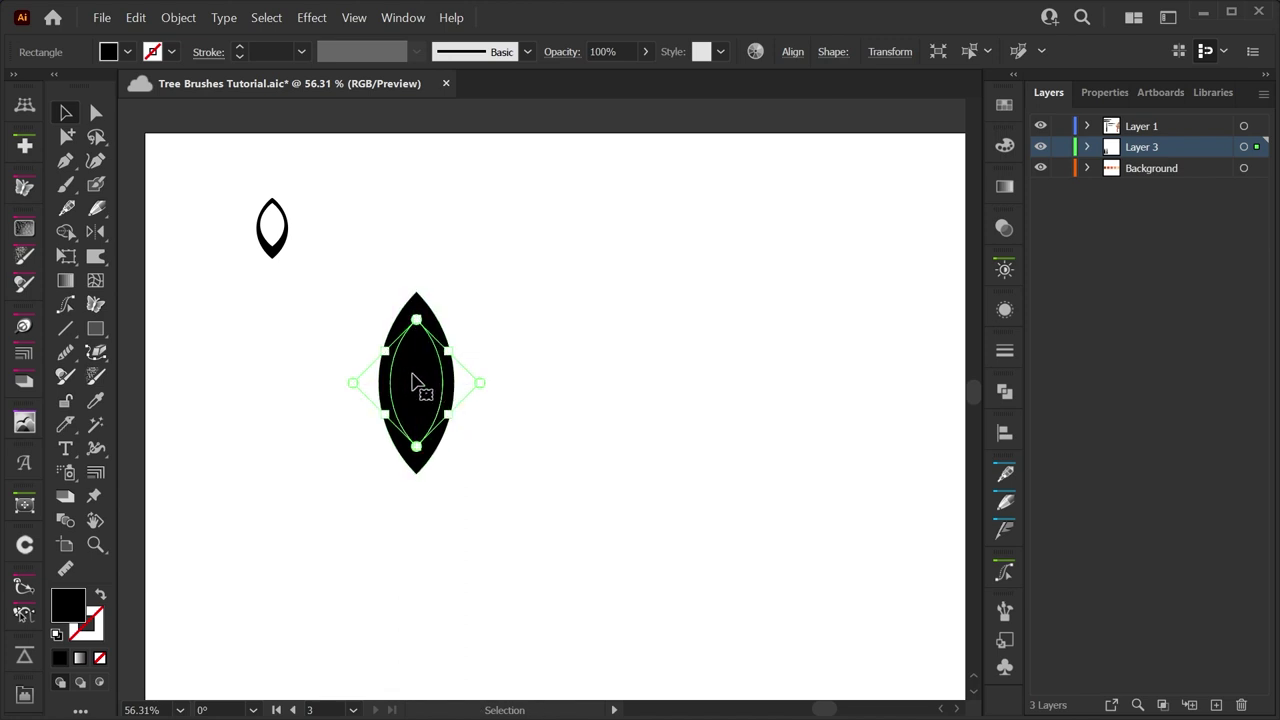
drag(418, 380, 419, 374)
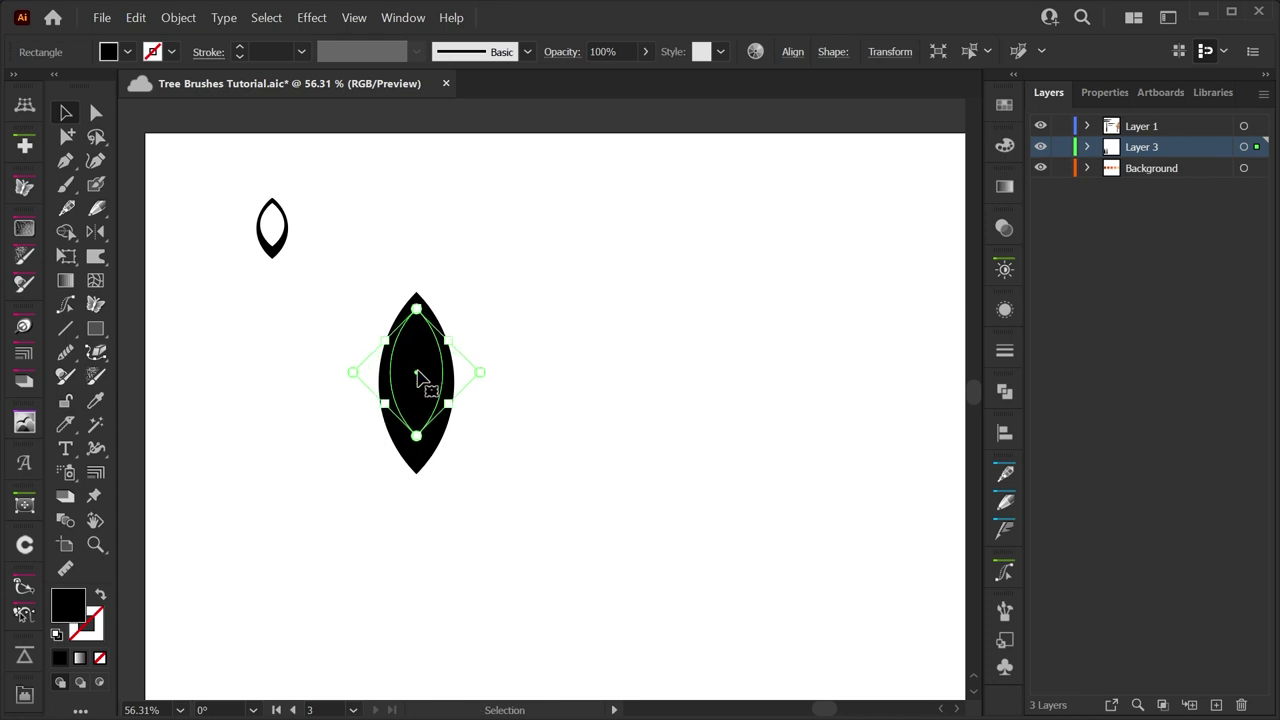
click(532, 311)
Cut the inner leaf out of the outer leaf with the Minus Front shape mode
drag(560, 303, 250, 505)
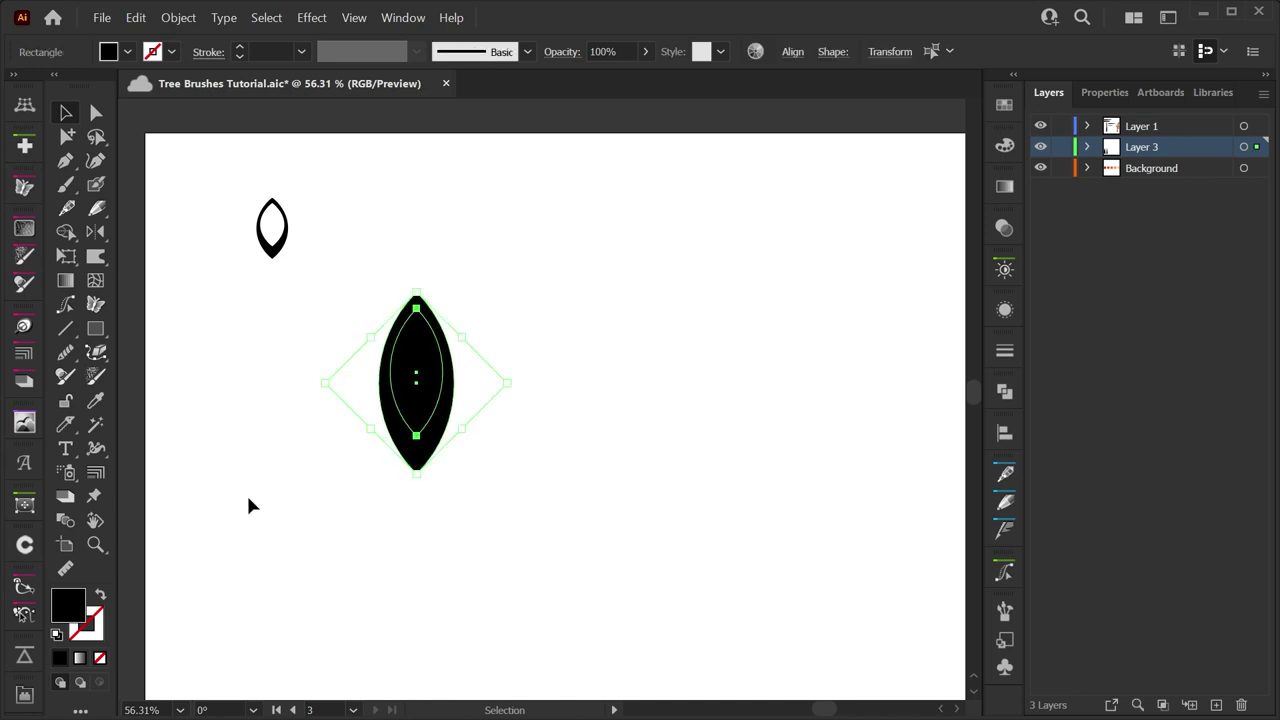
click(1005, 392)
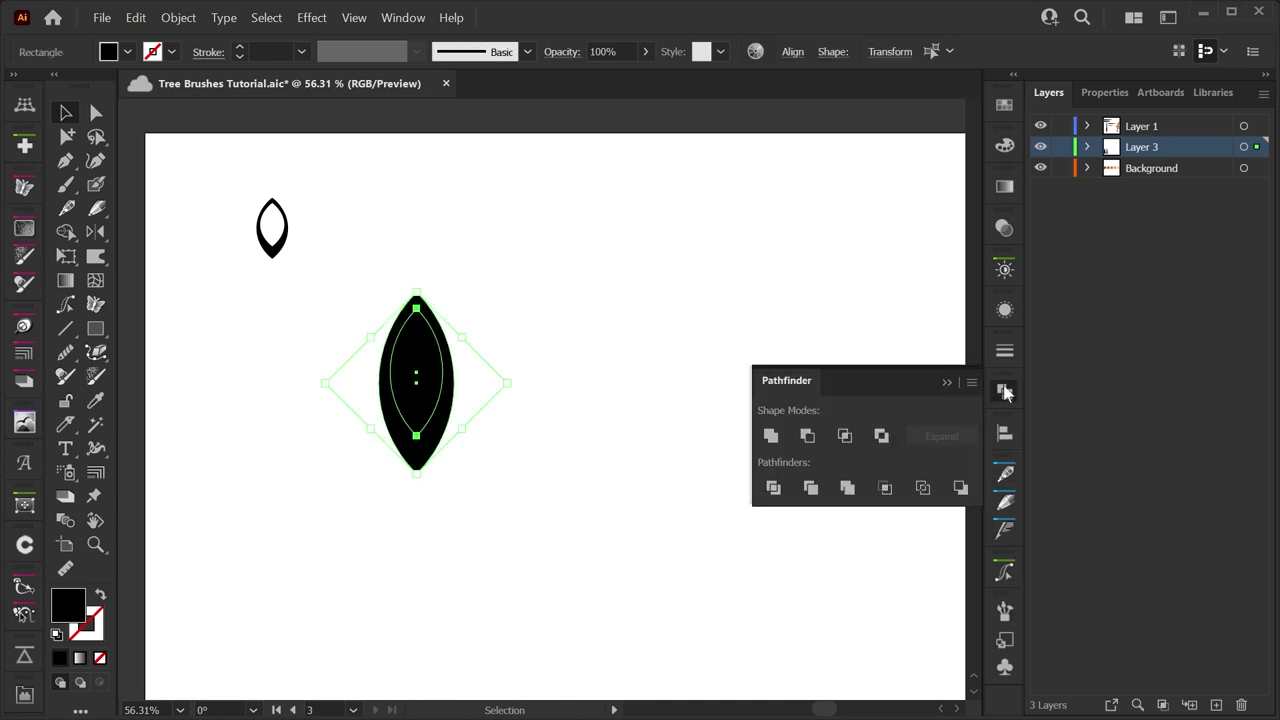
click(810, 437)
click(1005, 392)
Resize the hollow leaf to about 37 by 69 px and place it beside the original small leaf
drag(455, 382, 468, 383)
click(528, 394)
drag(422, 452, 357, 306)
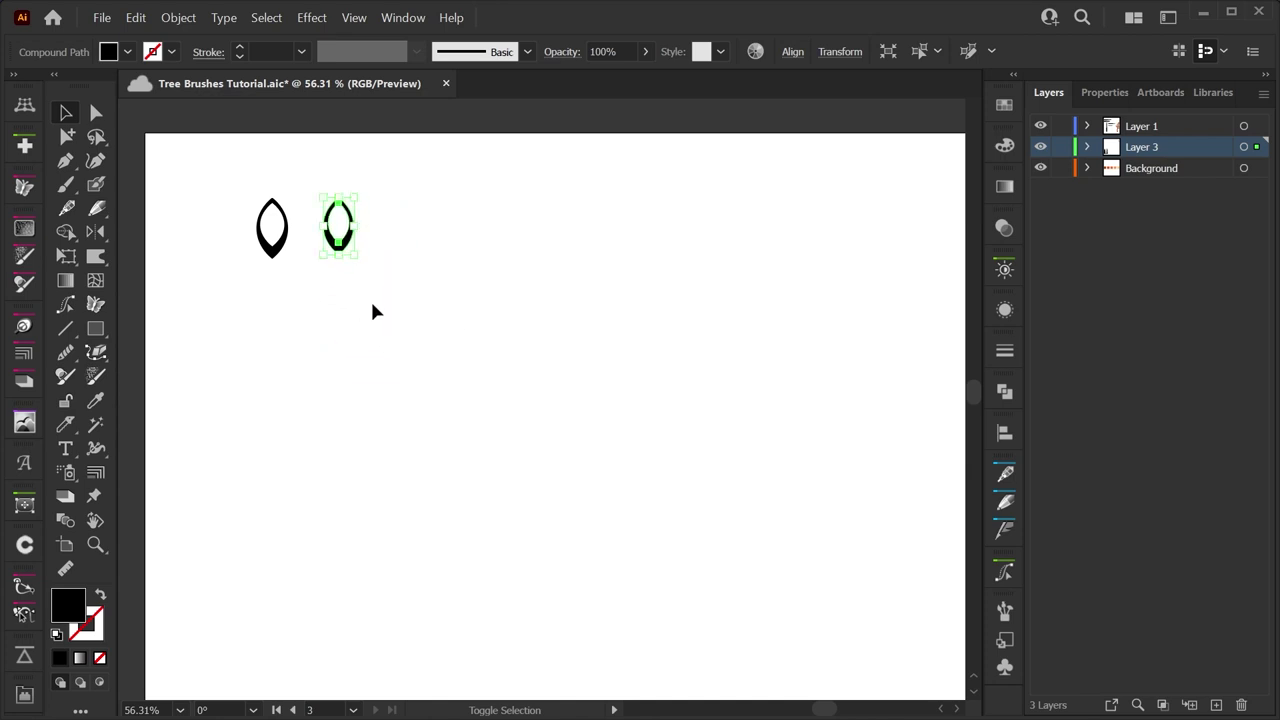
click(410, 318)
Enlarge the new hollow leaf to about 40 by 74 px and delete the original small leaf
click(328, 226)
click(1100, 93)
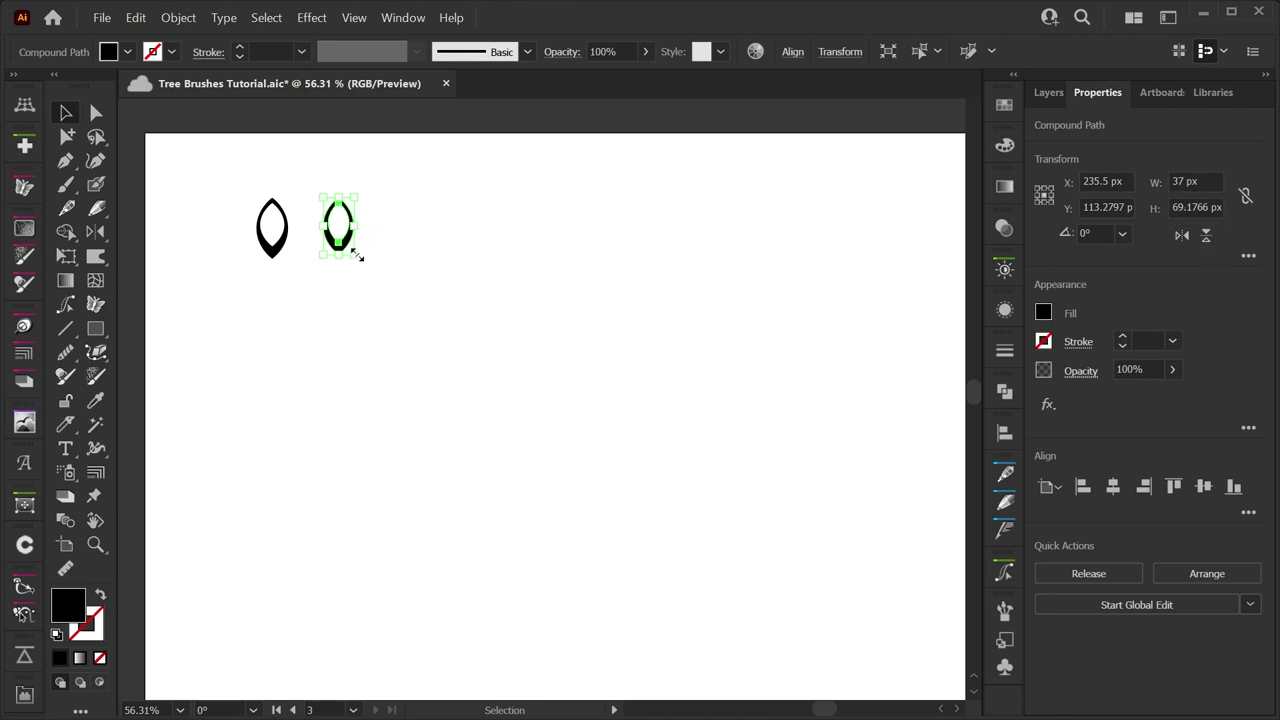
drag(357, 256, 358, 260)
click(403, 261)
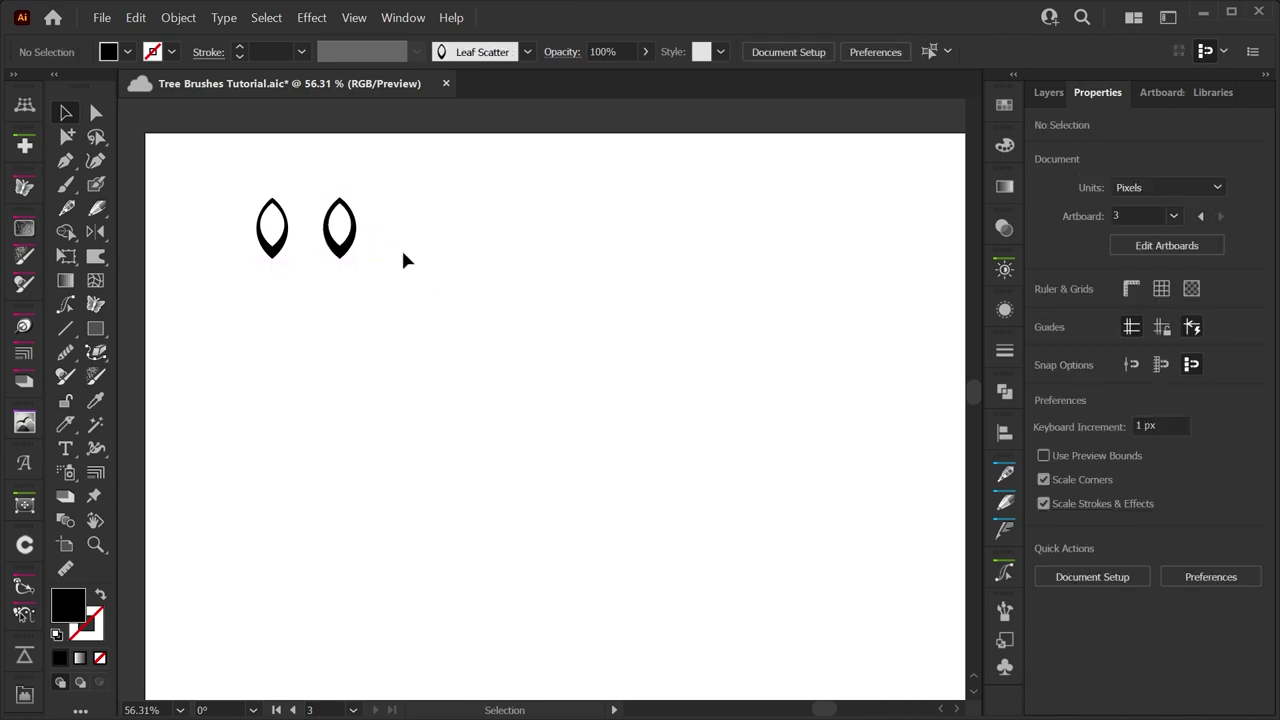
key(Delete)
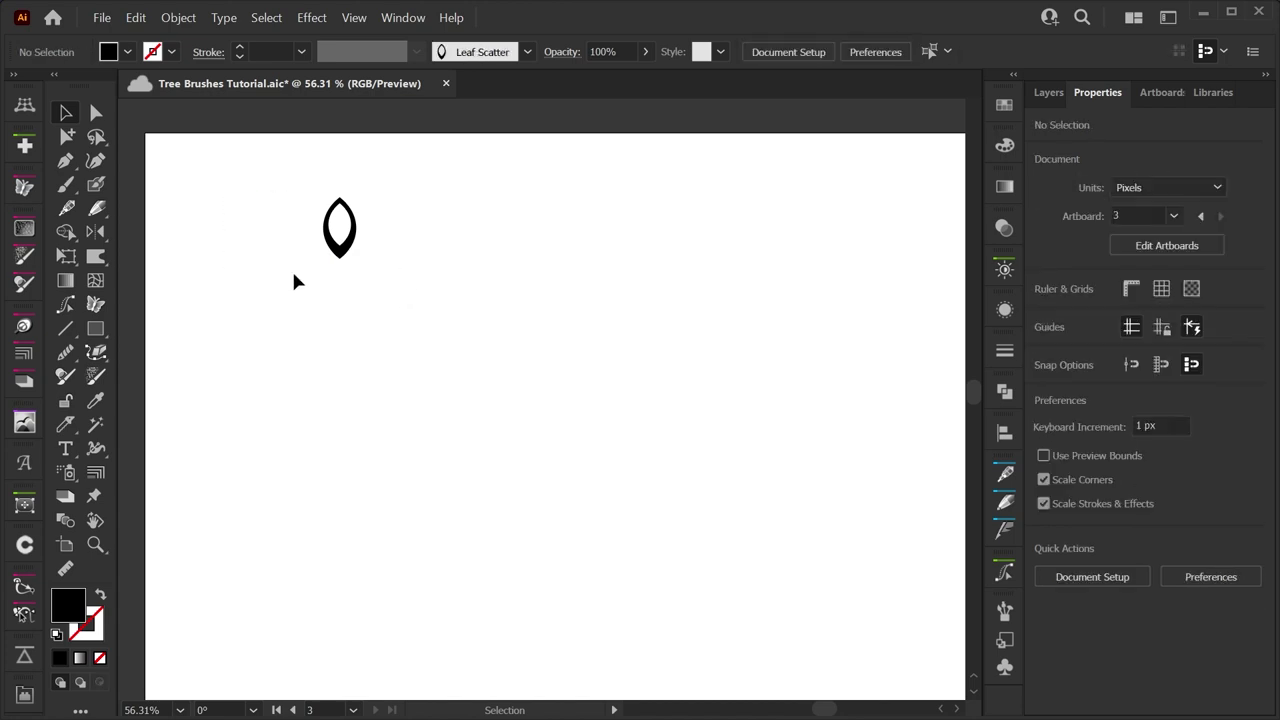
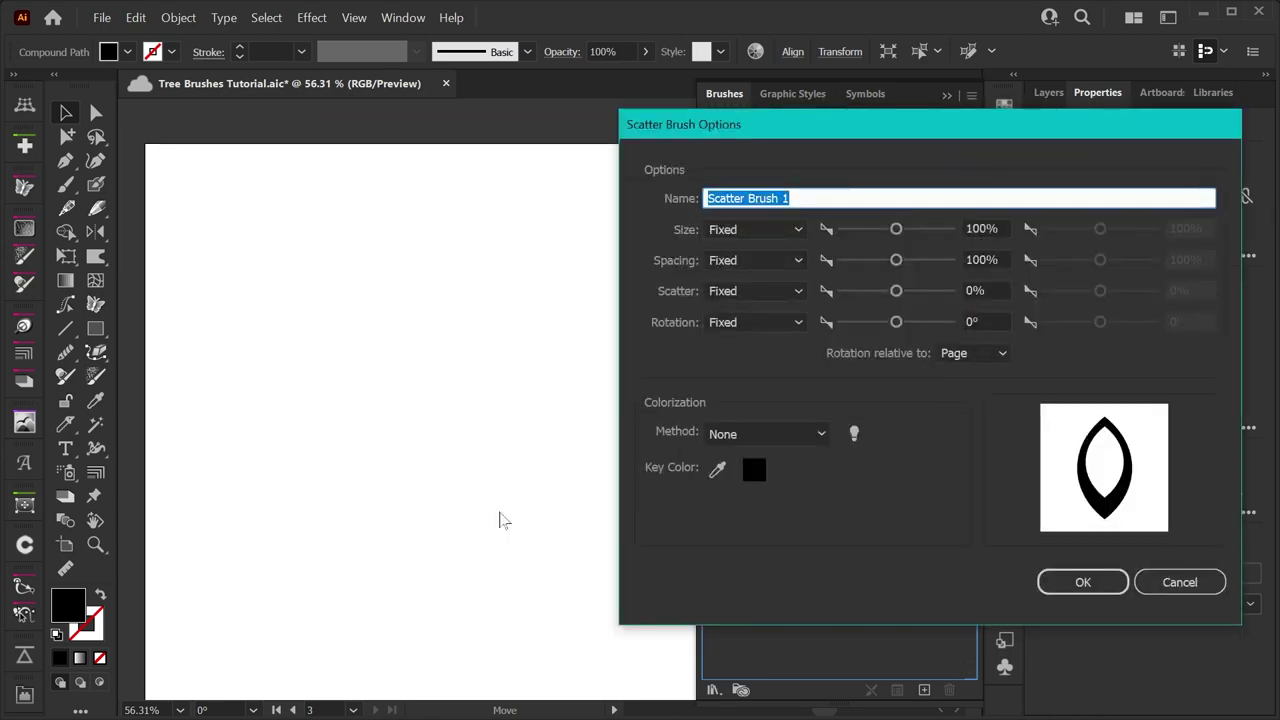
Save the hollow leaf as a scatter brush with default options and paint trial strokes with it
click(1080, 584)
click(65, 184)
drag(358, 553, 278, 458)
drag(410, 268, 522, 208)
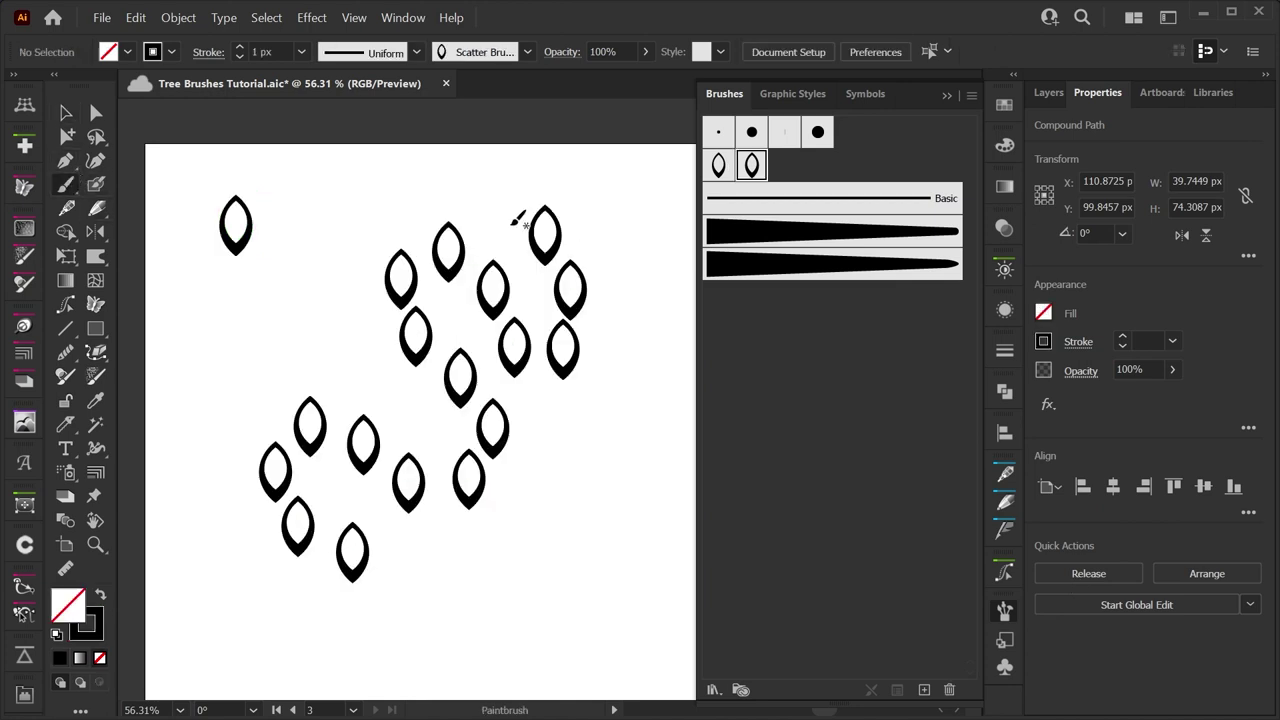
Open the leaf scatter brush's options with the painted stroke selected and set size, spacing and rotation to Random
click(65, 114)
drag(340, 622, 435, 427)
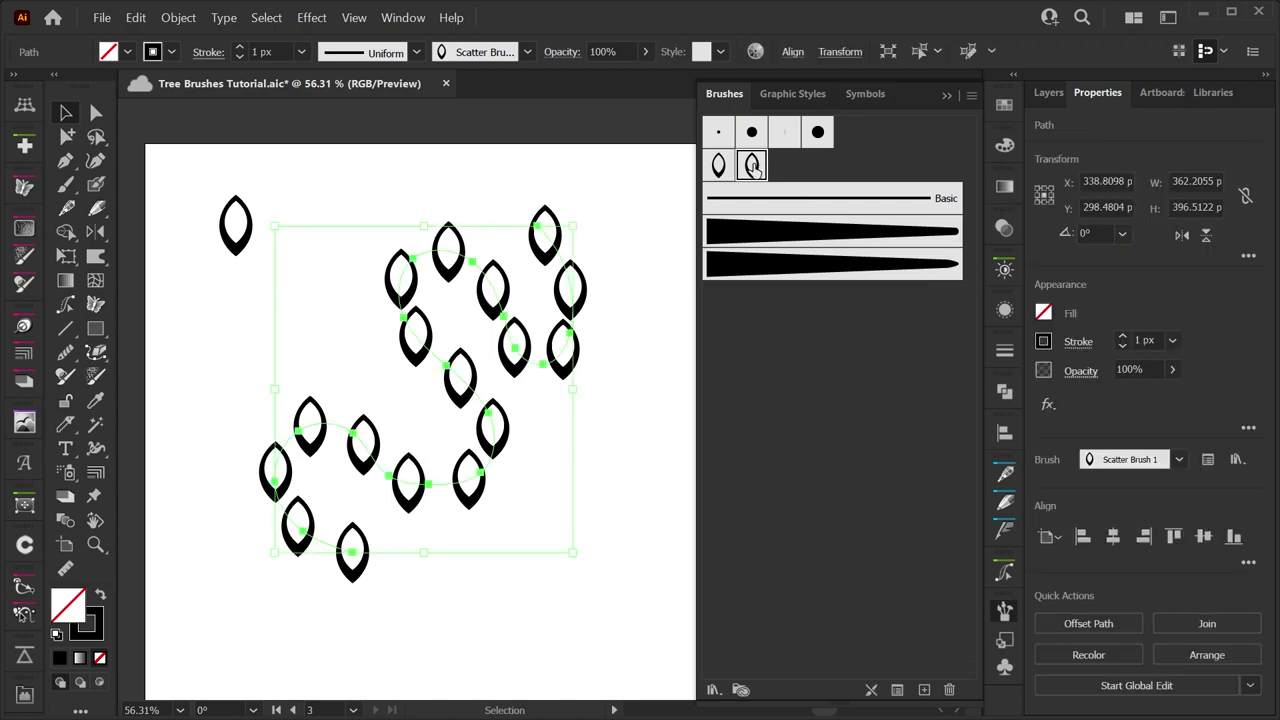
double_click(753, 166)
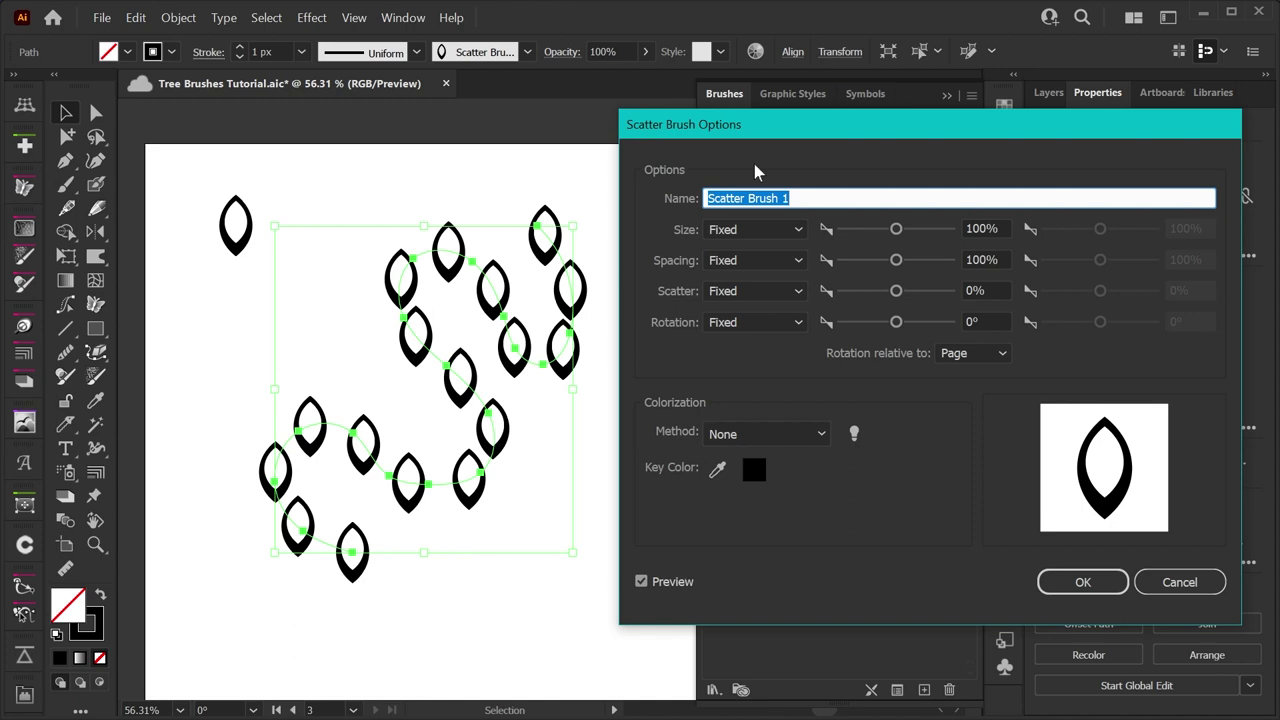
click(755, 230)
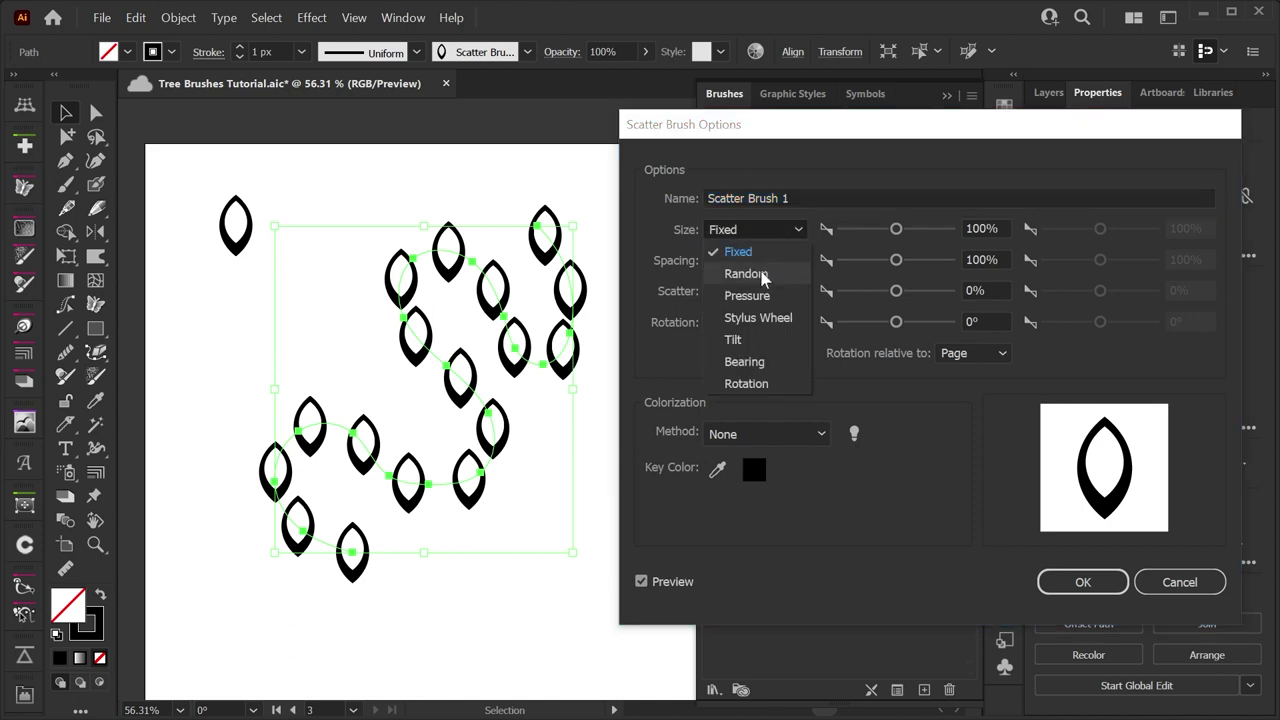
click(762, 277)
click(758, 263)
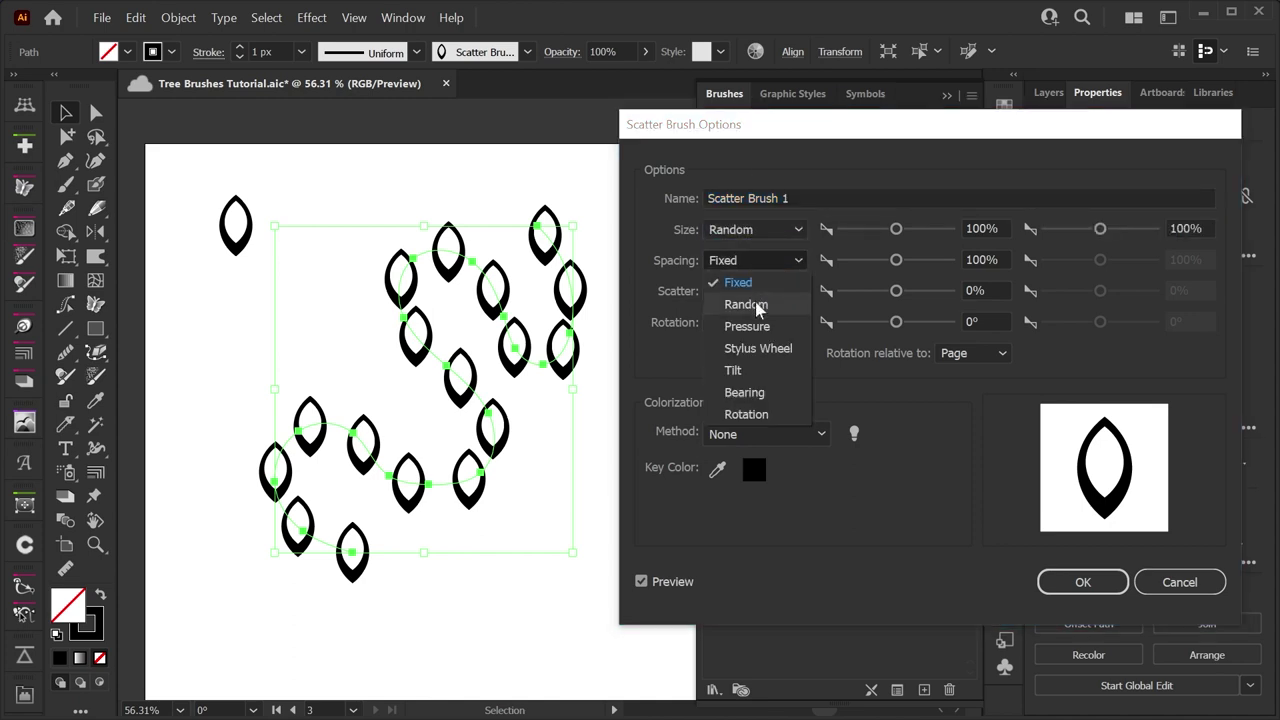
click(758, 301)
click(748, 320)
click(758, 367)
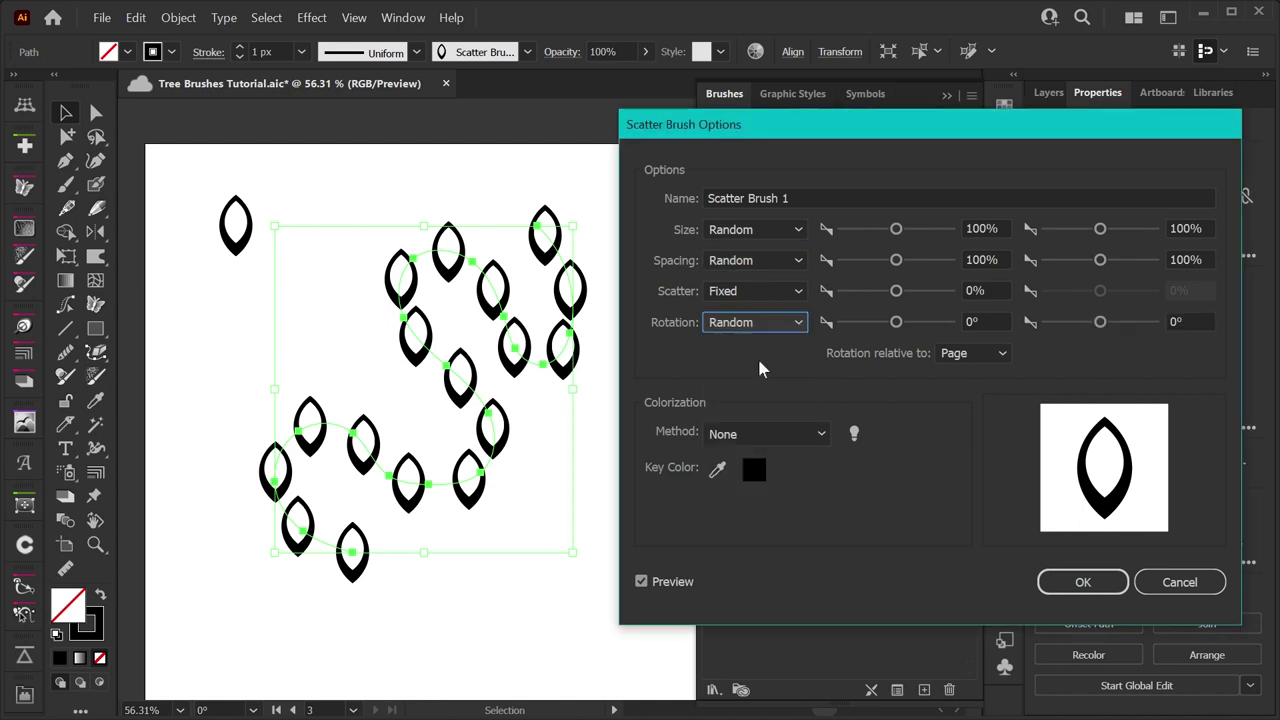
Set the brush's first size value to 50% and its two spacing values to 130% and 76%
click(979, 228)
text(50)
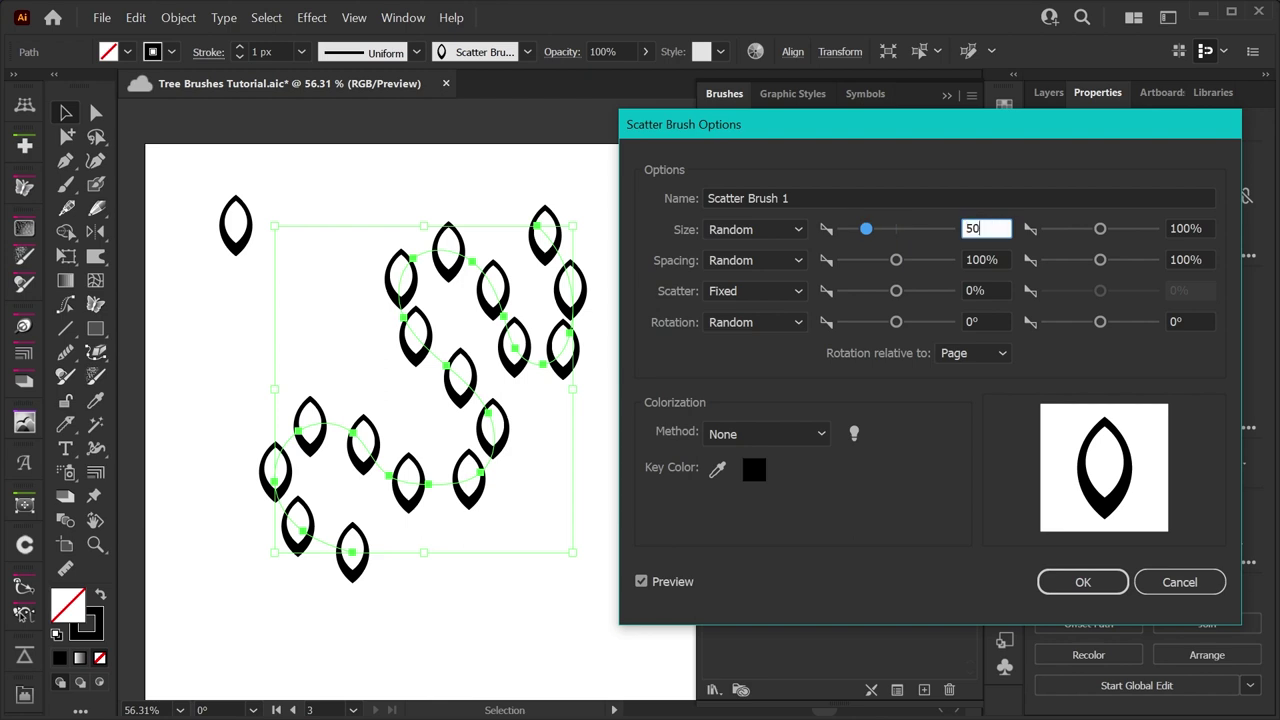
click(1177, 228)
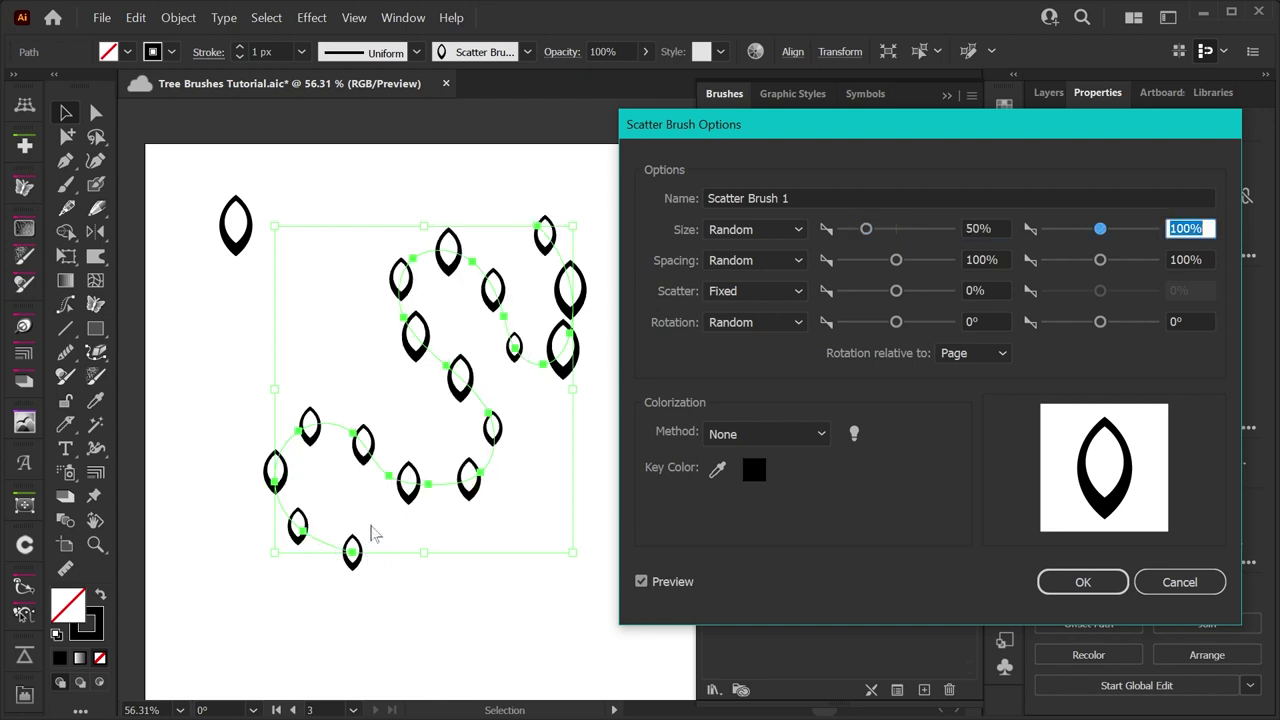
click(975, 259)
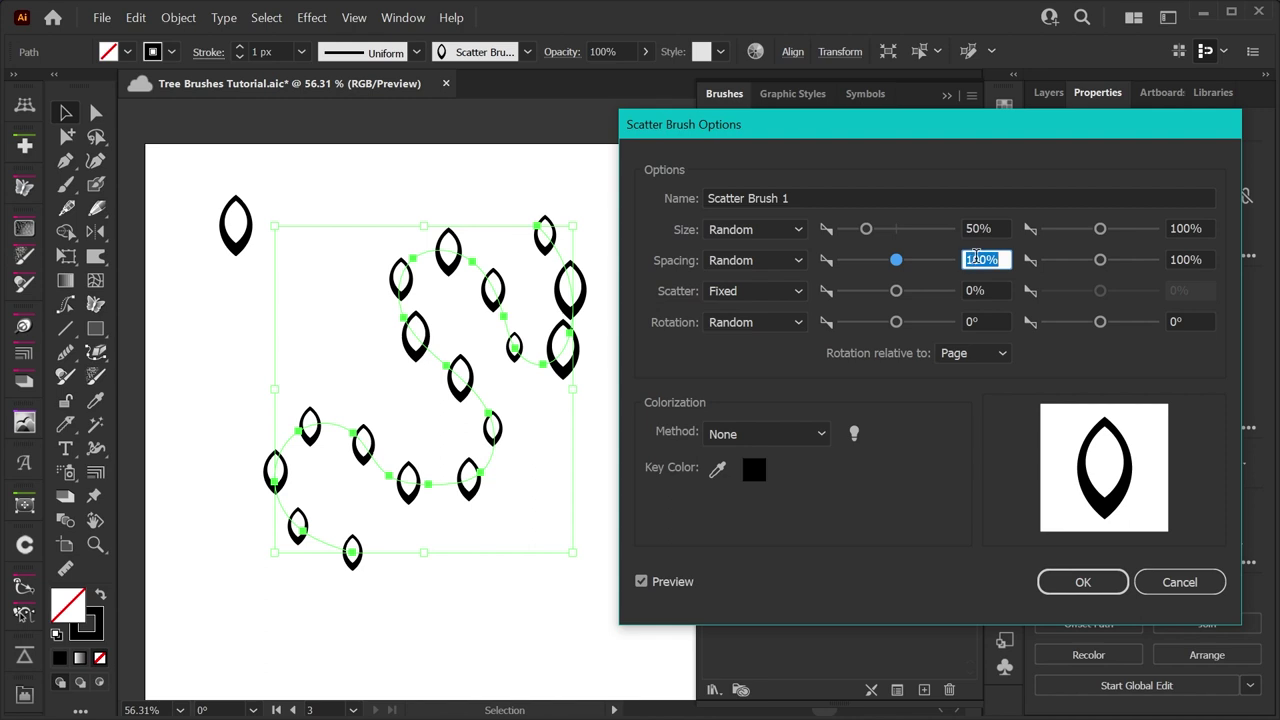
text(130)
click(1190, 259)
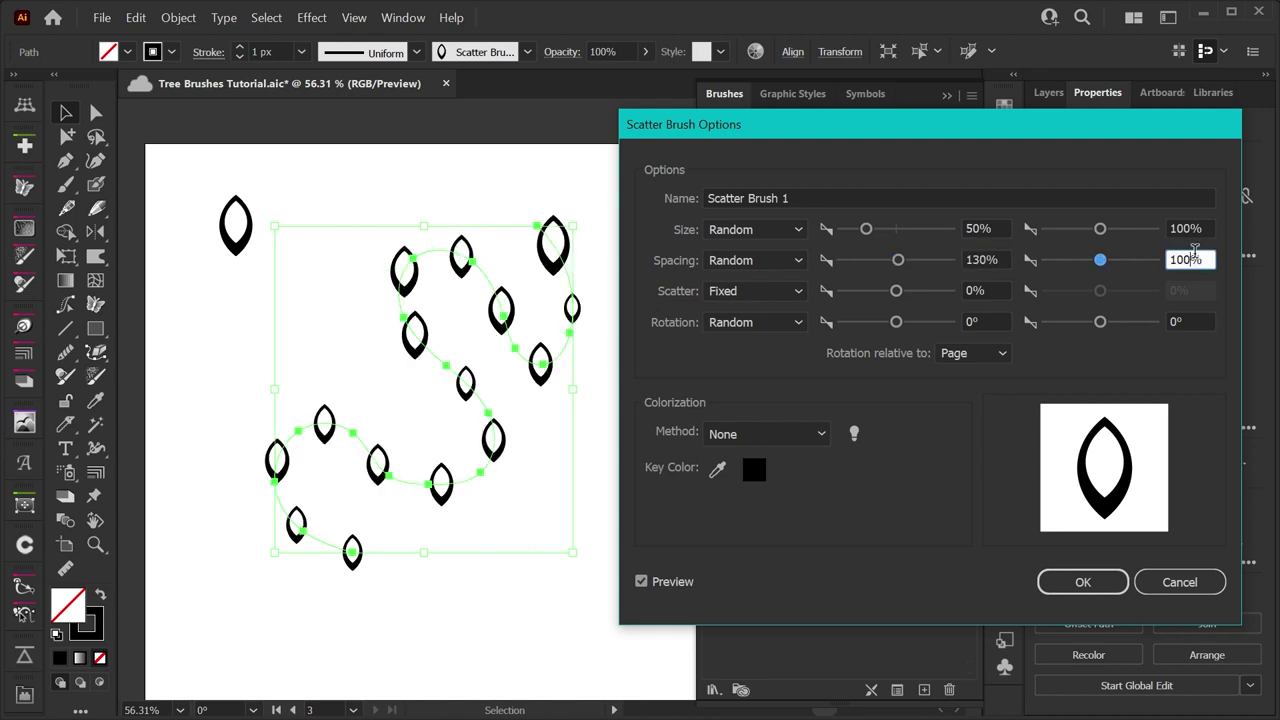
text(130)
click(990, 290)
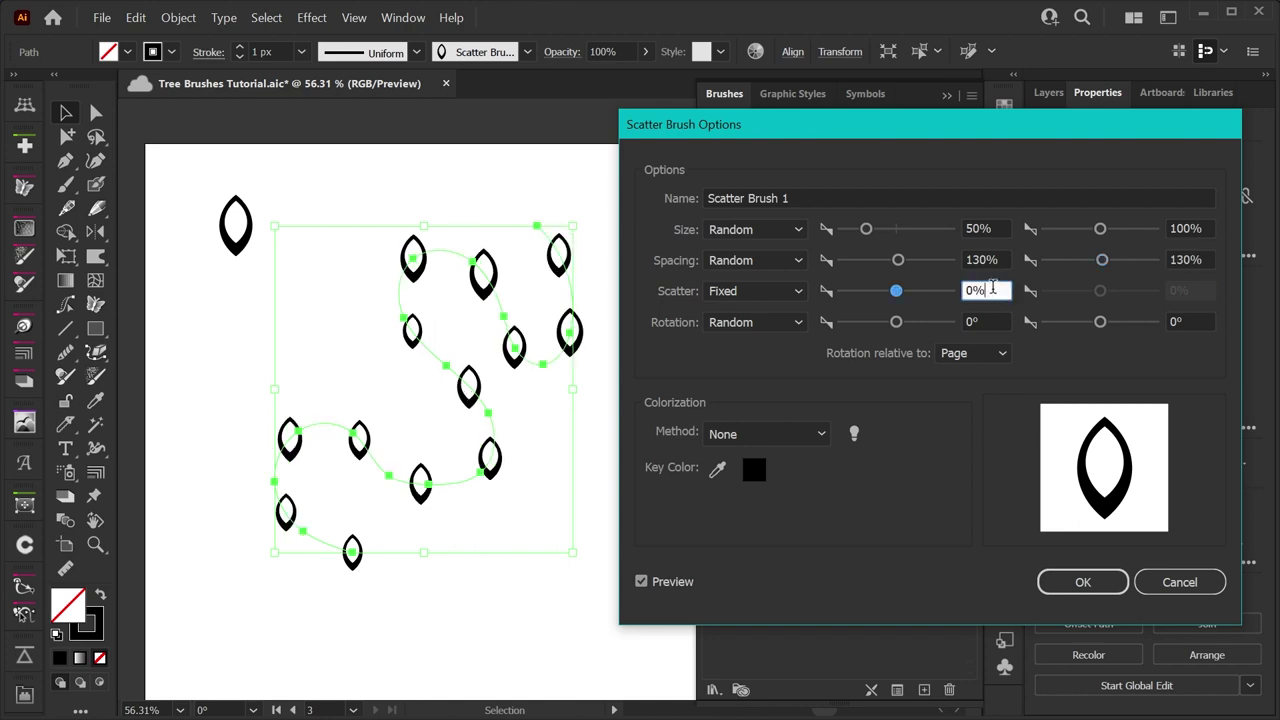
drag(1103, 262, 1086, 262)
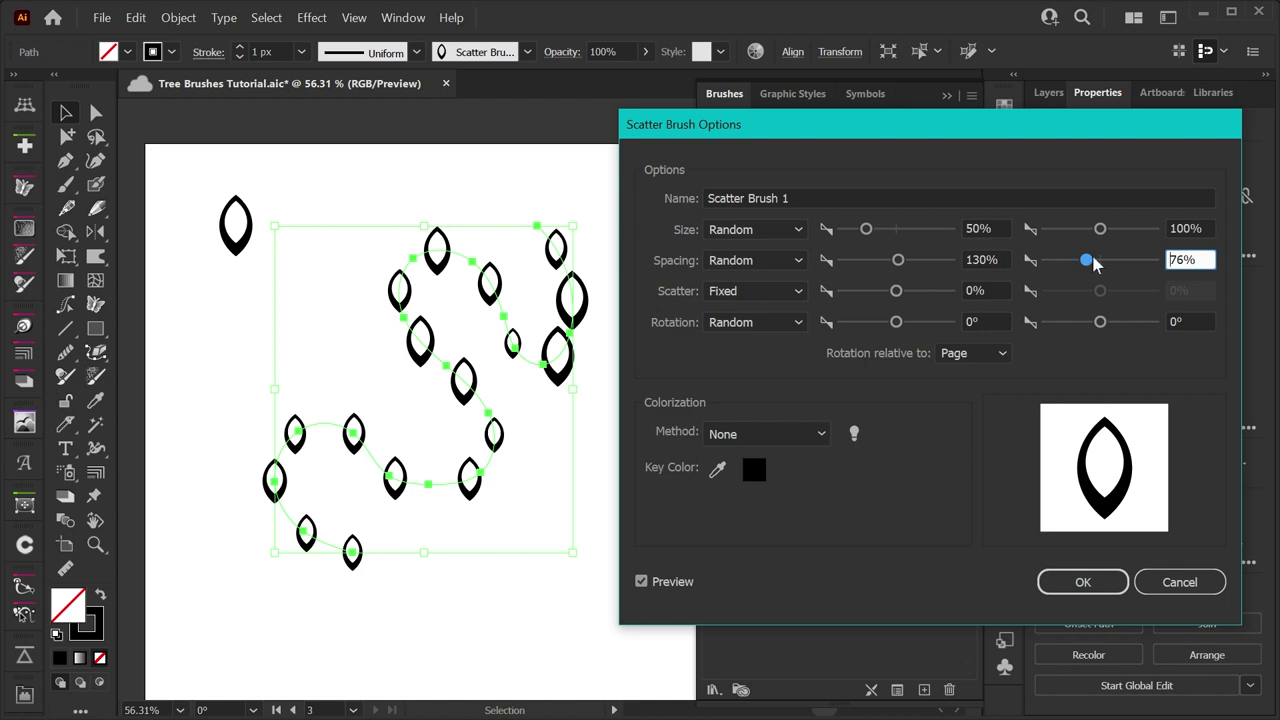
Set the leaf brush's random rotation range from -62° to 62°
click(800, 324)
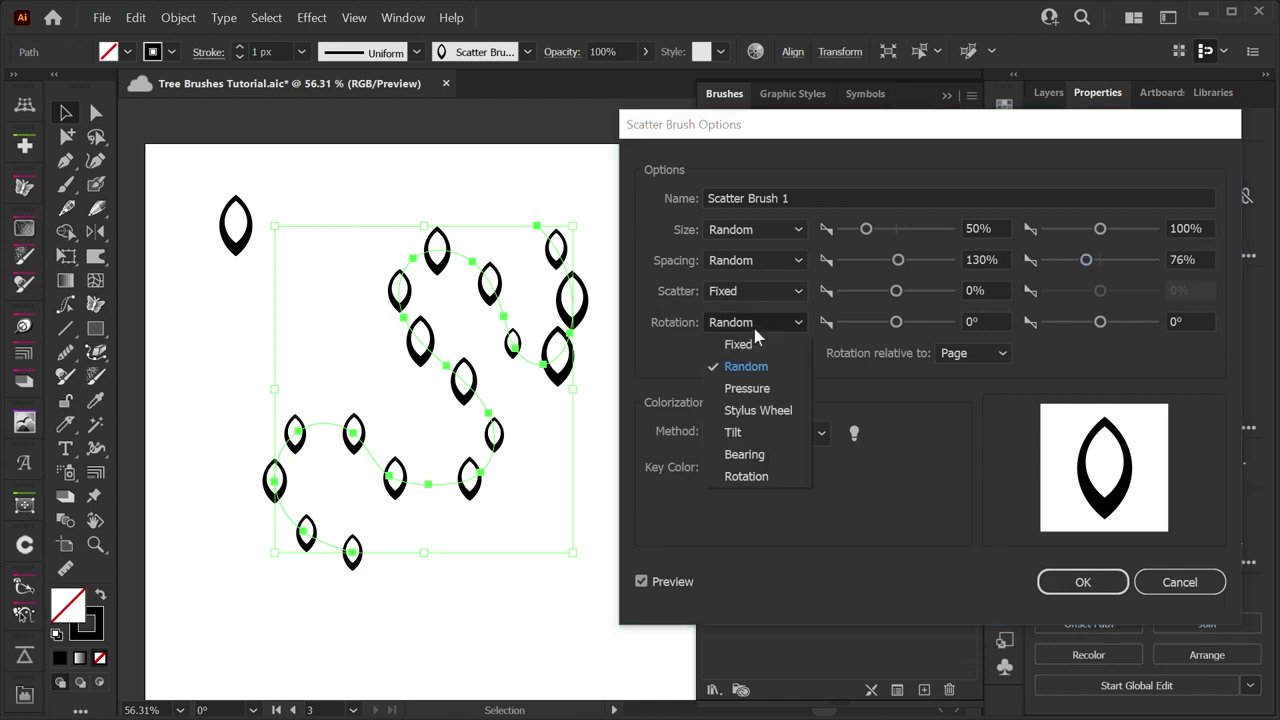
click(776, 320)
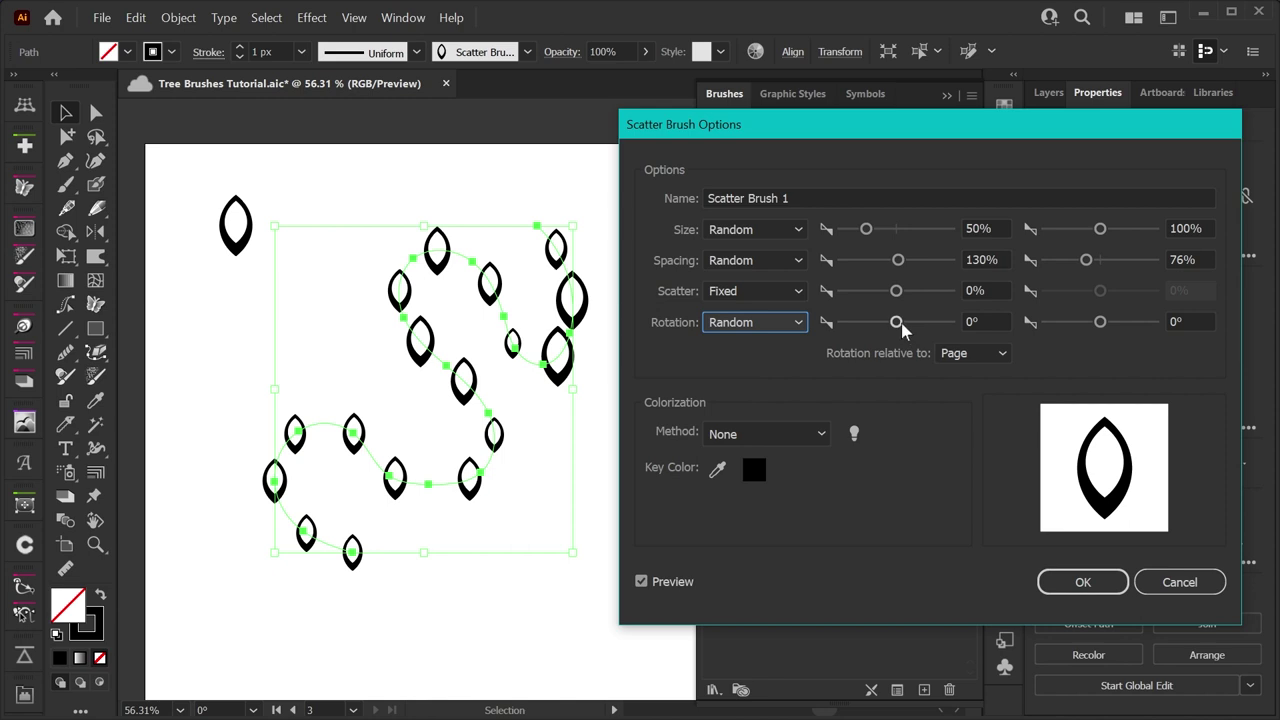
drag(902, 330, 876, 330)
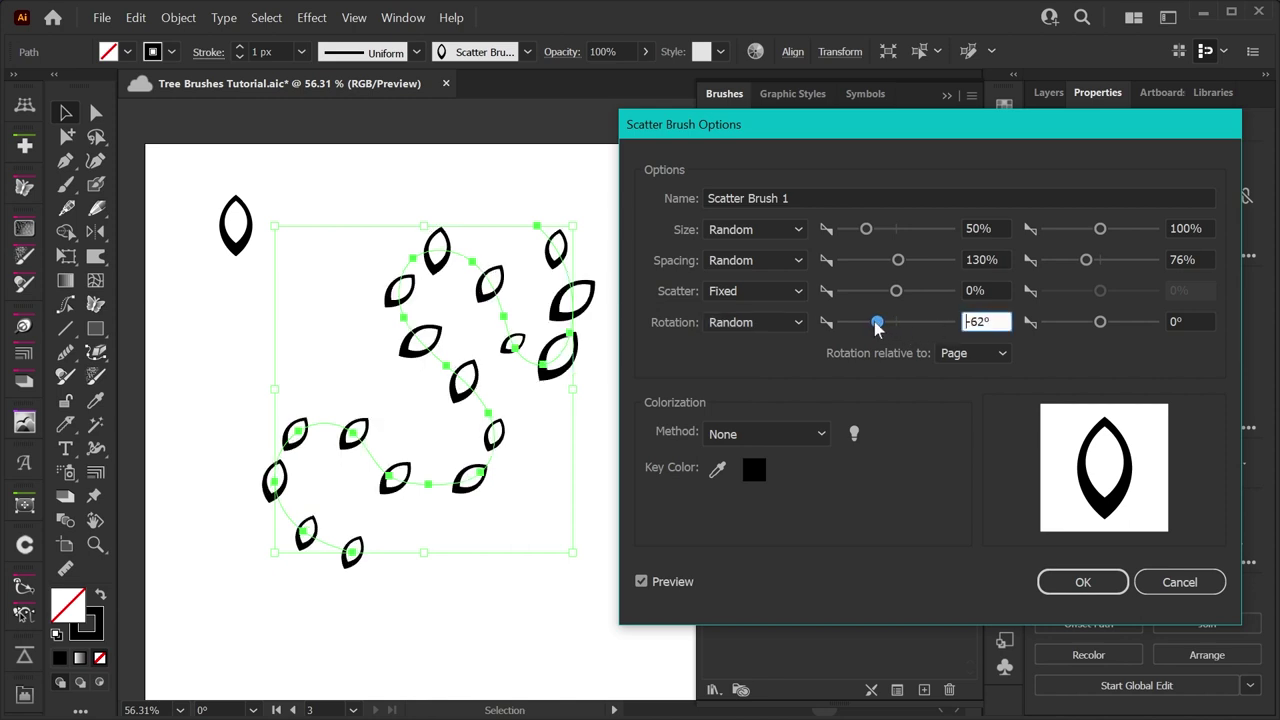
drag(1102, 328, 1126, 327)
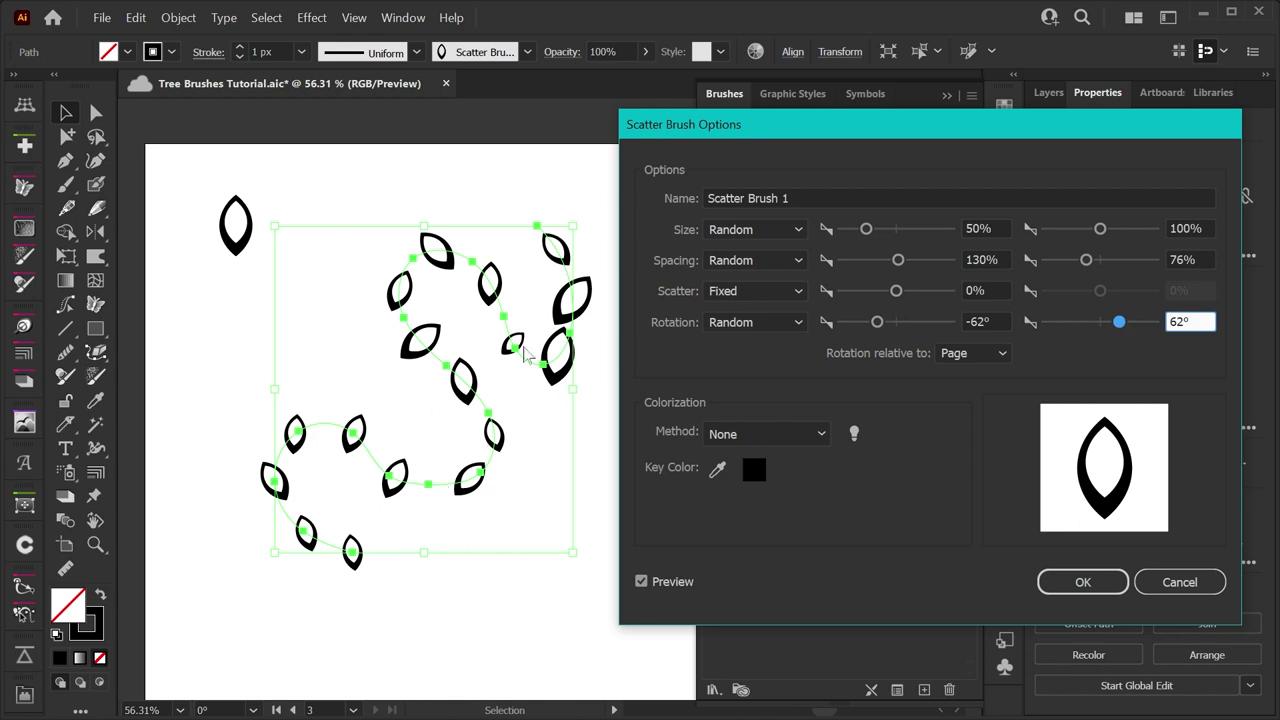
Set the leaf brush's colorization method to Hue Shift and apply the changes to the existing strokes
click(1084, 583)
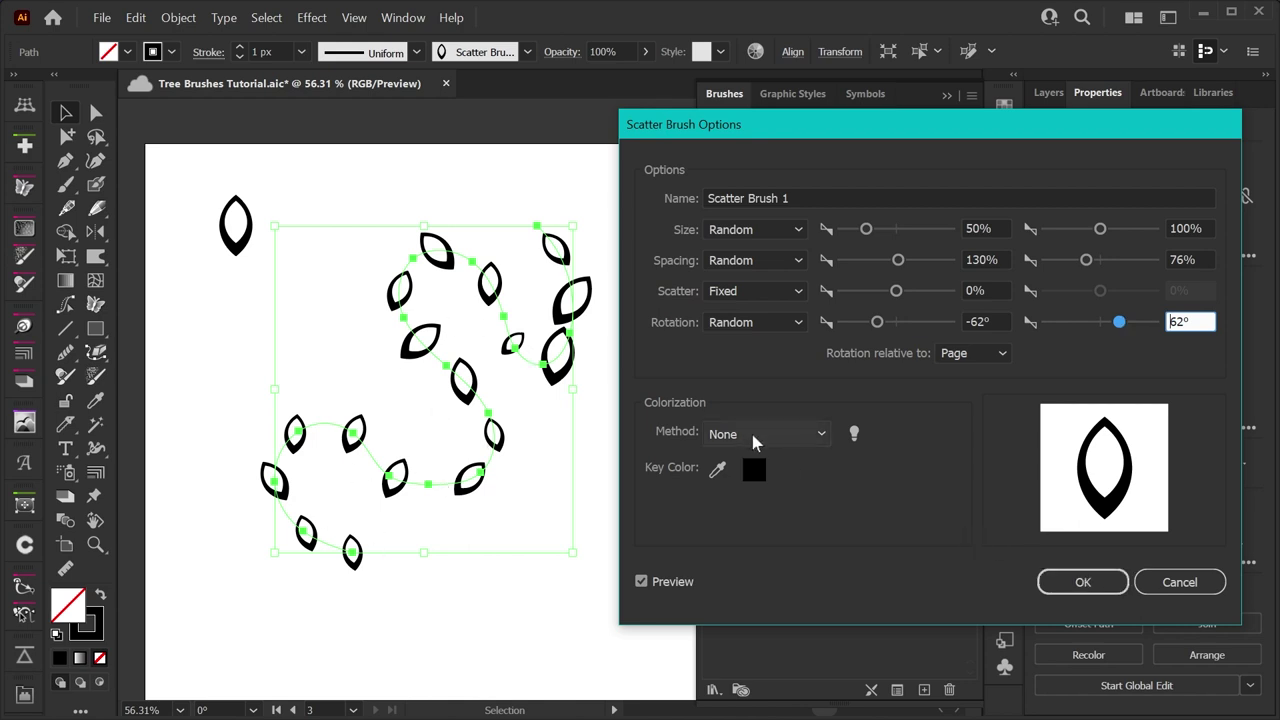
click(752, 432)
click(786, 521)
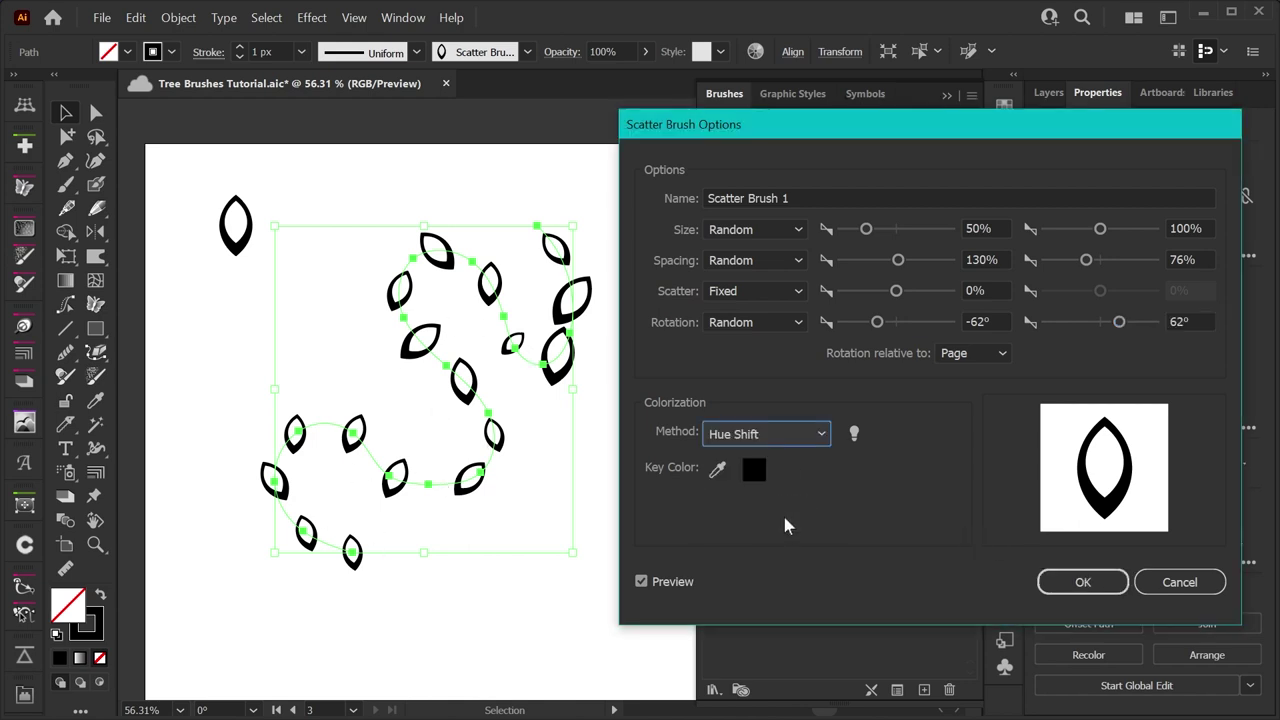
click(1084, 584)
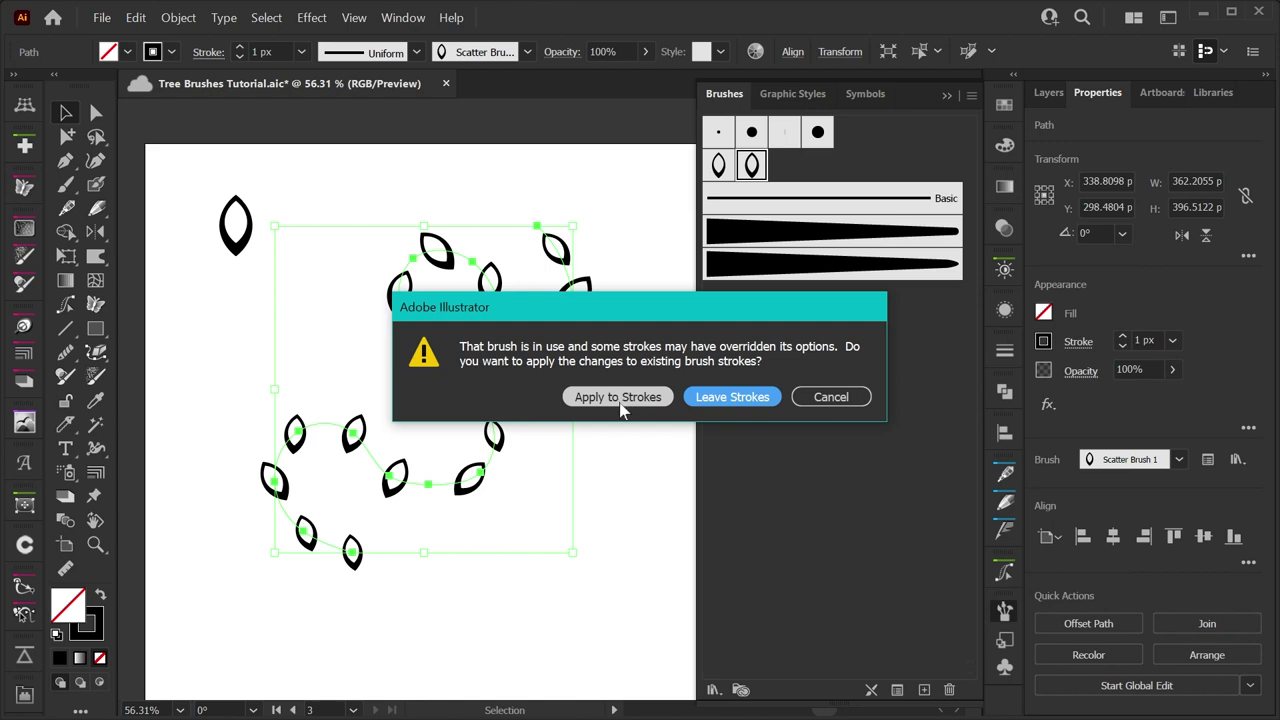
click(629, 400)
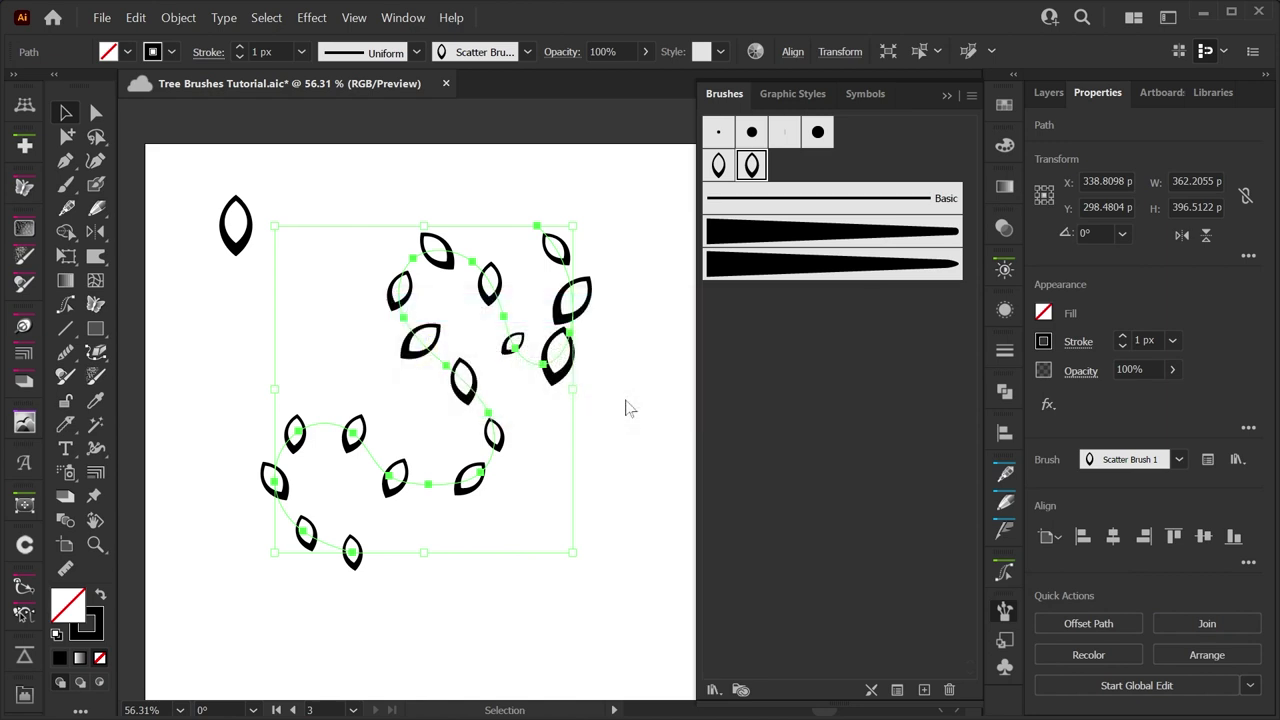
click(622, 506)
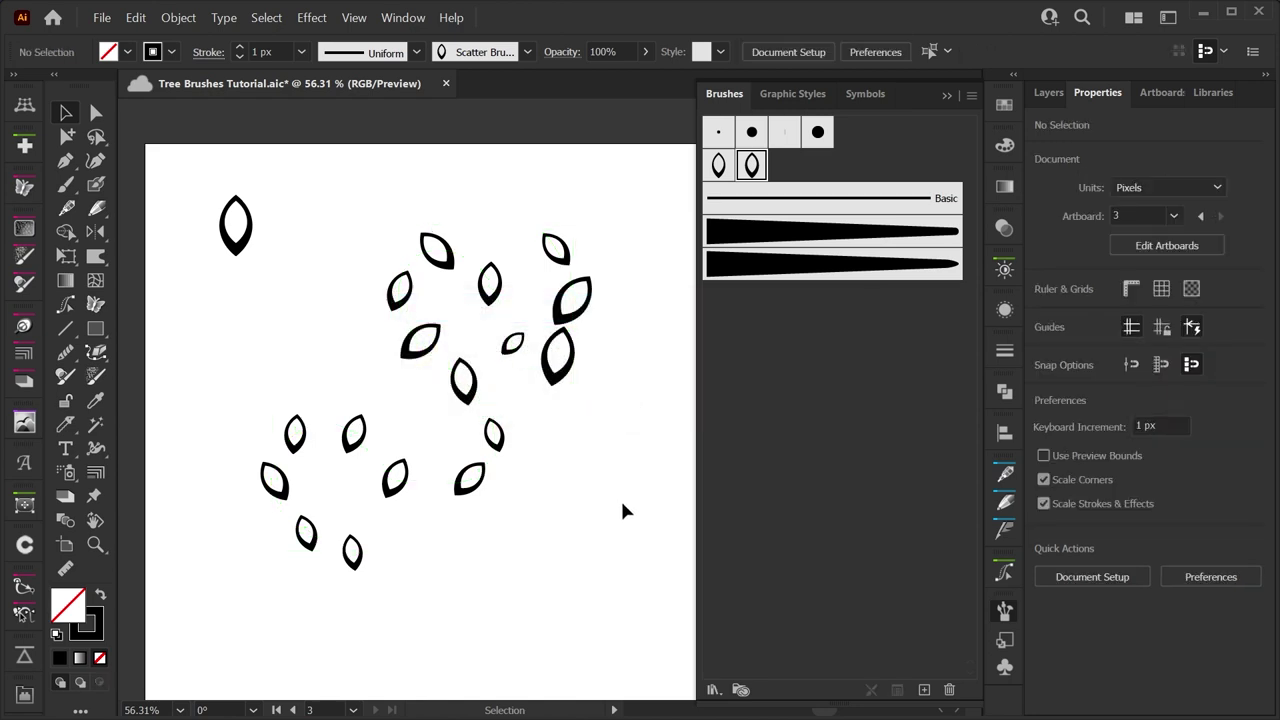
Duplicate the plain pine tree silhouette to the right of the textured pine on the second artboard
key(z)
alt+click(654, 451)
alt+click(514, 471)
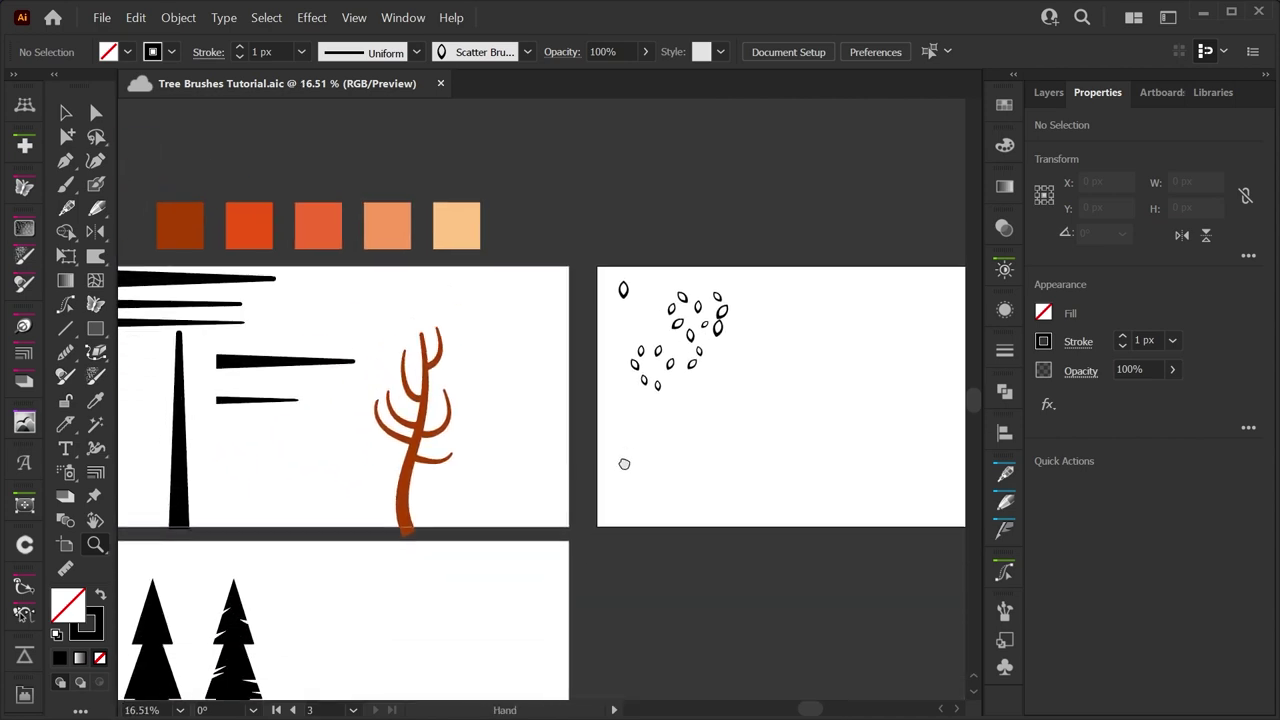
drag(623, 463, 580, 530)
scroll(580, 530, down, 3)
scroll(563, 520, left, 2)
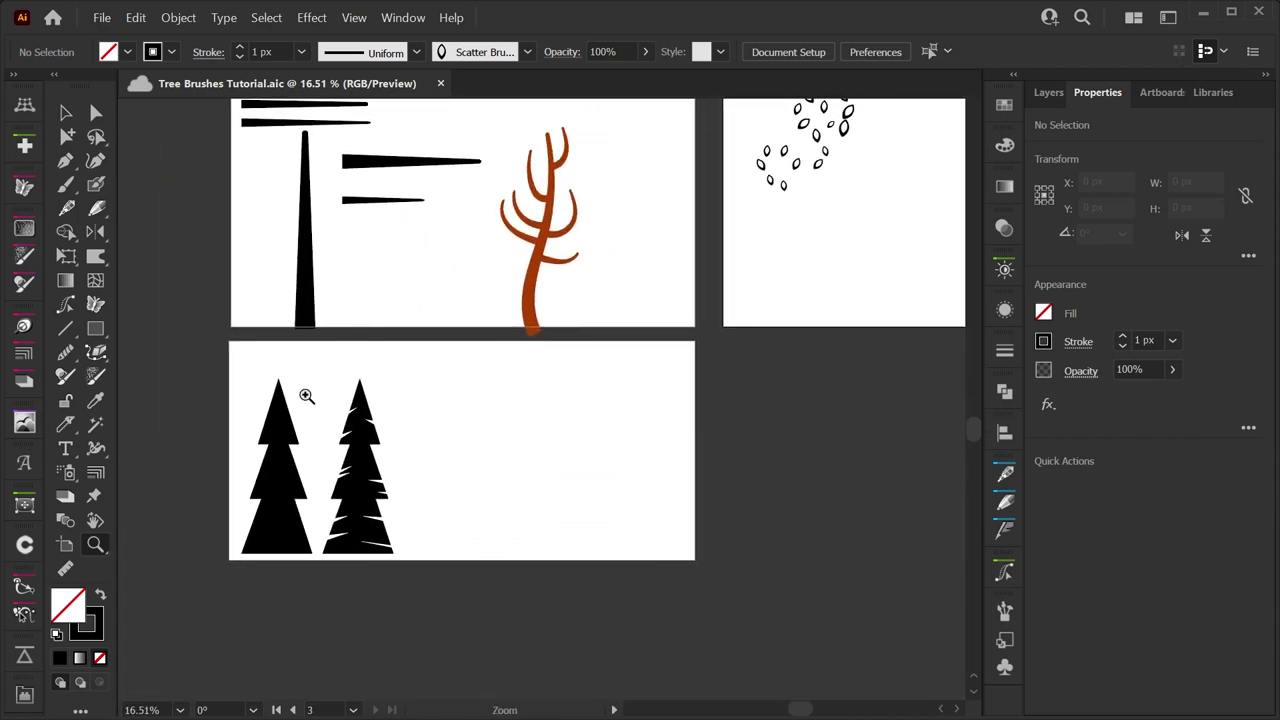
click(65, 113)
click(293, 530)
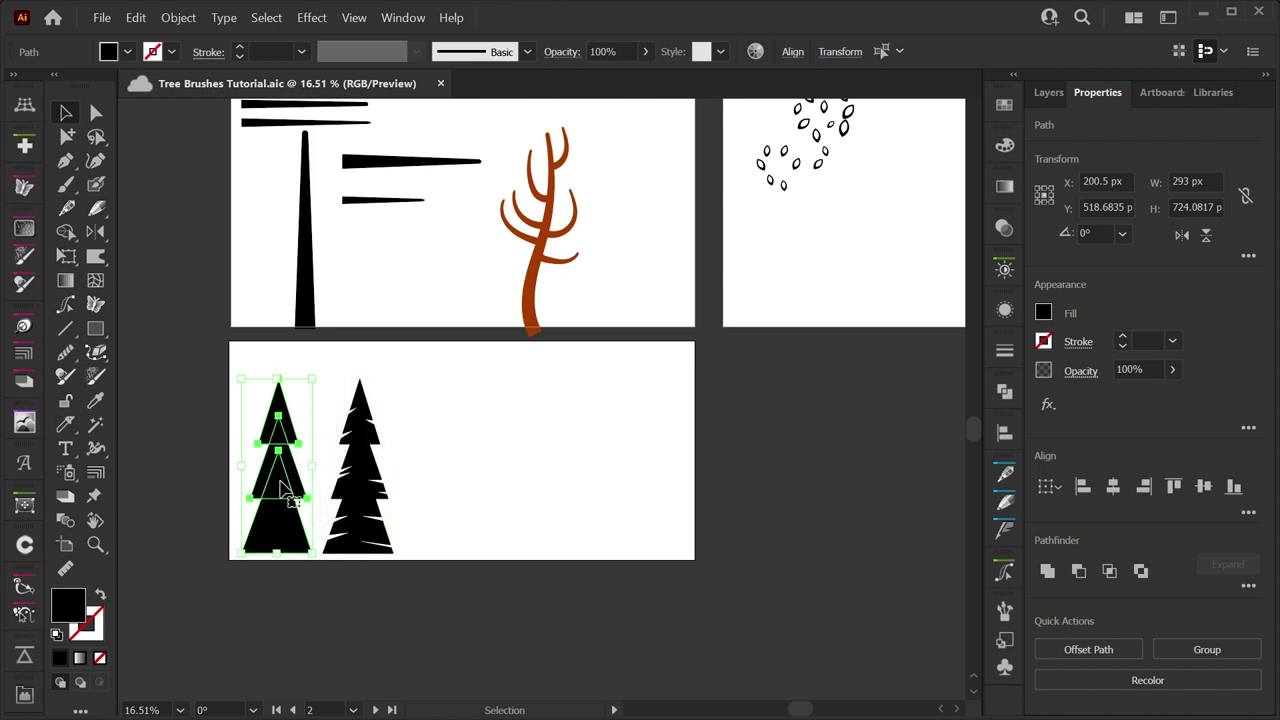
drag(283, 487, 488, 487)
Merge the overlapping triangles of the pine tree copy with the Unite shape mode
click(1005, 393)
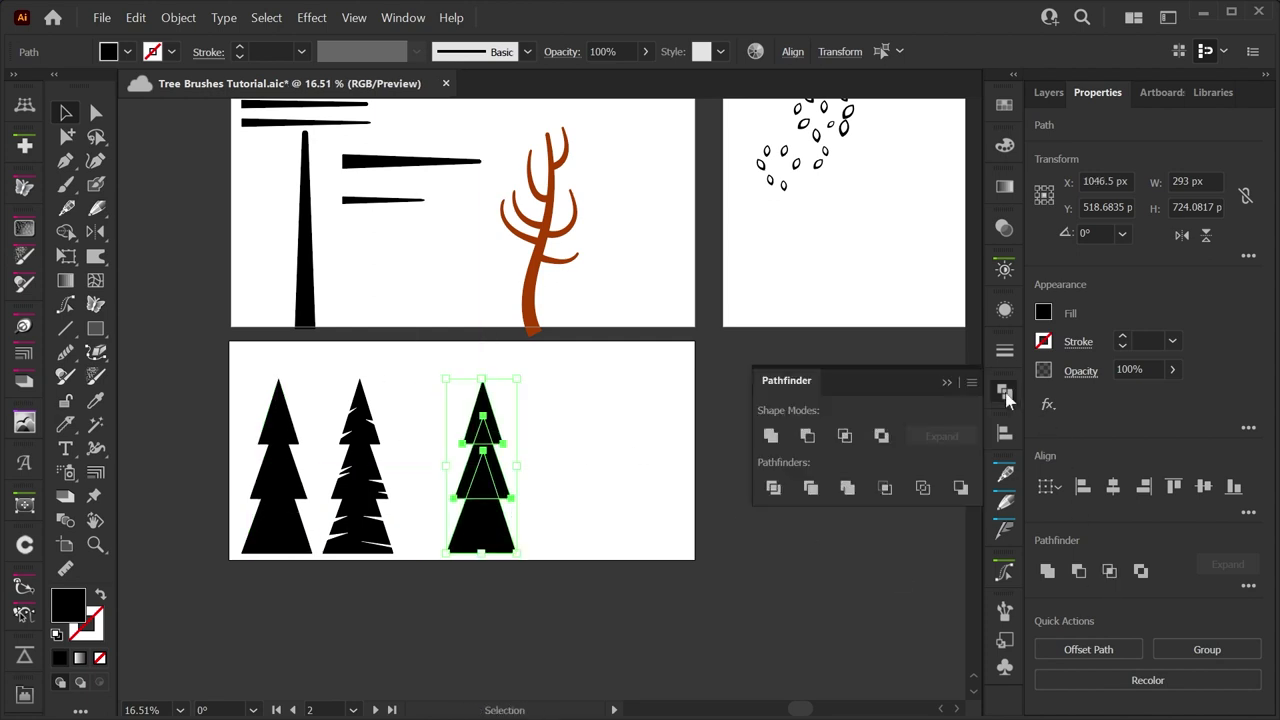
click(771, 437)
click(634, 466)
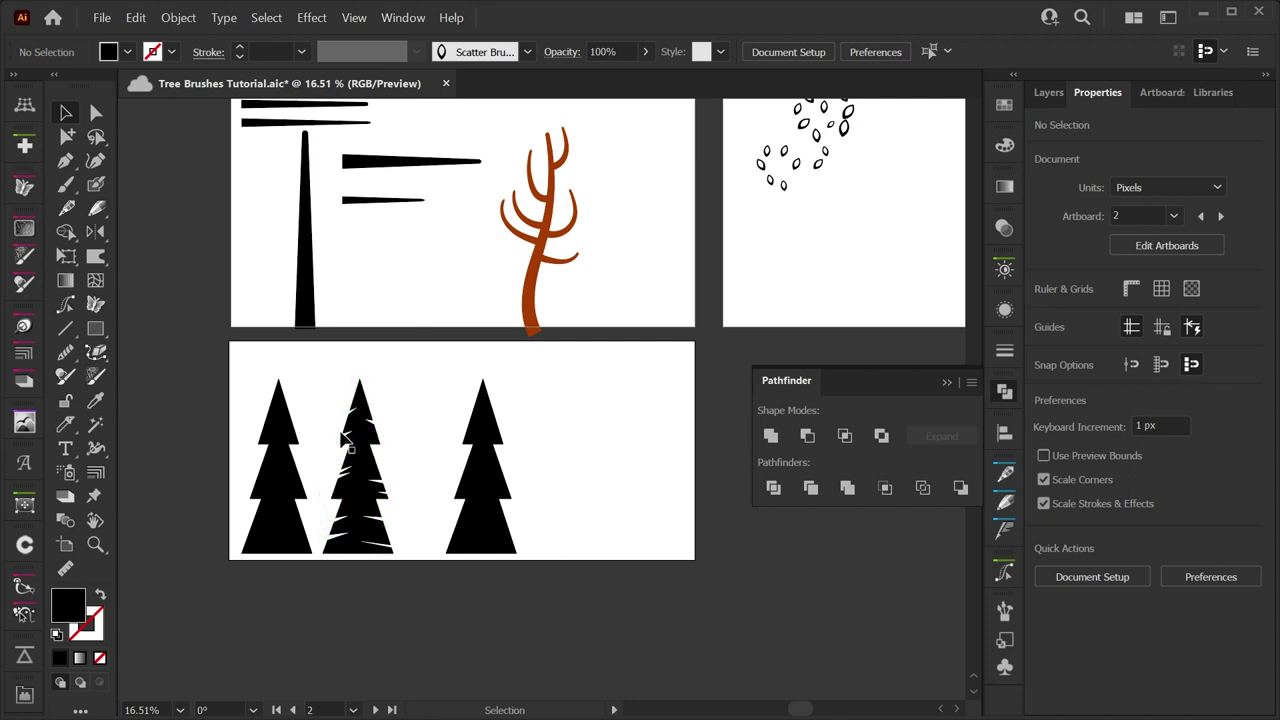
Examine in outline view how the white cut-out shapes are built along both sides of the textured pine
key(a)
key(ctrl+y)
key(v)
click(336, 478)
click(407, 488)
click(408, 505)
key(a)
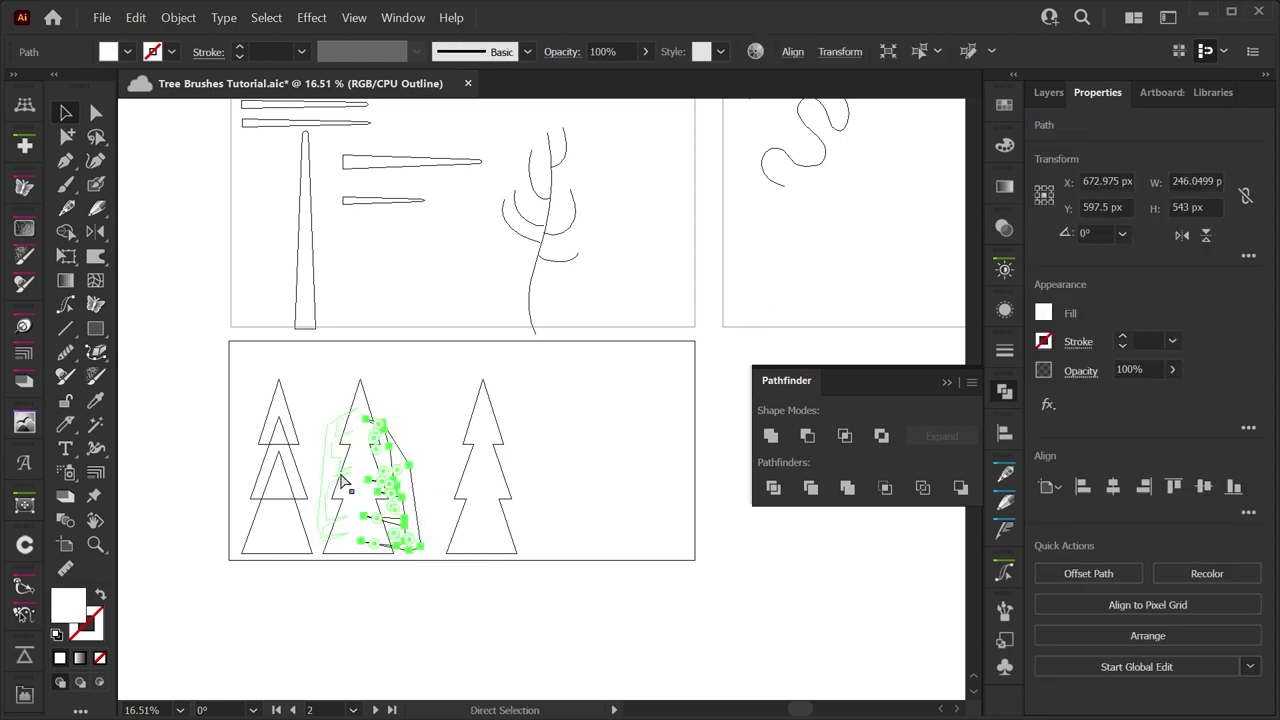
key(ctrl+y)
key(v)
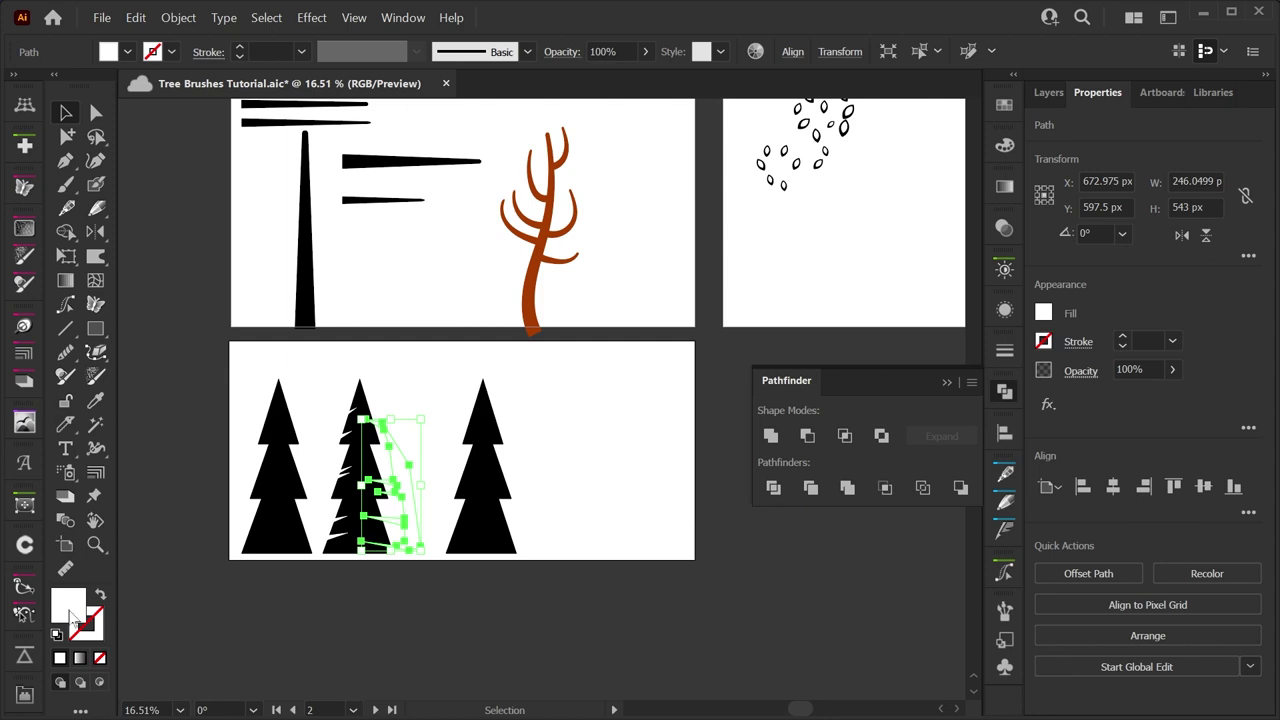
Draw a white zigzag shape with the Pen tool whose spikes cut into the left side of the merged pine
click(78, 163)
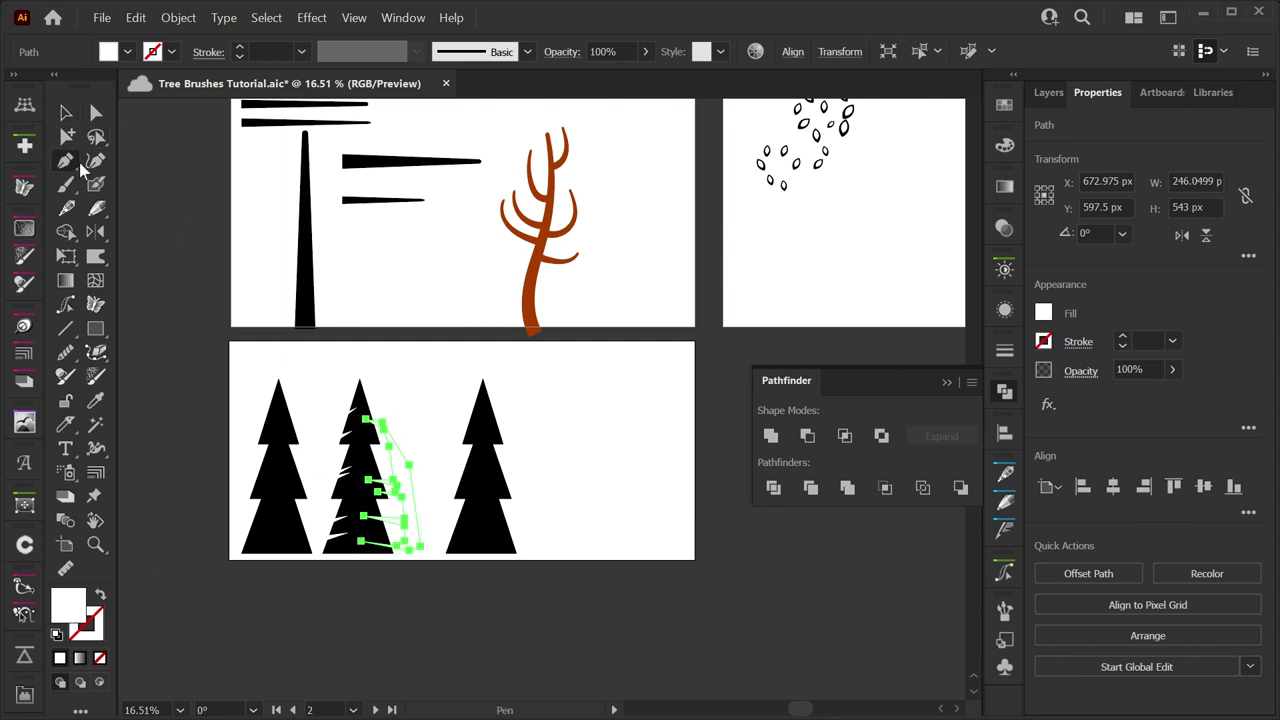
click(452, 410)
click(481, 408)
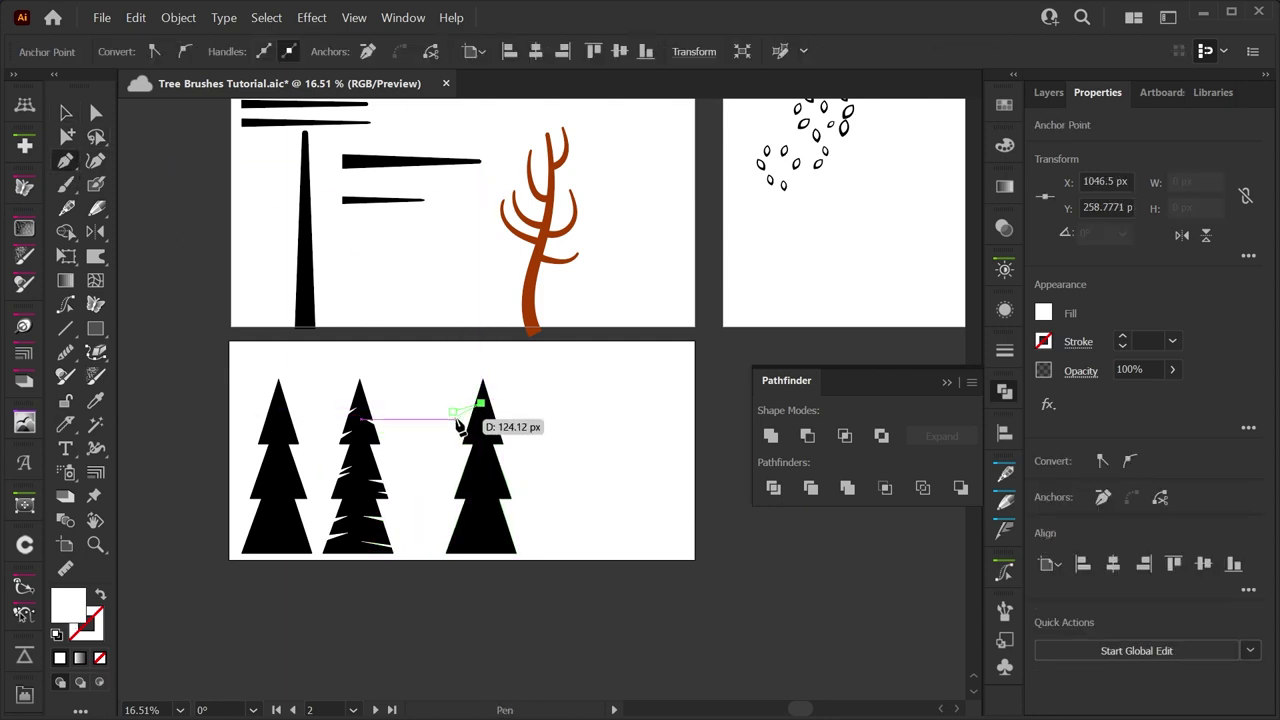
click(481, 418)
click(449, 437)
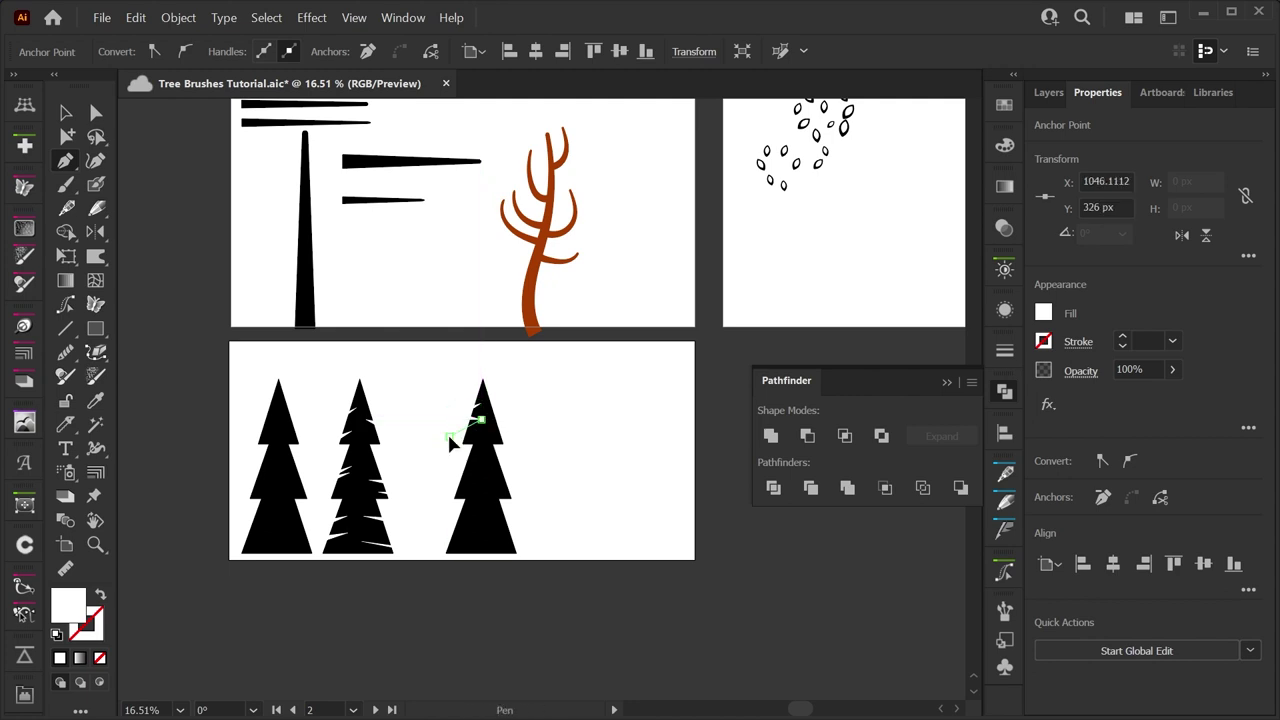
click(439, 457)
click(482, 450)
click(440, 474)
click(475, 474)
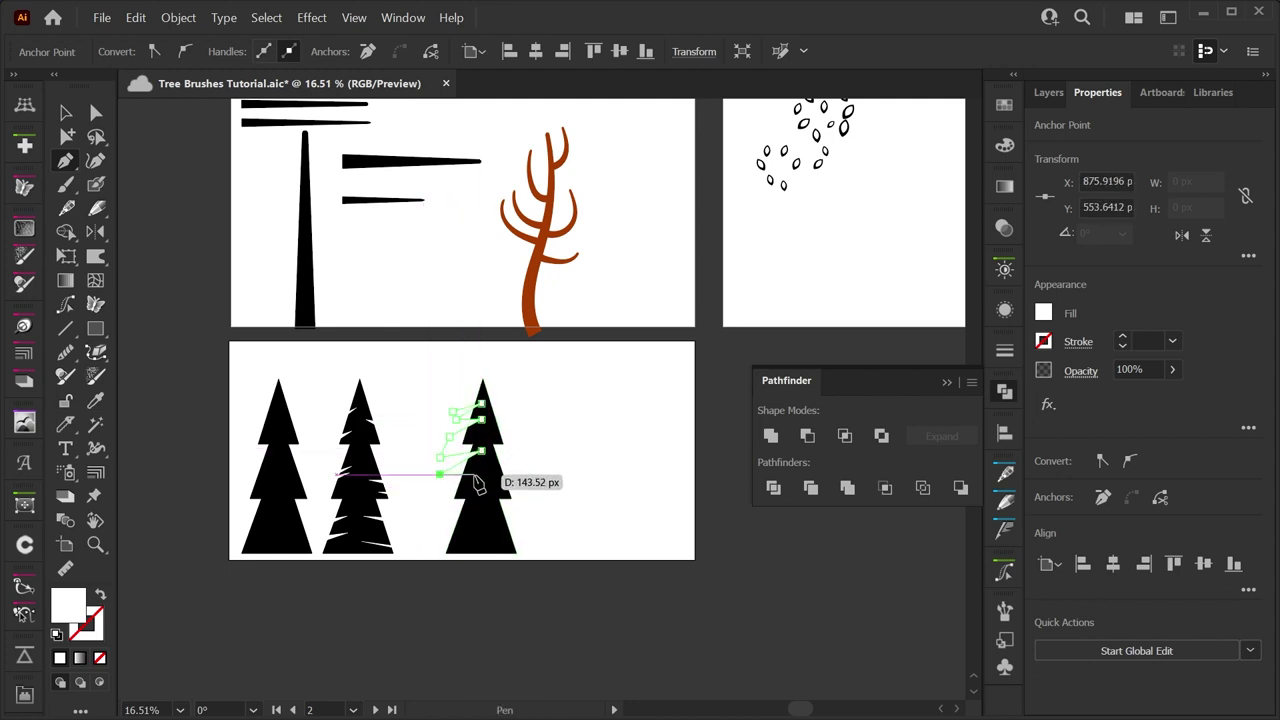
click(435, 513)
click(468, 521)
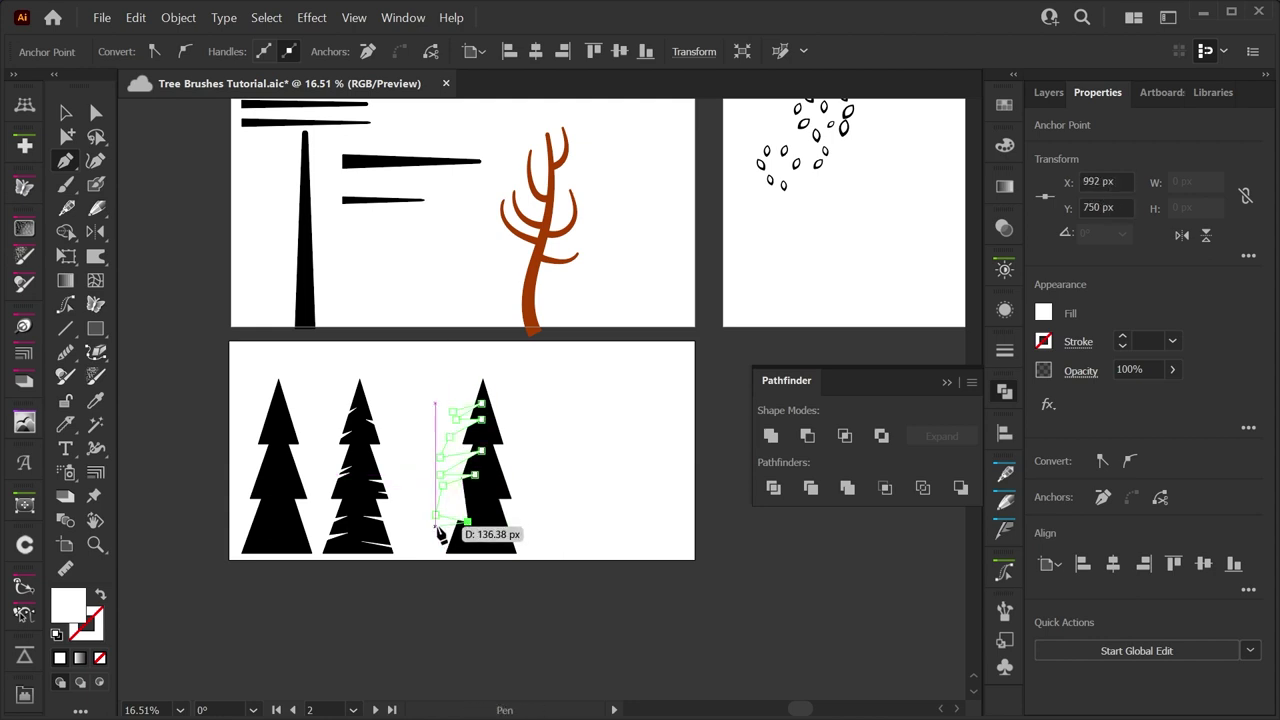
click(435, 550)
click(468, 534)
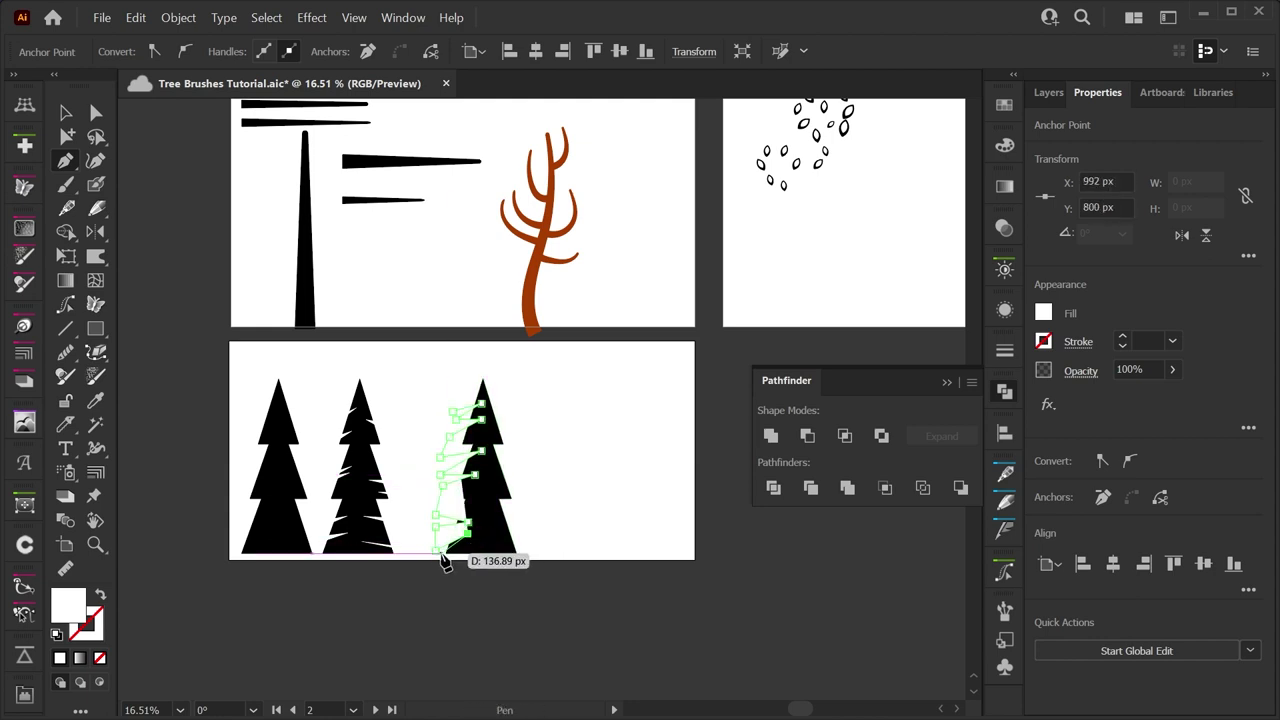
Close the left zigzag shape and draw a matching white one over the right side of the merged pine
drag(437, 560, 522, 543)
key(v)
click(425, 400)
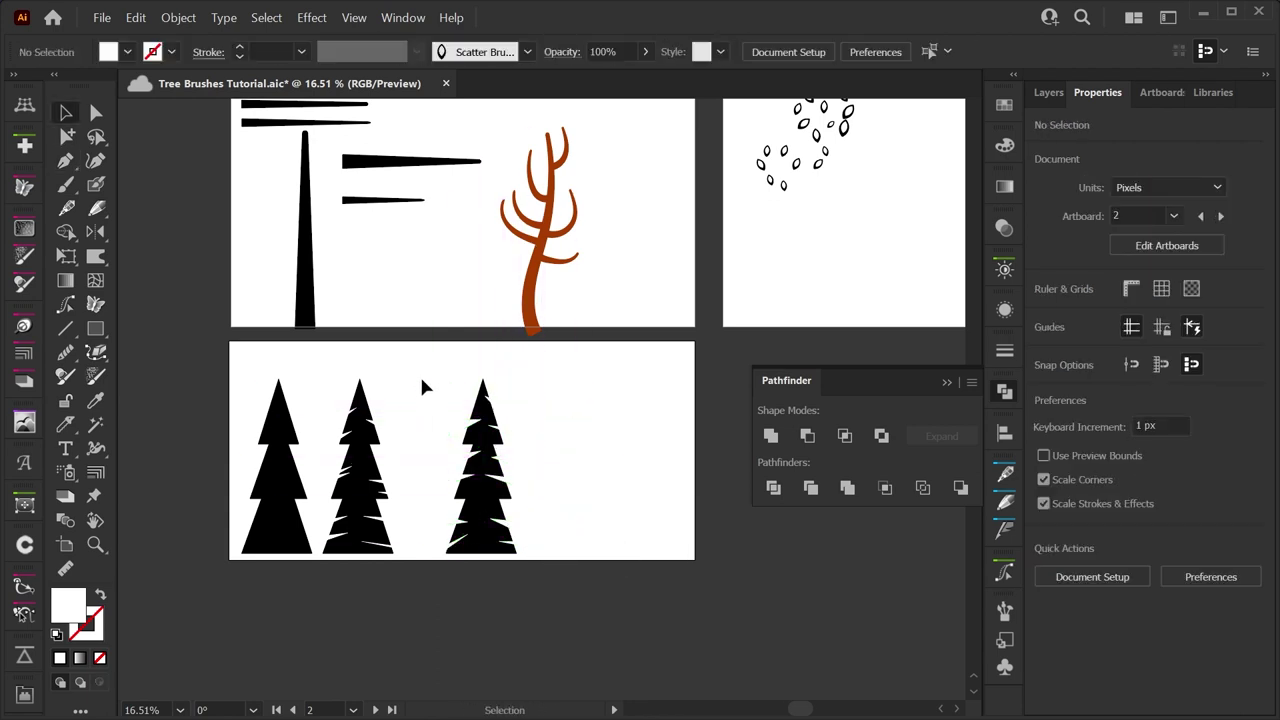
Cut the white zigzag shapes out of the merged pine with Minus Front and check its outline
drag(462, 374, 579, 488)
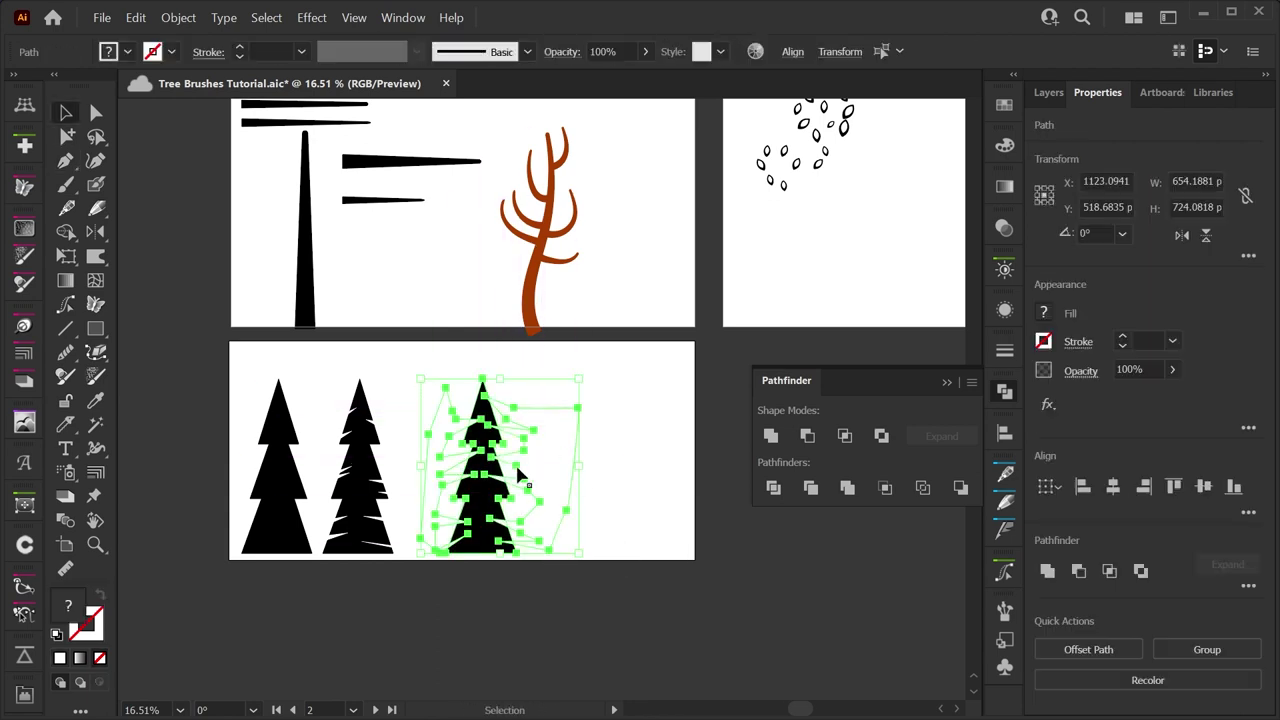
key(ctrl+s)
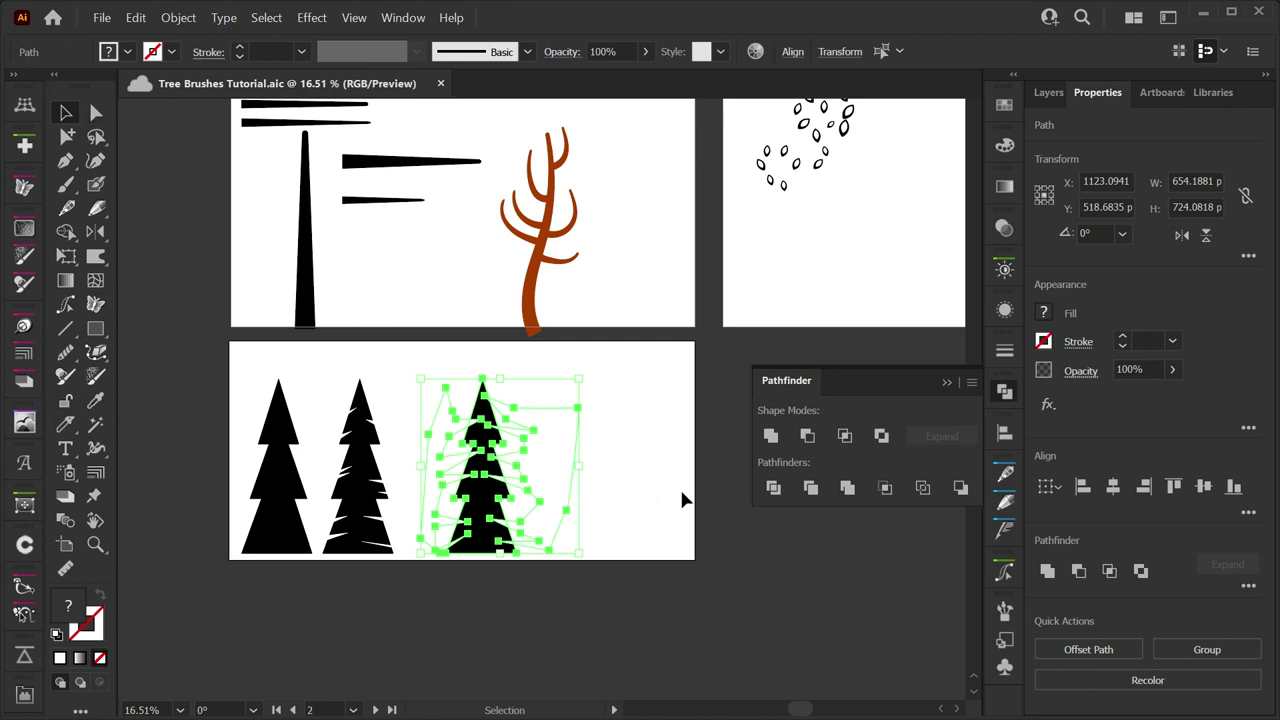
click(808, 436)
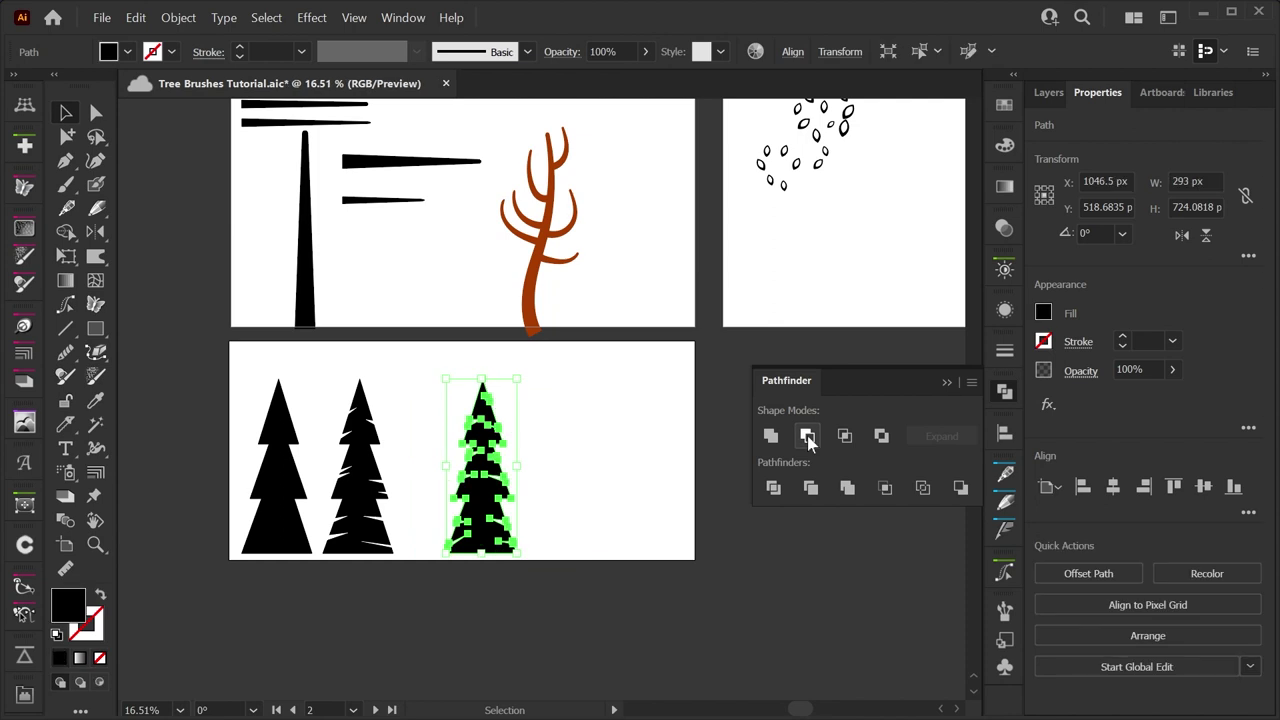
click(606, 477)
key(ctrl+y)
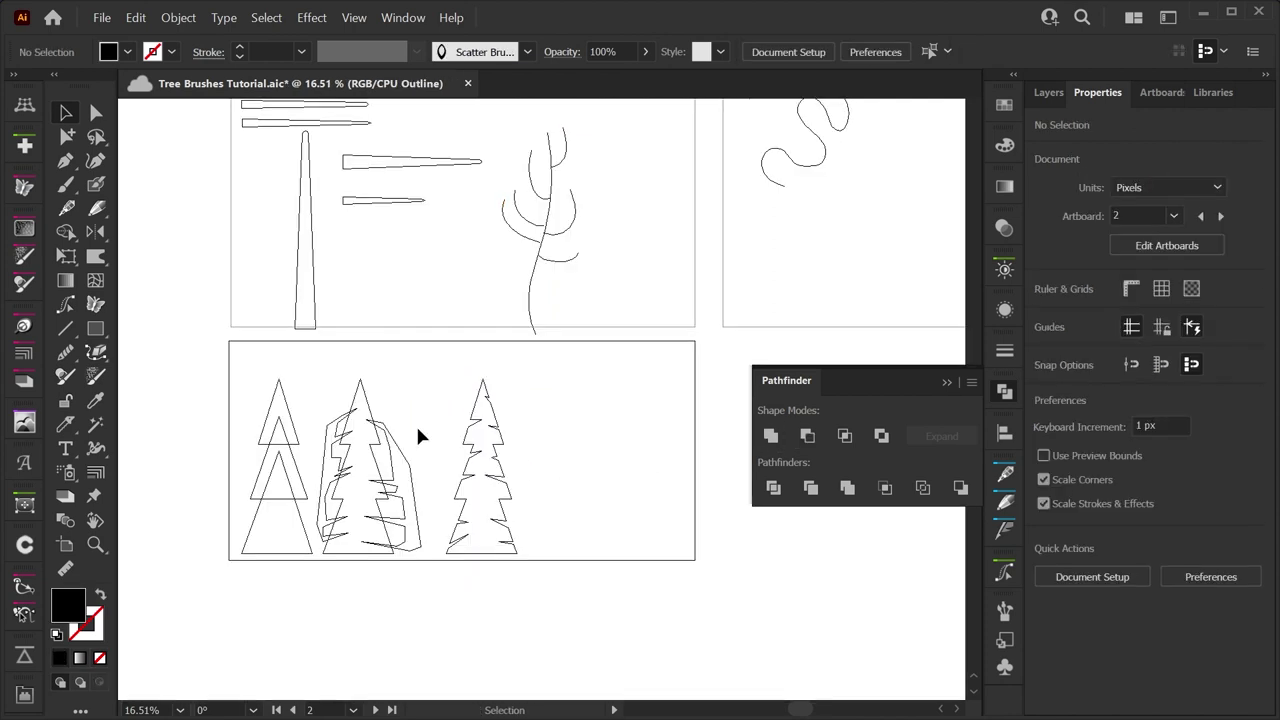
key(ctrl+y)
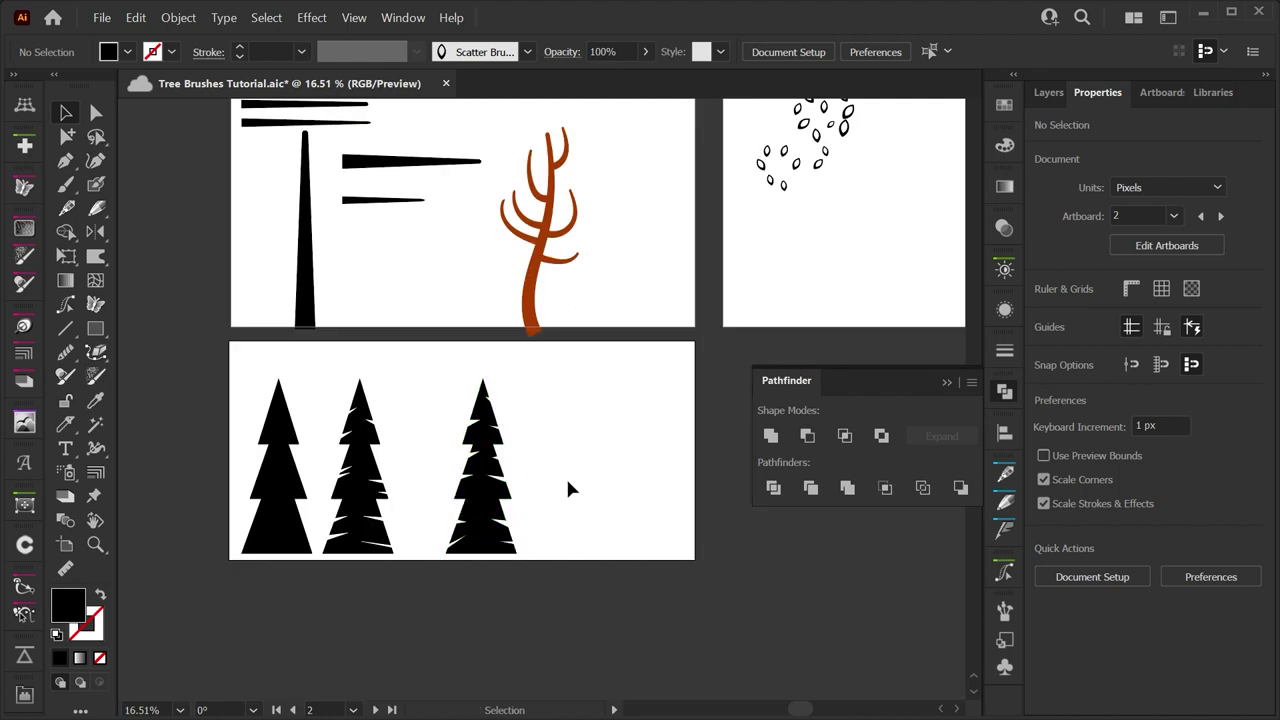
Place a copy of the textured pine beside it, rotated 270° to lie horizontally and scaled to about 494 px long
drag(554, 483, 588, 522)
drag(631, 369, 671, 430)
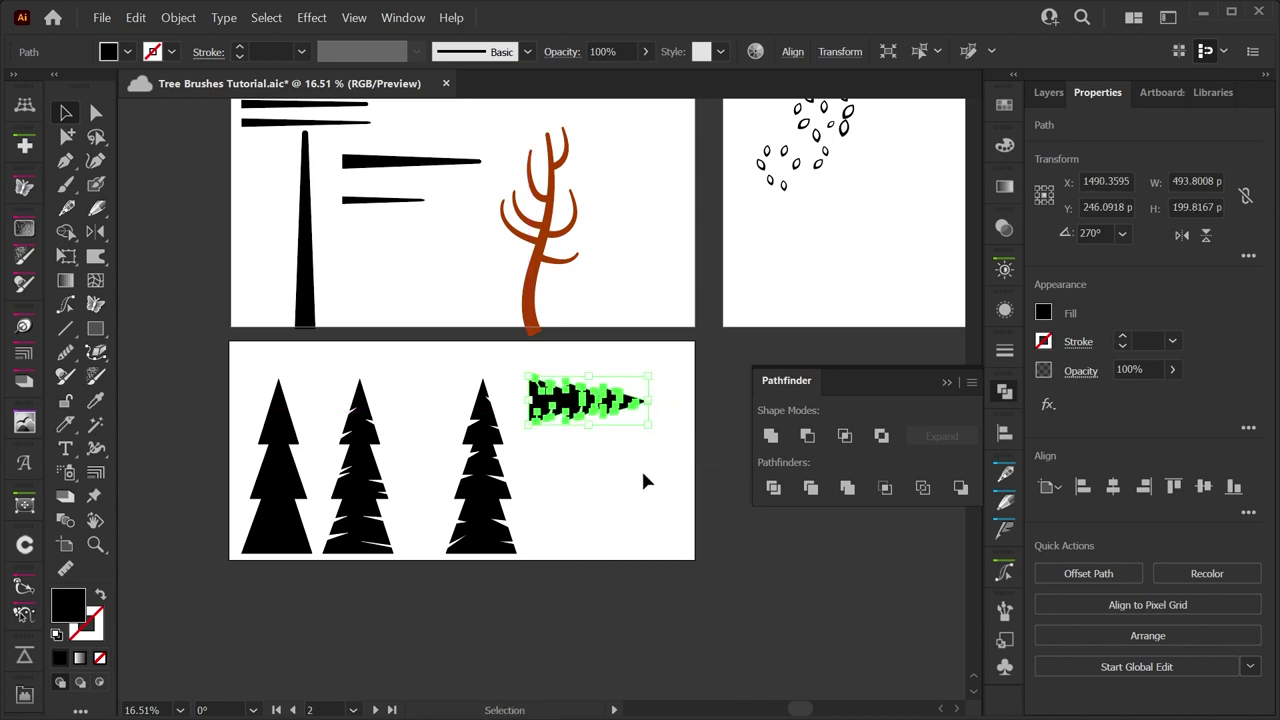
click(641, 471)
Start a new art brush from the horizontal textured pine
mouse_move(577, 409)
mouse_down()
mouse_move(640, 437)
mouse_move(807, 353)
mouse_up()
click(1005, 393)
click(1005, 610)
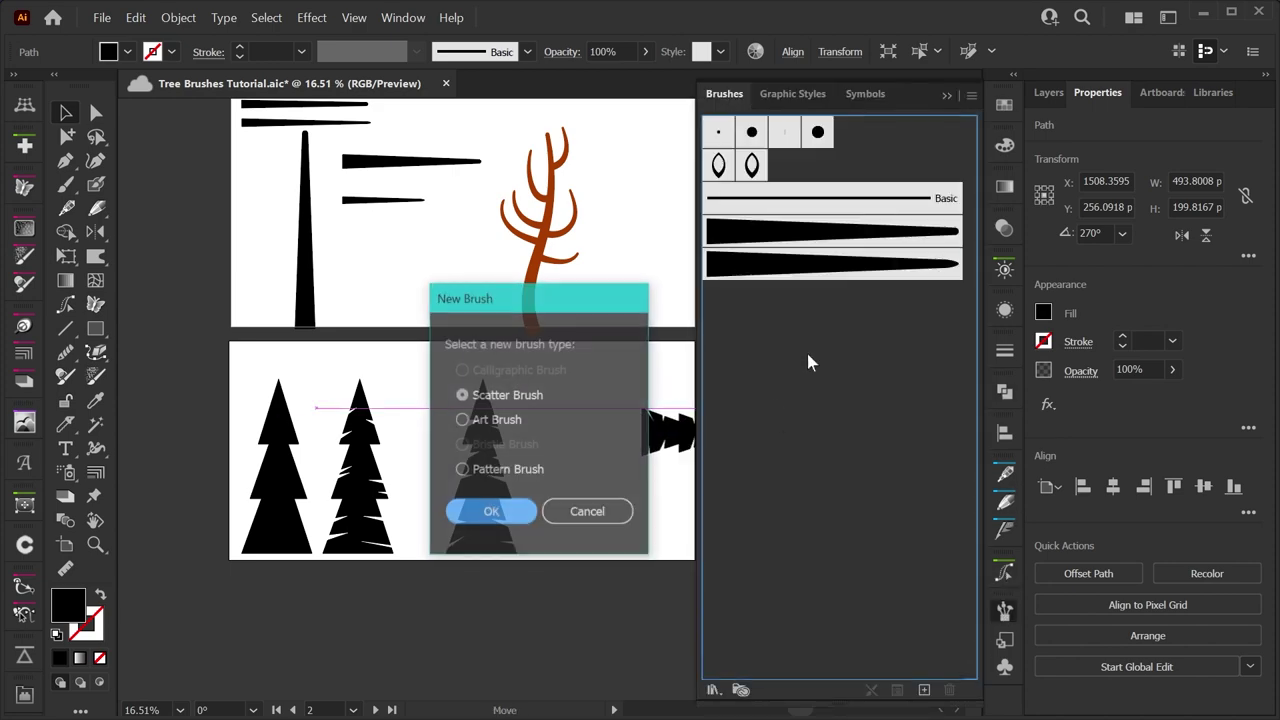
click(490, 420)
click(503, 519)
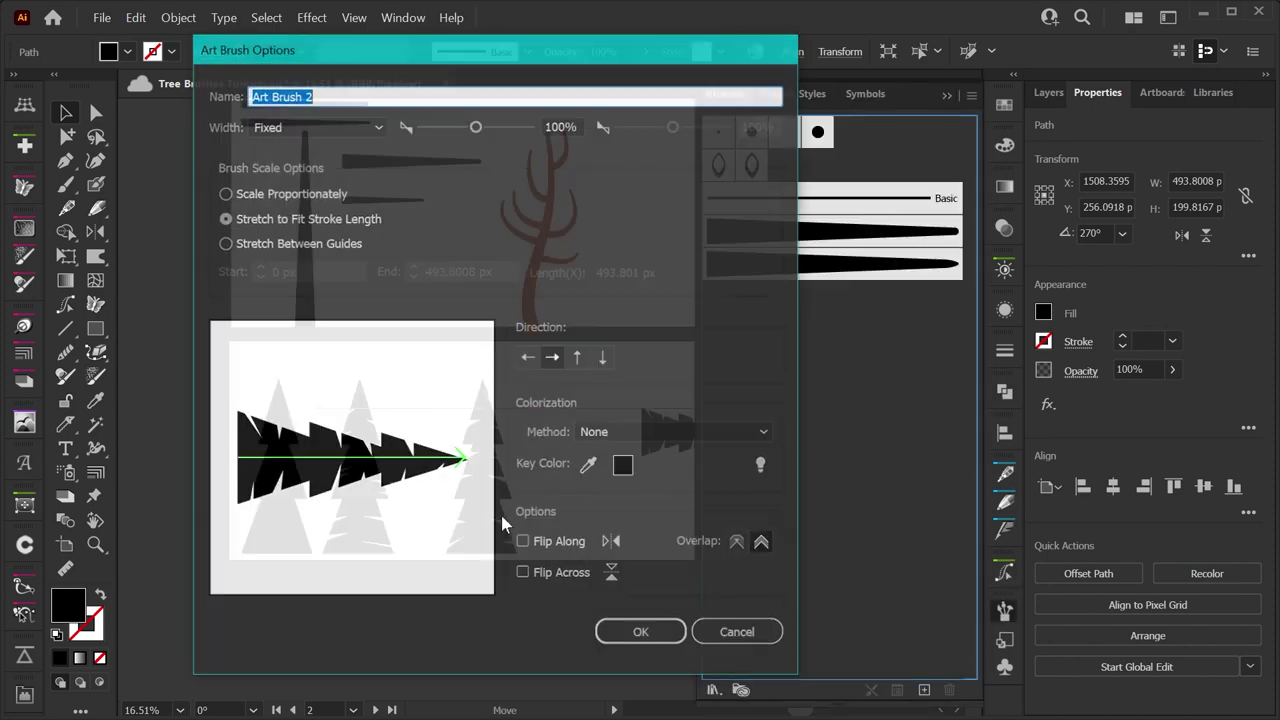
Create the pine art brush with Hue Shift colorization and Scale Proportionately as its brush scale option
click(648, 430)
click(651, 516)
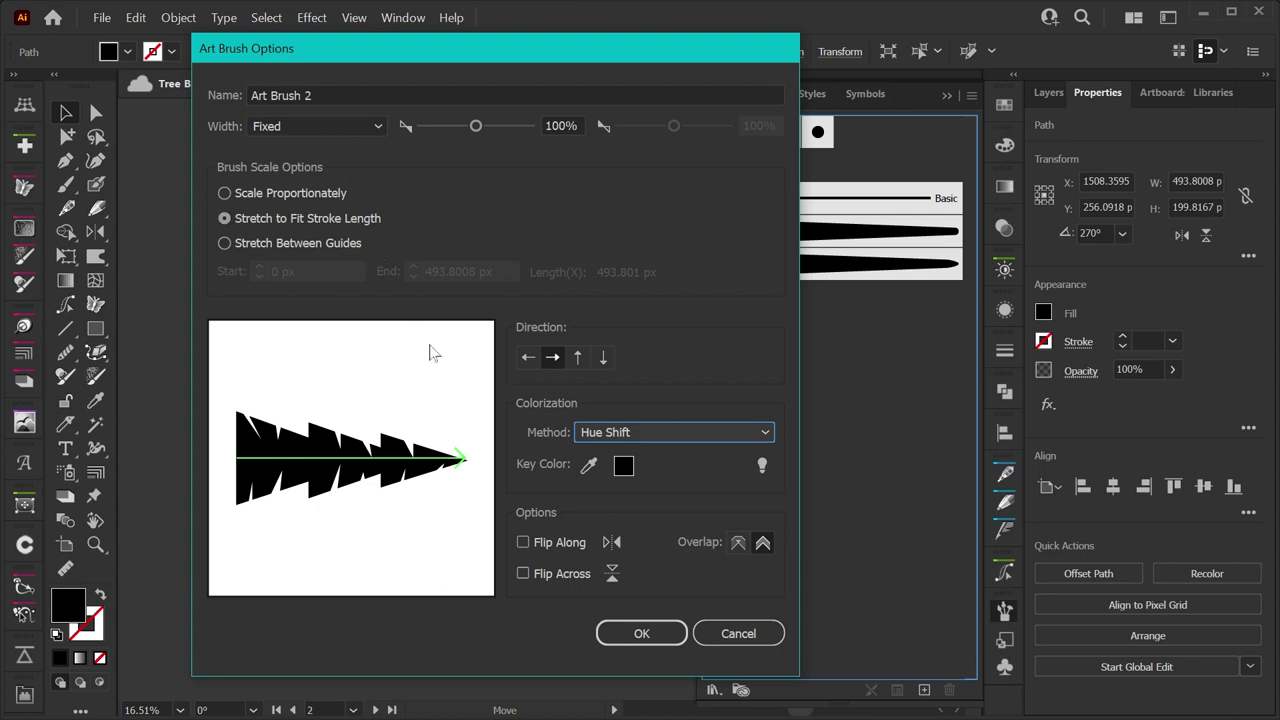
click(290, 193)
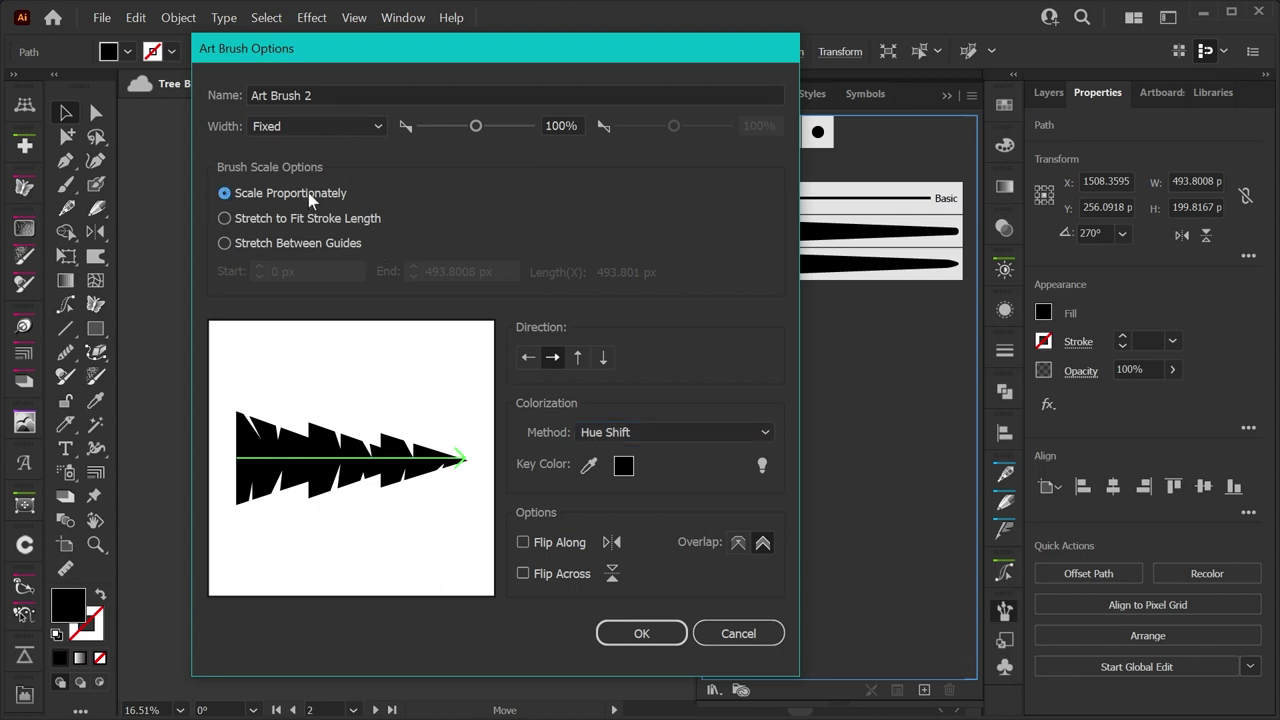
click(641, 633)
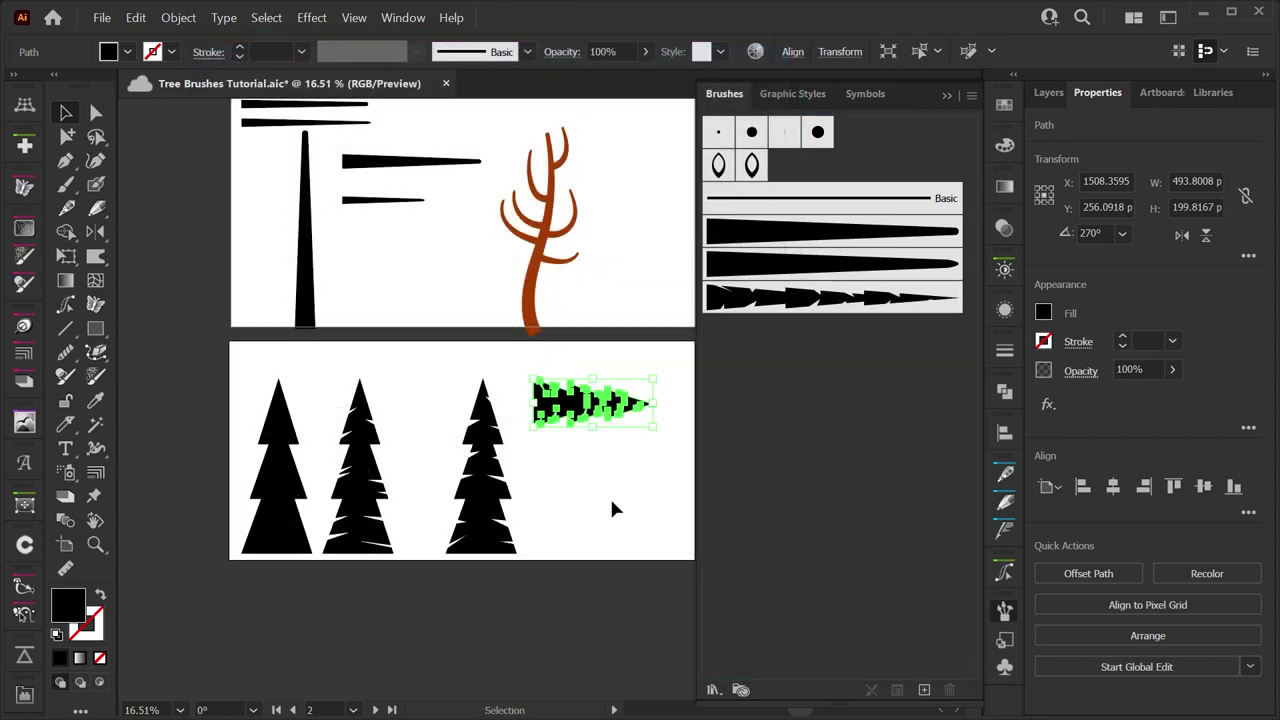
Paint upright test pines of different heights with the new pine art brush beside the tree shapes
click(615, 512)
click(65, 185)
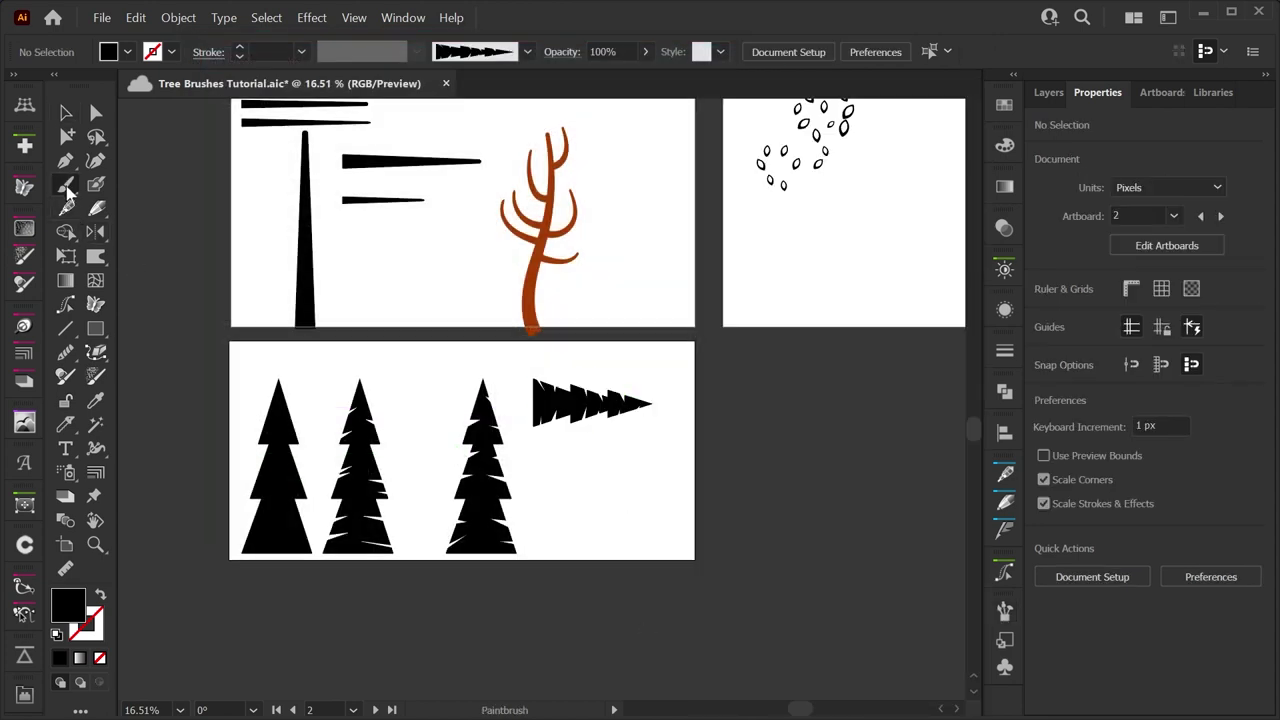
drag(643, 552, 640, 482)
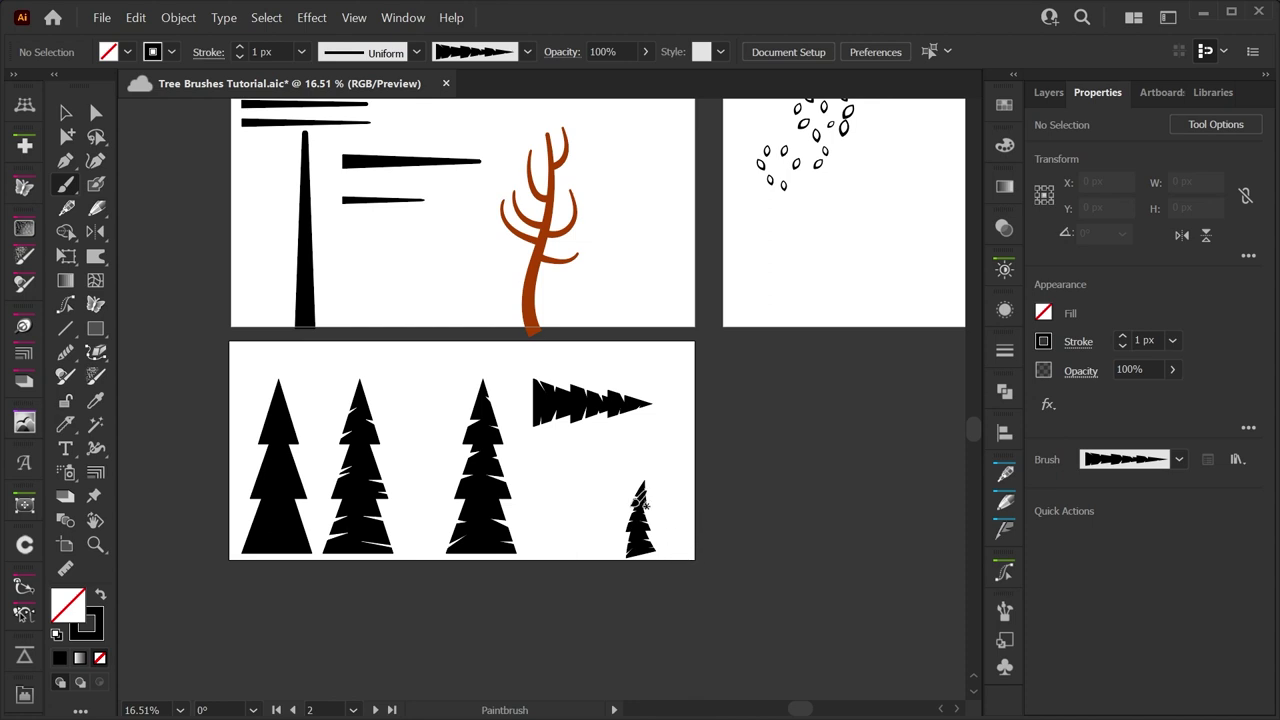
drag(683, 547, 673, 380)
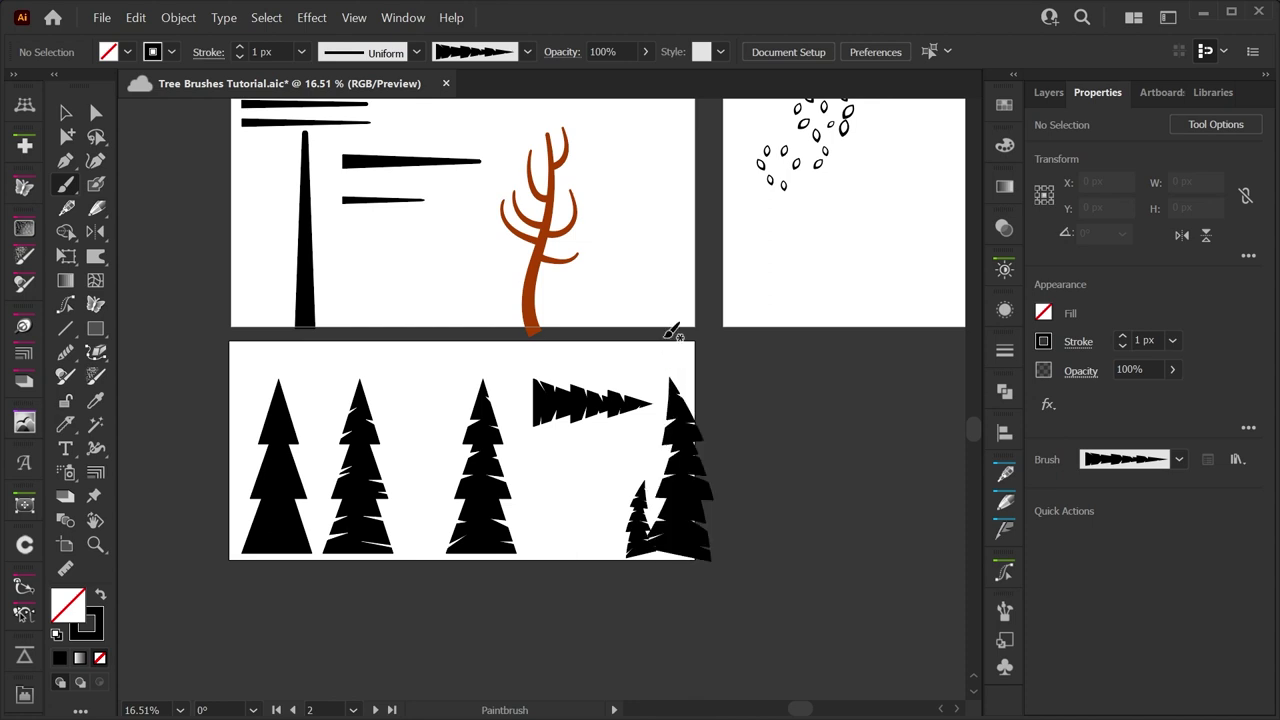
drag(766, 546, 780, 405)
mouse_move(746, 534)
mouse_down()
mouse_move(740, 418)
mouse_move(540, 466)
mouse_up()
key(v)
key(z)
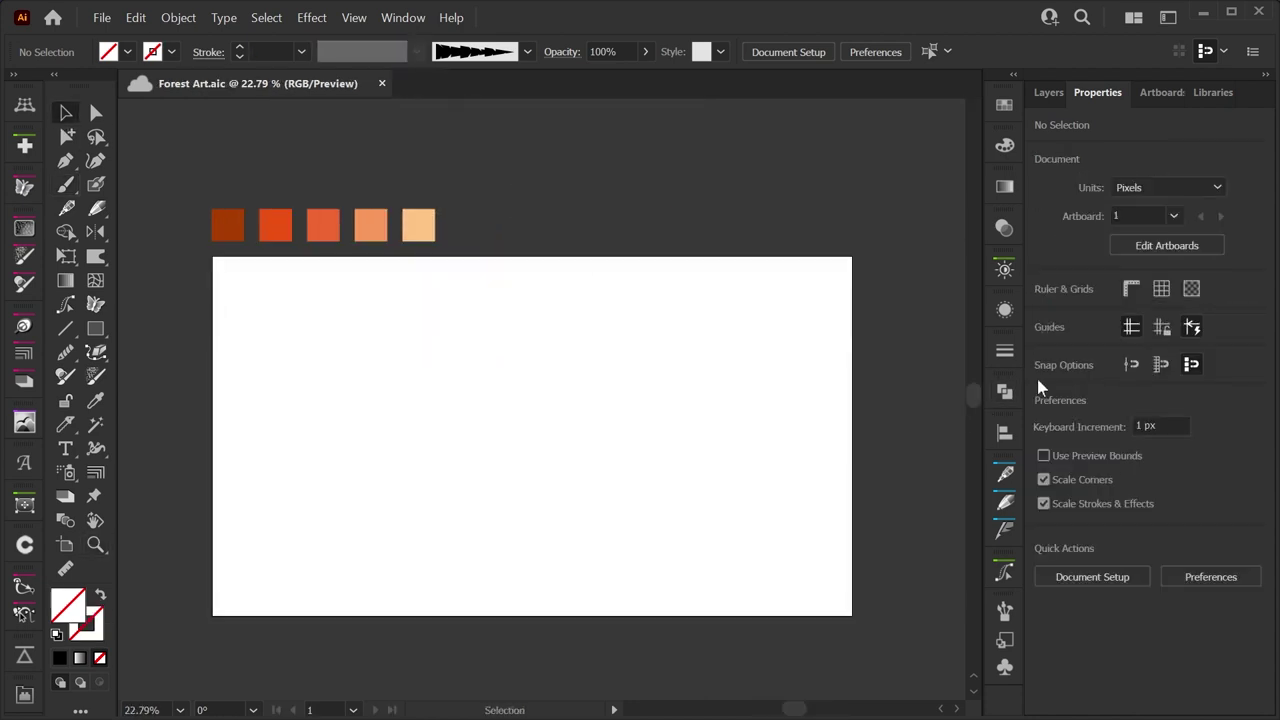
In the Forest Art document, cover the artboard with a 1920 by 1080 px rectangle filled with the lightest peach swatch
click(96, 328)
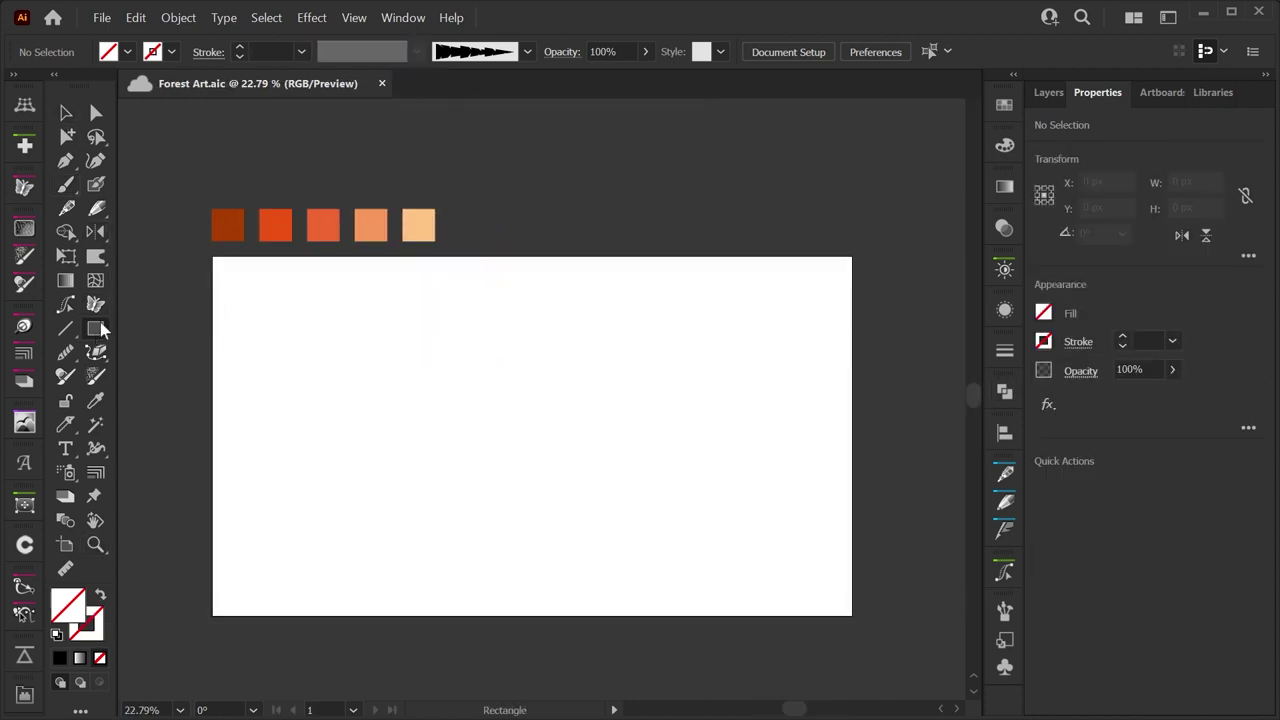
drag(212, 257, 852, 616)
key(i)
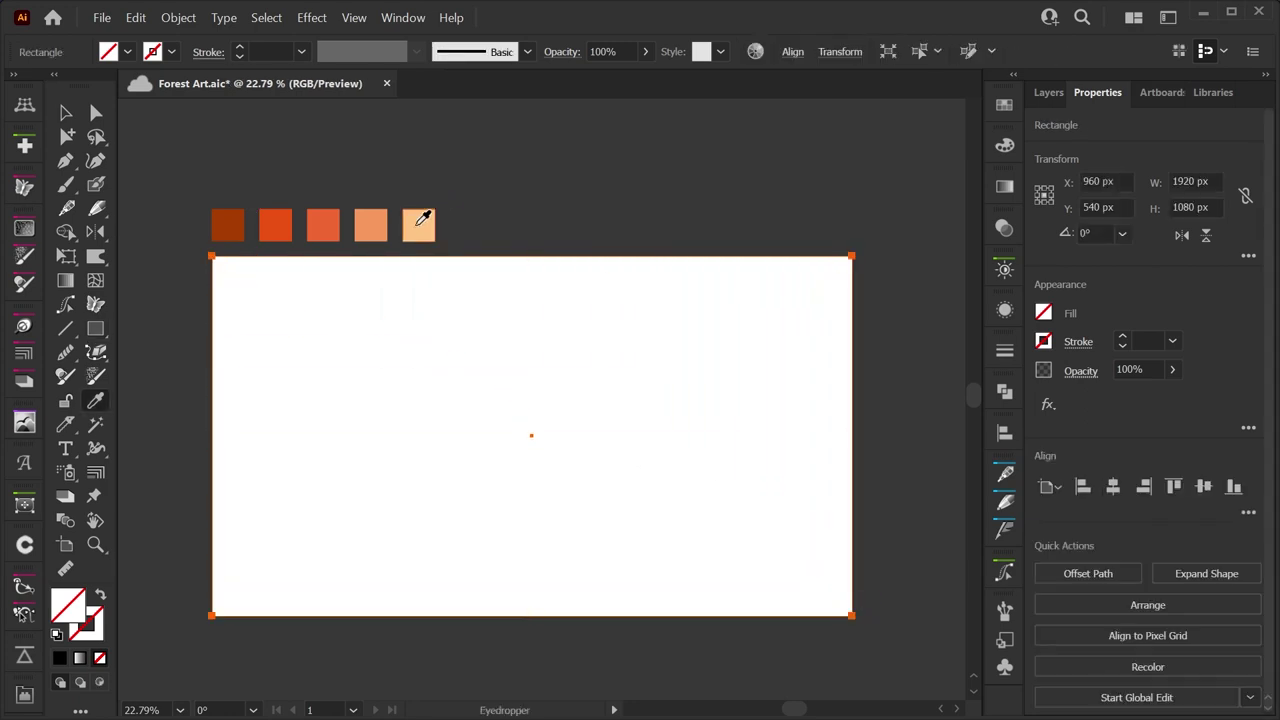
click(428, 218)
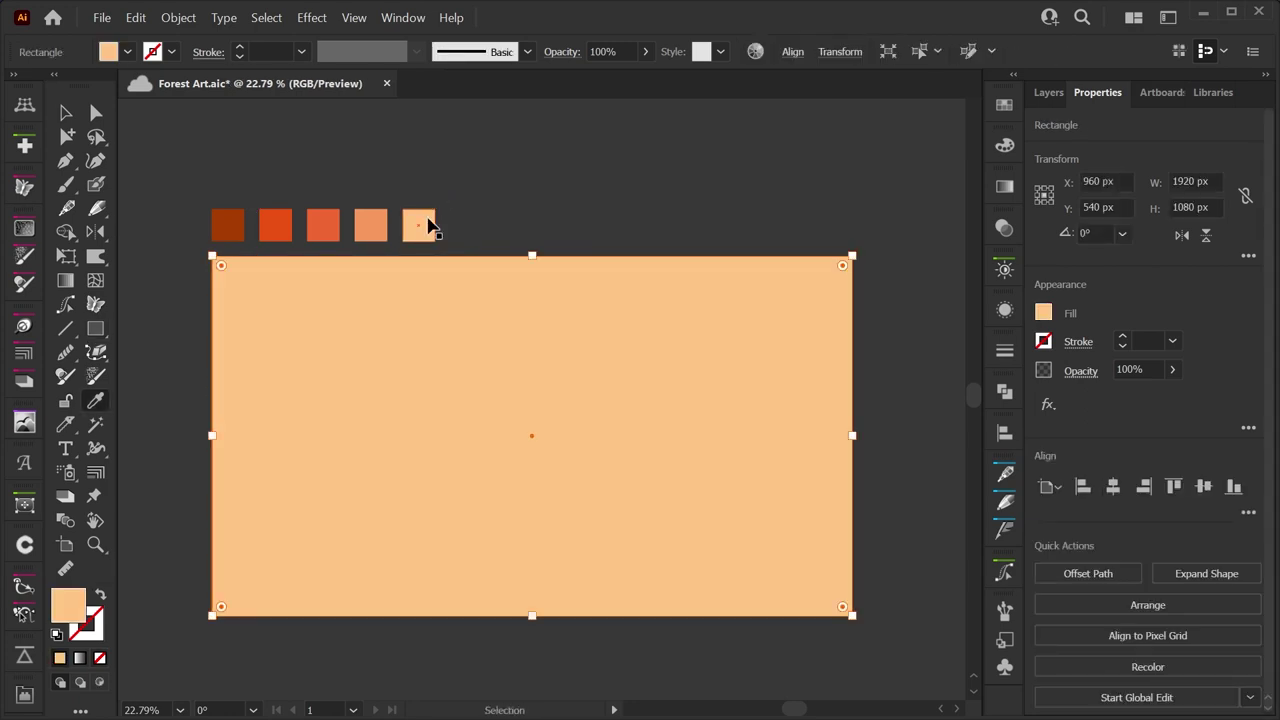
key(ctrl+shift+a)
key(v)
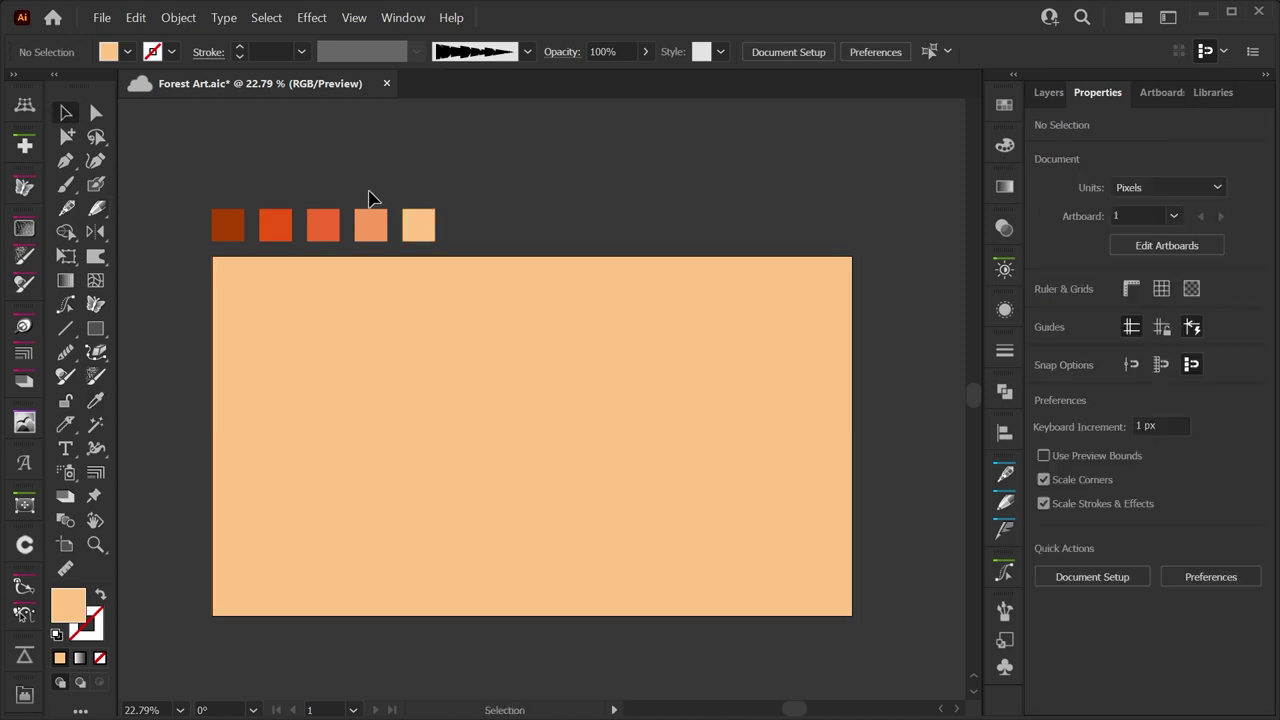
Paint a curved trunk rising from the artboard's lower edge, using the first tapered art brush and the darkest brown swatch as stroke
click(100, 594)
key(i)
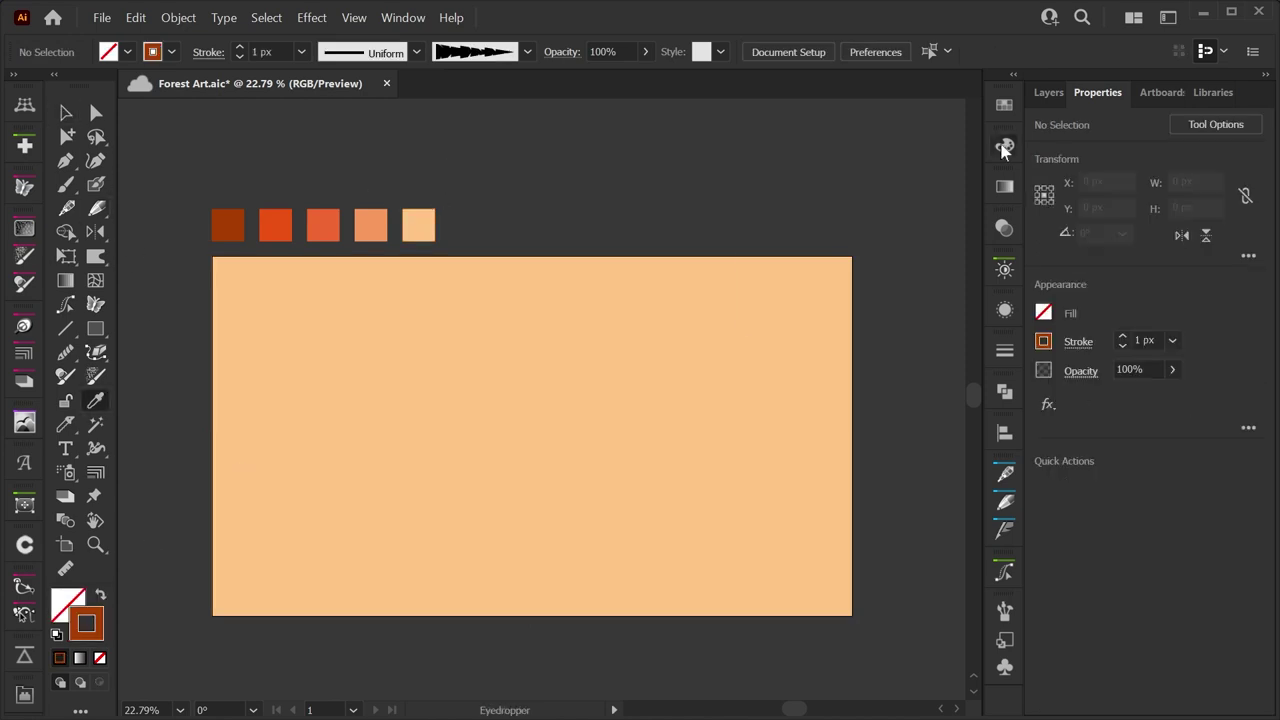
click(1005, 612)
click(773, 240)
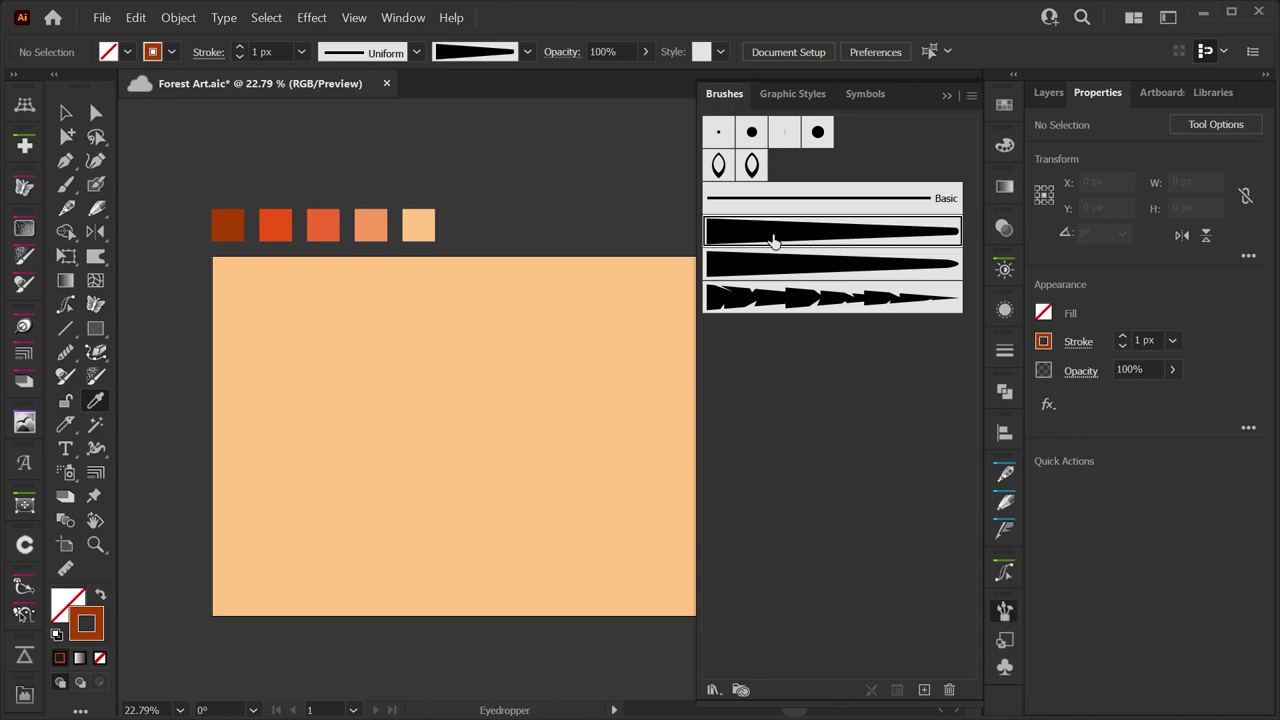
click(65, 184)
drag(366, 615, 350, 352)
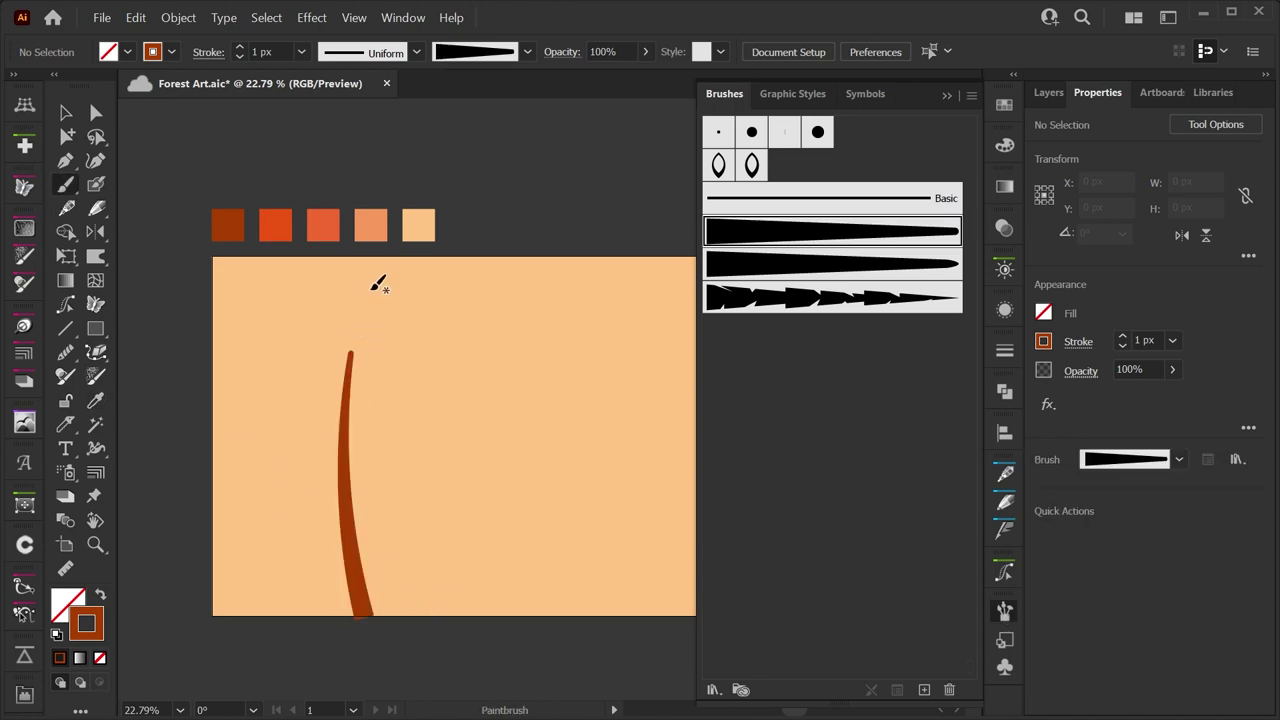
Paint one upward-curving branch on each side of the upper trunk with the second tapered art brush
click(825, 277)
drag(350, 442, 392, 394)
mouse_move(340, 490)
mouse_down()
mouse_move(294, 463)
mouse_move(268, 420)
mouse_up()
key(ctrl)
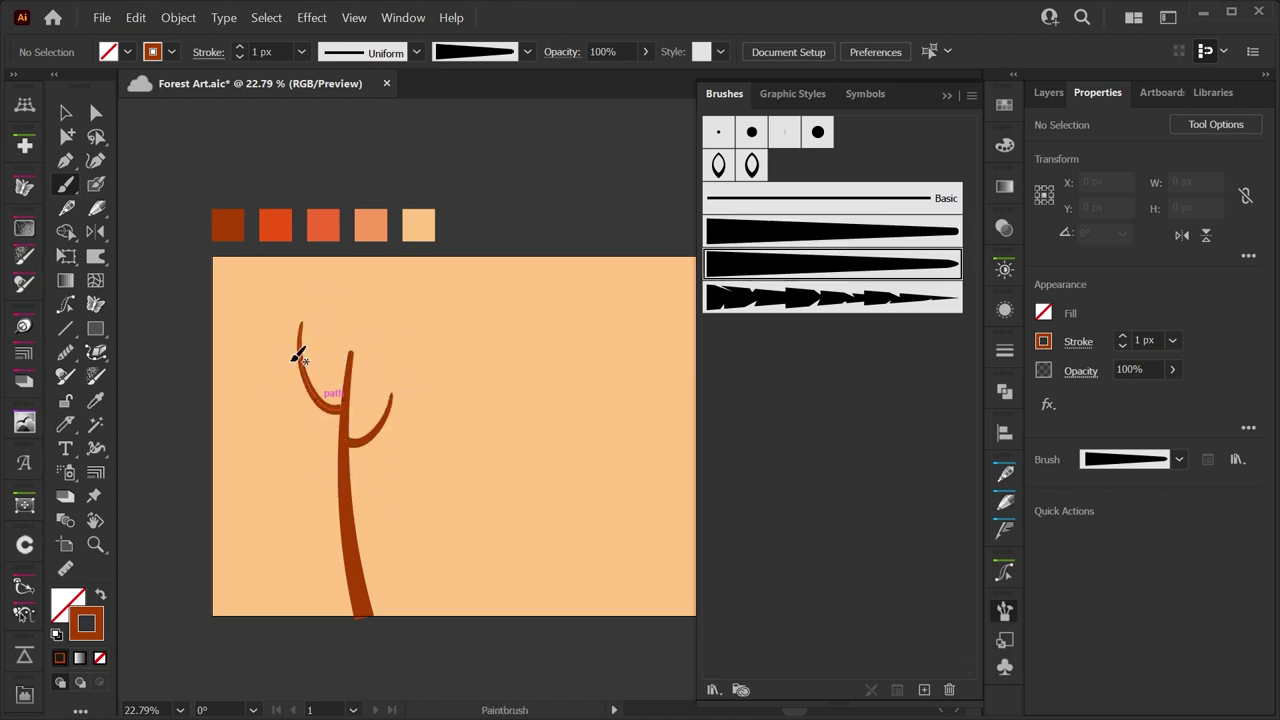
Confirm the Paintbrush options with Smooth fidelity and paint four more curved branches and twigs on both sides of the tree
double_click(65, 186)
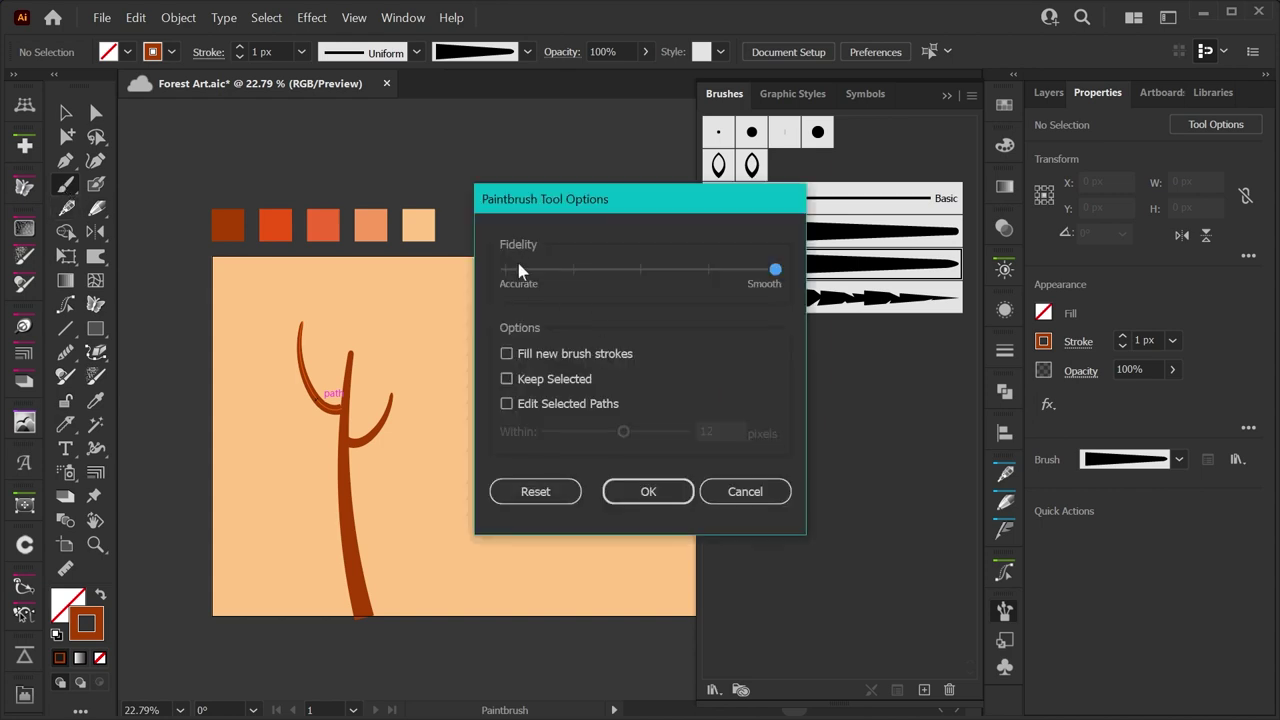
click(648, 491)
drag(360, 380, 387, 300)
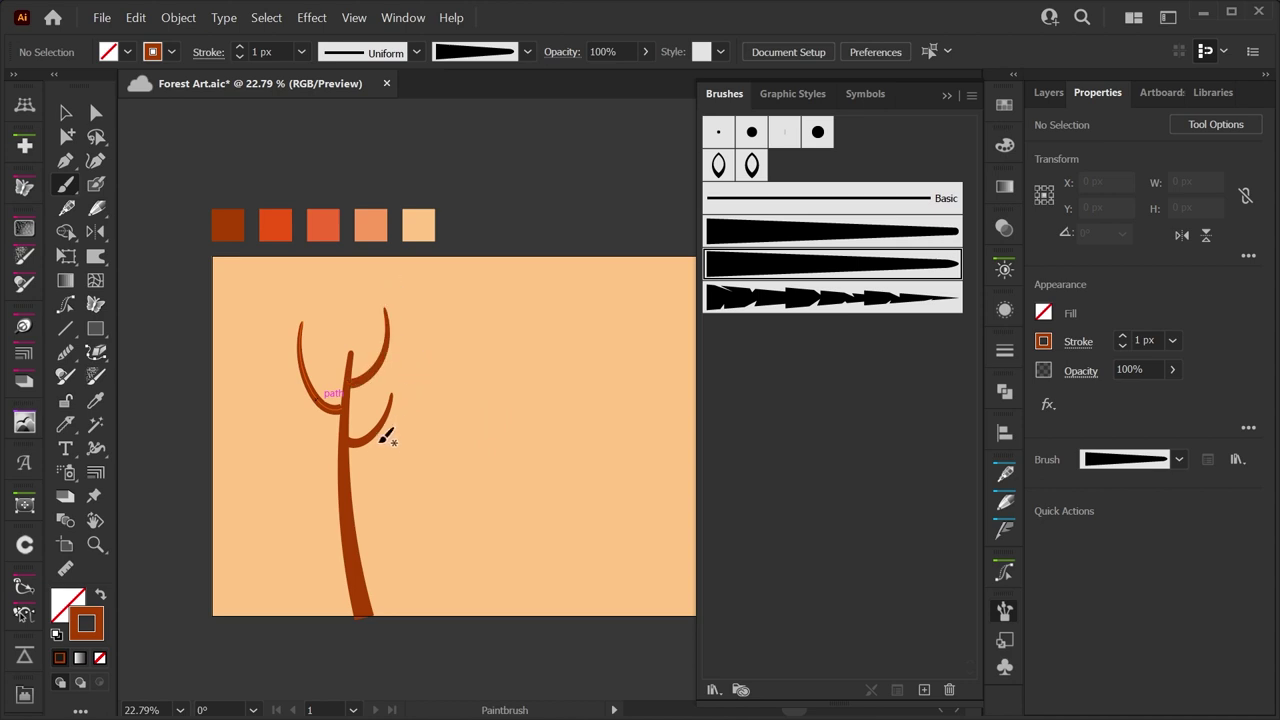
drag(372, 442, 438, 388)
drag(338, 482, 285, 422)
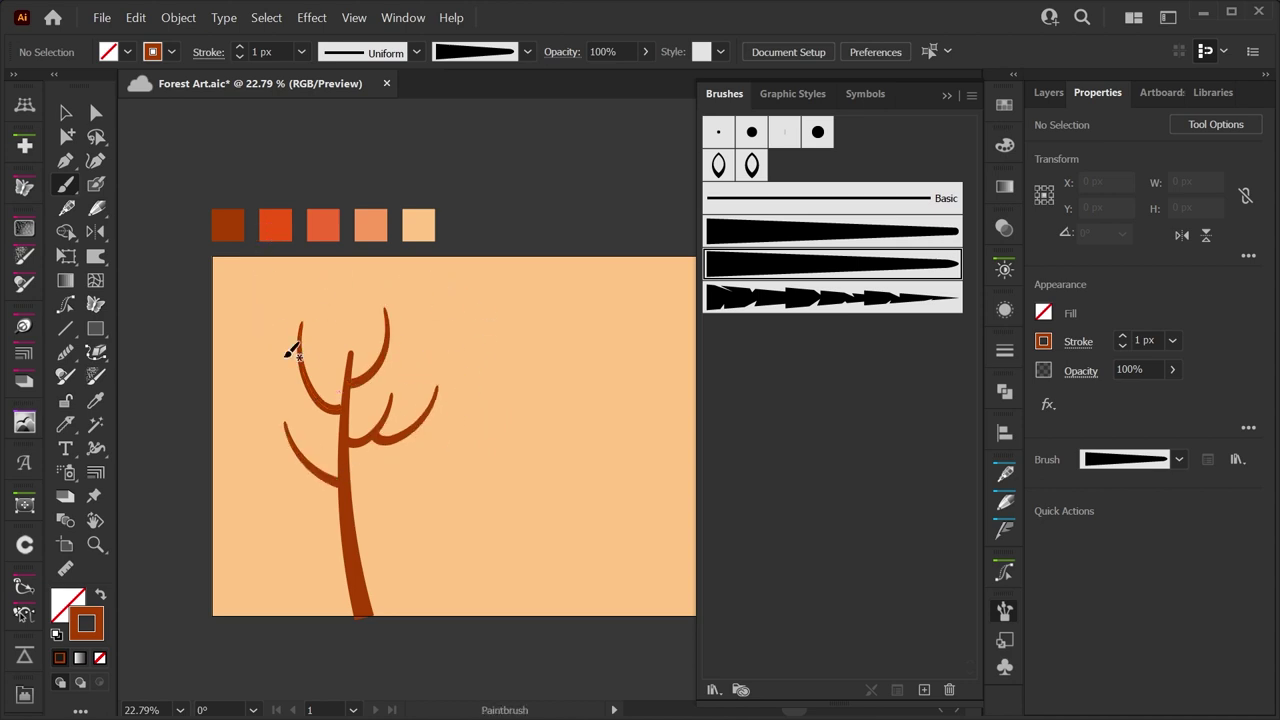
drag(380, 360, 413, 336)
Draw a rounded foliage shape about 708 by 721 px over the branches with the Pencil tool, filled with the third swatch
key(n)
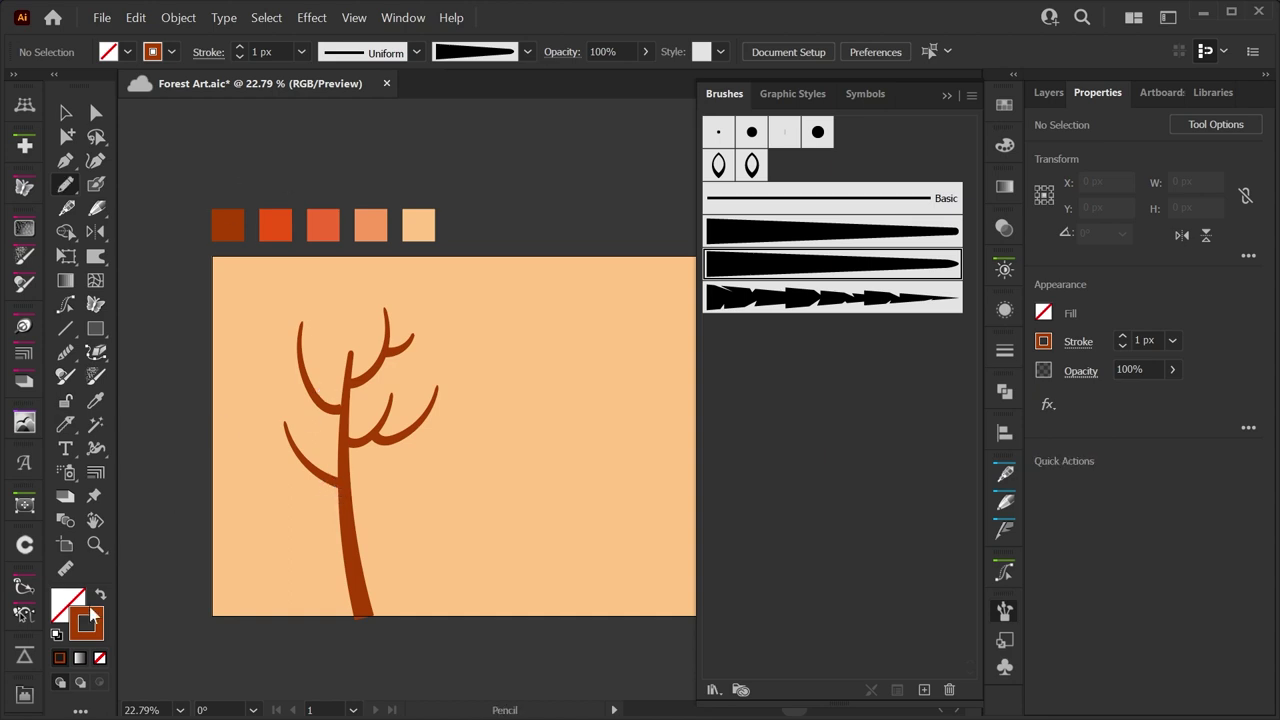
key(shift+x)
key(F6)
key(i)
click(284, 220)
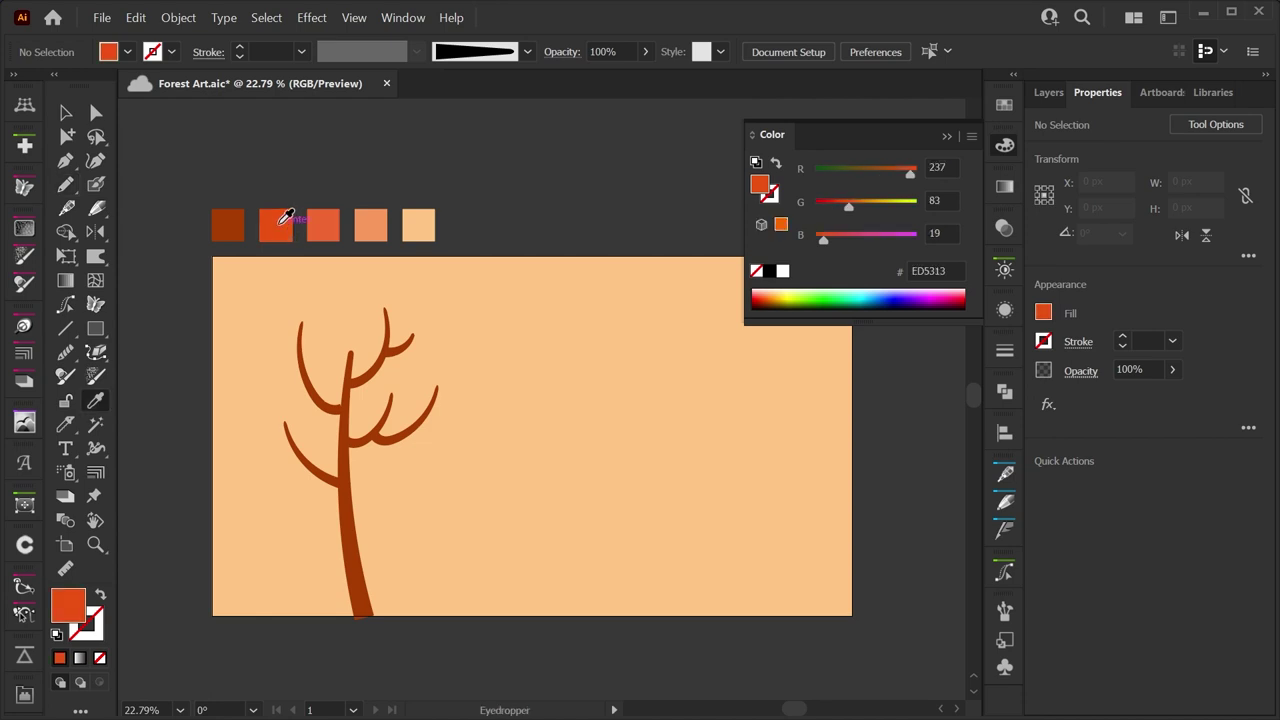
click(331, 222)
key(n)
mouse_move(337, 500)
mouse_down()
mouse_move(261, 351)
mouse_move(305, 294)
mouse_move(360, 286)
mouse_move(431, 323)
mouse_move(484, 402)
mouse_move(340, 503)
mouse_up()
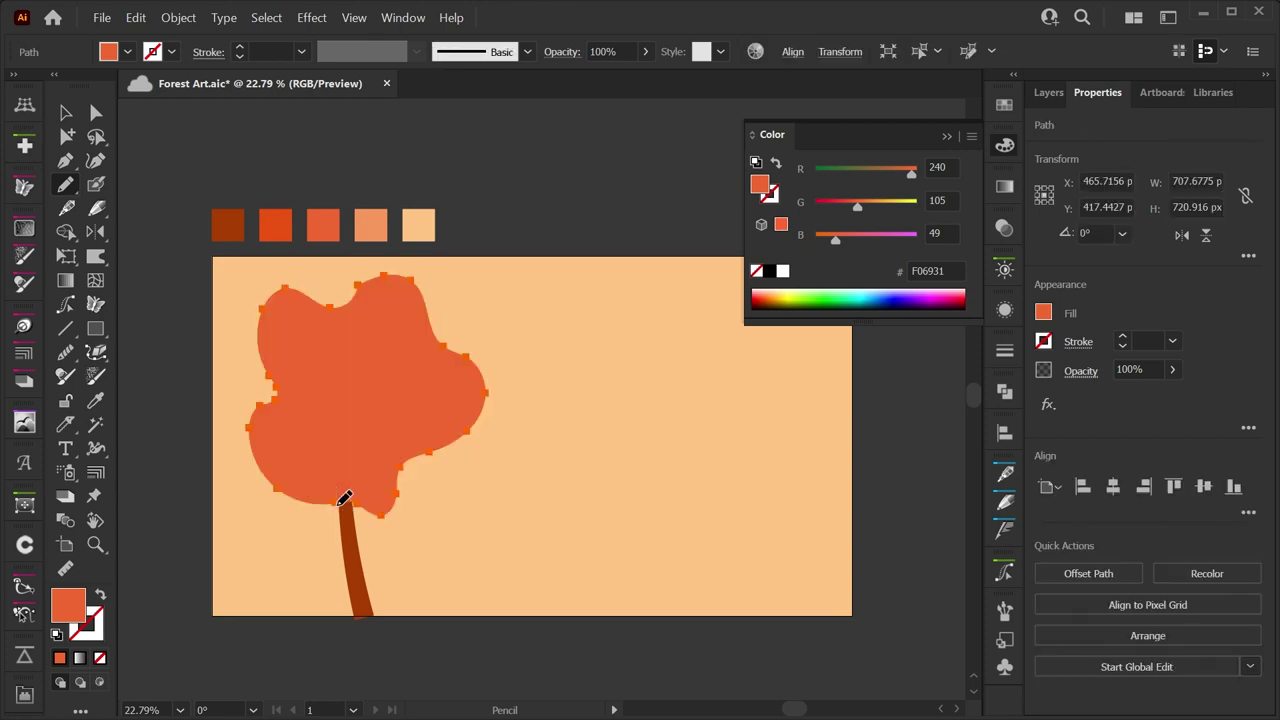
Arrange the foliage shape behind the trunk and branches, then deselect it
key(v)
key(a)
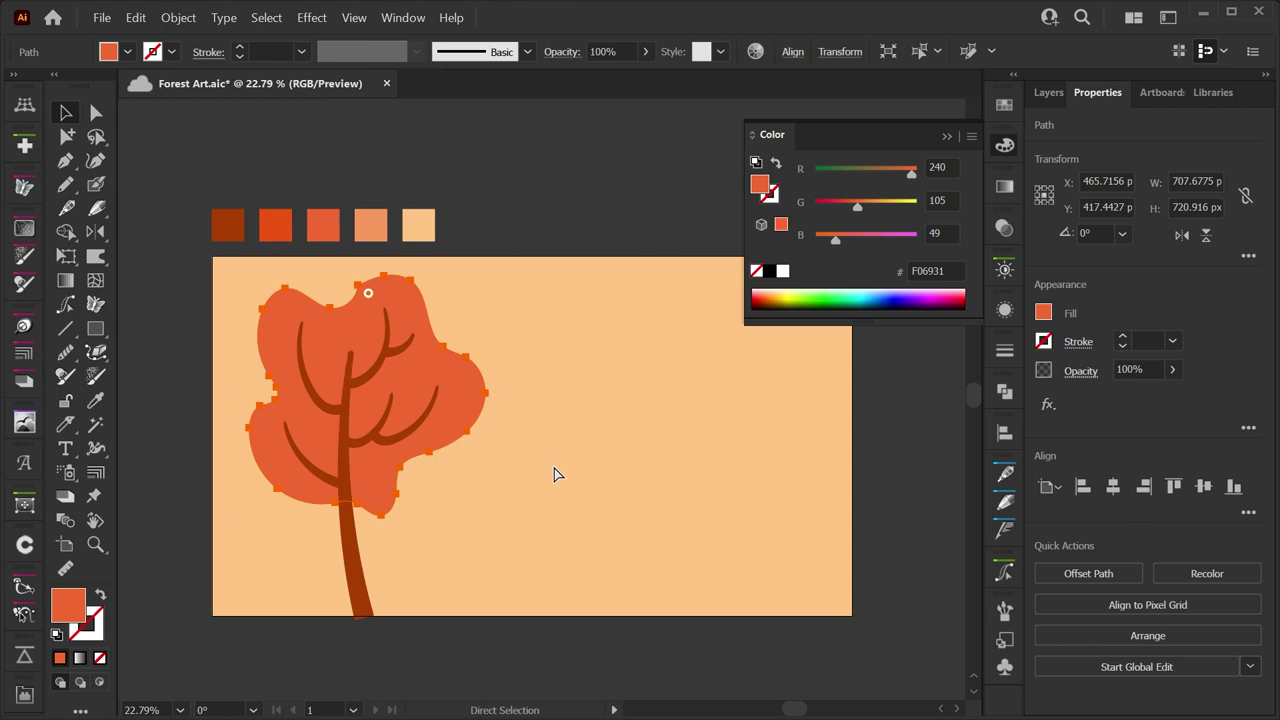
key(v)
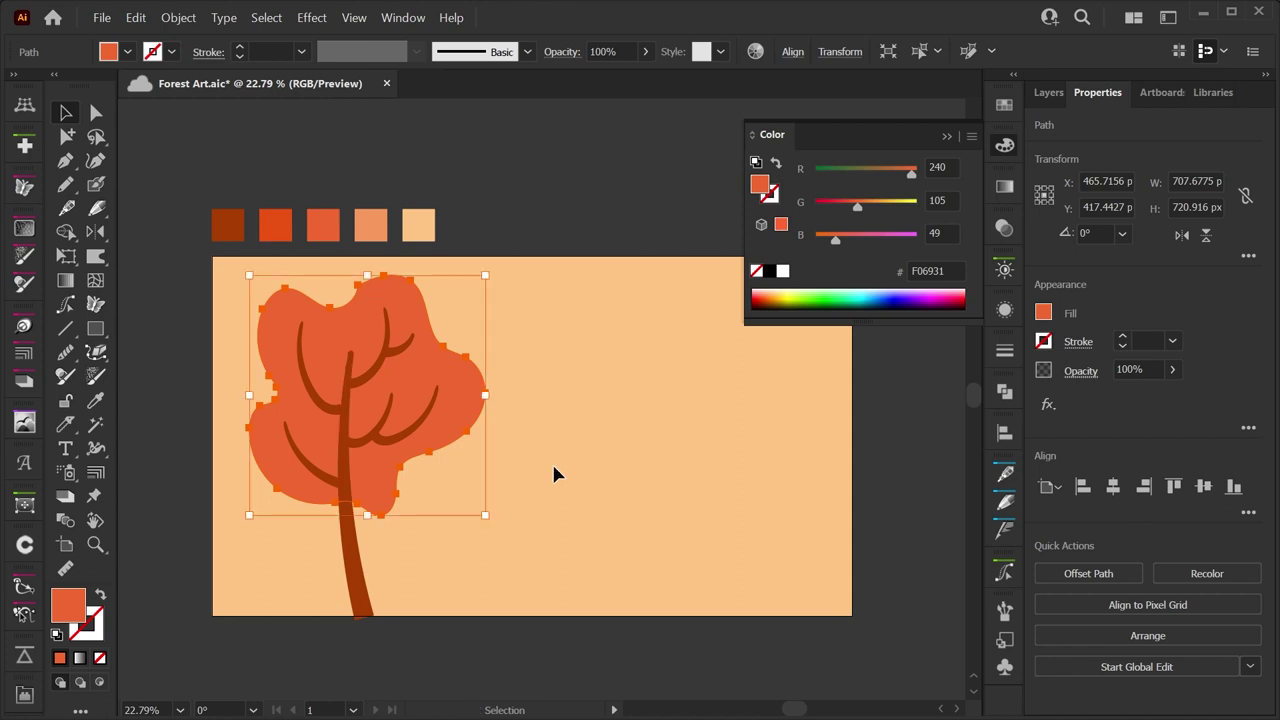
click(551, 450)
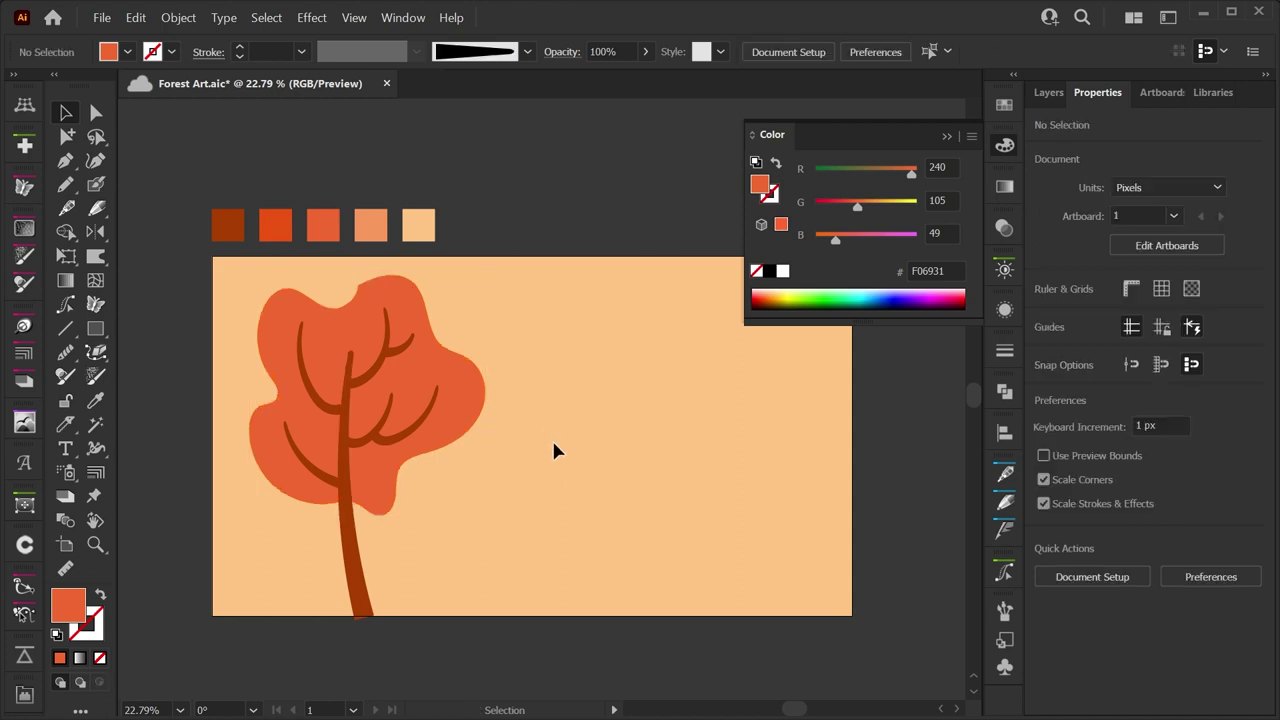
Smooth the kink in the foliage shape's upper edge by redrawing it with the Pencil tool
click(380, 302)
key(n)
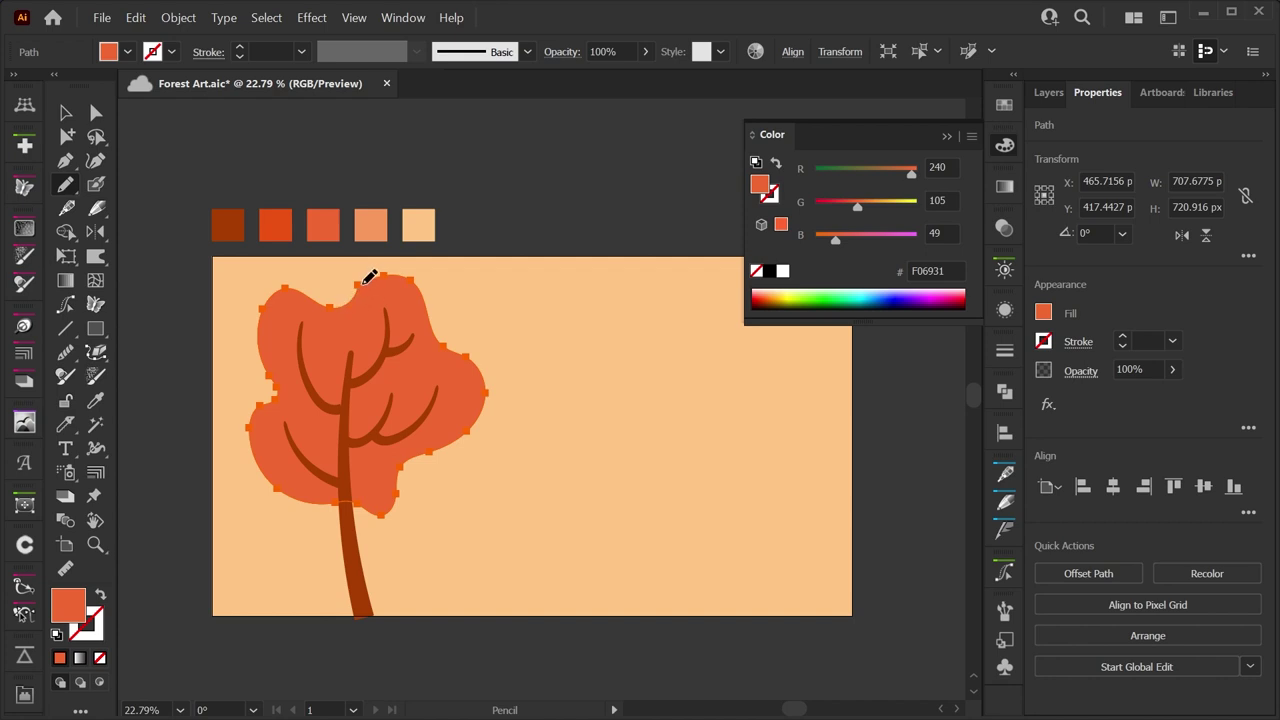
drag(401, 276, 412, 276)
key(a)
click(542, 513)
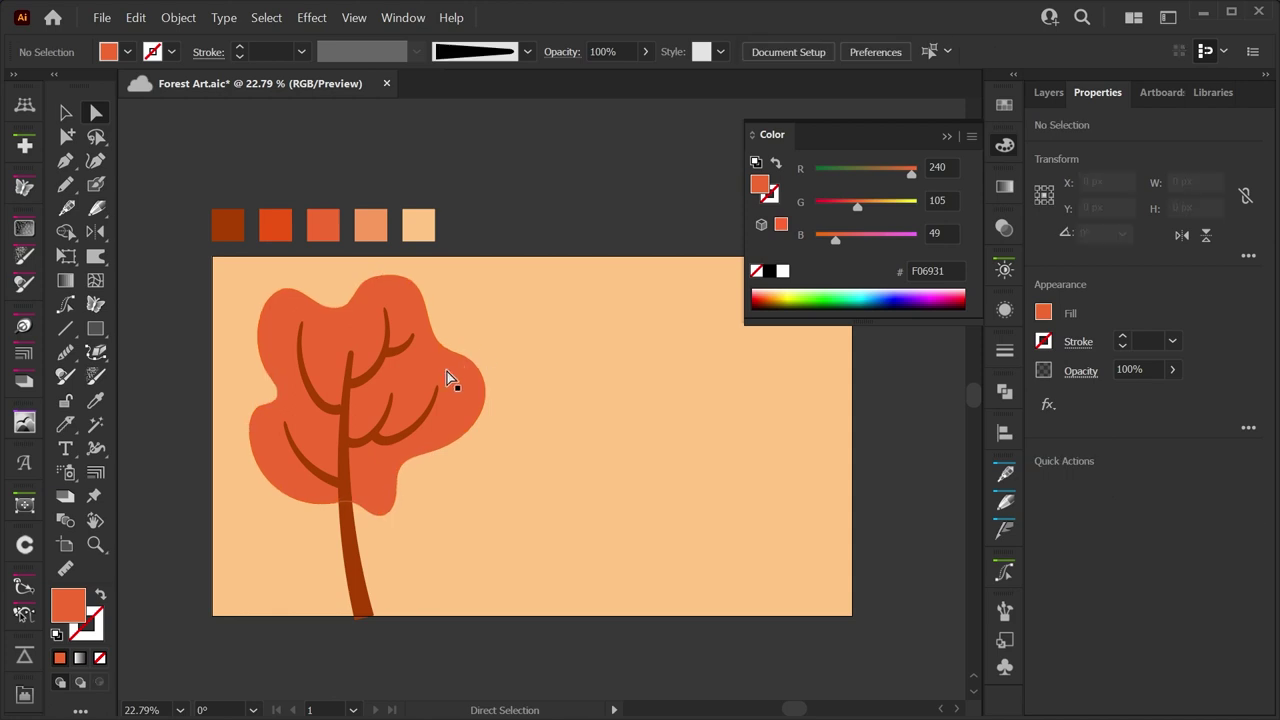
Duplicate the foliage shape in front and scale the copy down to about 616 by 627 px, aligned to the upper-left of the original
click(462, 399)
key(v)
key(a)
key(v)
key(a)
key(v)
drag(486, 515, 455, 484)
Set the smaller foliage copy's blend mode to Screen and its opacity to 48%
click(1004, 229)
click(1004, 229)
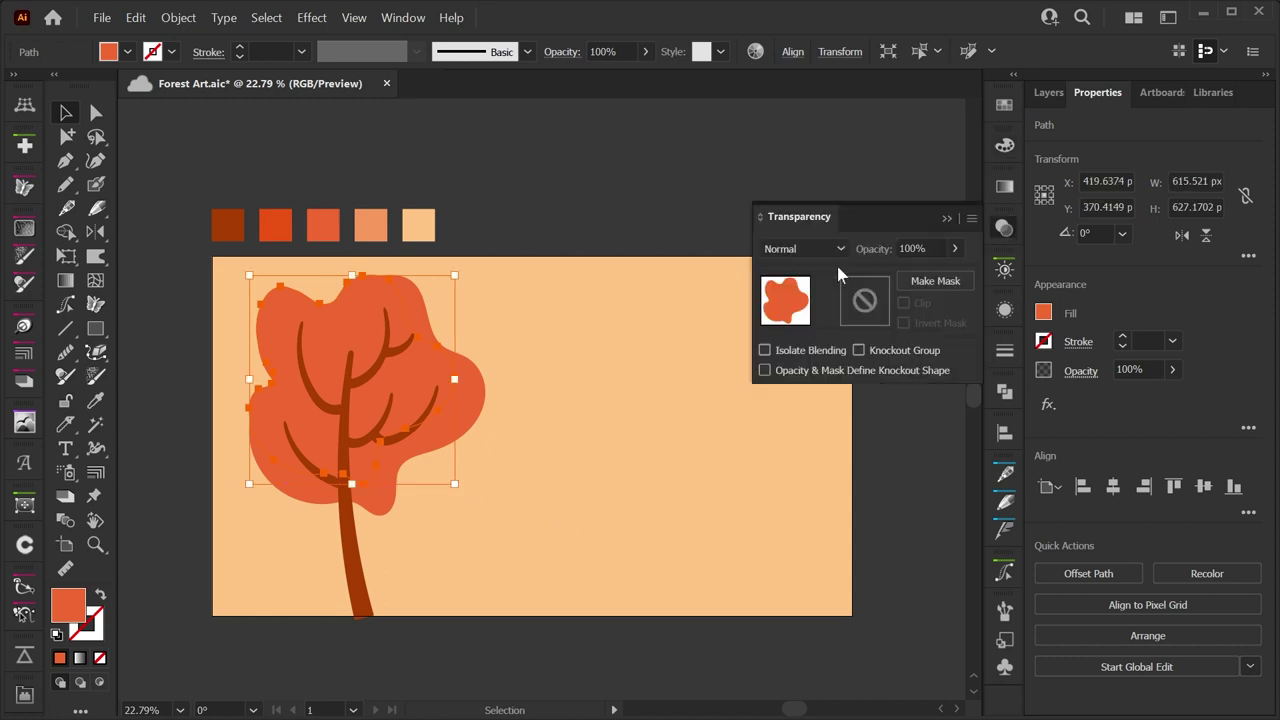
click(805, 248)
click(830, 391)
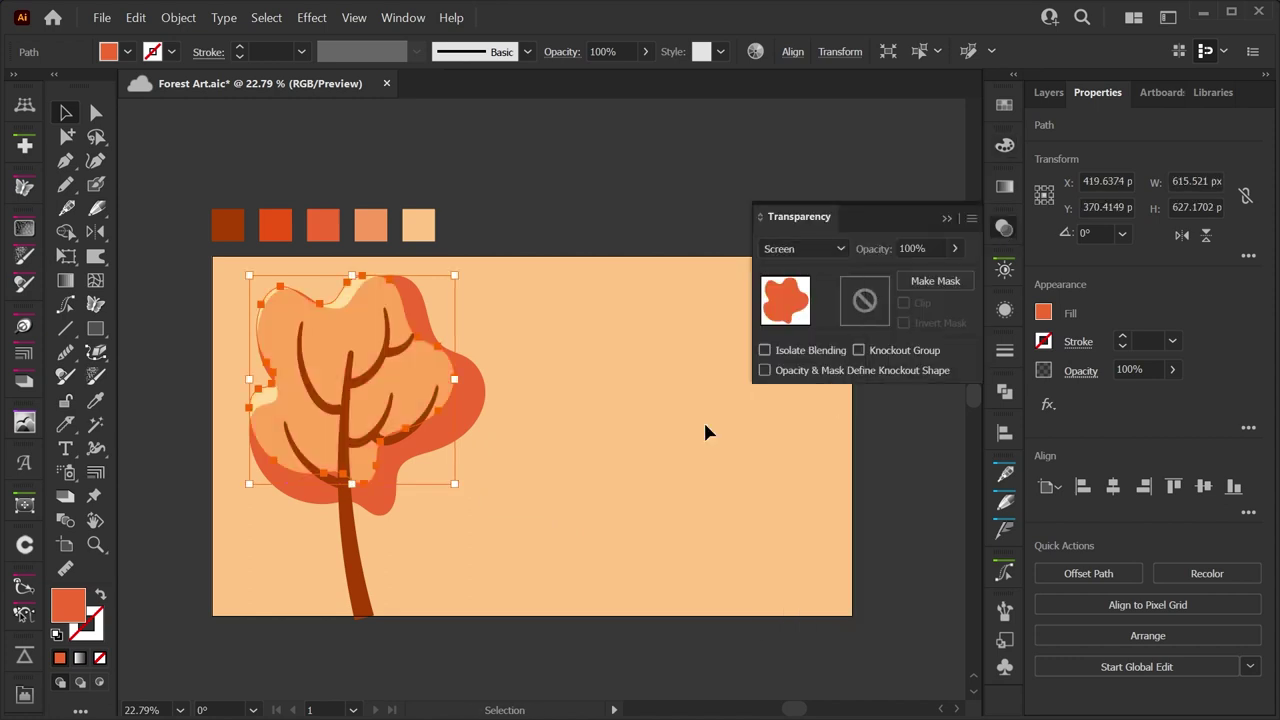
click(934, 246)
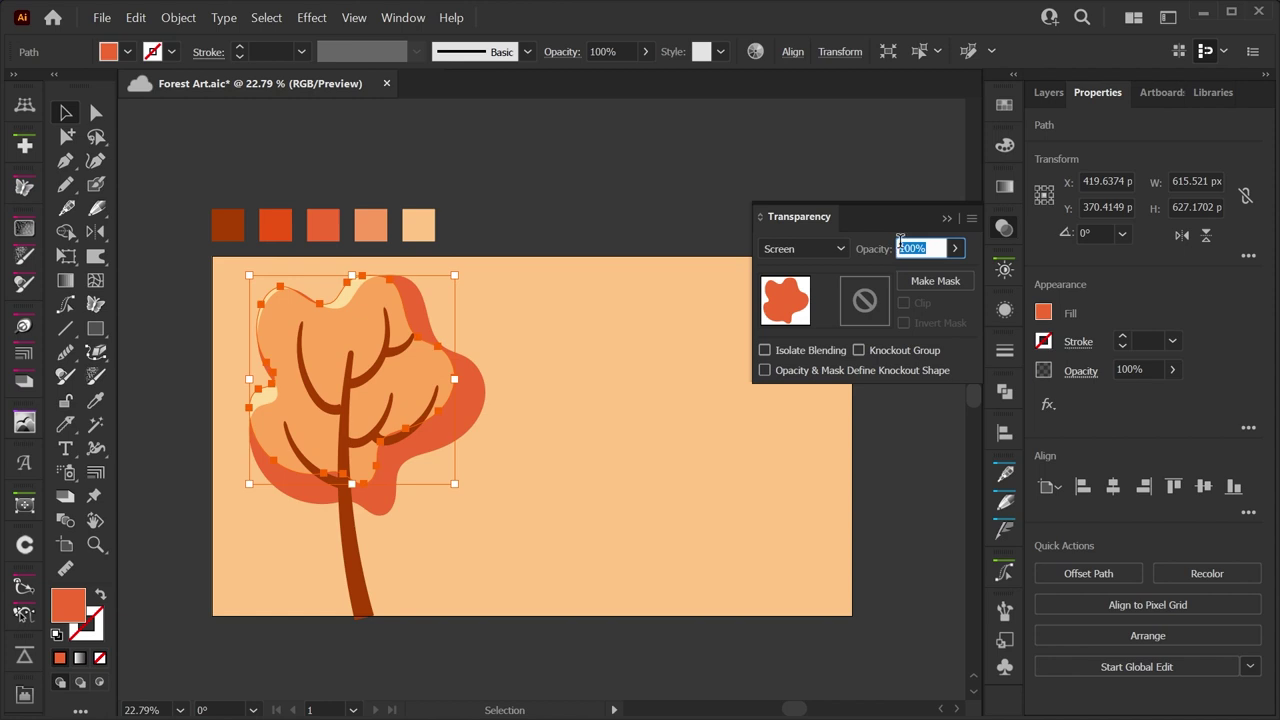
text(48)
key(Return)
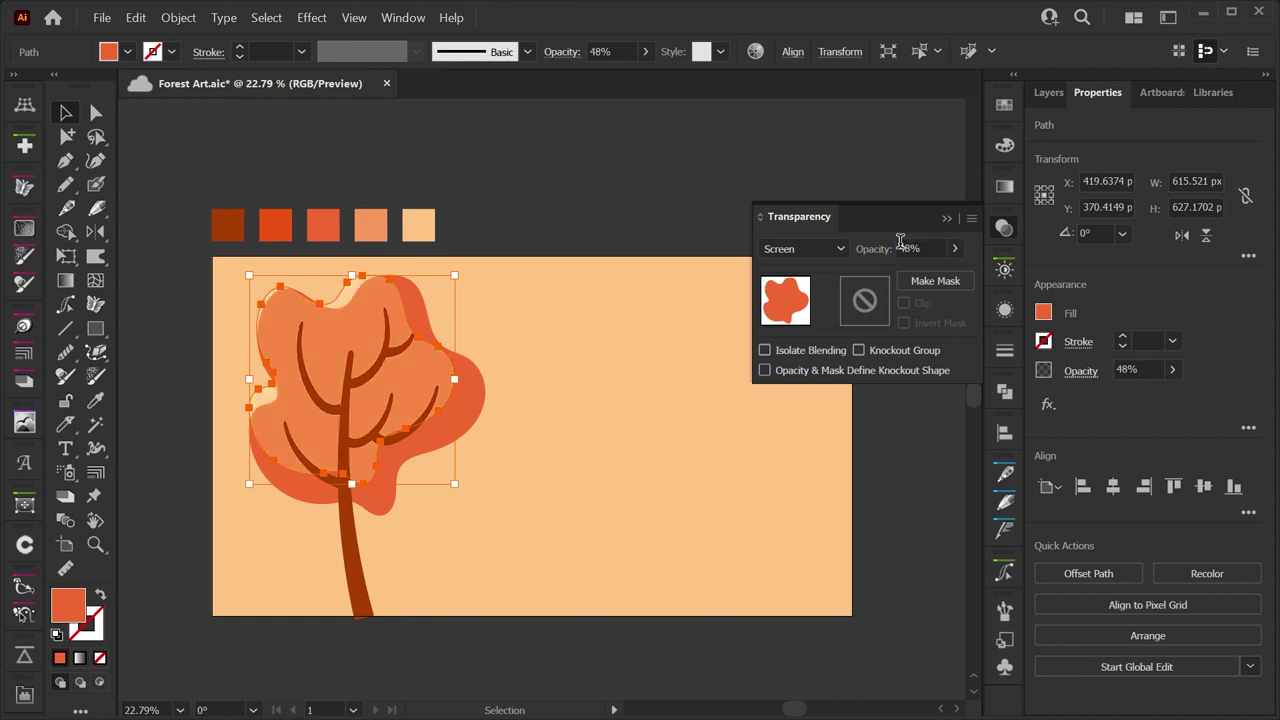
Trim the parts of the smaller foliage copy that overhang the larger shape using the Shape Builder tool, then deselect
click(650, 300)
click(375, 293)
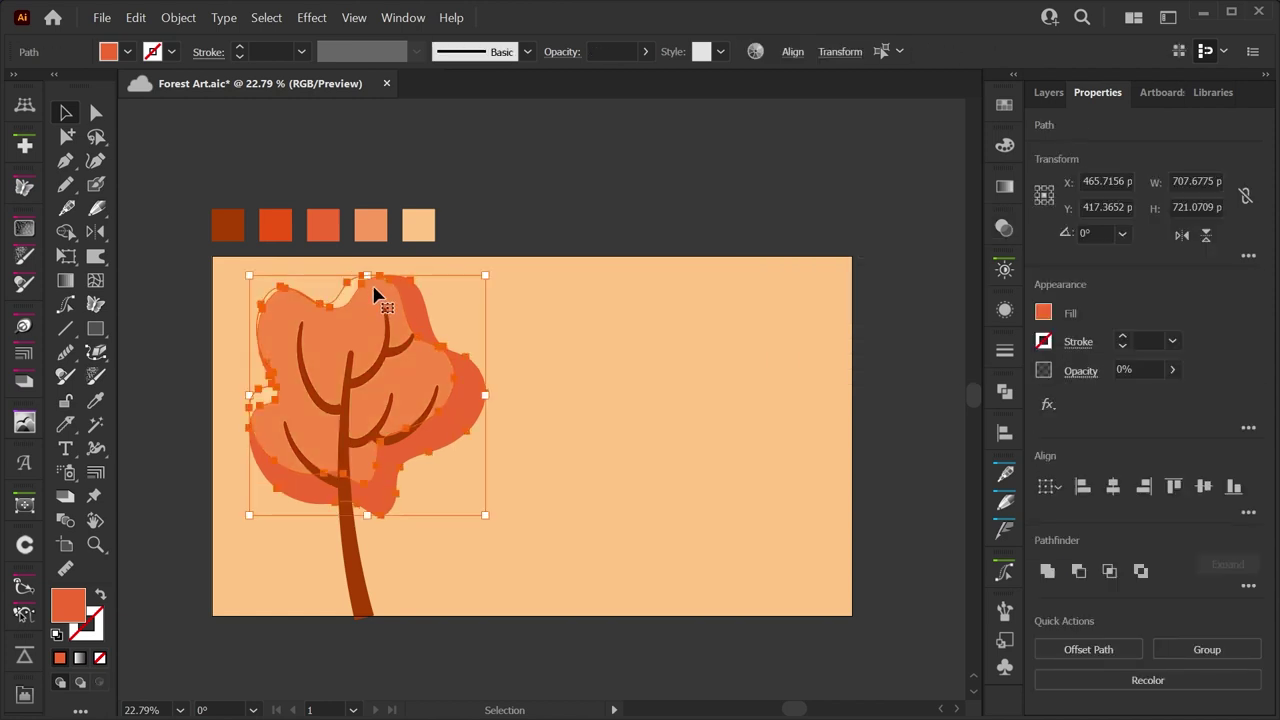
key(shift+m)
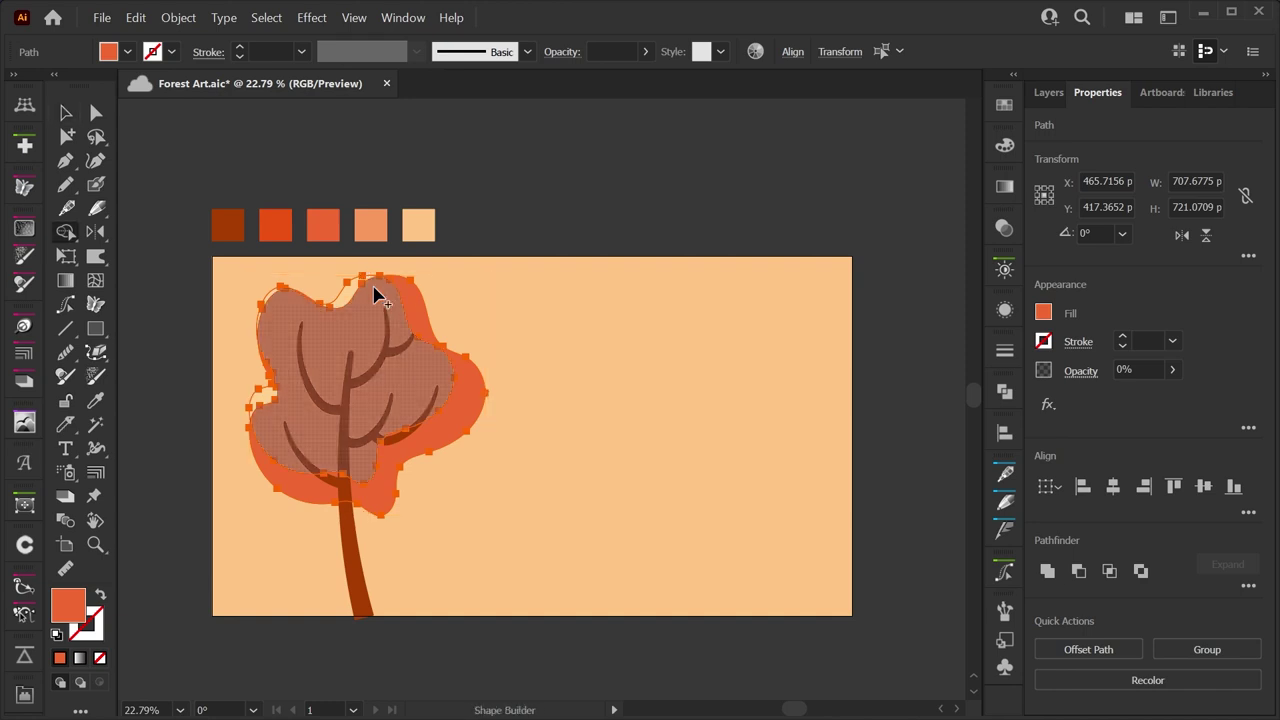
click(370, 295)
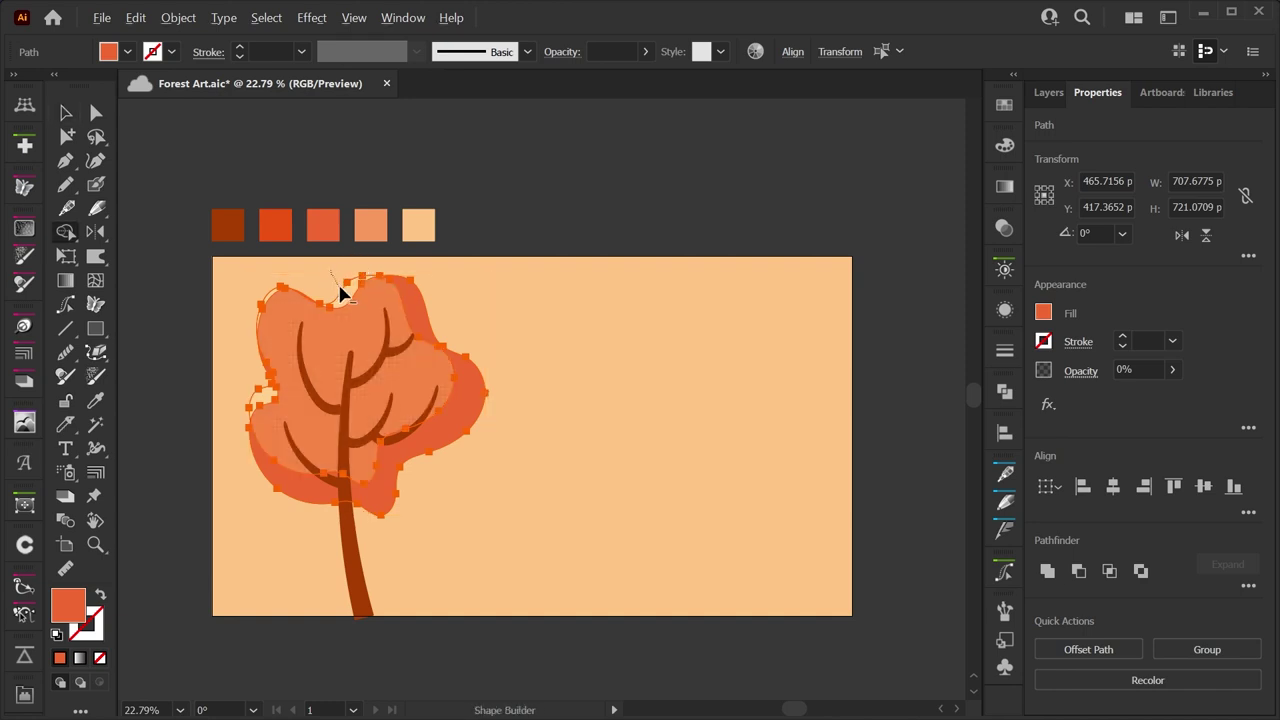
click(343, 294)
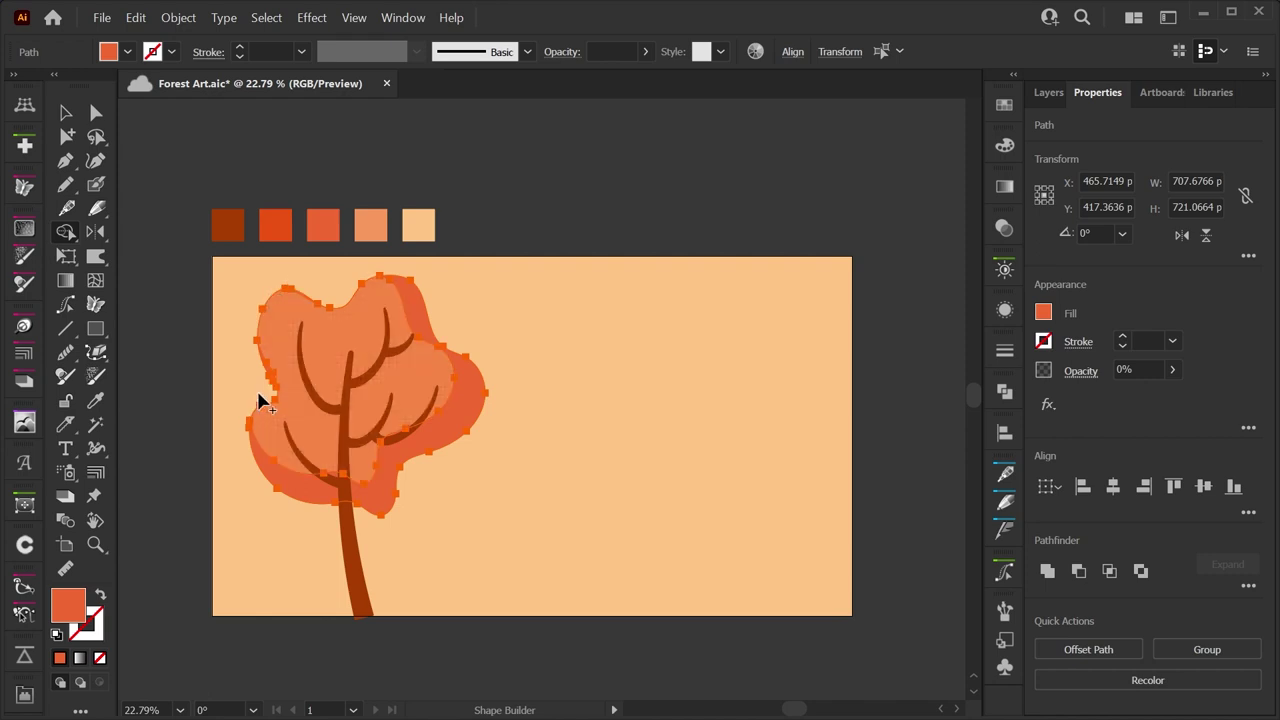
key(a)
click(543, 488)
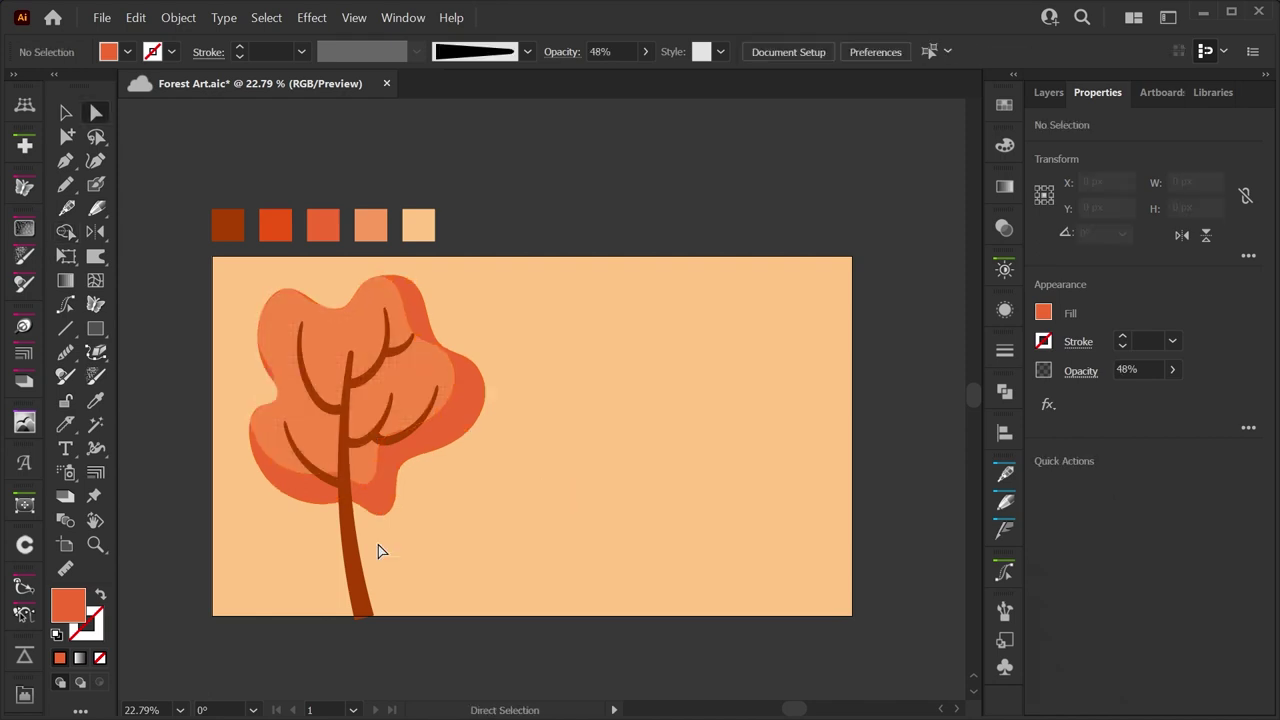
Move the entire tree artwork from the Background layer to Layer 3
key(v)
key(ctrl+a)
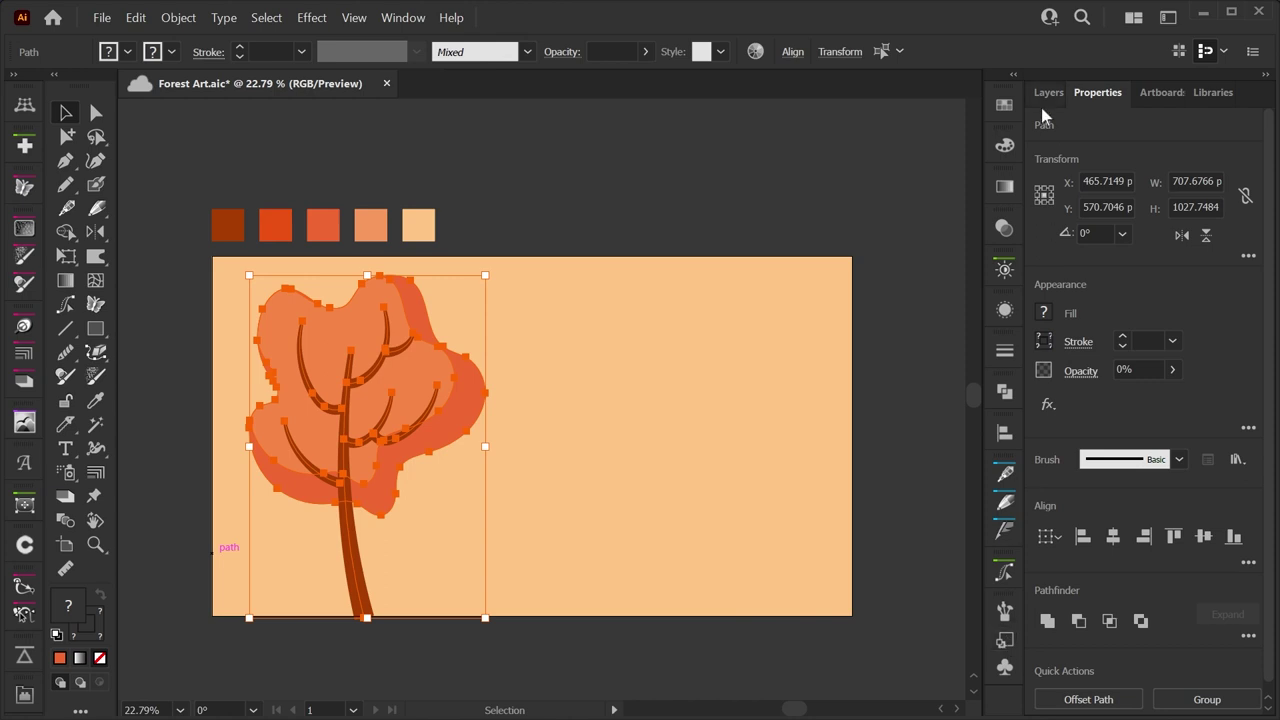
key(F7)
drag(1257, 168, 1256, 148)
Move only the trunk and branches to Layer 1, leaving both foliage shapes on Layer 3
click(516, 383)
click(440, 371)
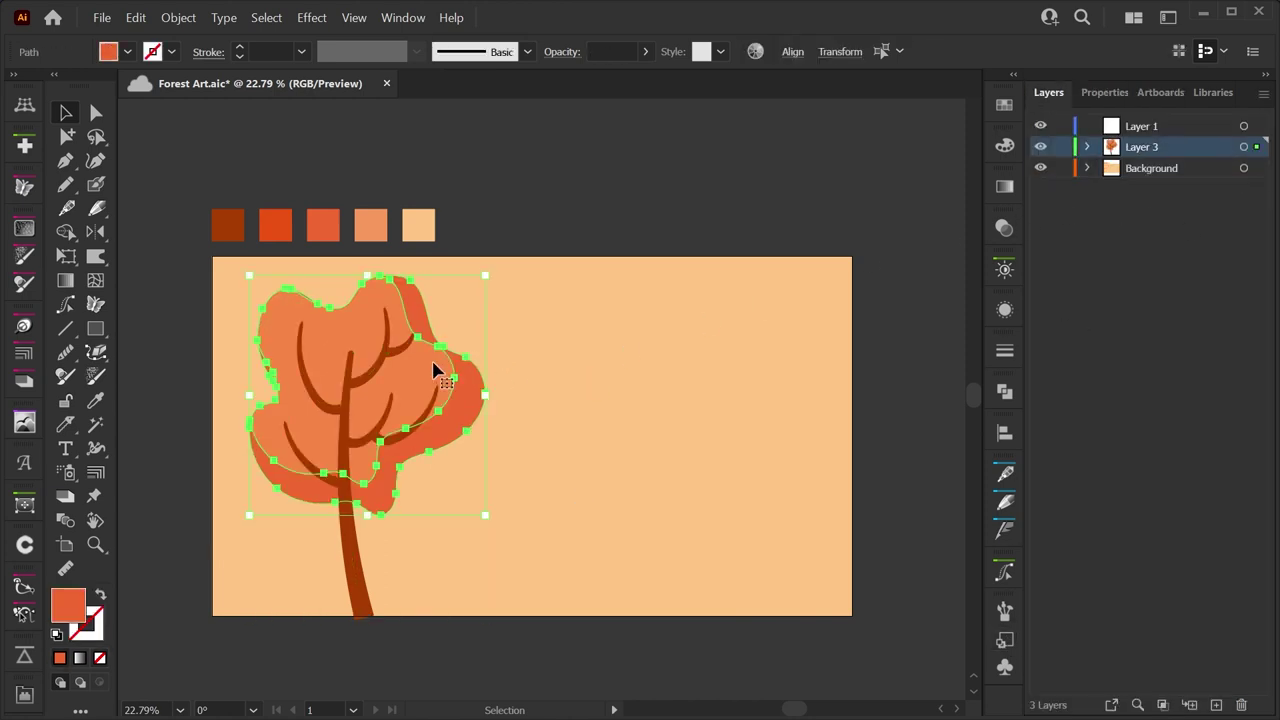
click(541, 416)
key(ctrl+a)
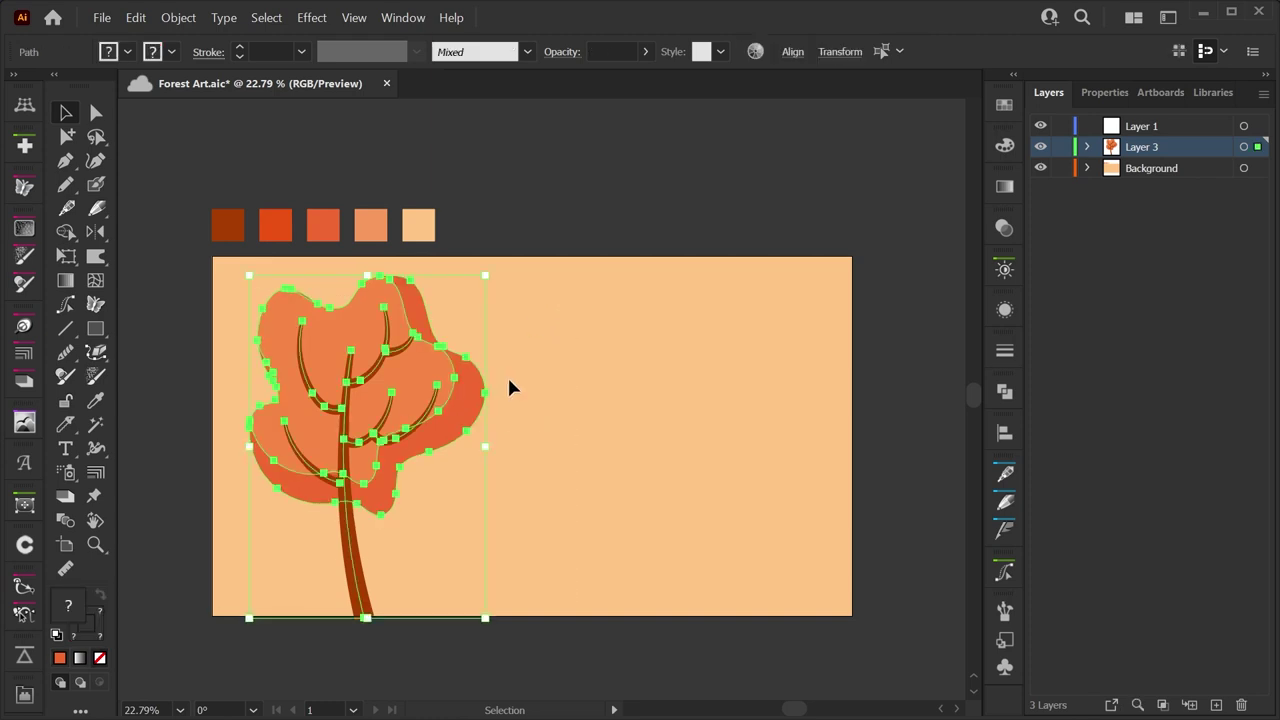
shift+click(443, 378)
drag(1257, 147, 1257, 126)
Add a new layer between Layer 3 and Layer 1 and lock every other layer
click(1155, 150)
click(1040, 147)
click(1040, 147)
click(1214, 705)
click(1165, 128)
alt+click(1063, 147)
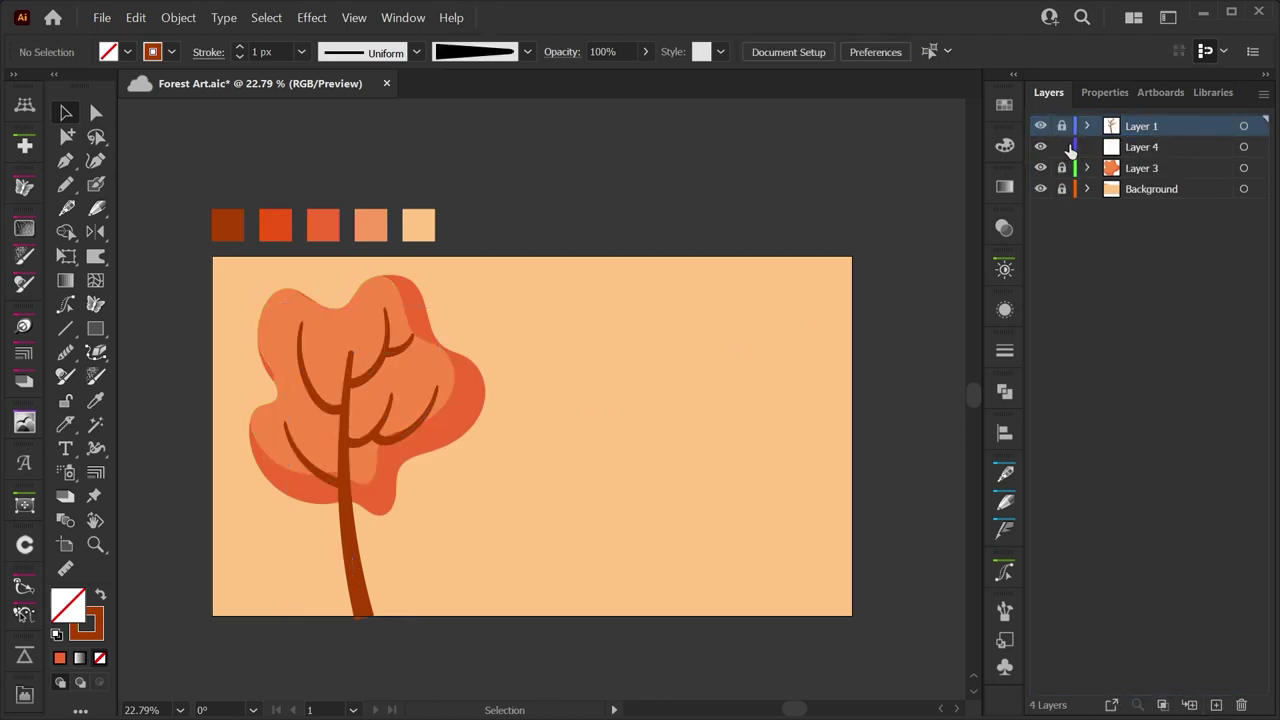
Choose the second leaf scatter brush and set the stroke to the fourth orange swatch with no fill
click(1003, 610)
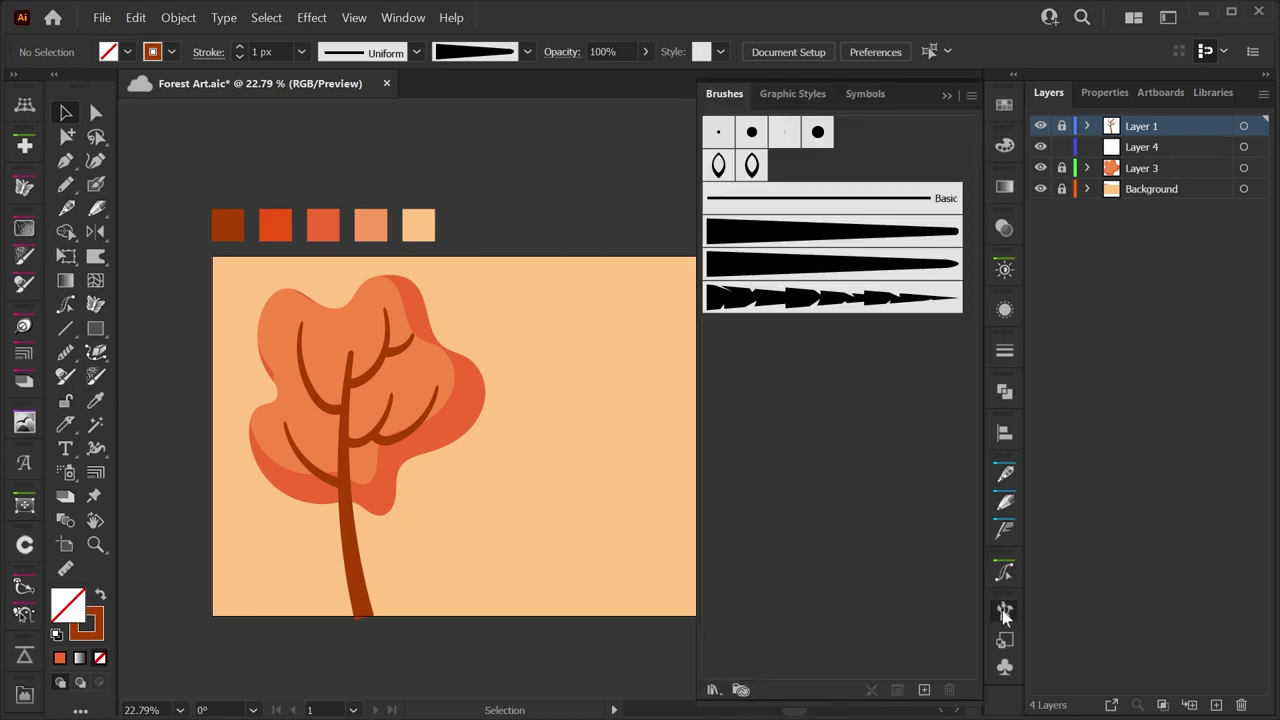
click(754, 167)
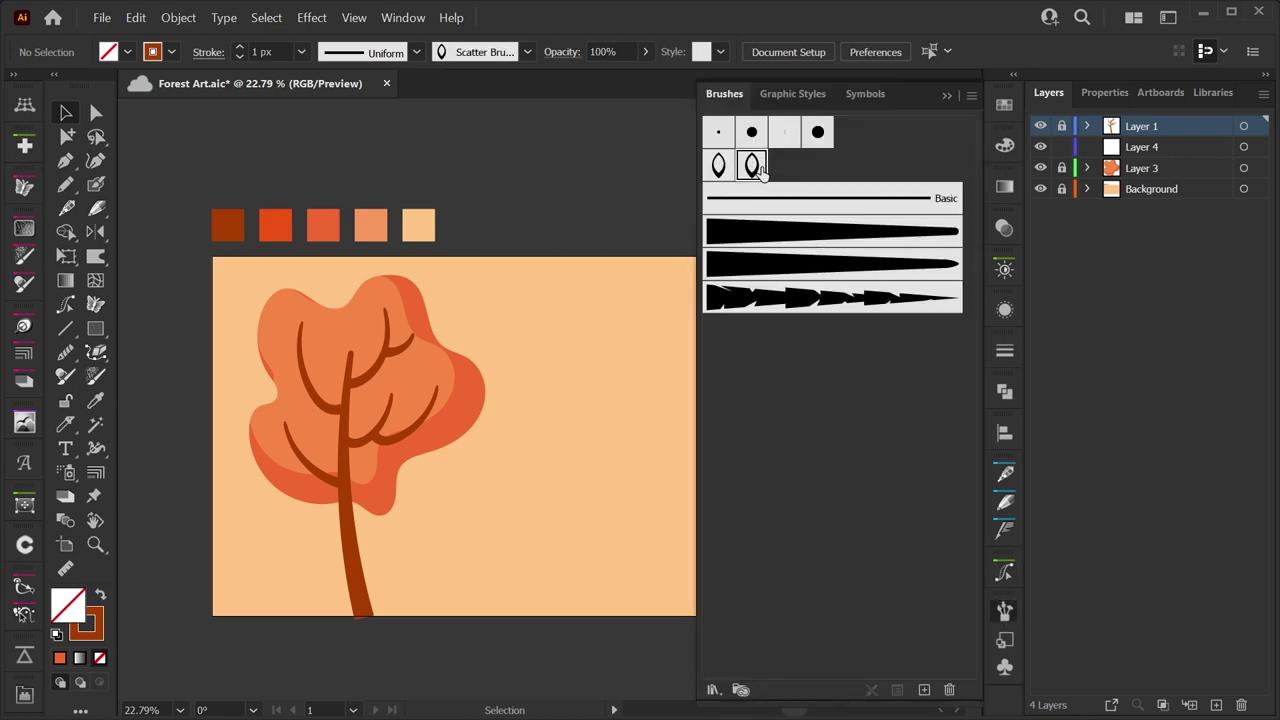
click(1005, 615)
click(1005, 104)
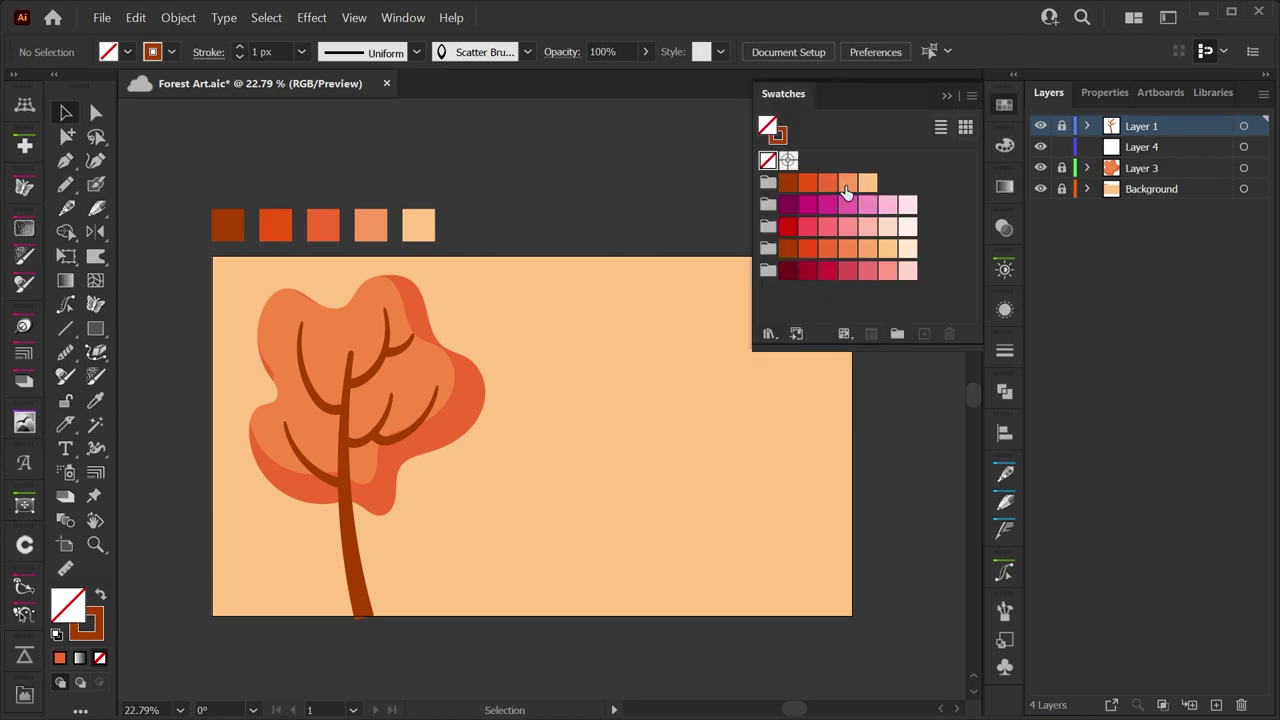
click(845, 190)
key(shift+x)
key(slash)
click(994, 113)
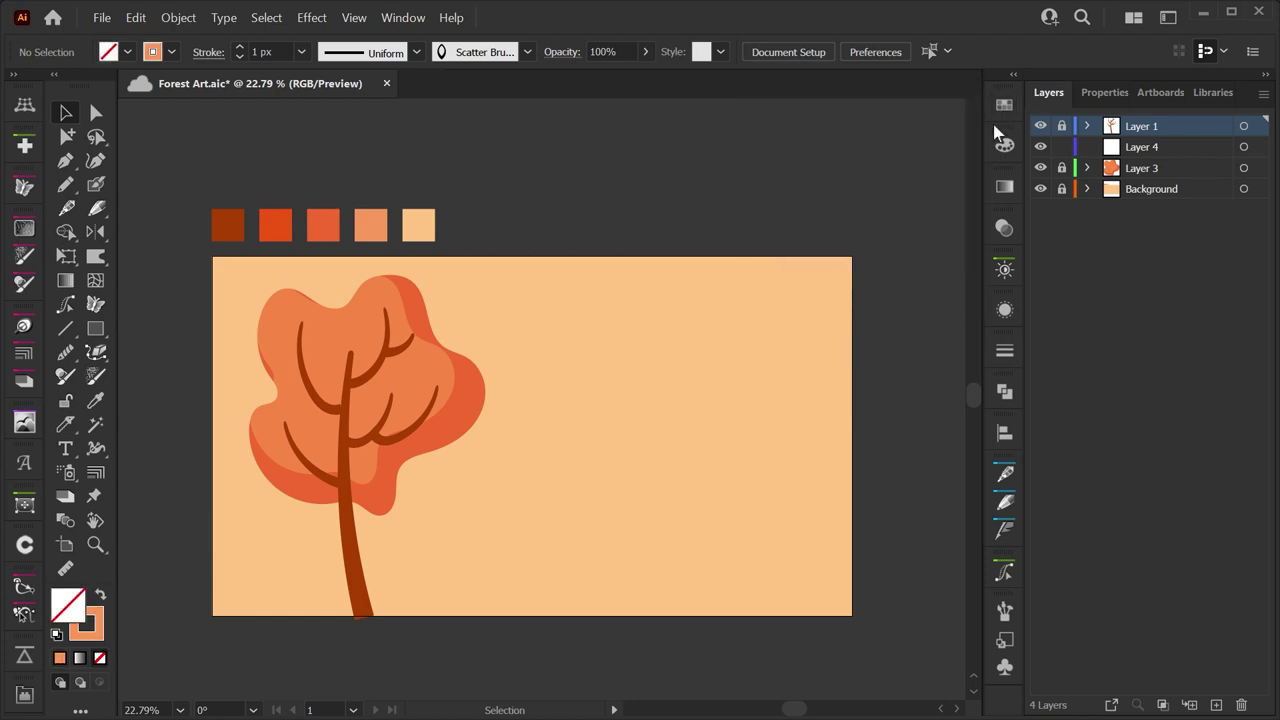
Paint one winding stroke of scattered leaves across the foliage on Layer 4
key(b)
click(1141, 148)
mouse_move(333, 441)
mouse_down()
mouse_move(297, 426)
mouse_move(300, 320)
mouse_move(420, 371)
mouse_move(360, 441)
mouse_up()
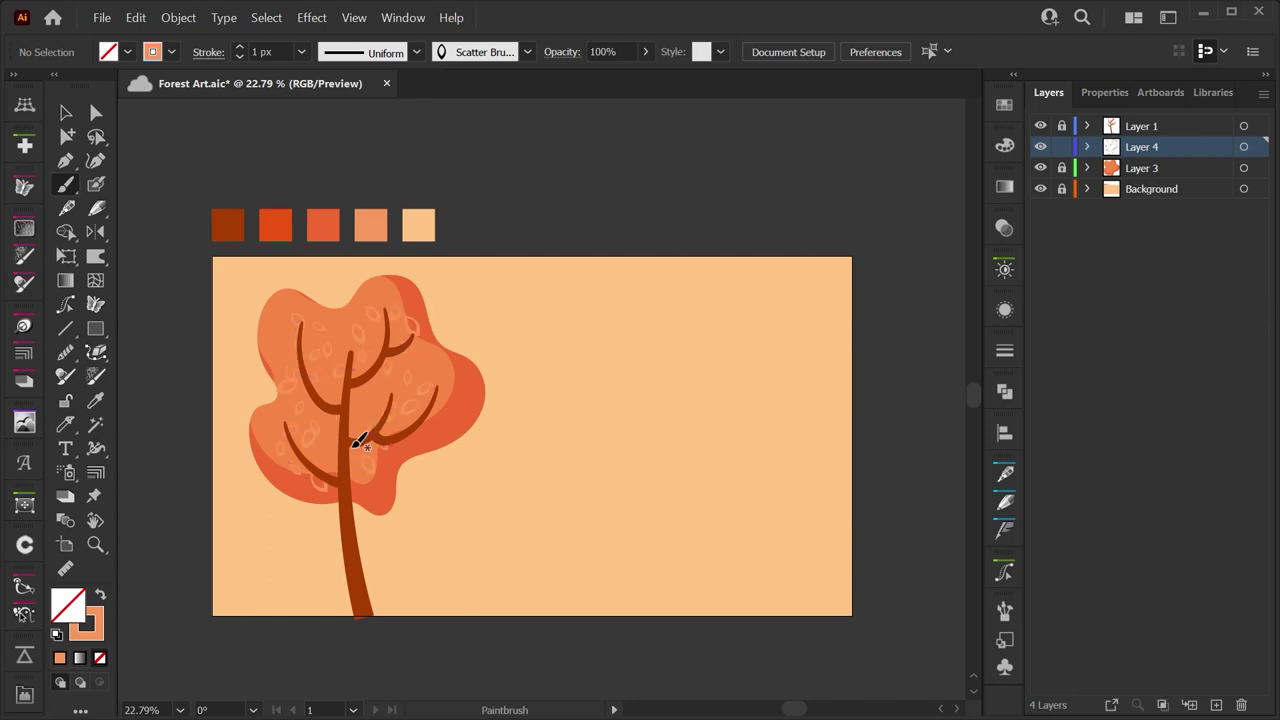
key(v)
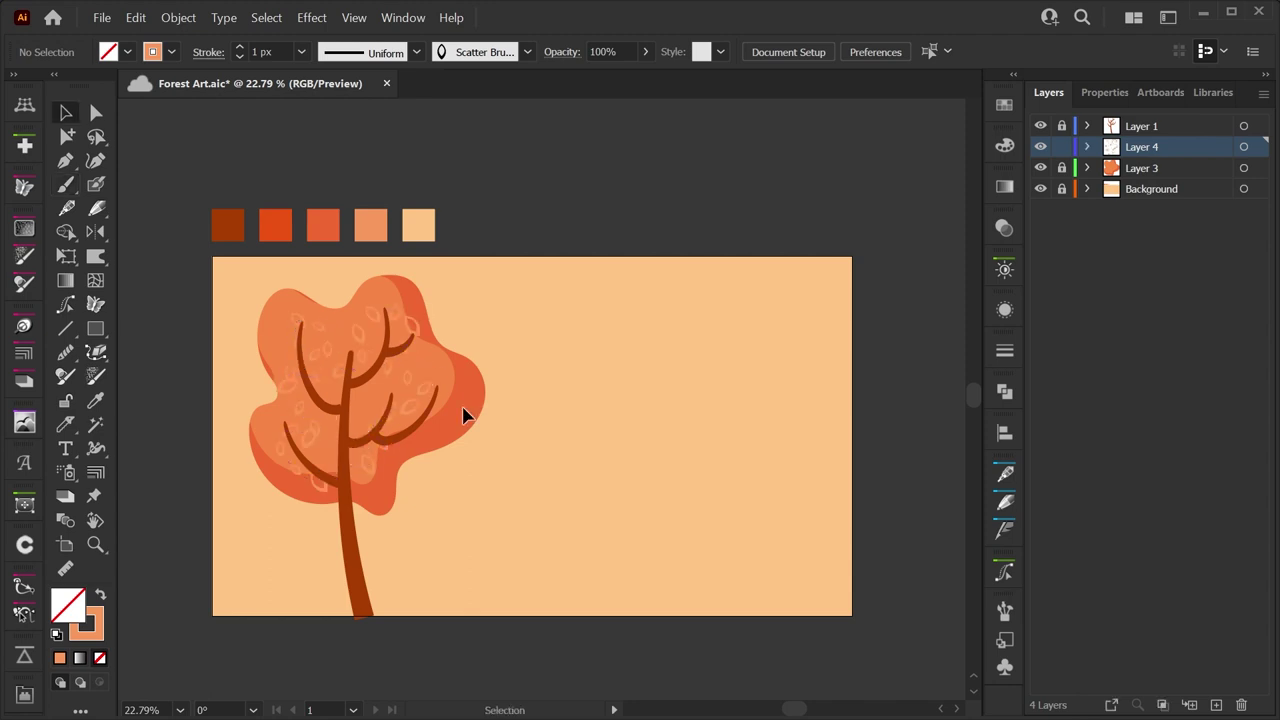
Recolor the leaf stroke with the fifth, lightest orange swatch
click(417, 331)
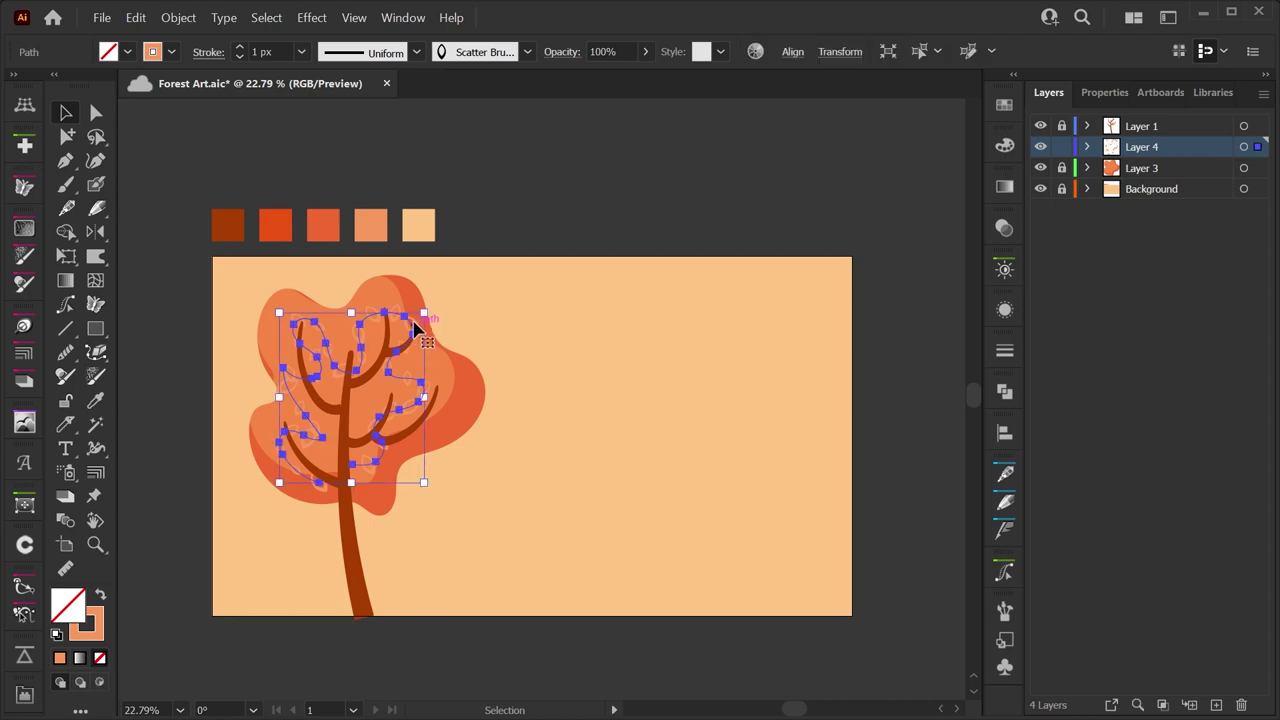
click(98, 628)
click(1005, 104)
click(867, 184)
click(498, 472)
click(428, 394)
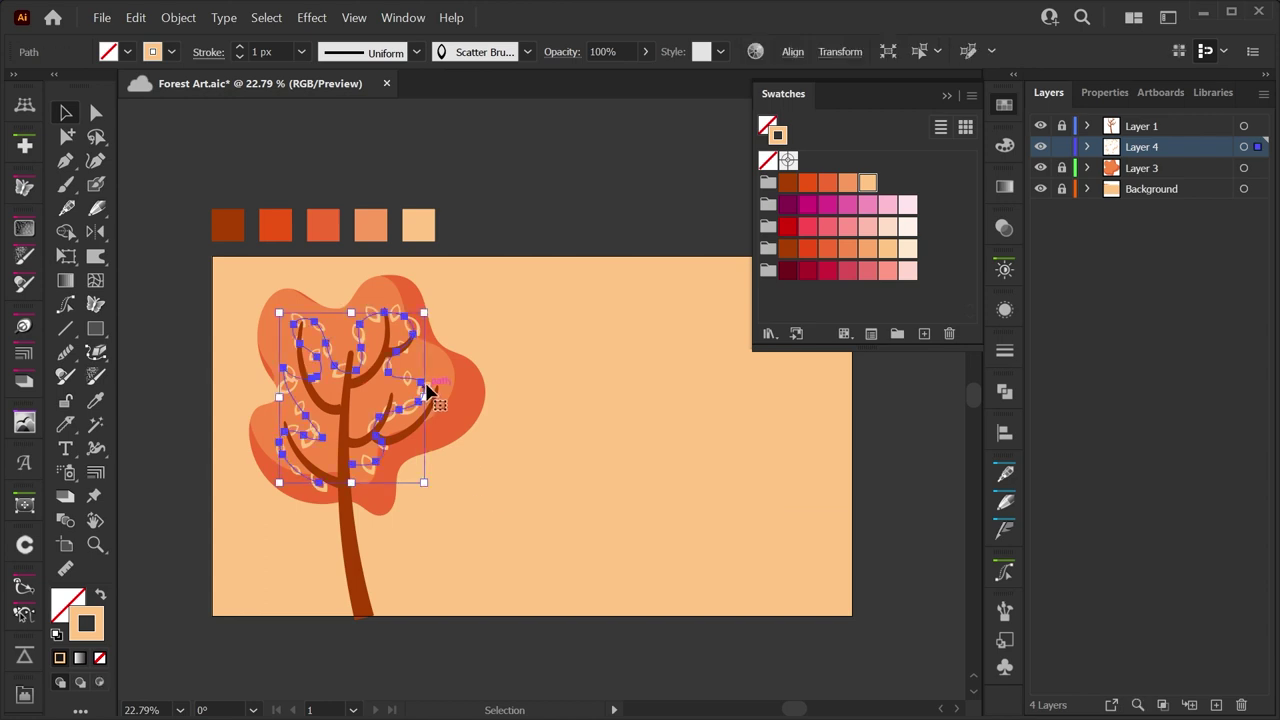
click(1006, 103)
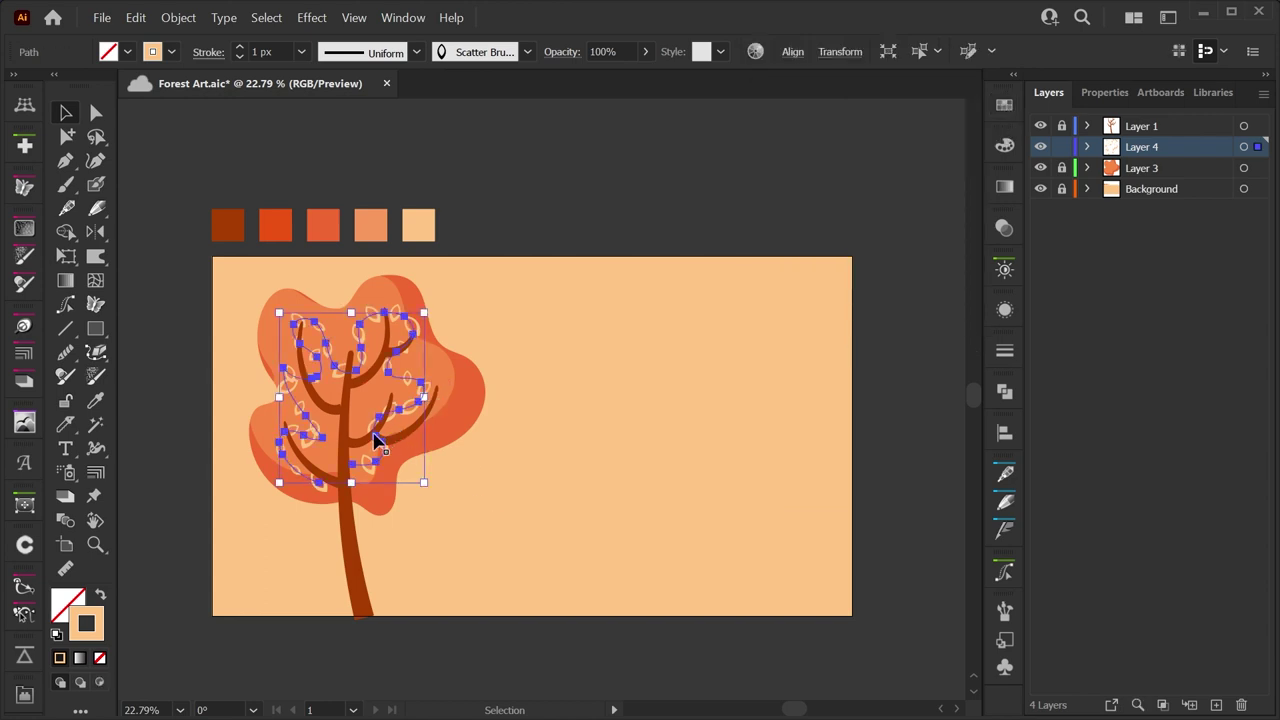
Set the leaf scatter brush's random size to 42–91% and spacing to 186% and 116%, applying the changes to the existing stroke
click(1005, 610)
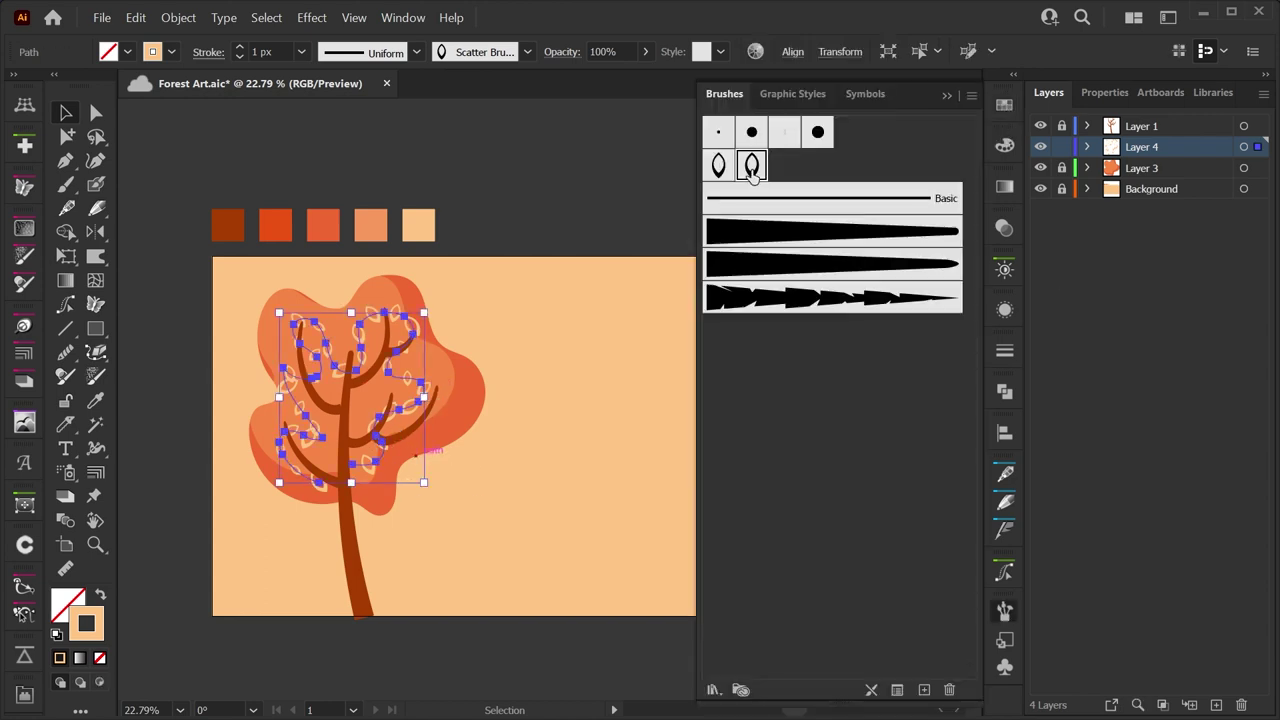
double_click(752, 166)
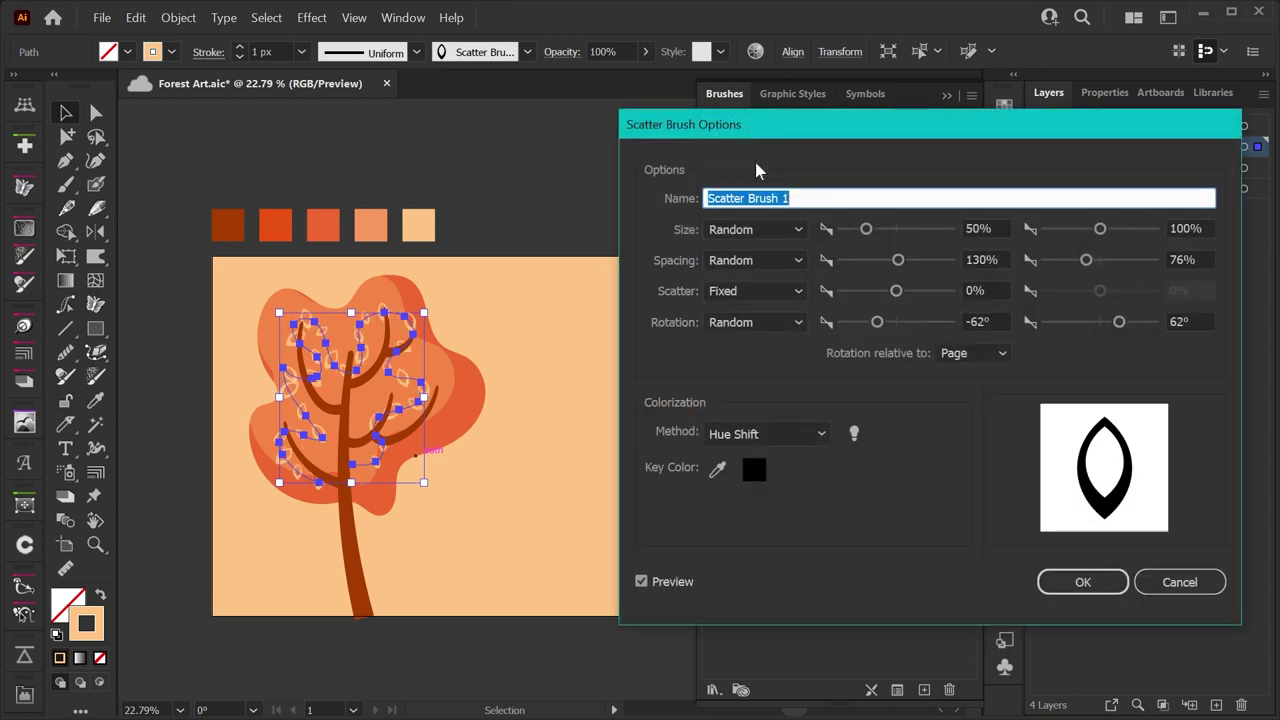
drag(1086, 262, 1097, 265)
drag(897, 261, 901, 264)
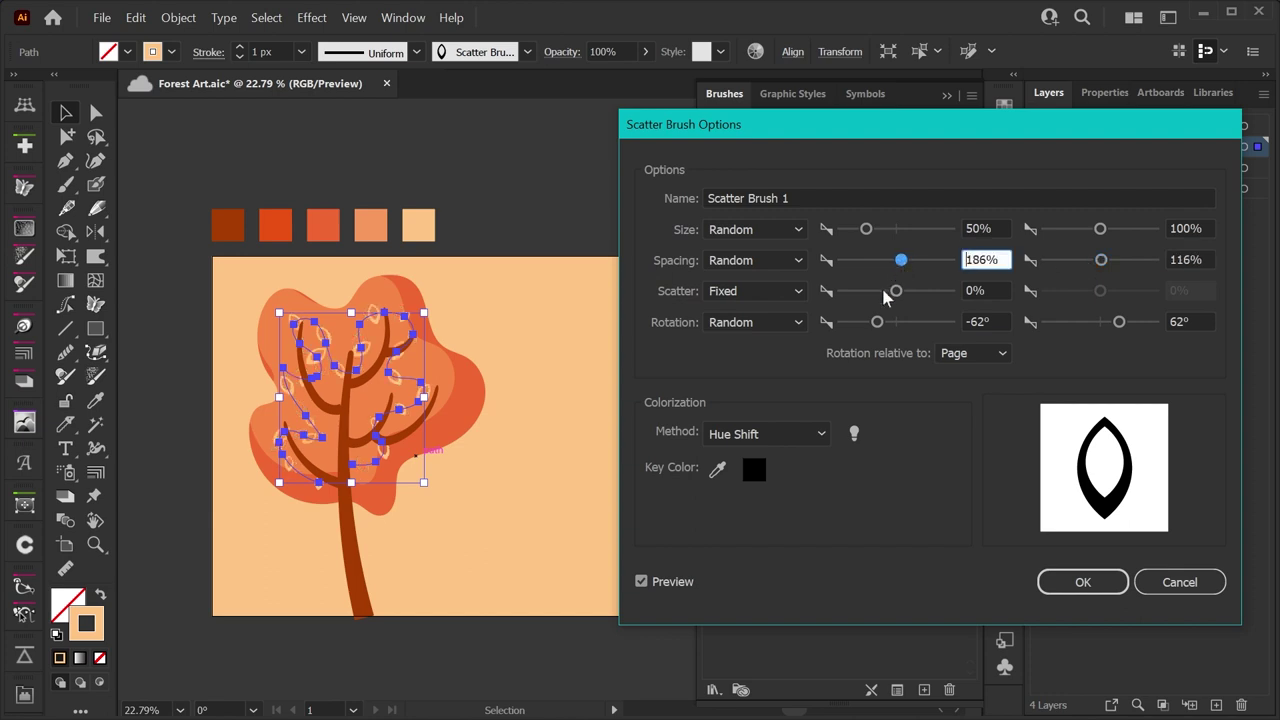
drag(866, 229, 866, 233)
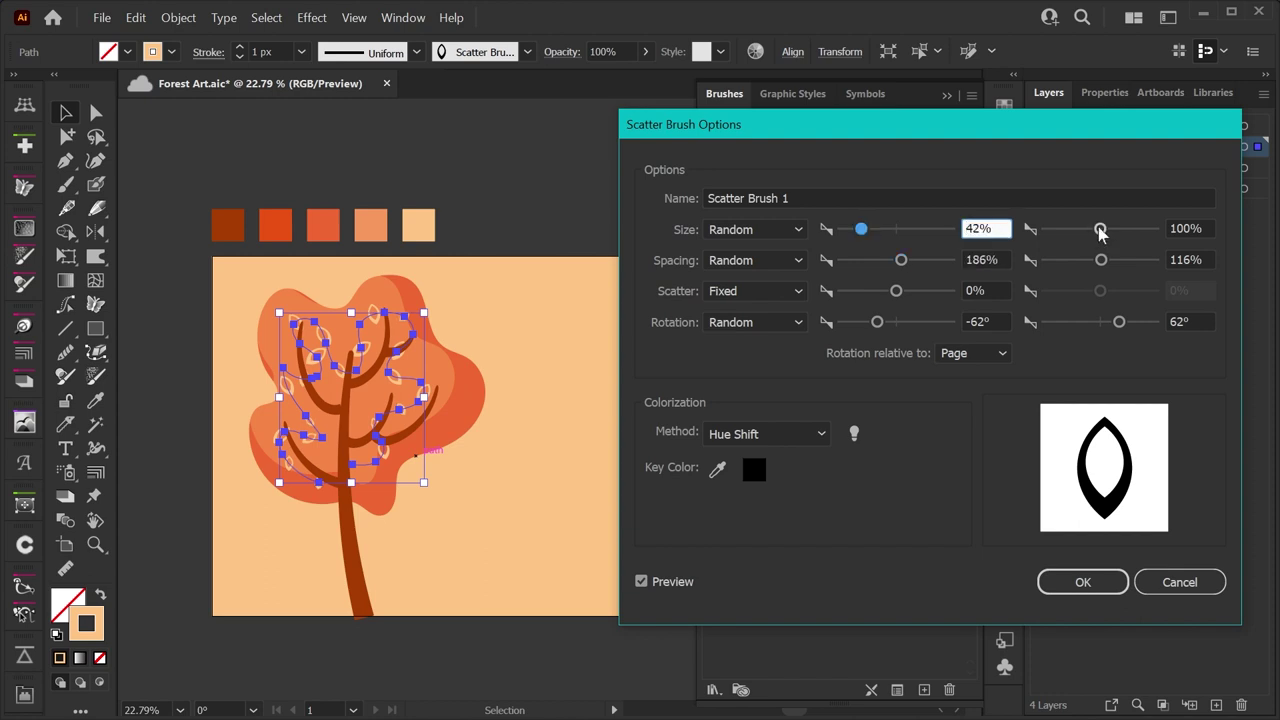
drag(1104, 231, 1096, 232)
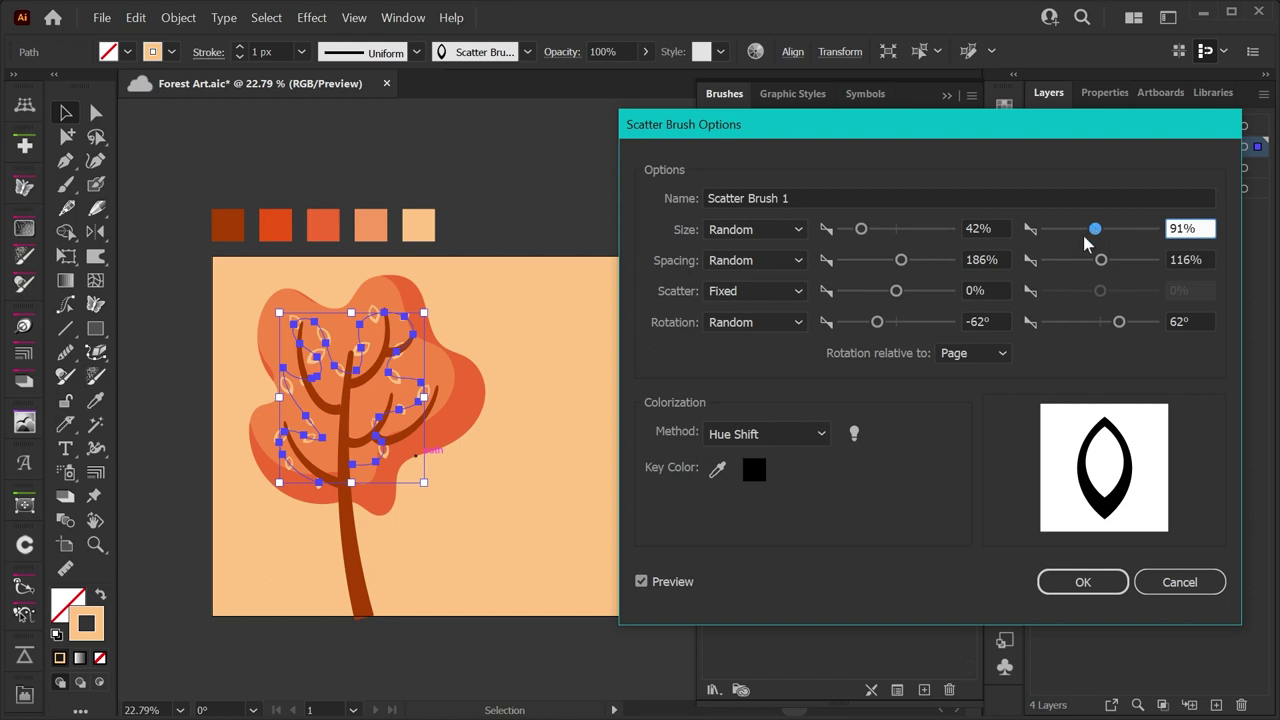
click(1062, 583)
click(606, 398)
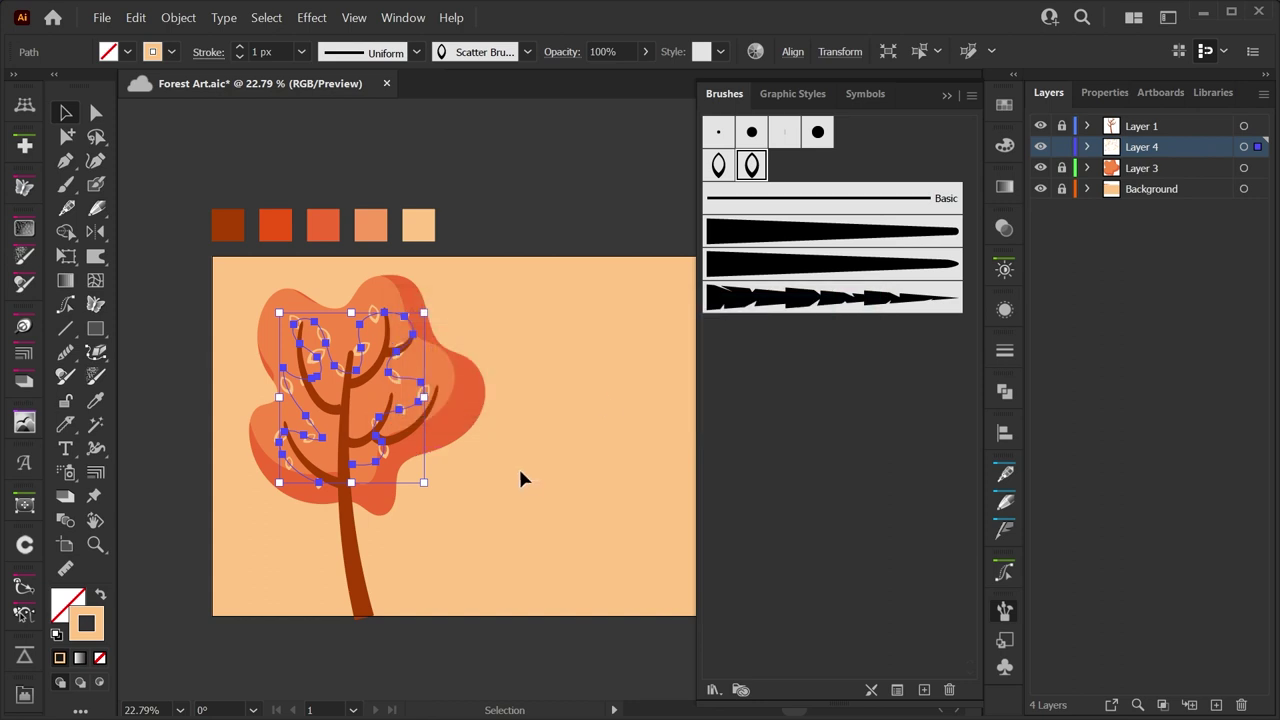
Deselect the leaf stroke and paint additional leaves in the empty areas of the foliage
click(516, 465)
key(b)
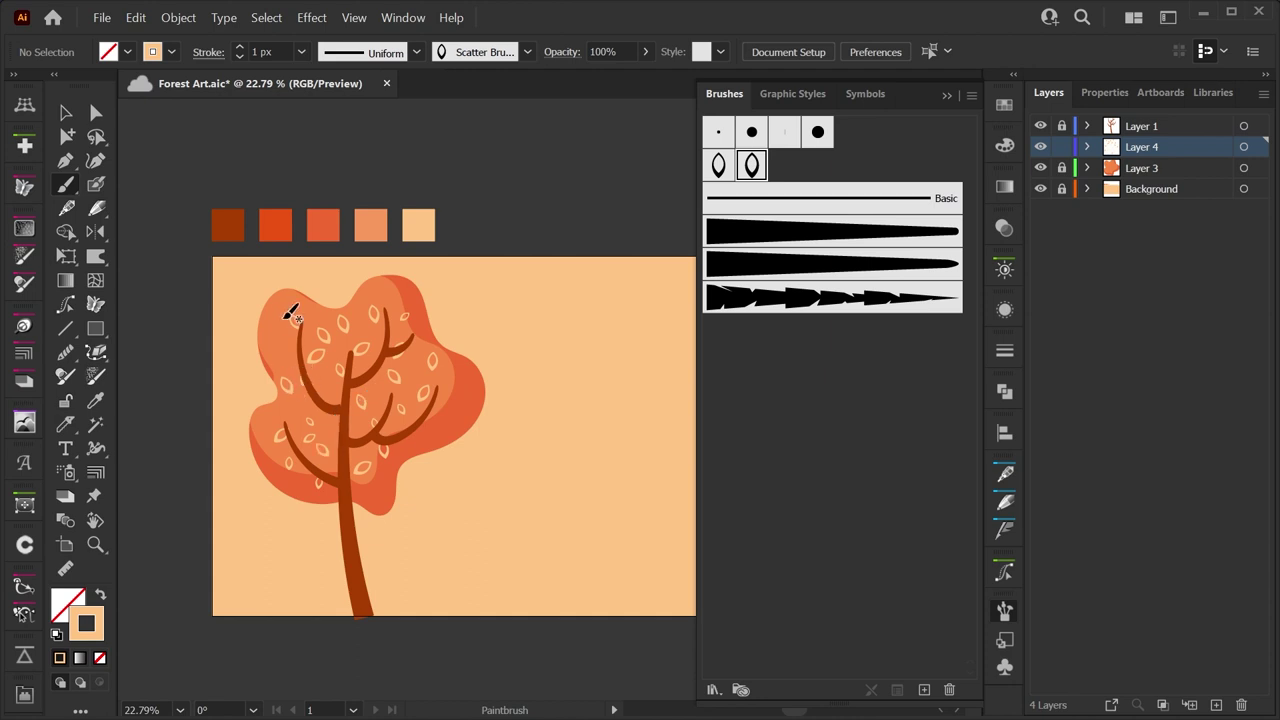
key(a)
click(1005, 610)
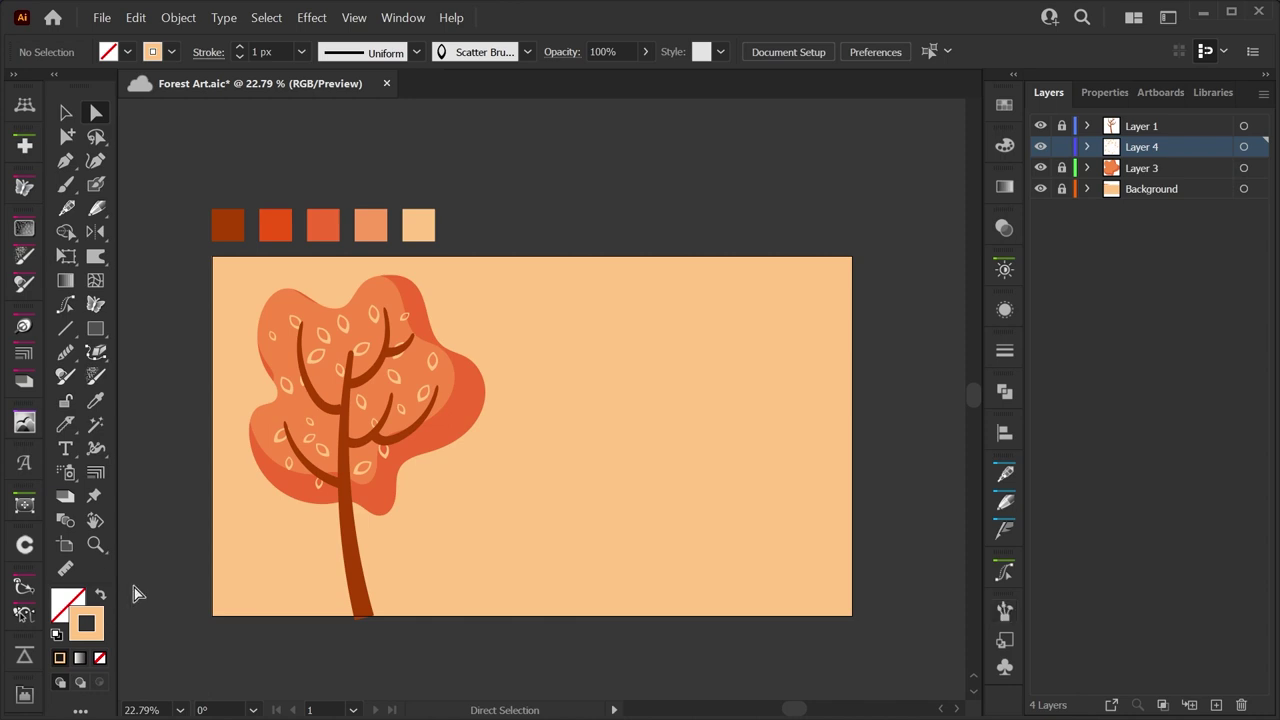
Choose the pine art brush, add a new layer directly above Background, and sample the fourth swatch as the stroke color
click(1005, 612)
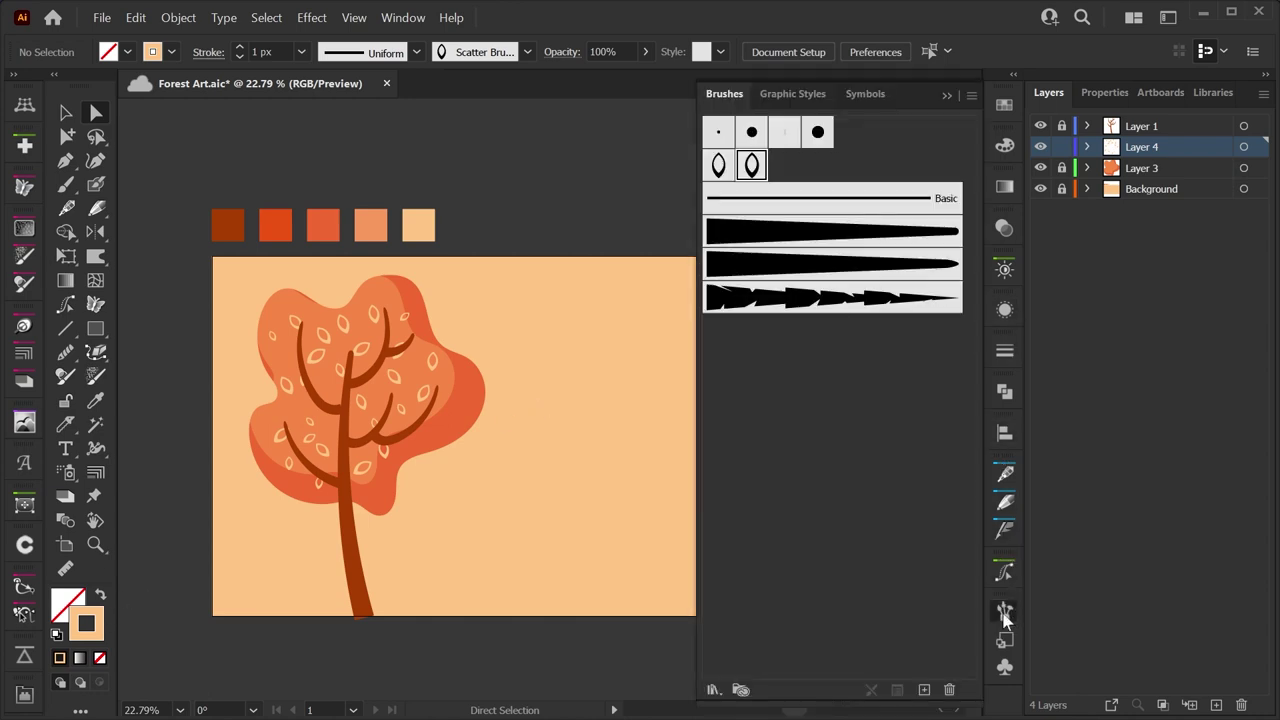
click(795, 310)
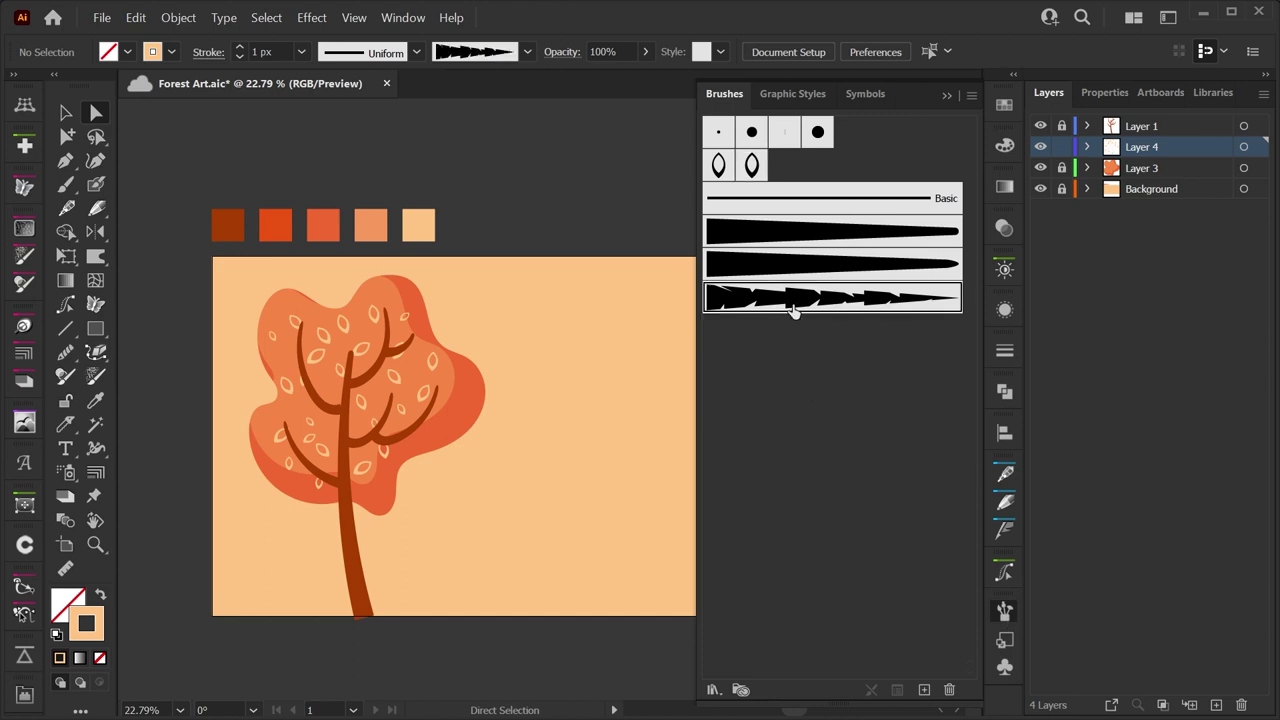
click(1004, 614)
click(1160, 190)
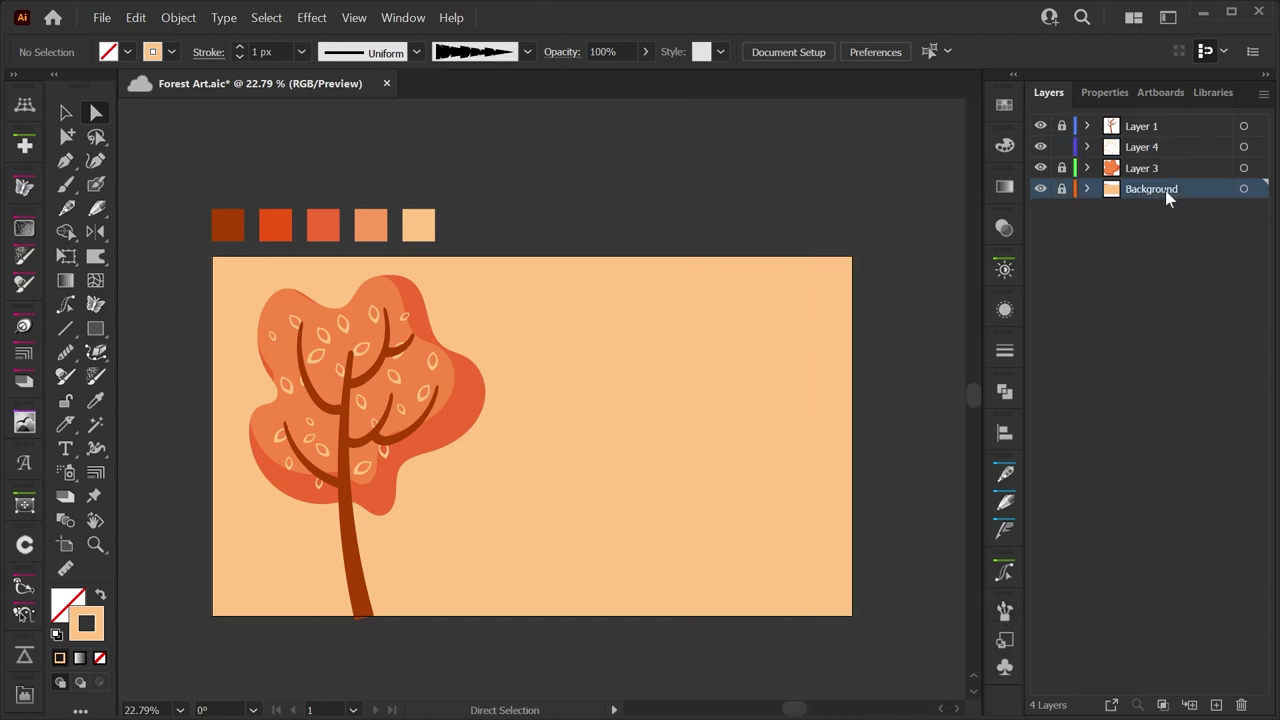
click(1216, 704)
key(i)
click(371, 226)
key(b)
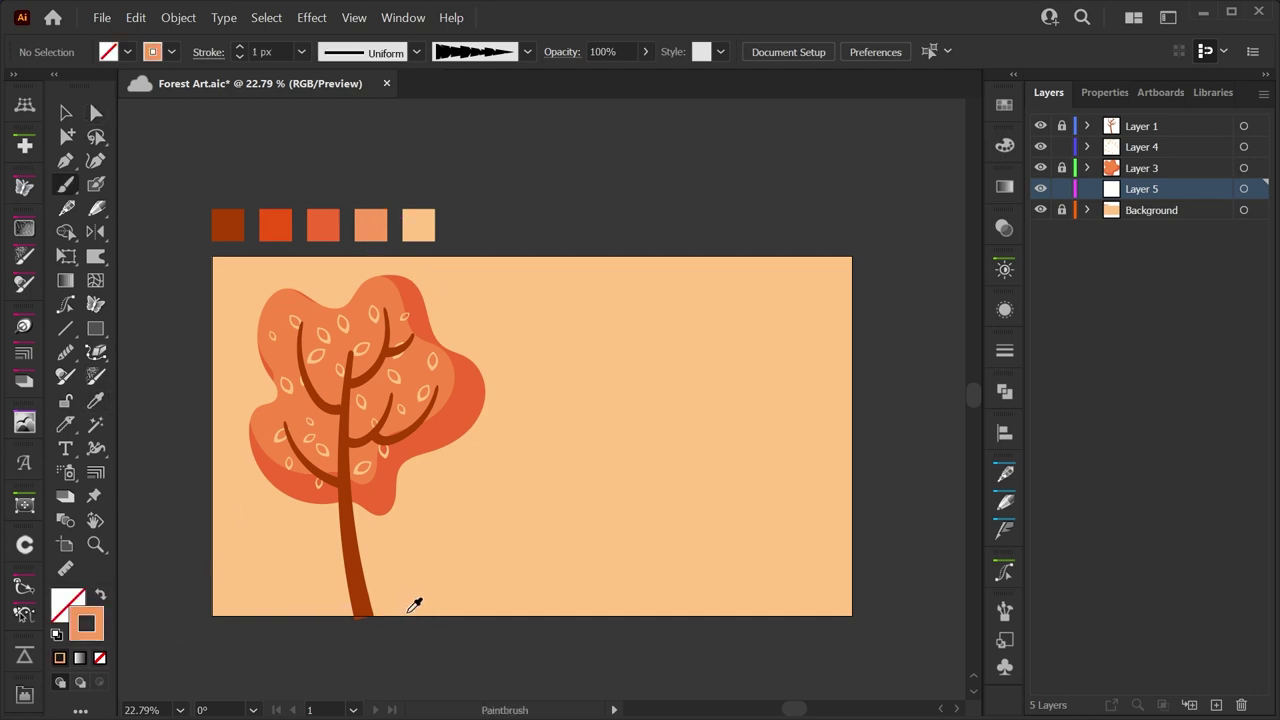
Paint four pine trees of varying heights on Layer 5, one to the left of the main tree and three to its right
drag(414, 605, 449, 421)
mouse_move(500, 506)
mouse_down()
mouse_move(537, 583)
mouse_move(580, 300)
mouse_up()
drag(268, 605, 218, 400)
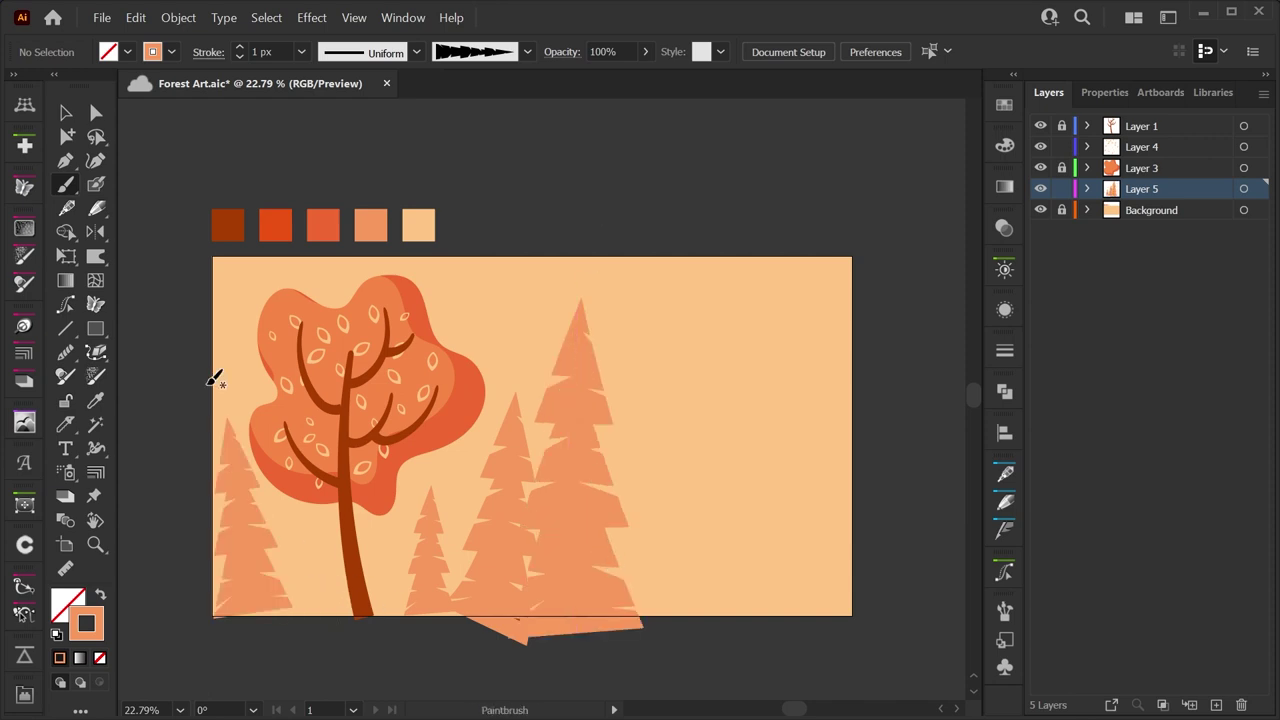
Repaint the far-left pine so it extends below the artboard, and paint two more light pines on the right side of the forest
drag(283, 631, 222, 408)
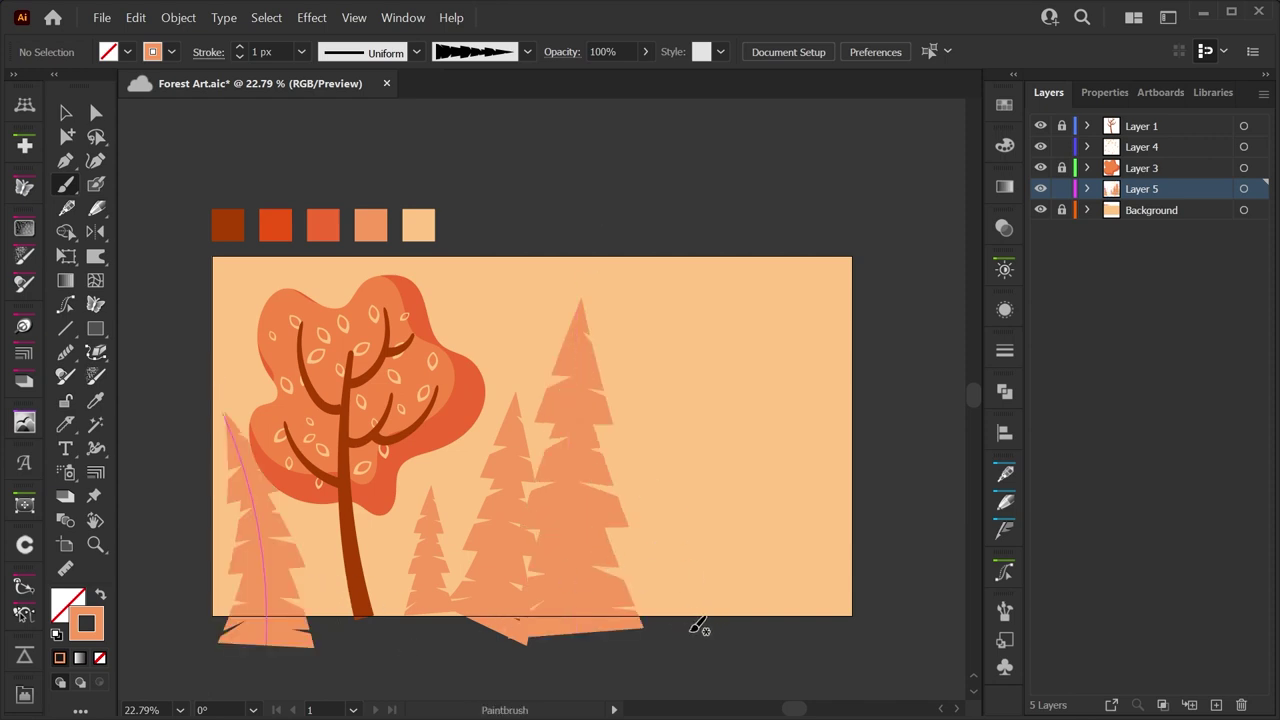
drag(695, 625, 706, 440)
drag(791, 629, 770, 378)
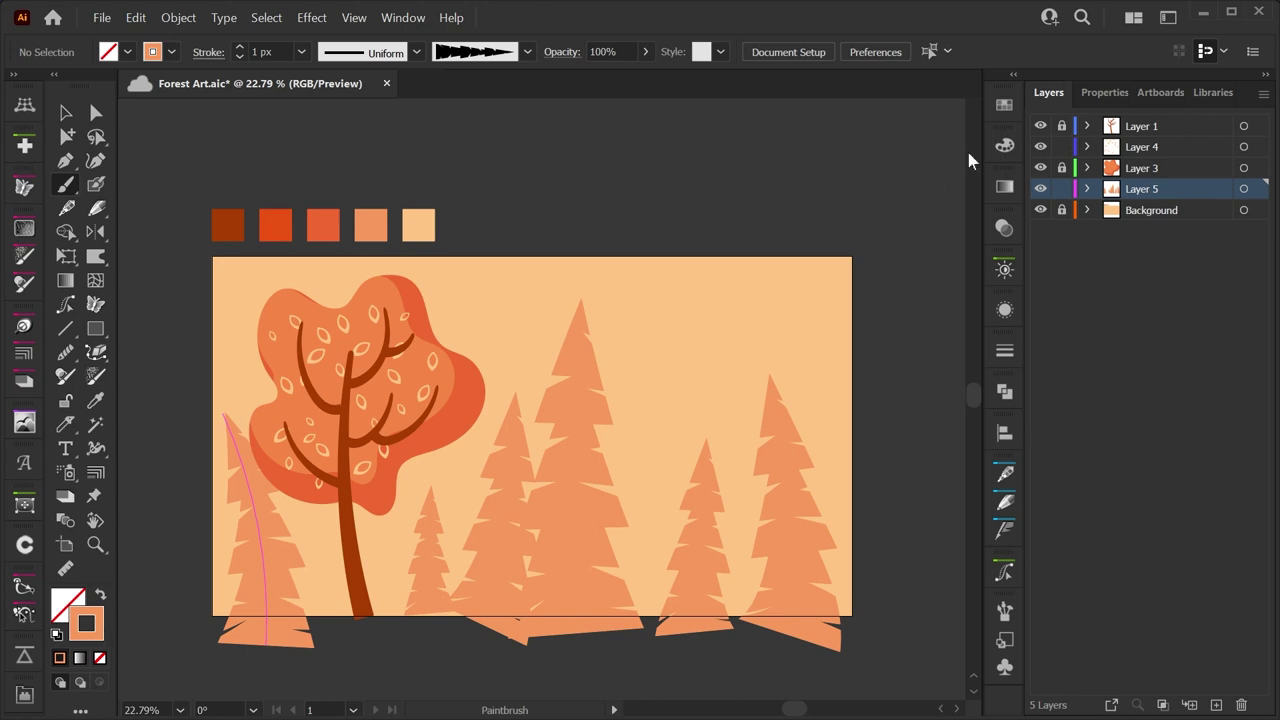
Sample the third swatch as the stroke color and paint five darker pines of varying heights across the forest
key(i)
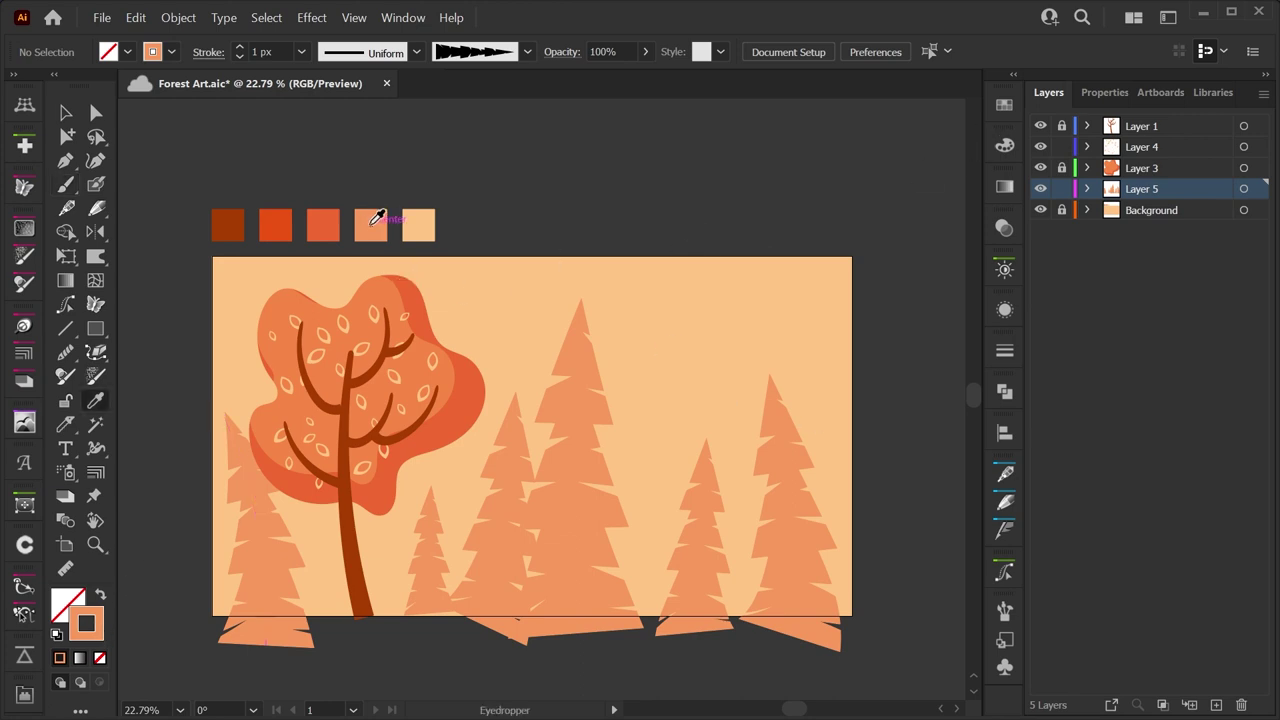
click(330, 218)
click(100, 594)
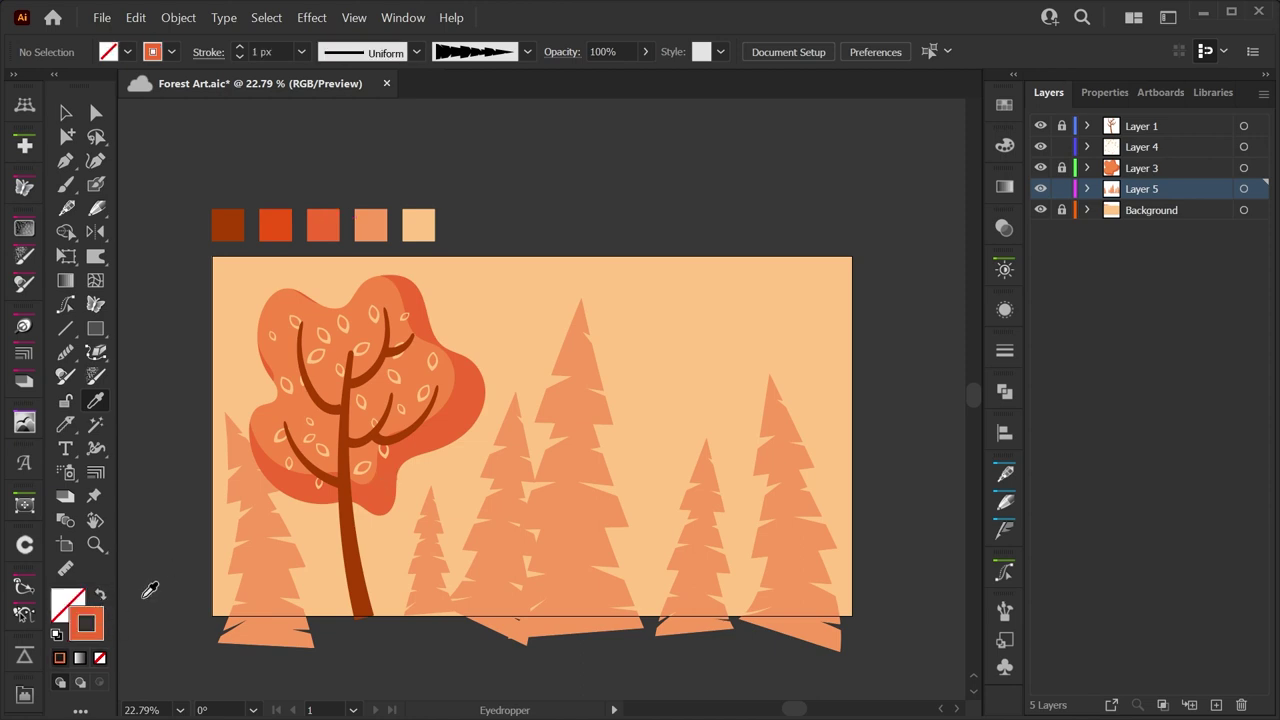
key(b)
drag(313, 650, 298, 520)
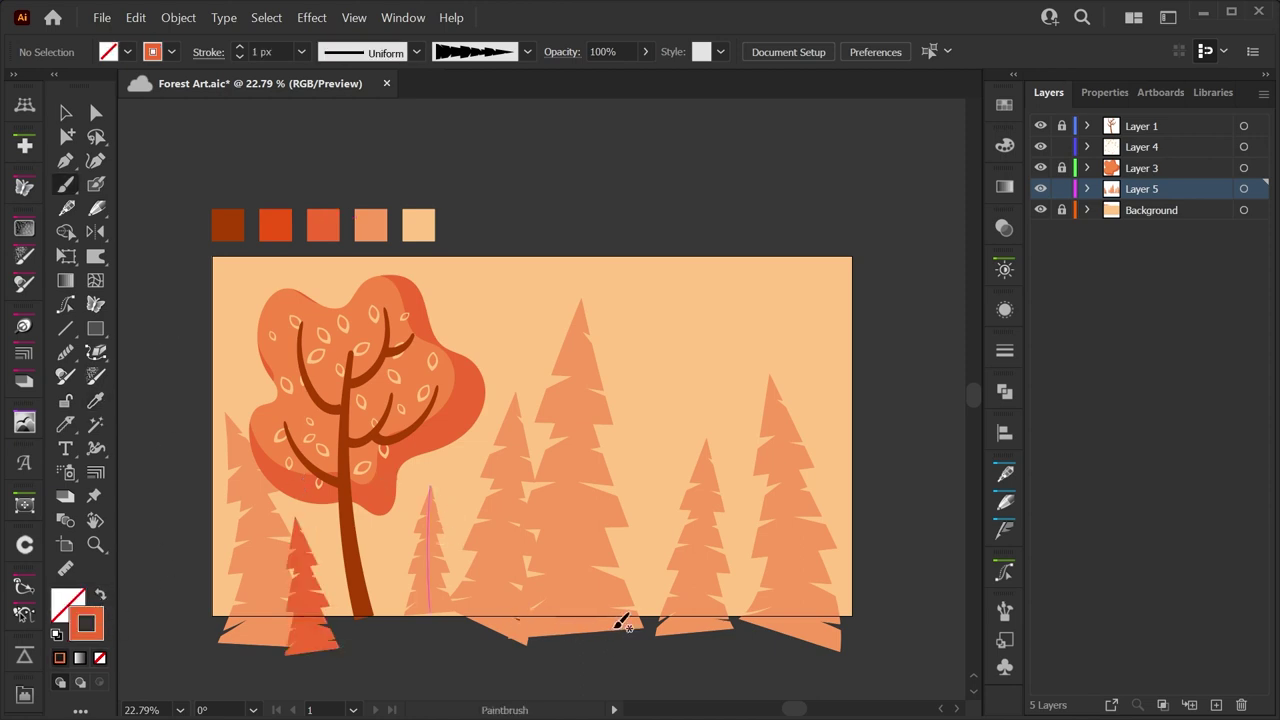
drag(615, 640, 621, 528)
drag(684, 642, 688, 296)
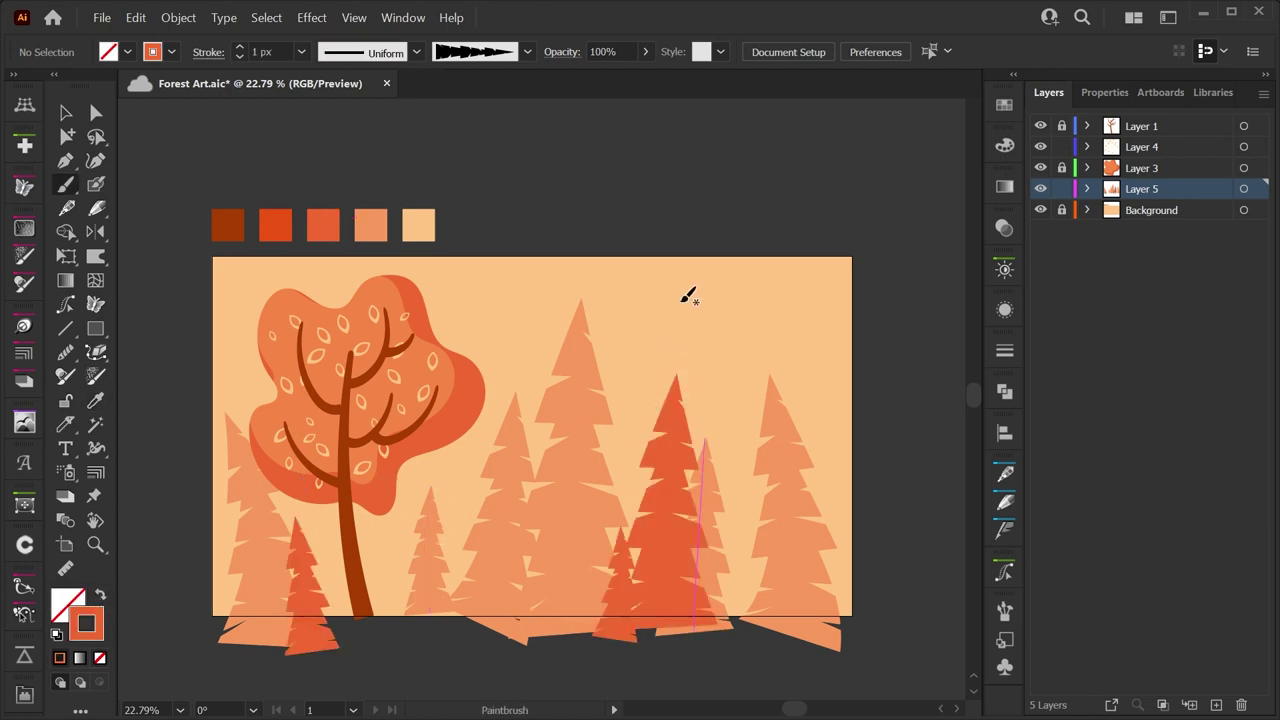
drag(827, 612, 829, 311)
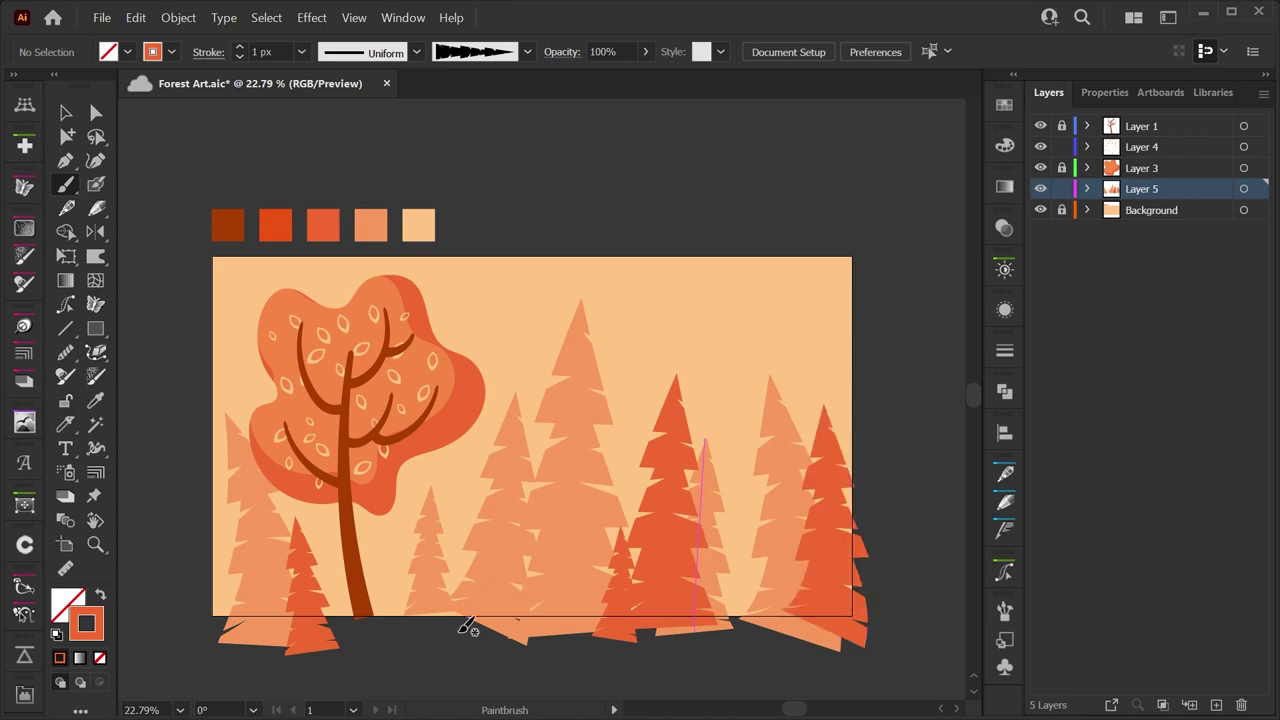
drag(471, 623, 463, 522)
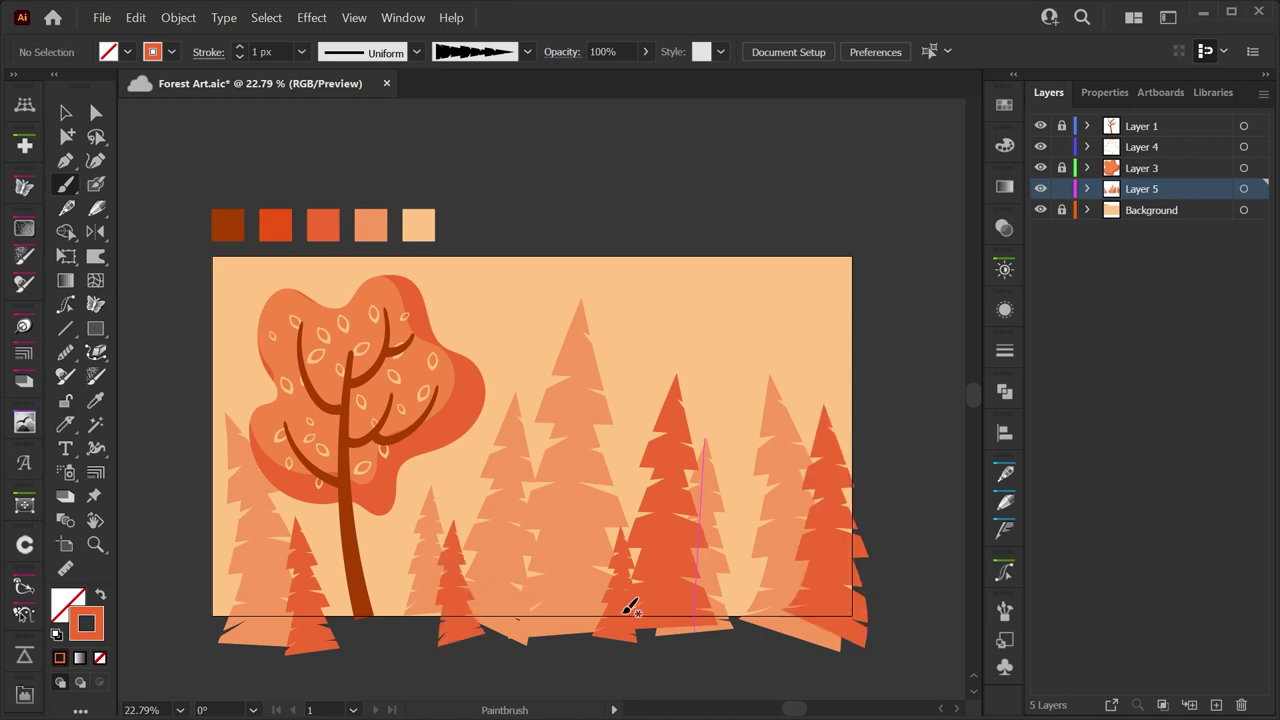
Shift the small and tall darker pines right of the forest's center slightly upward, then deselect them
key(v)
drag(620, 634, 602, 612)
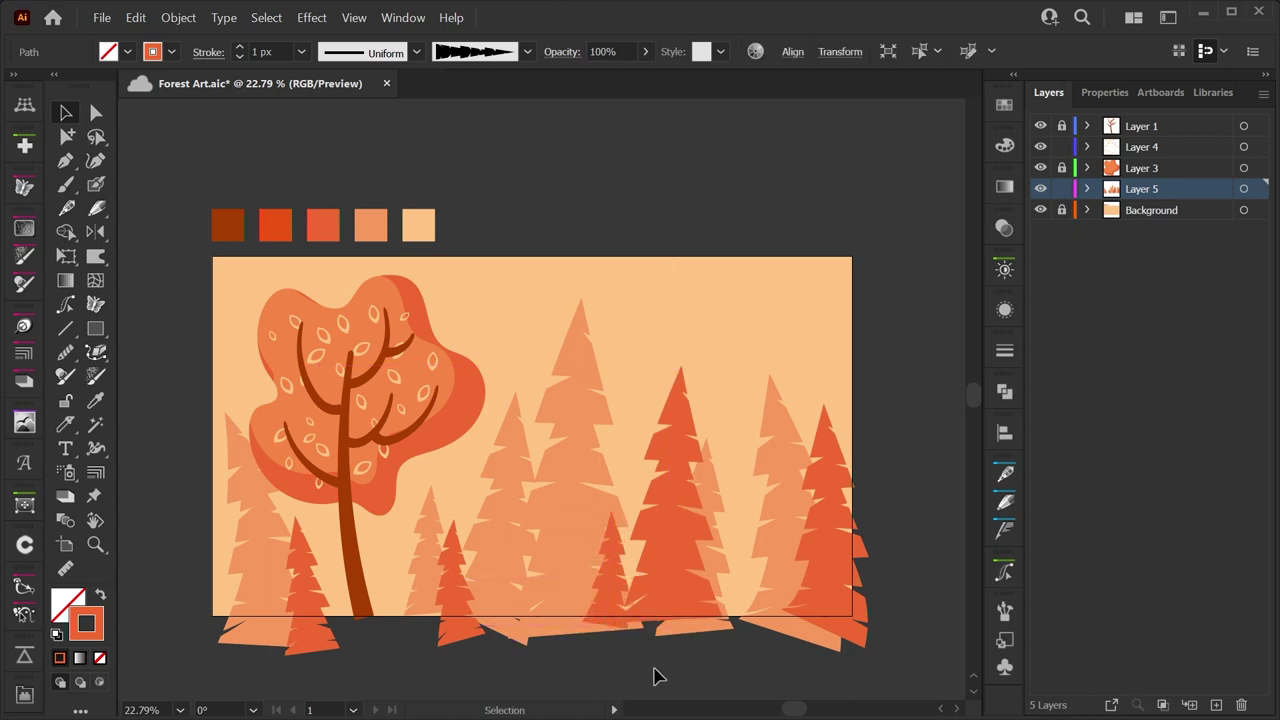
click(653, 677)
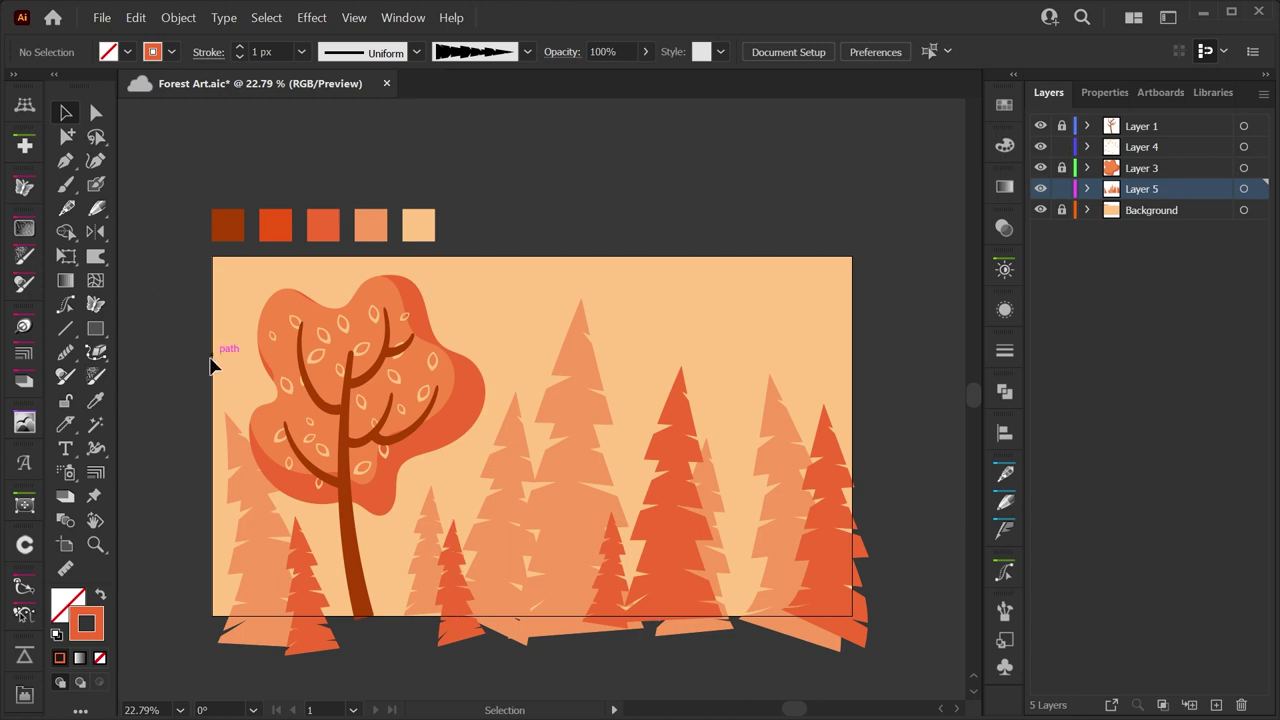
Sample the second swatch as the fill color, with no stroke
key(shift+grave)
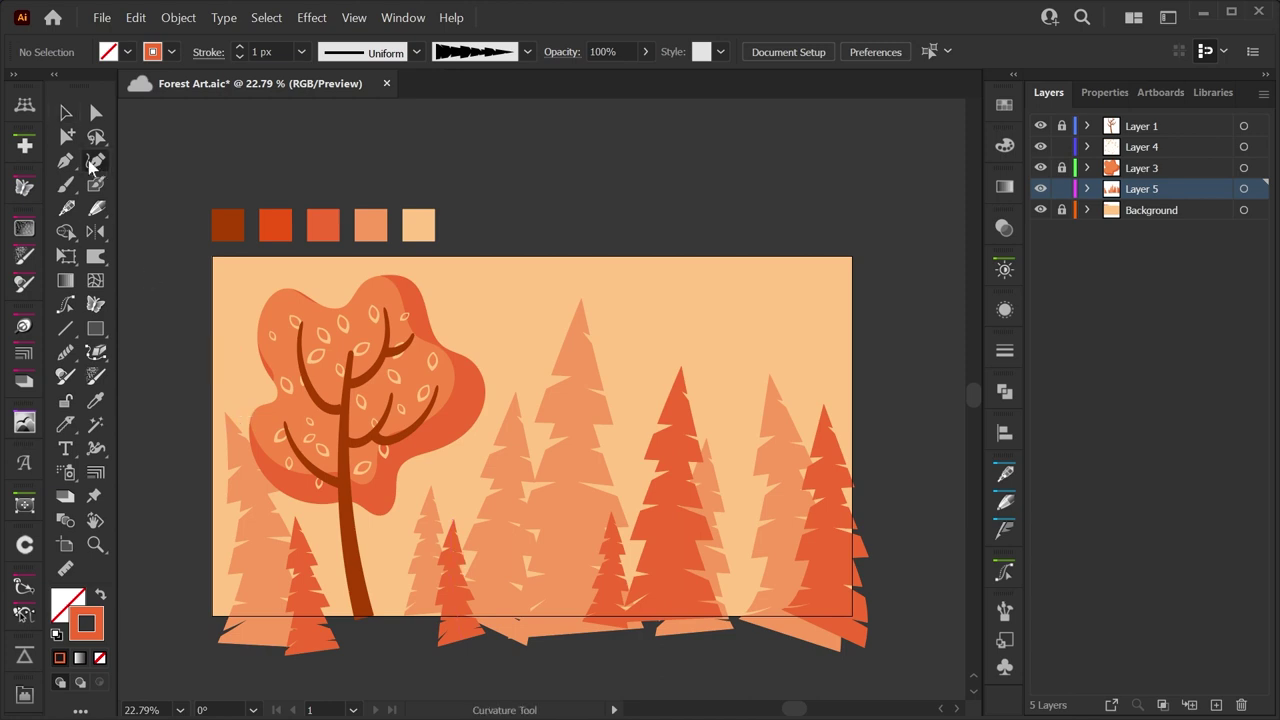
key(i)
click(276, 214)
click(66, 600)
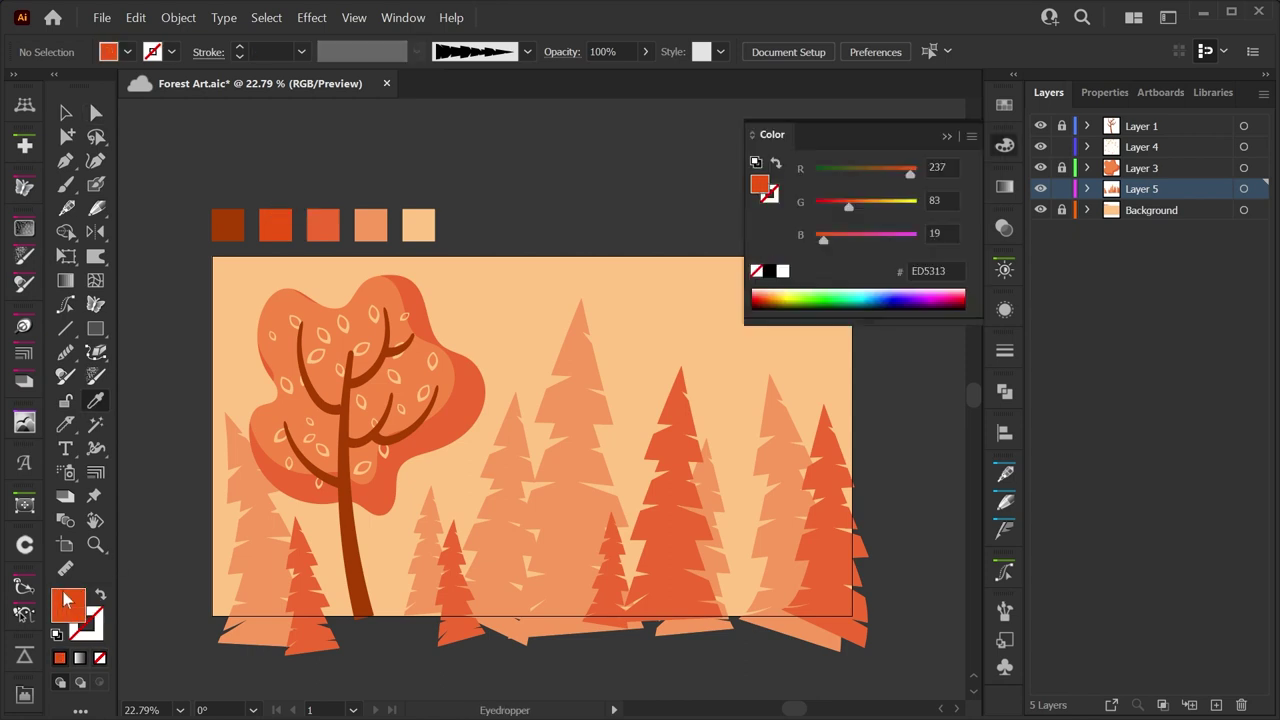
Draw a closed wavy hill with the Curvature tool, spanning the artboard's full width and reaching down to its lower edge
key(shift+grave)
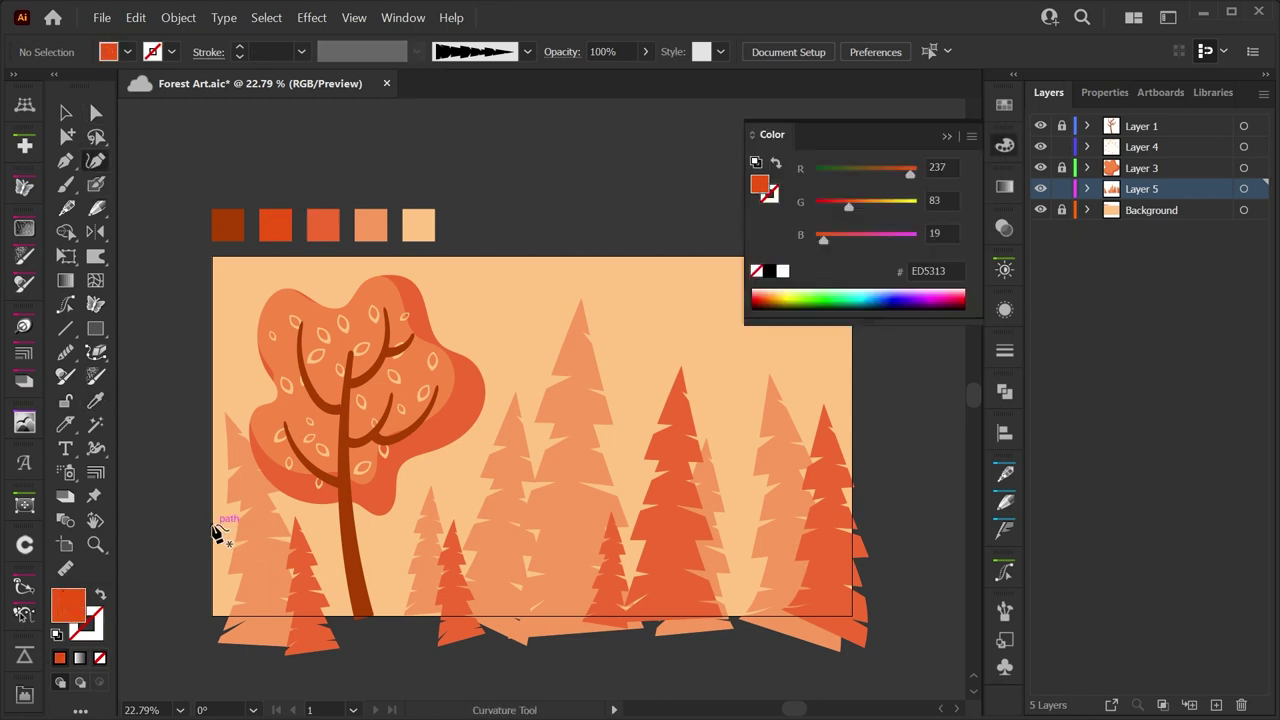
click(325, 567)
click(425, 589)
click(541, 576)
click(650, 575)
click(735, 587)
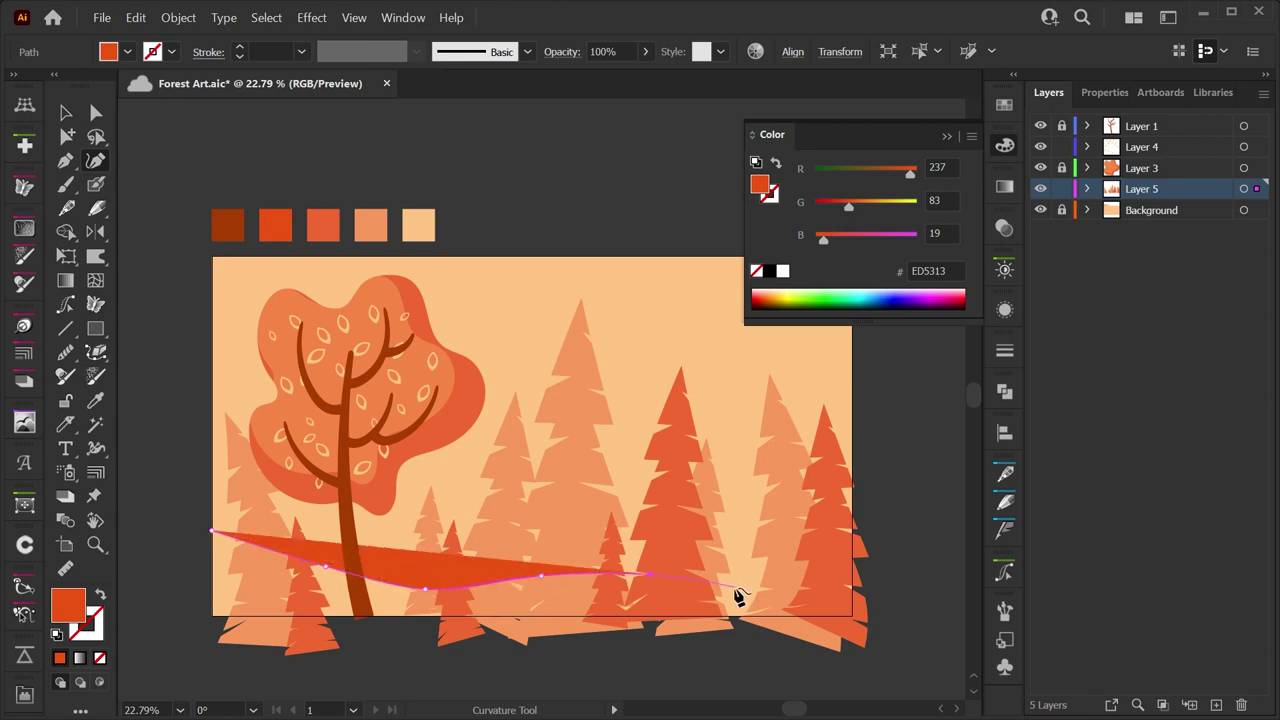
click(817, 576)
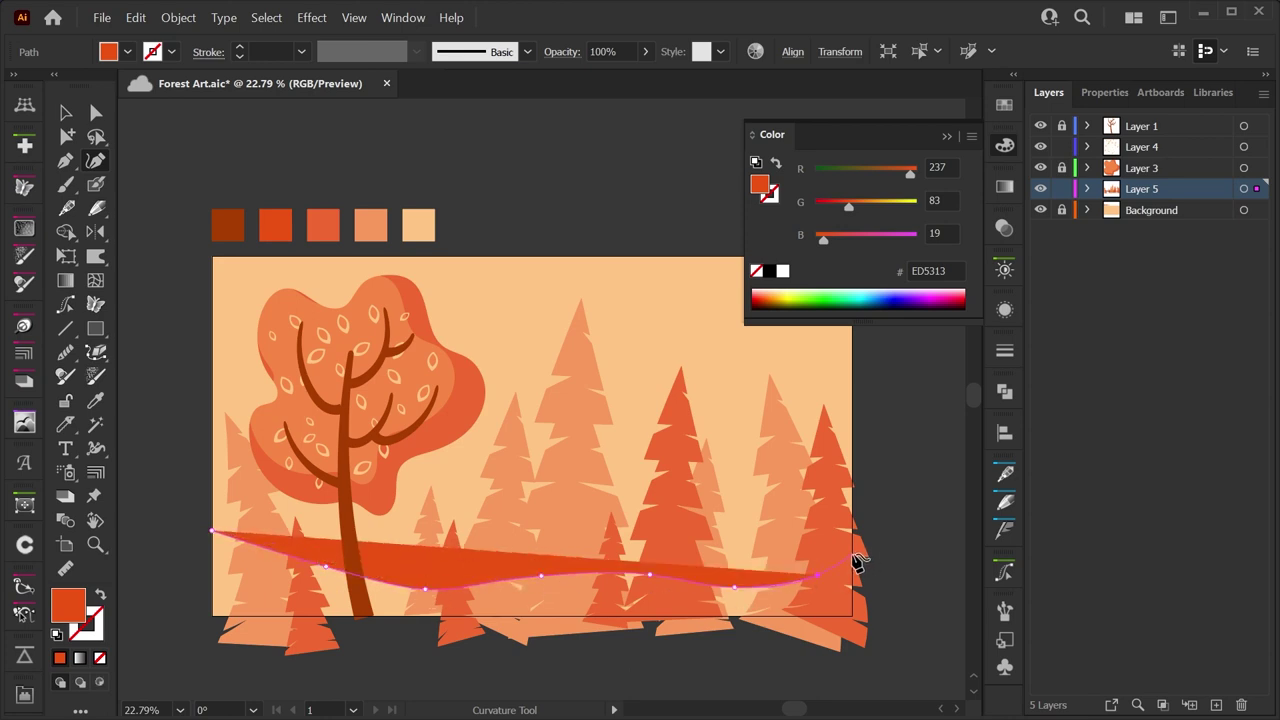
click(851, 554)
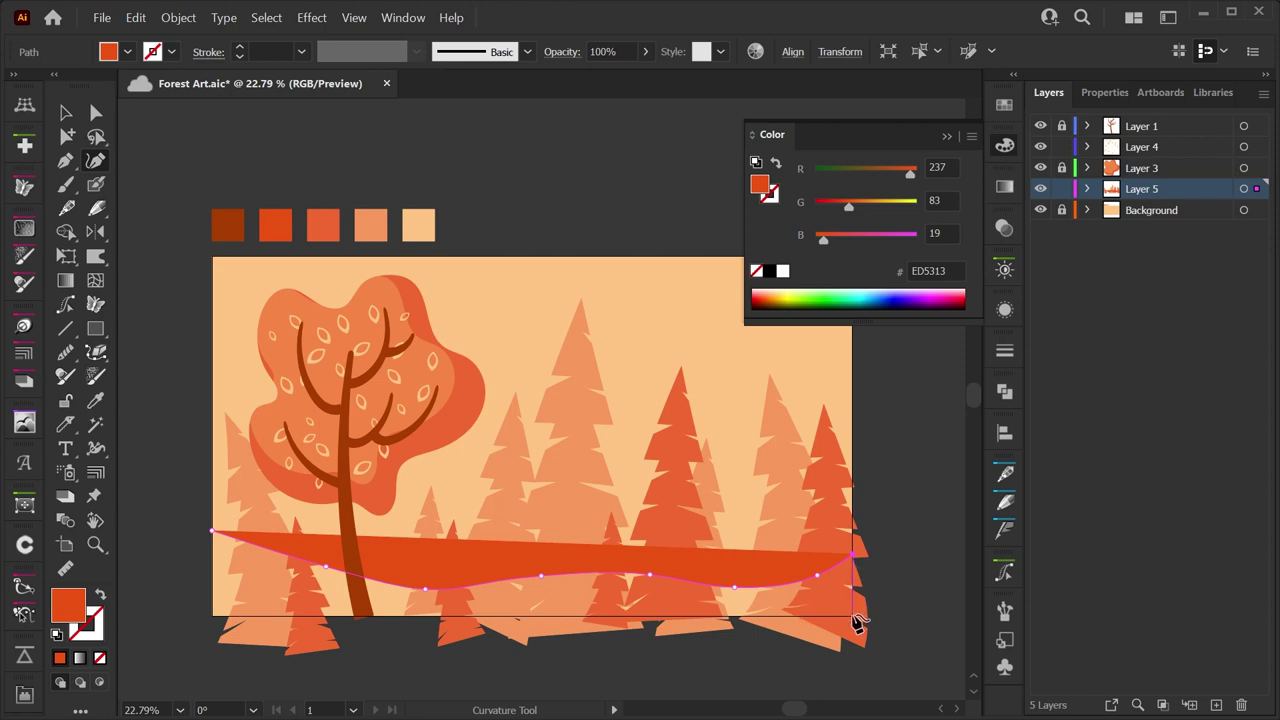
click(851, 613)
click(213, 614)
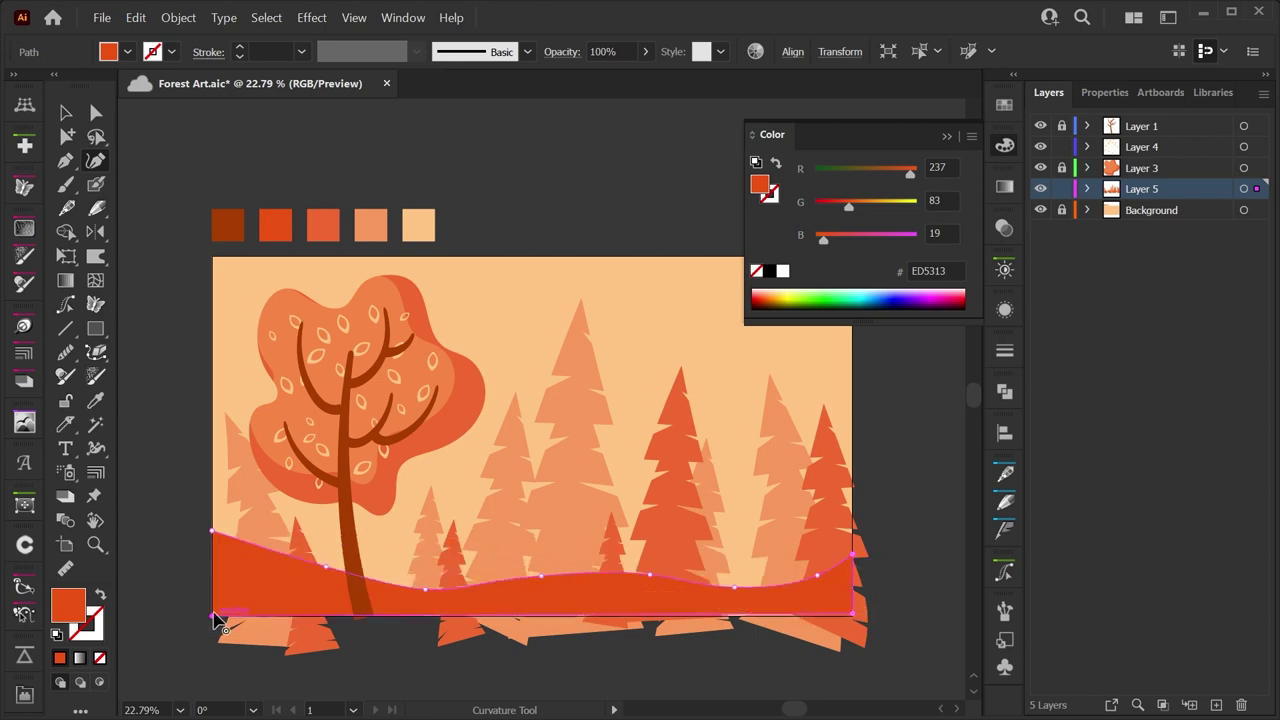
click(213, 531)
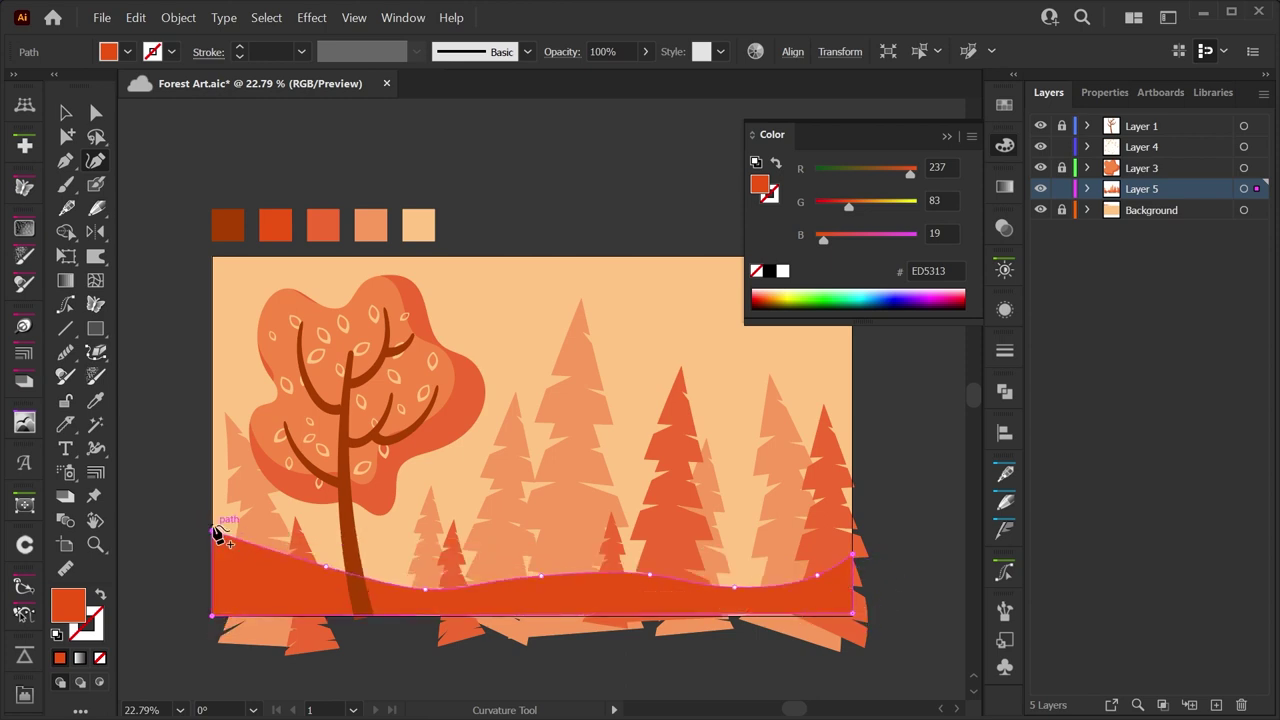
Raise the four darker pines between the left side and right of center so they stand higher above the hill
key(v)
drag(674, 437, 612, 533)
click(450, 565)
click(299, 537)
Lighten the stroke color of all five darker pines using HSB values, with saturation at 72.24% and brightness at 96.08%
shift+click(453, 558)
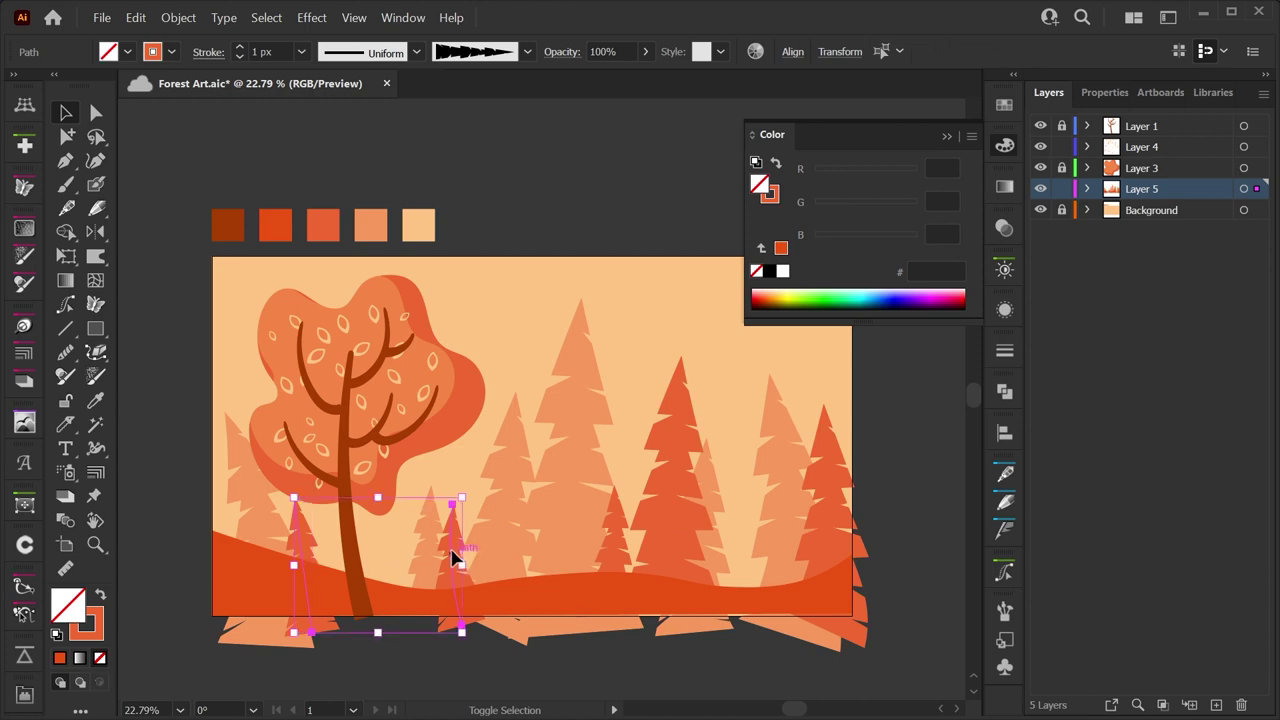
shift+click(618, 535)
shift+click(662, 532)
shift+click(828, 520)
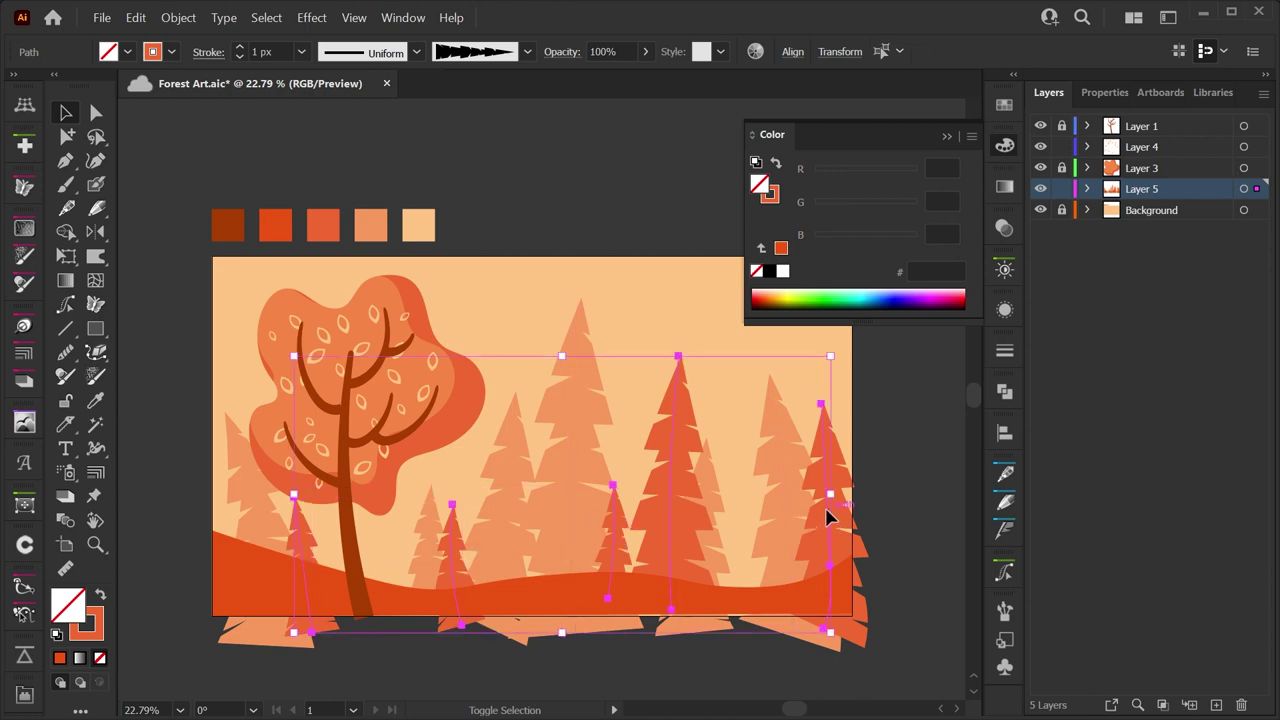
click(771, 195)
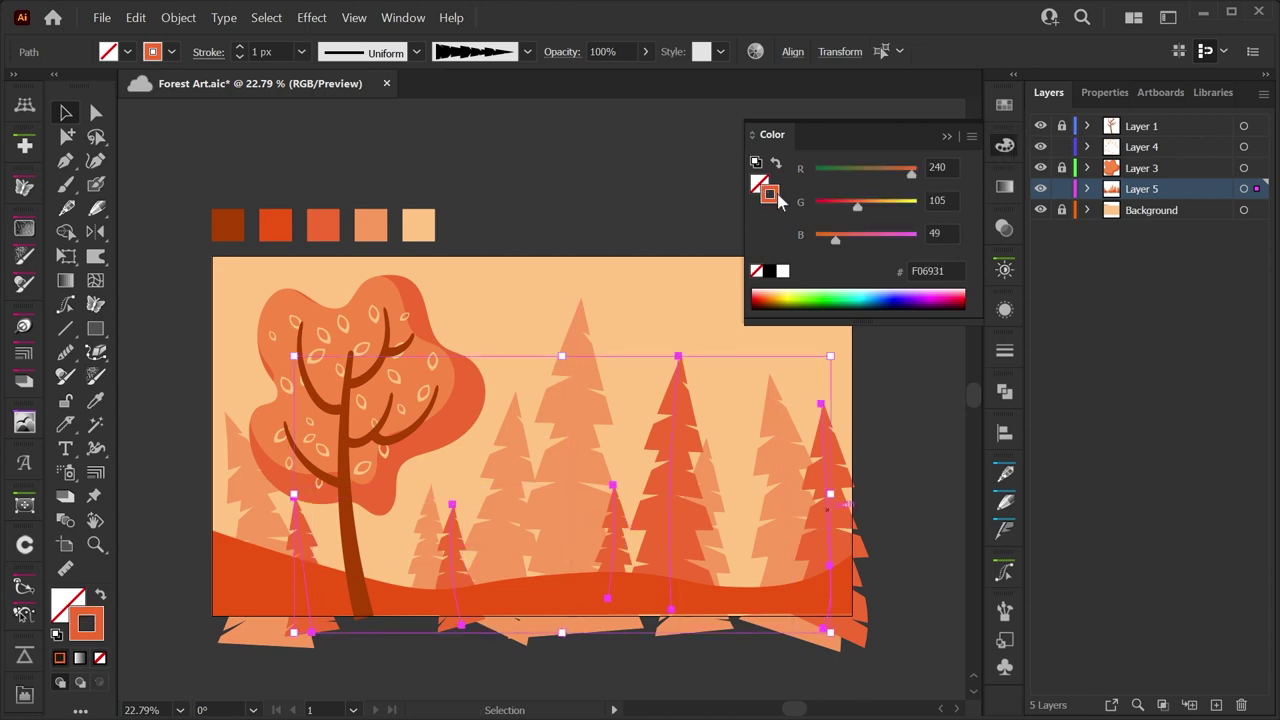
click(971, 136)
click(1030, 207)
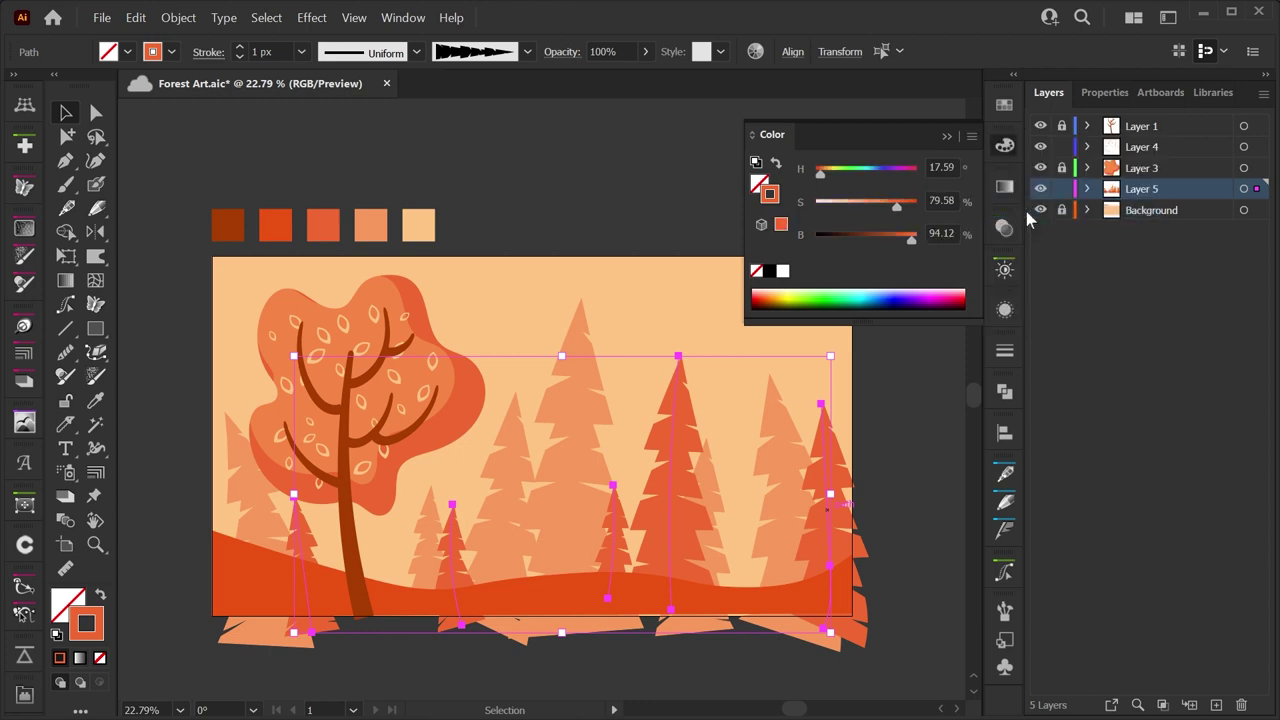
click(881, 206)
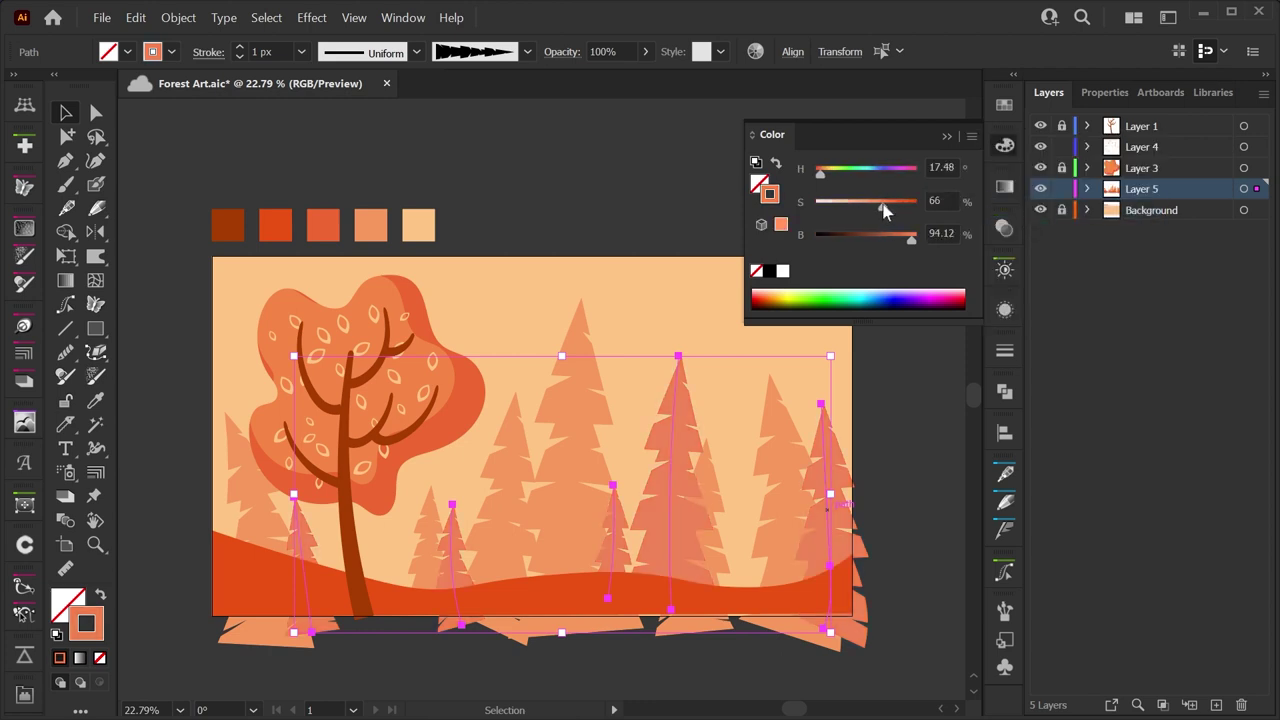
mouse_move(913, 238)
mouse_down()
mouse_move(924, 236)
mouse_move(890, 205)
mouse_move(914, 238)
mouse_up()
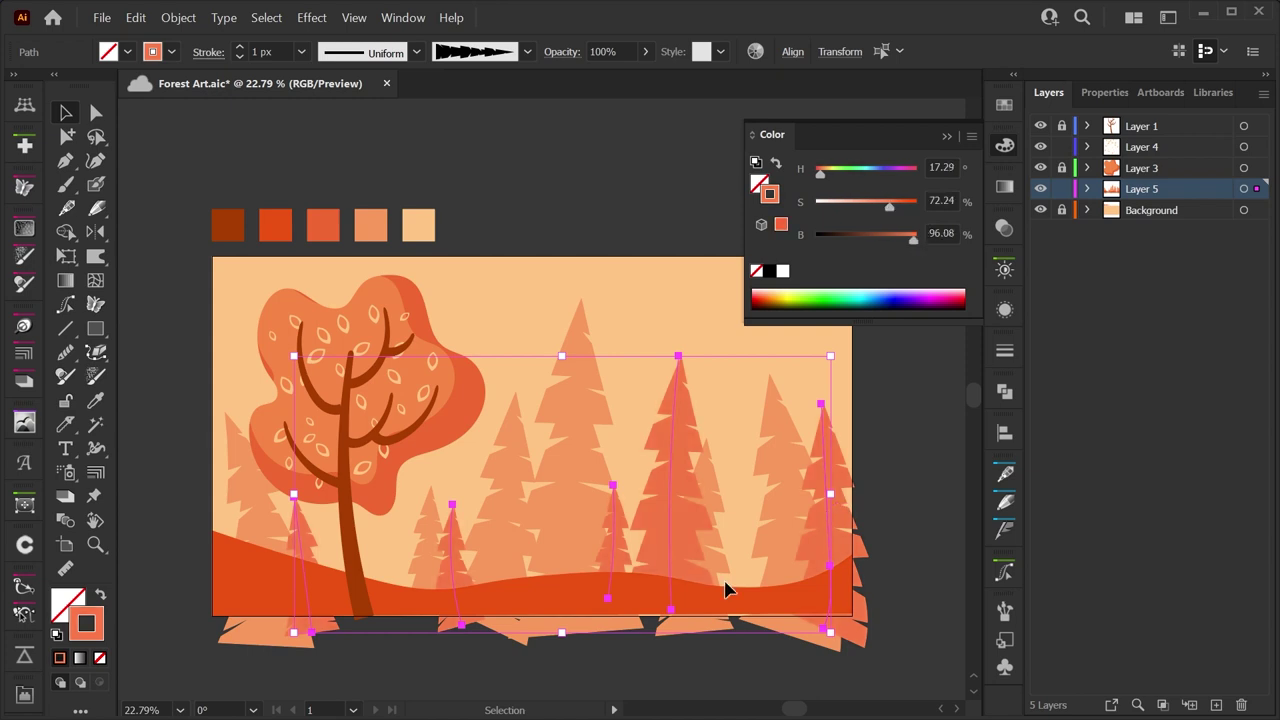
click(899, 493)
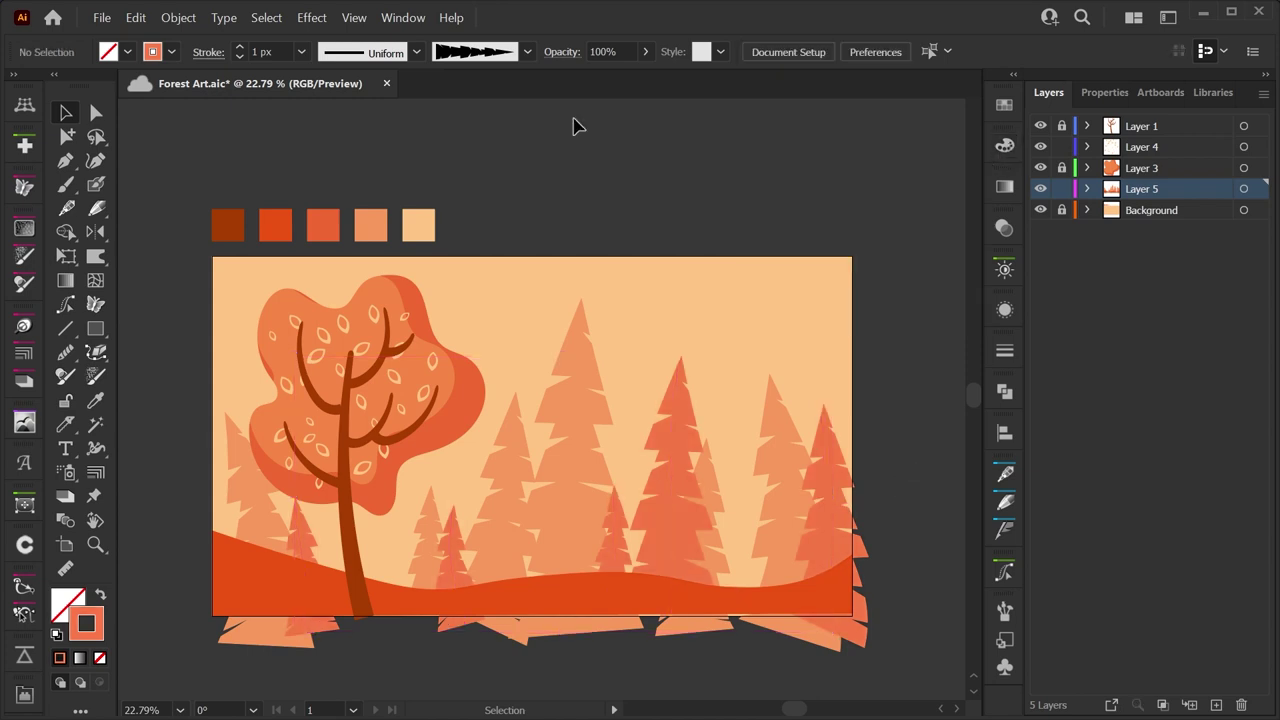
Turn on Trim View to hide everything outside the artboard, and save the document
click(355, 20)
click(491, 152)
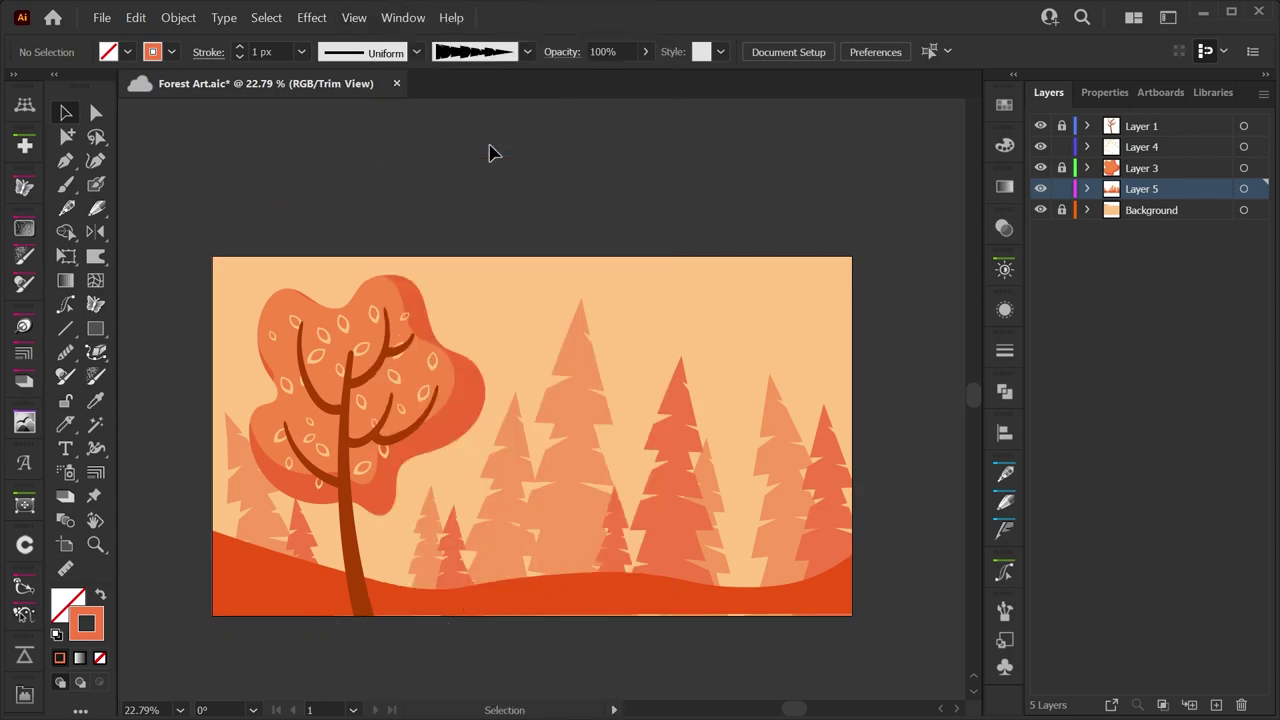
key(ctrl+s)
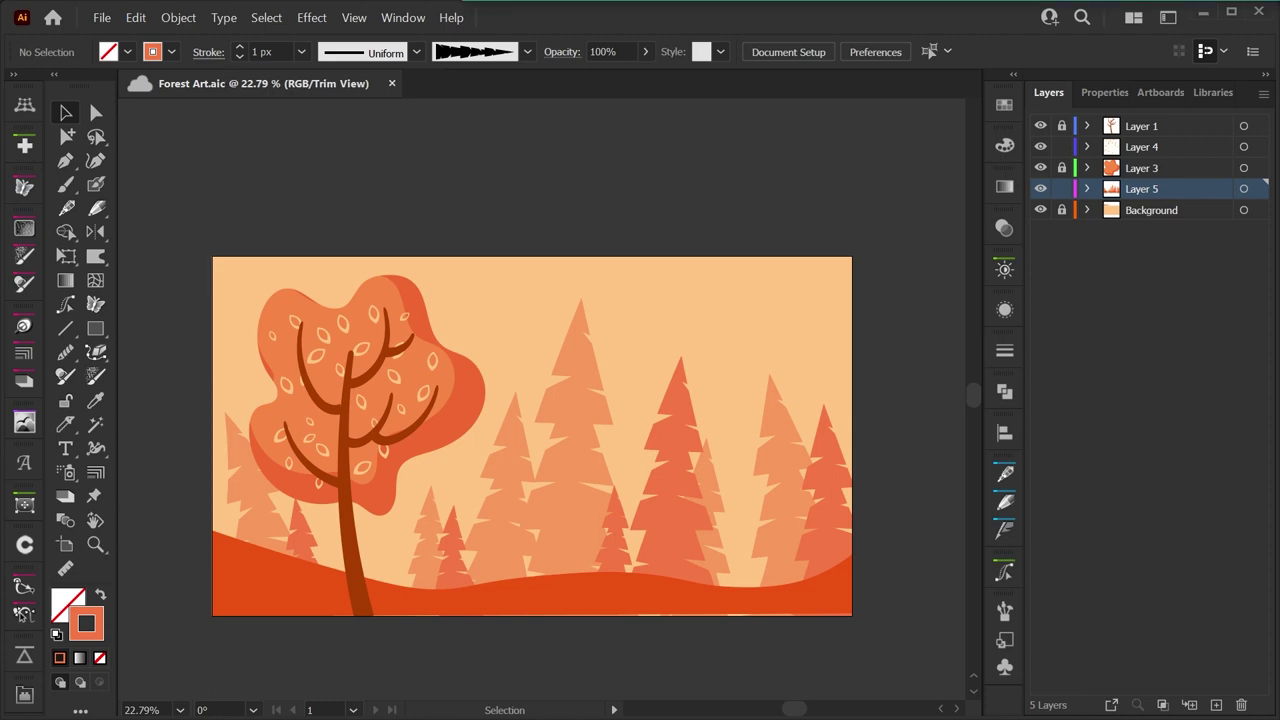